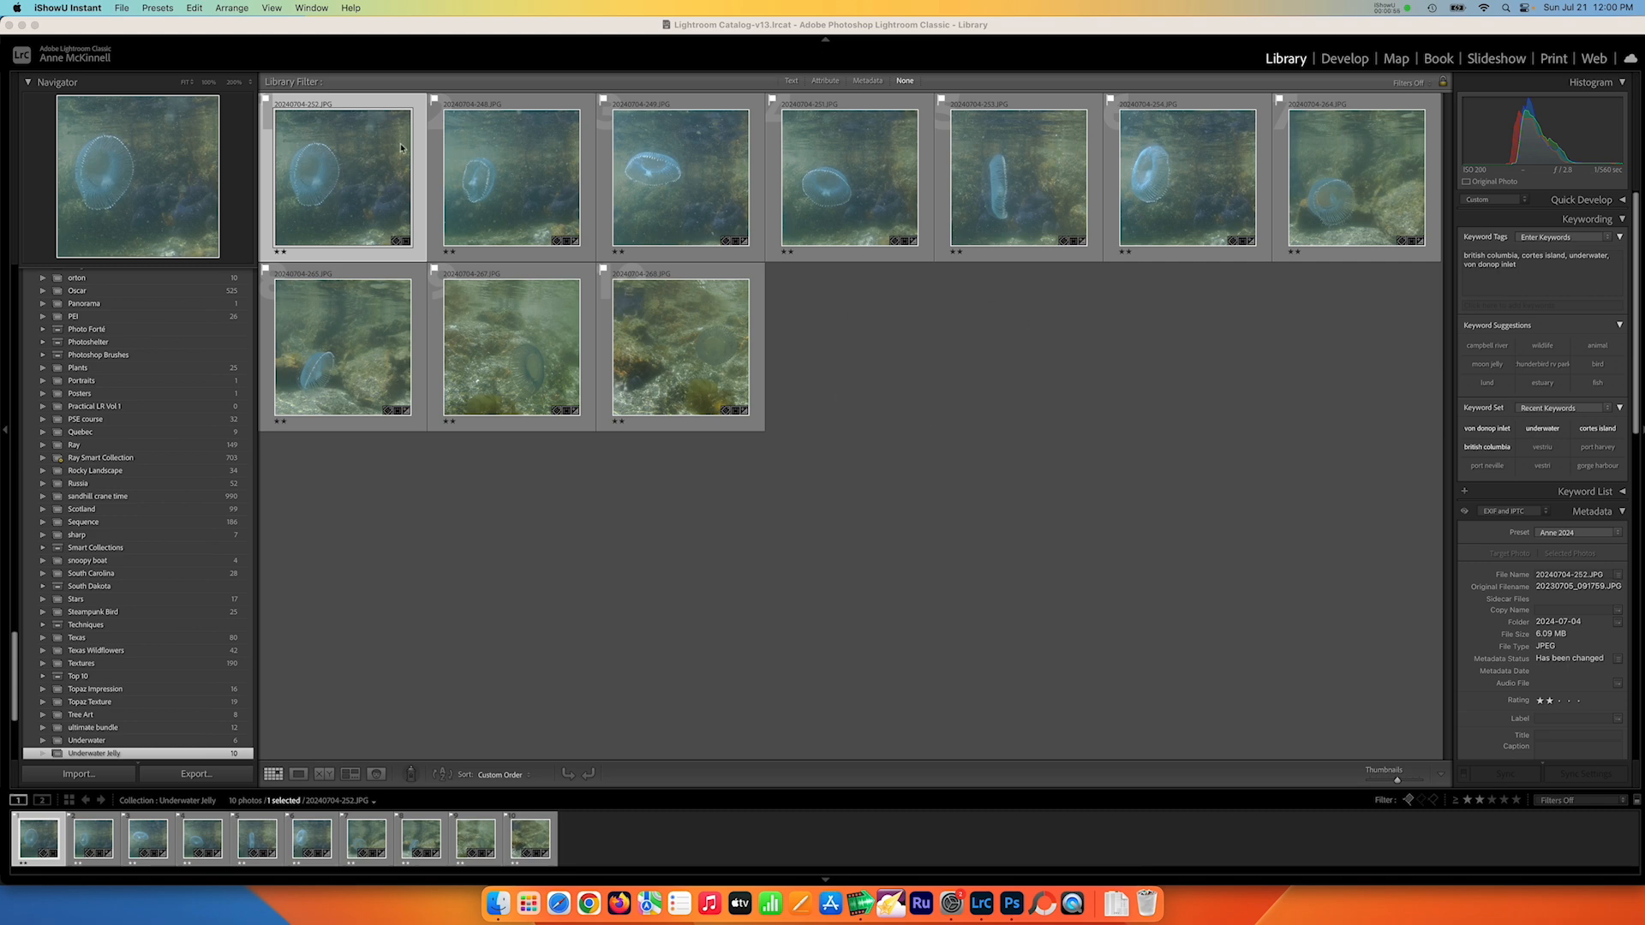
Open the first jellyfish photo for developing and set Contrast to +38, Dehaze to +42 and Vibrance to +8.
{"action": "left_click", "coordinate": [298, 774]}
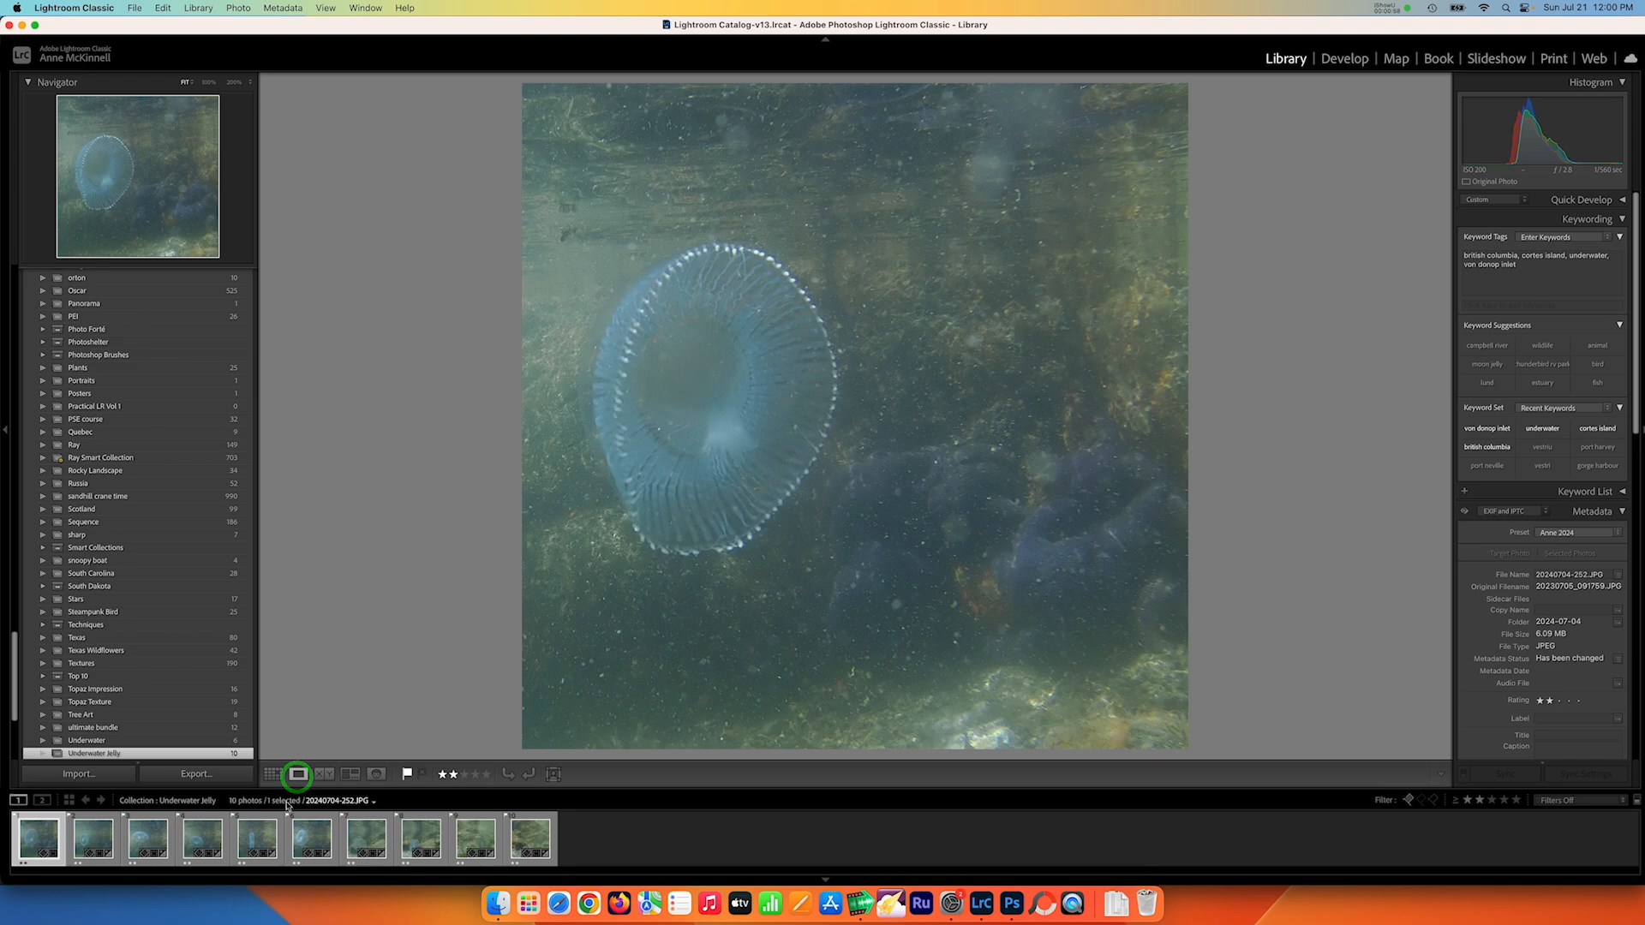
{"action": "left_click", "coordinate": [1344, 59]}
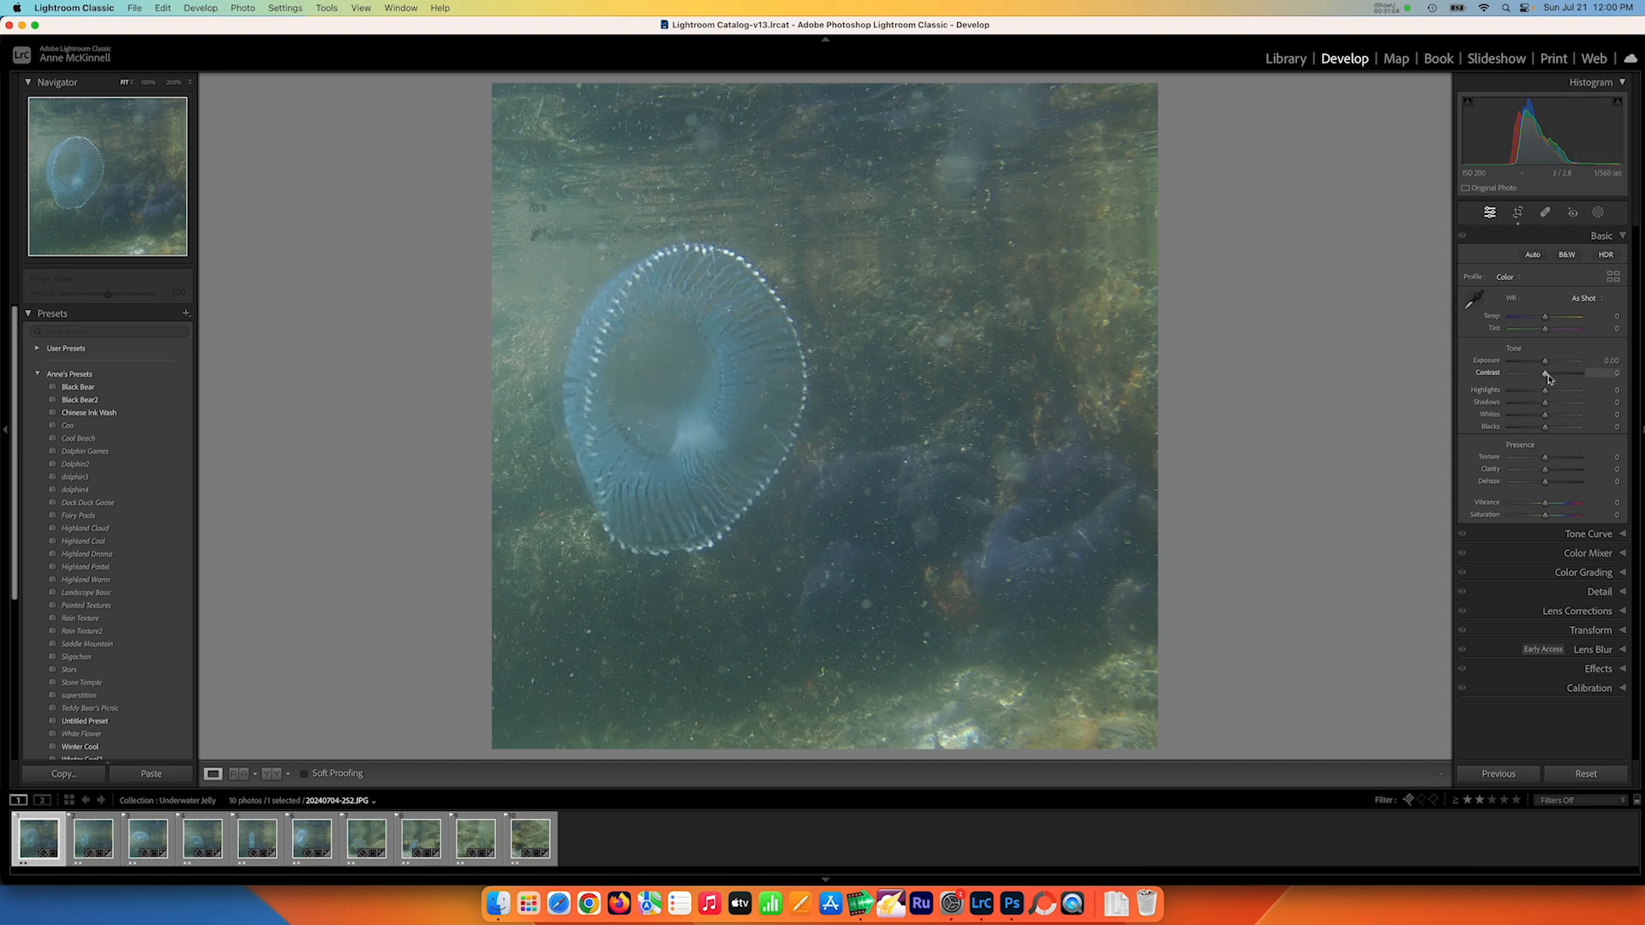
{"action": "left_click_drag", "start_coordinate": [1545, 374], "coordinate": [1553, 377]}
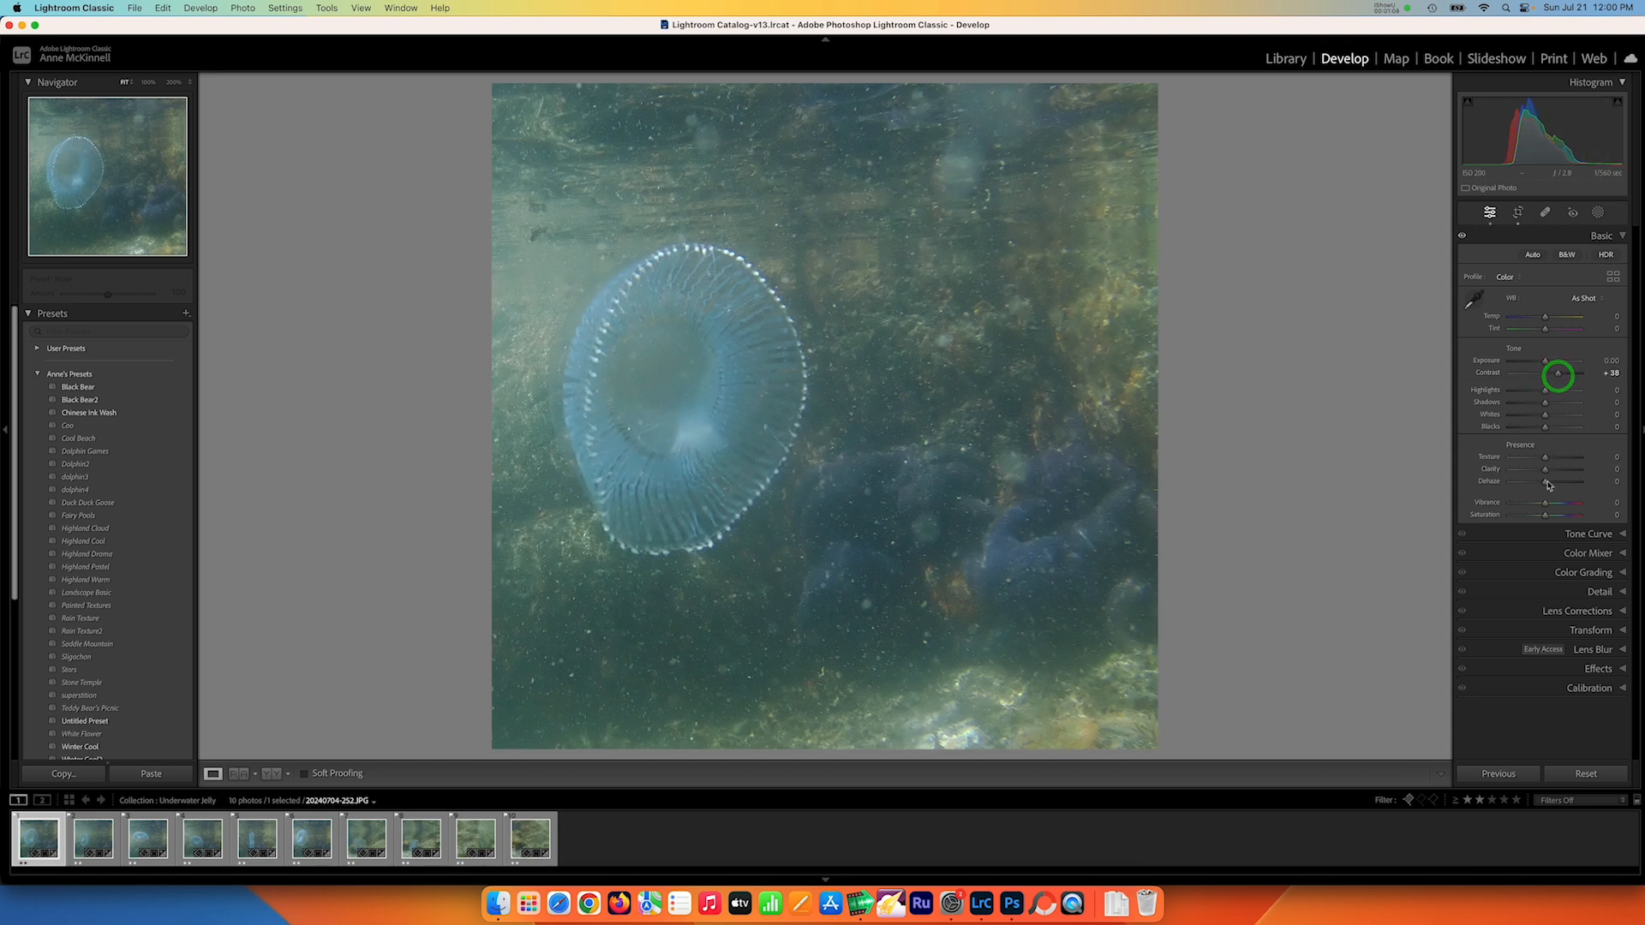
{"action": "left_click_drag", "start_coordinate": [1545, 481], "coordinate": [1558, 484]}
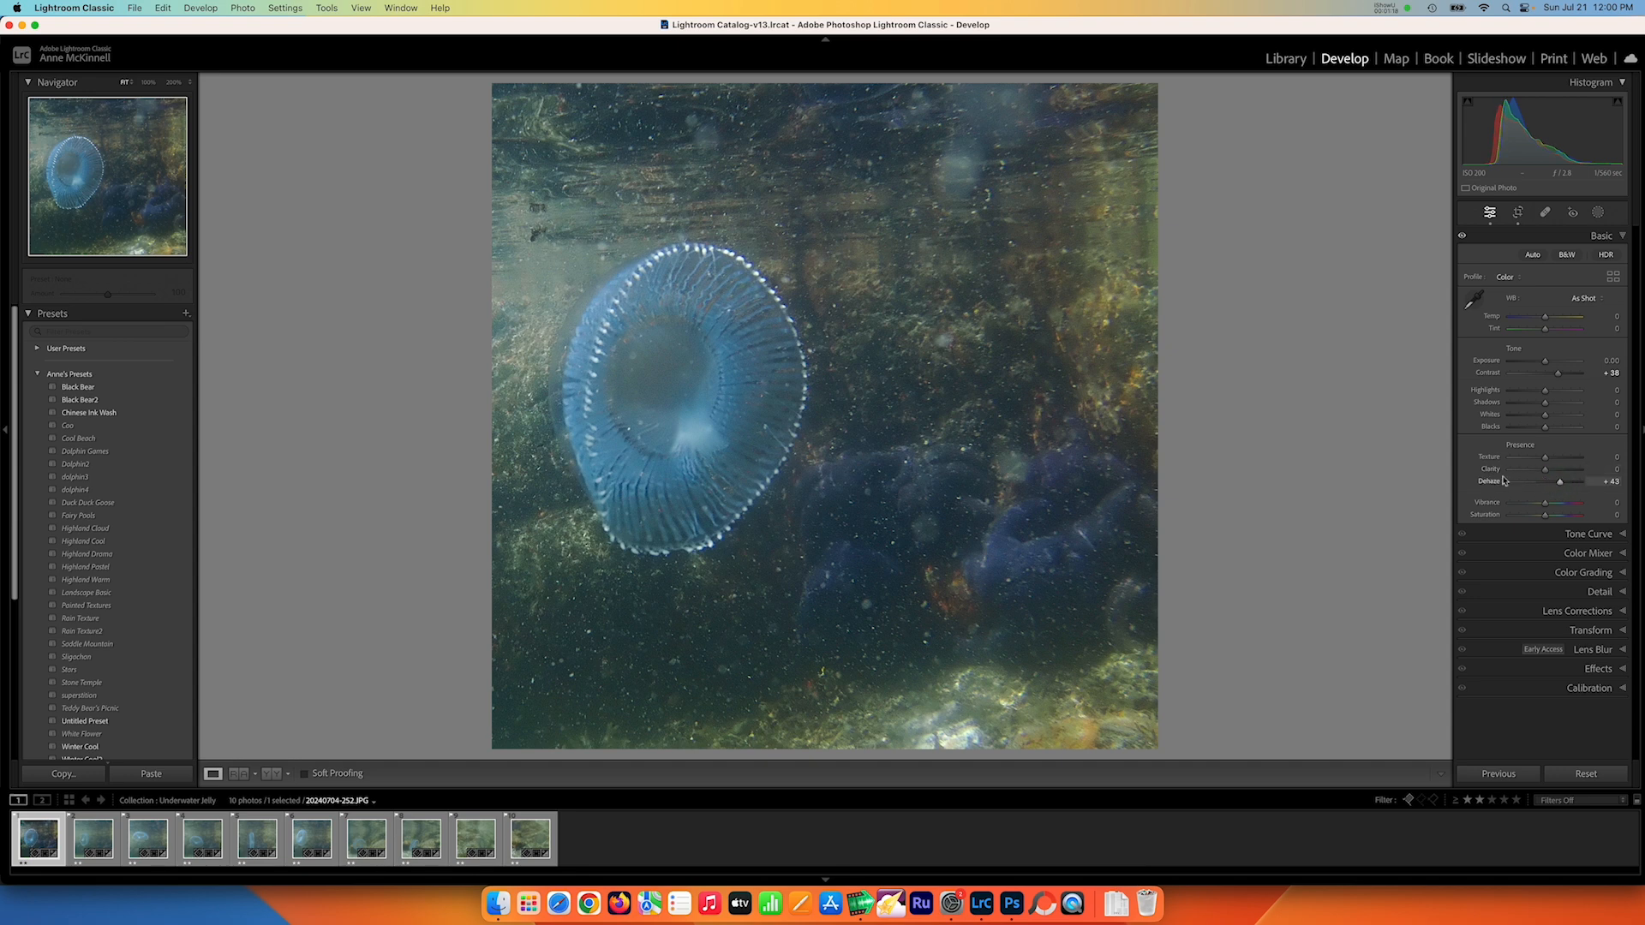
{"action": "left_click_drag", "start_coordinate": [1561, 482], "coordinate": [1563, 489]}
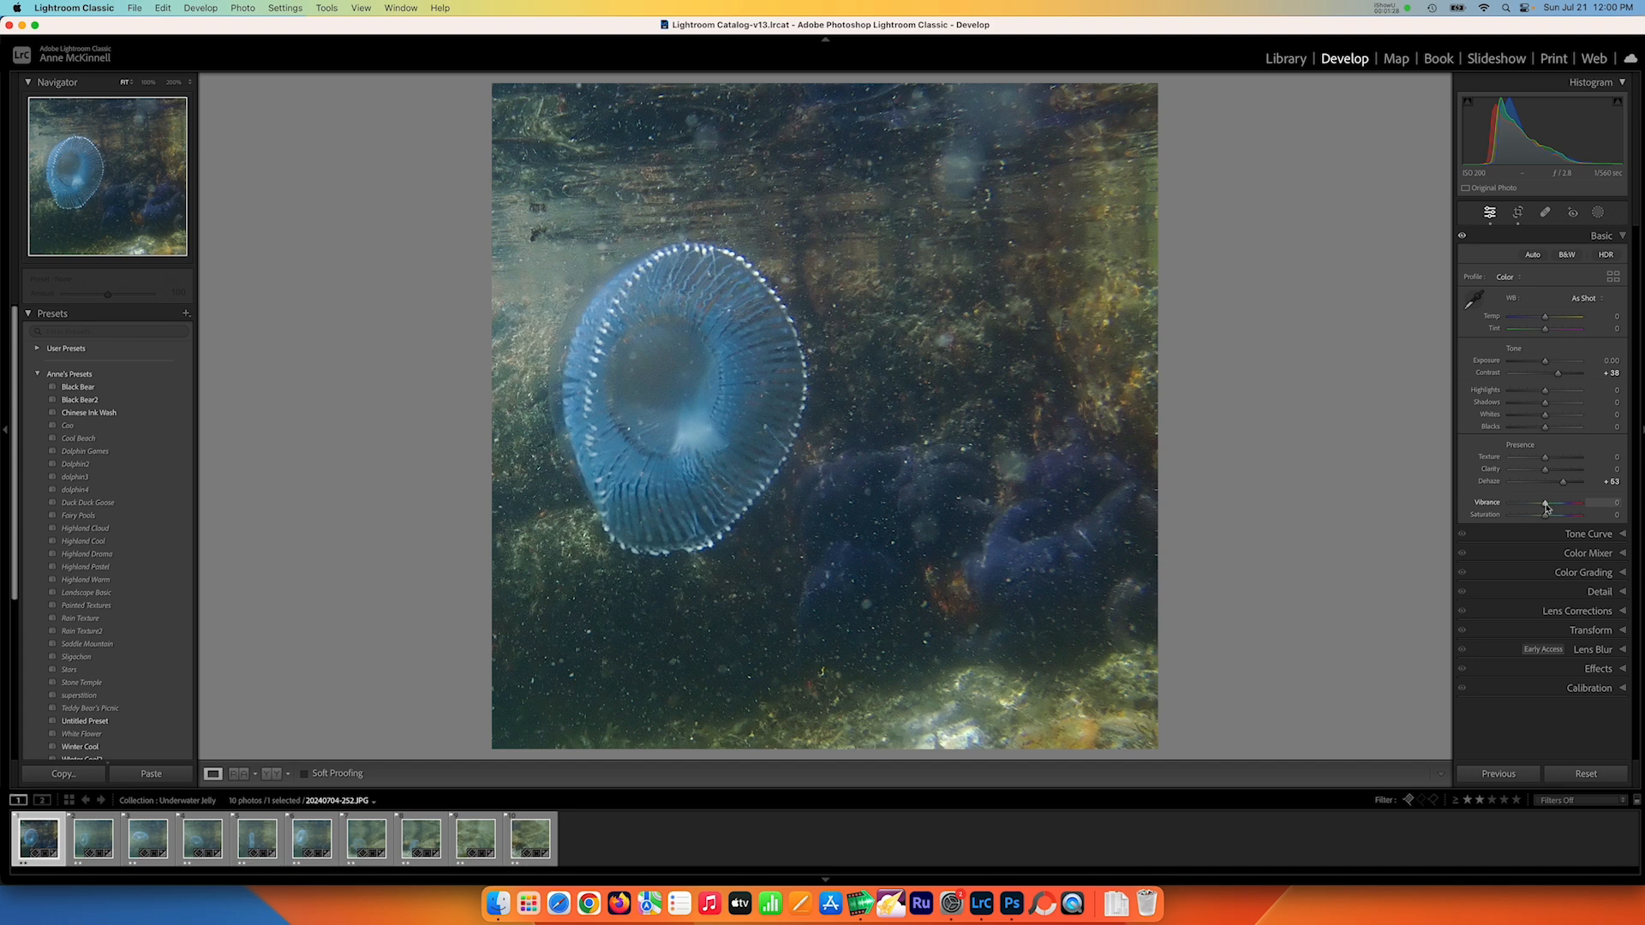
{"action": "left_click_drag", "start_coordinate": [1548, 506], "coordinate": [1559, 485]}
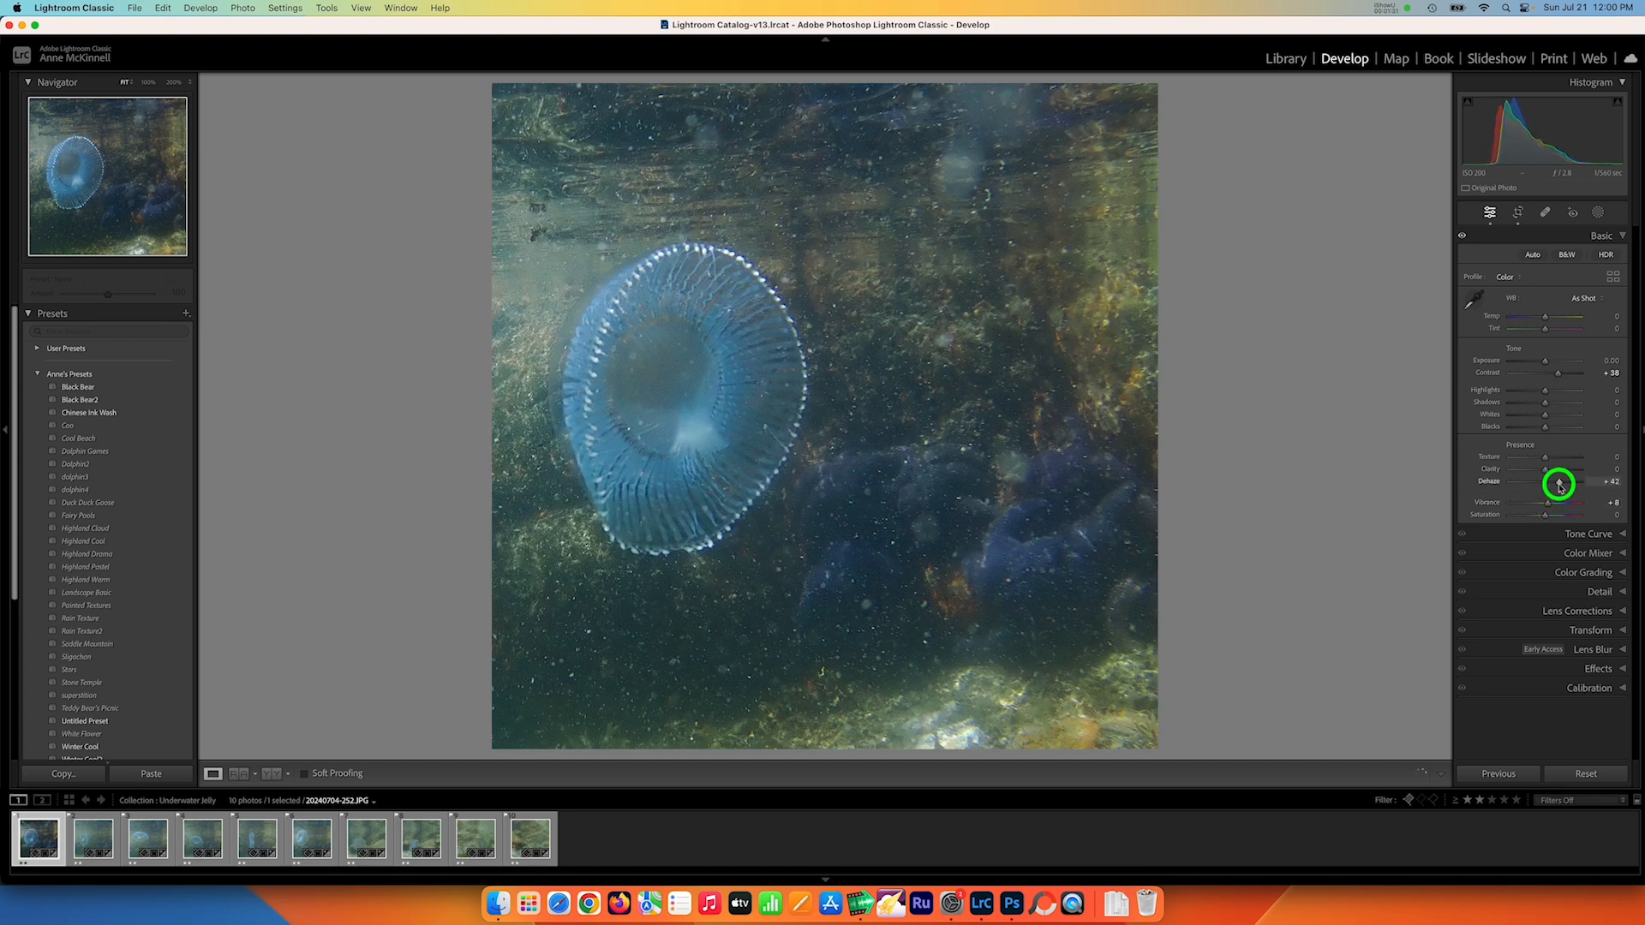
Set the sharpening amount to 26, add a little luminance noise reduction, and enable Remove Chromatic Aberration.
{"action": "left_click", "coordinate": [1622, 592]}
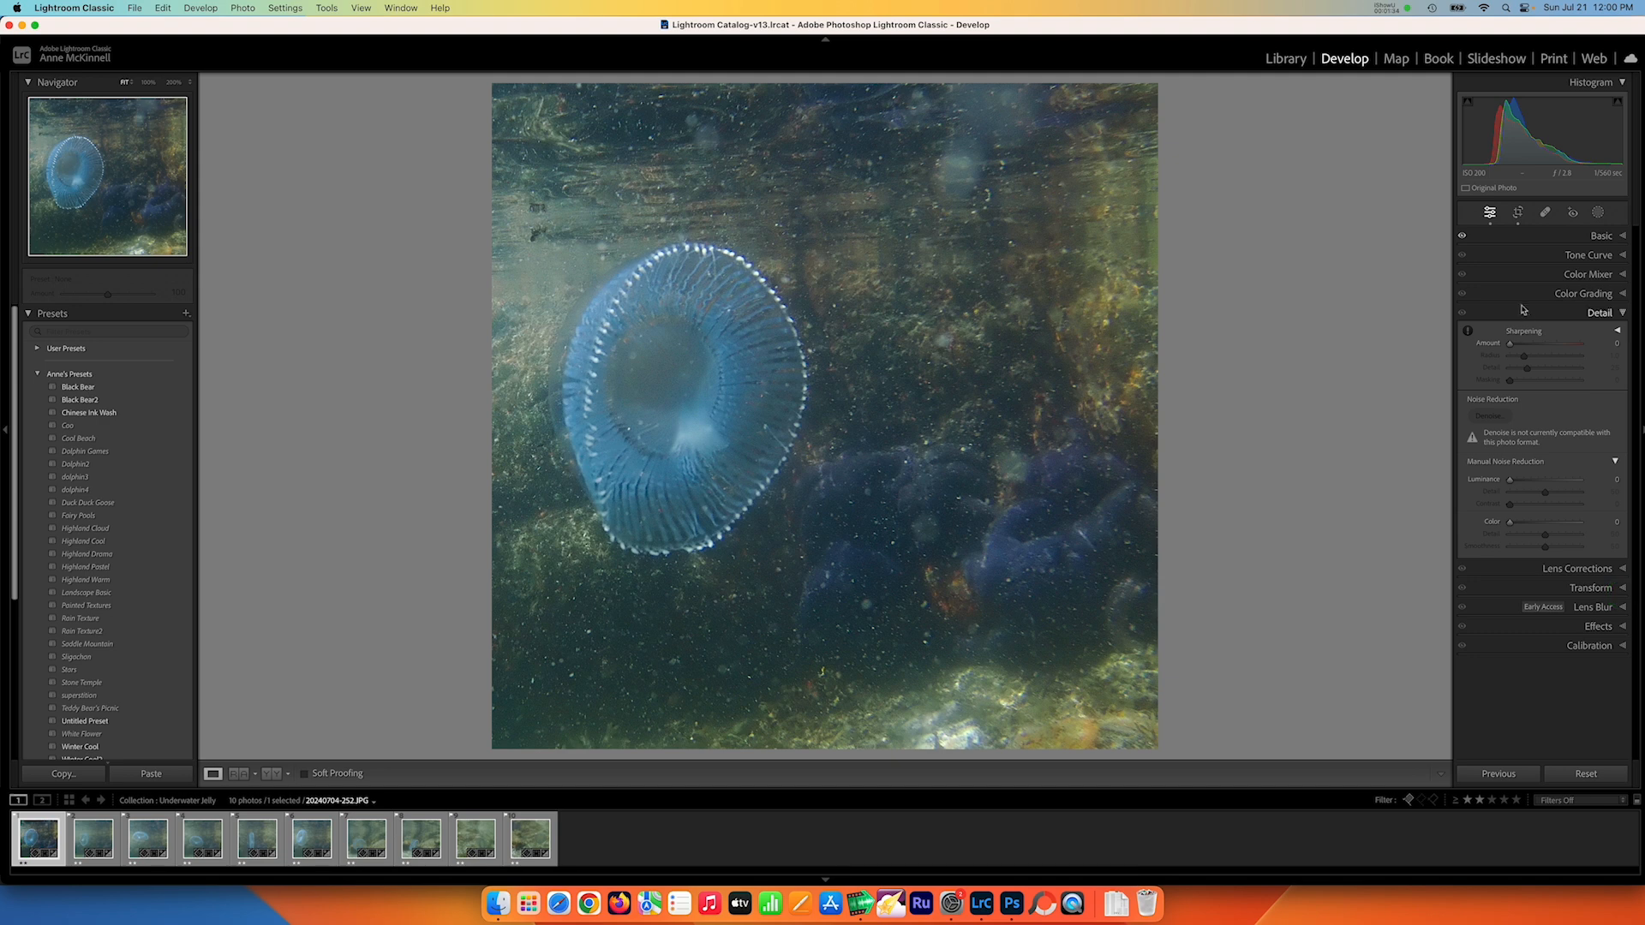
{"action": "left_click_drag", "start_coordinate": [1511, 345], "coordinate": [1521, 349]}
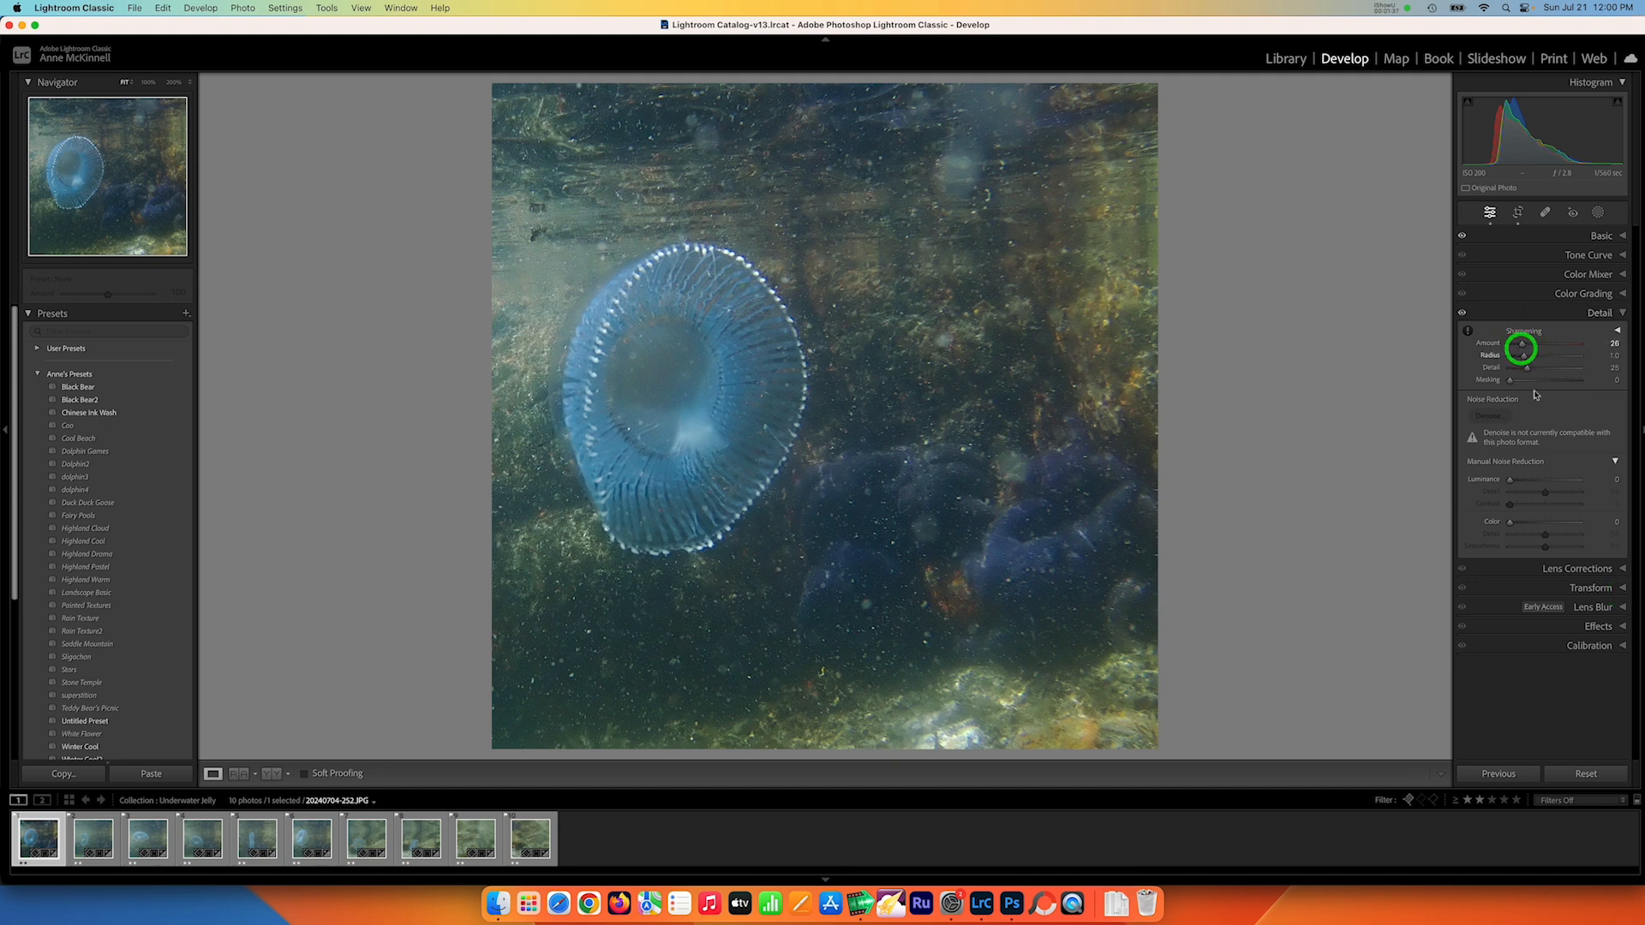
{"action": "left_click", "coordinate": [1516, 481]}
{"action": "left_click_drag", "start_coordinate": [1518, 485], "coordinate": [1526, 483]}
{"action": "left_click", "coordinate": [1622, 568]}
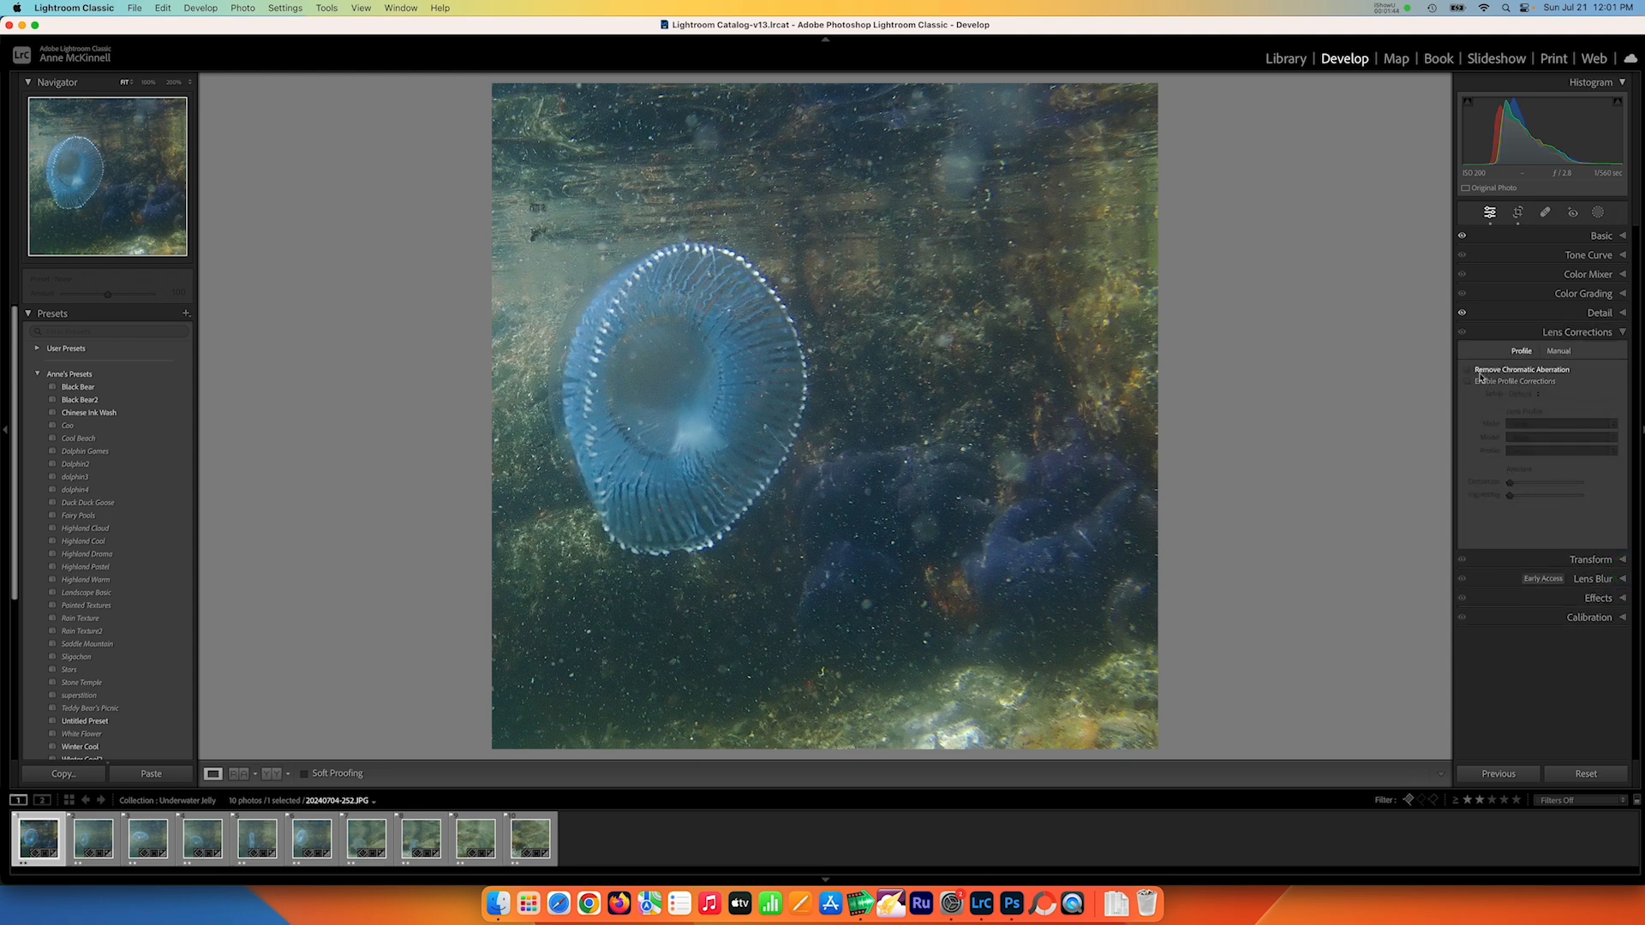
{"action": "left_click", "coordinate": [1467, 369]}
Open the photo in Photoshop 2024 as a copy with Lightroom adjustments.
{"action": "left_click", "coordinate": [244, 12]}
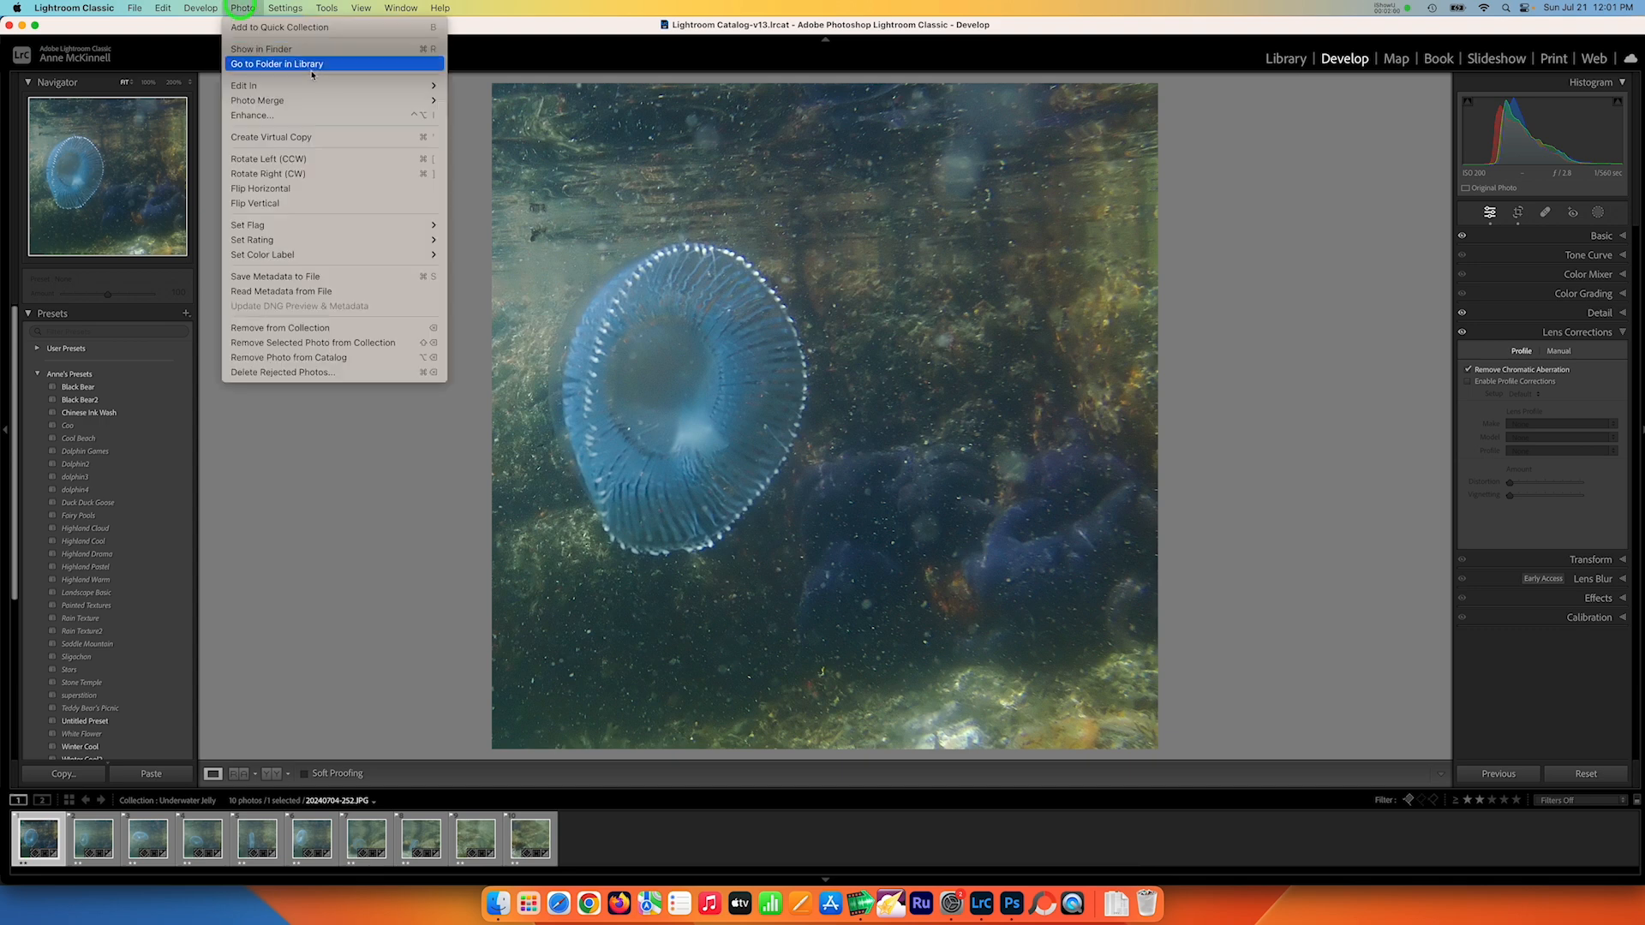
{"action": "mouse_move", "coordinate": [257, 86]}
{"action": "left_click", "coordinate": [500, 87]}
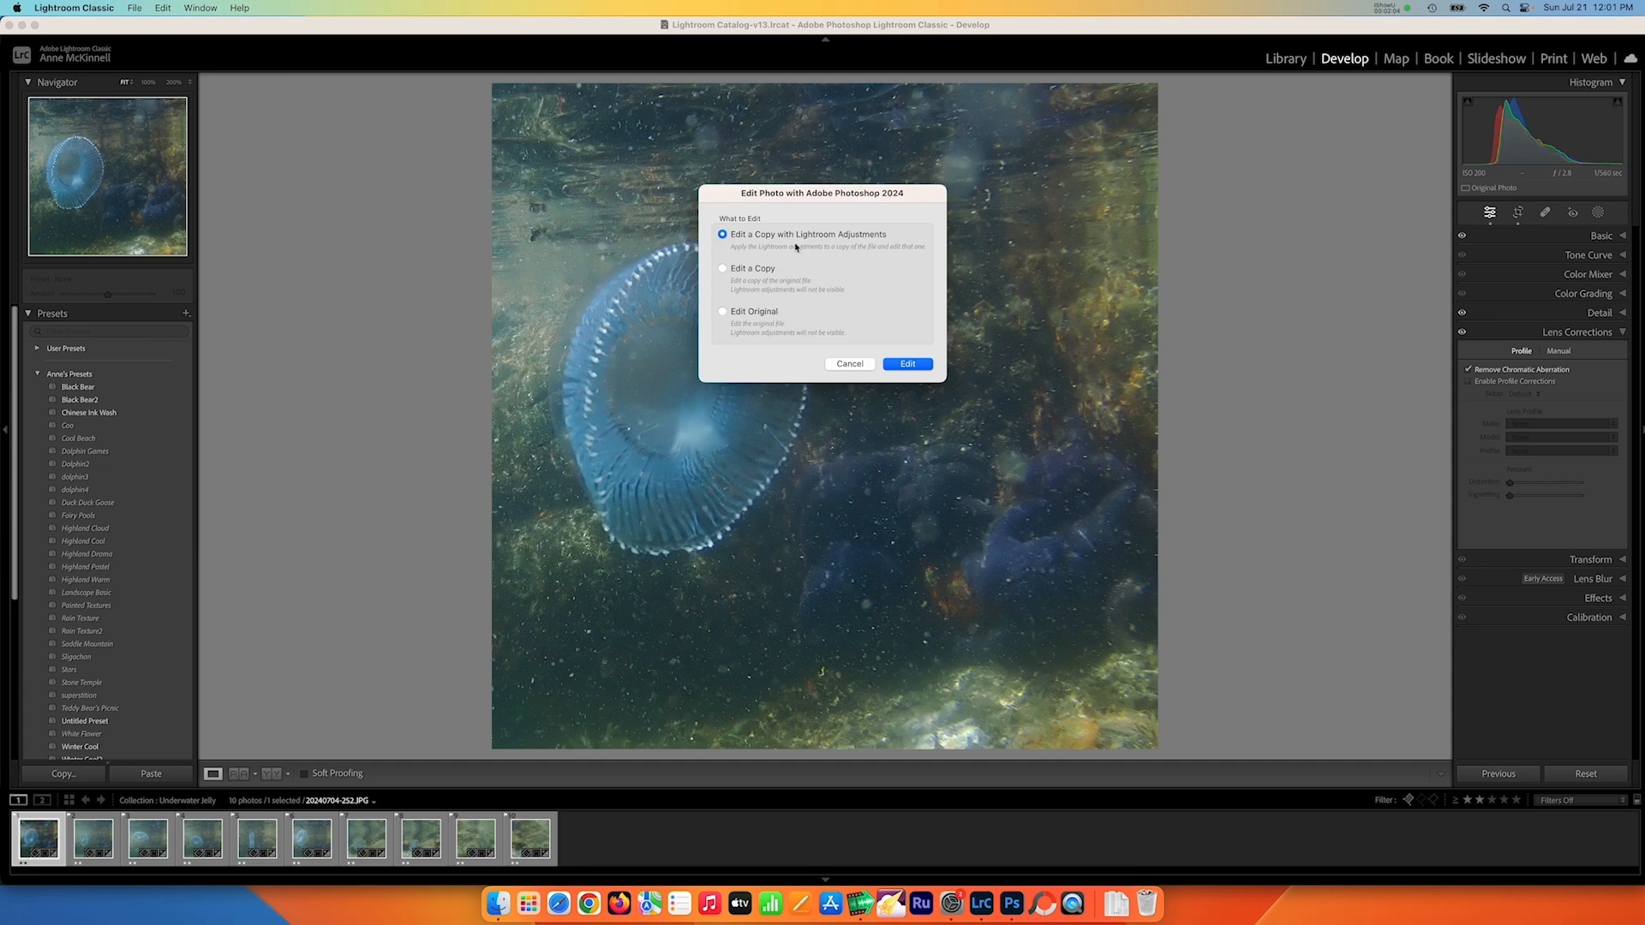
{"action": "left_click", "coordinate": [905, 363]}
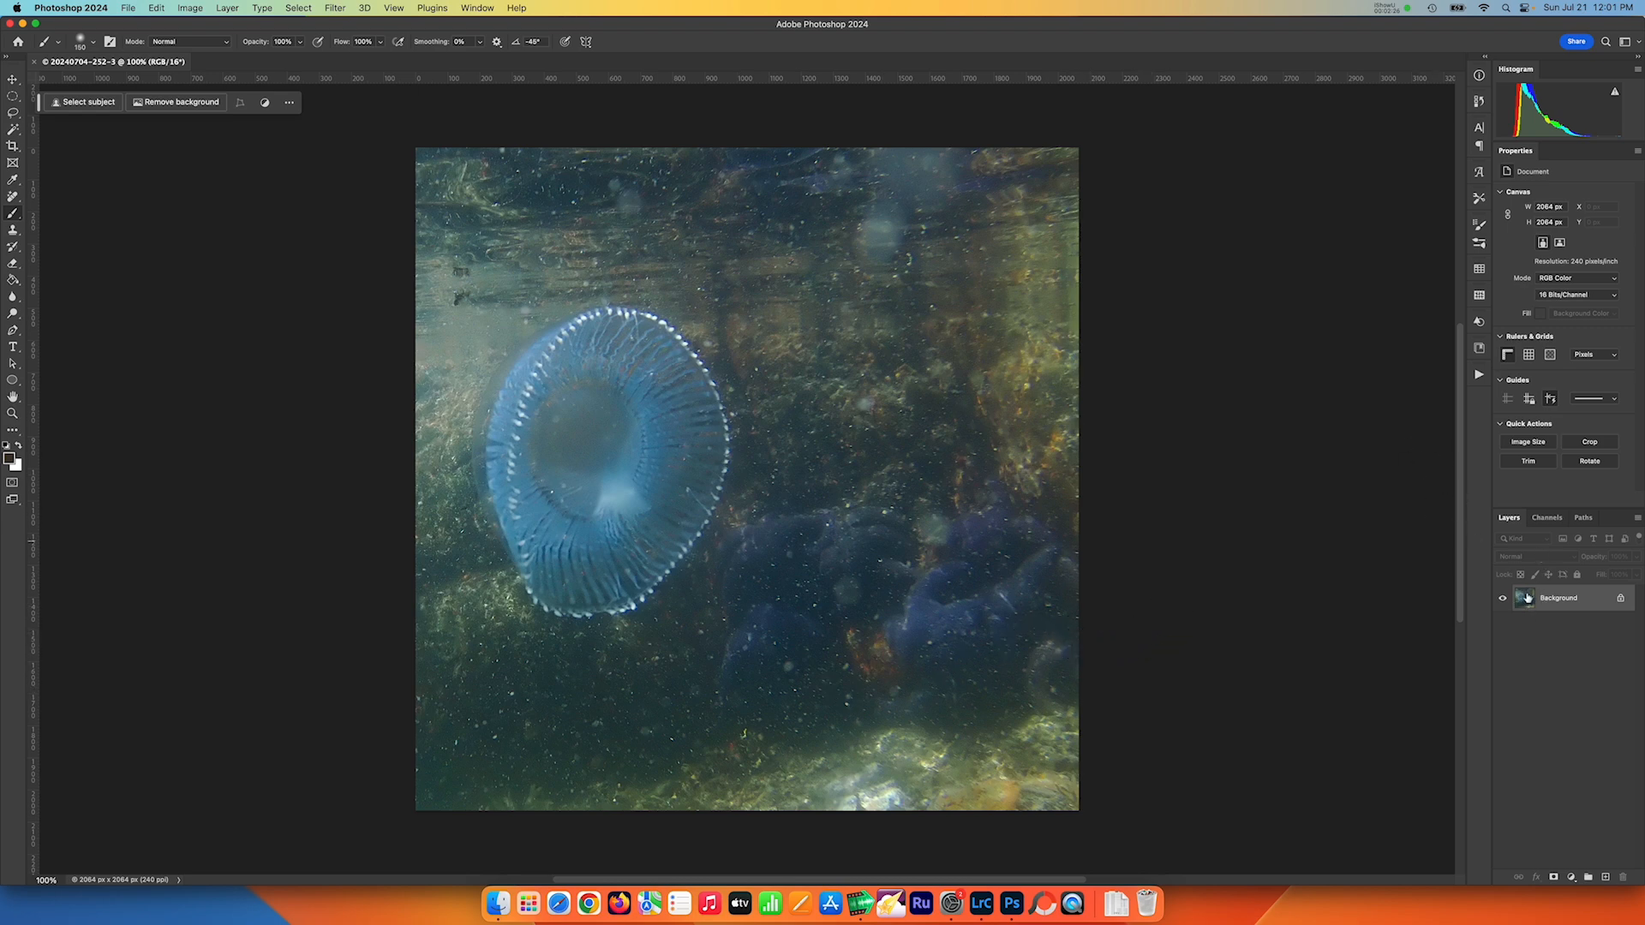
Duplicate the Background layer and make the duplicate the active layer.
{"action": "key", "text": "super+j"}
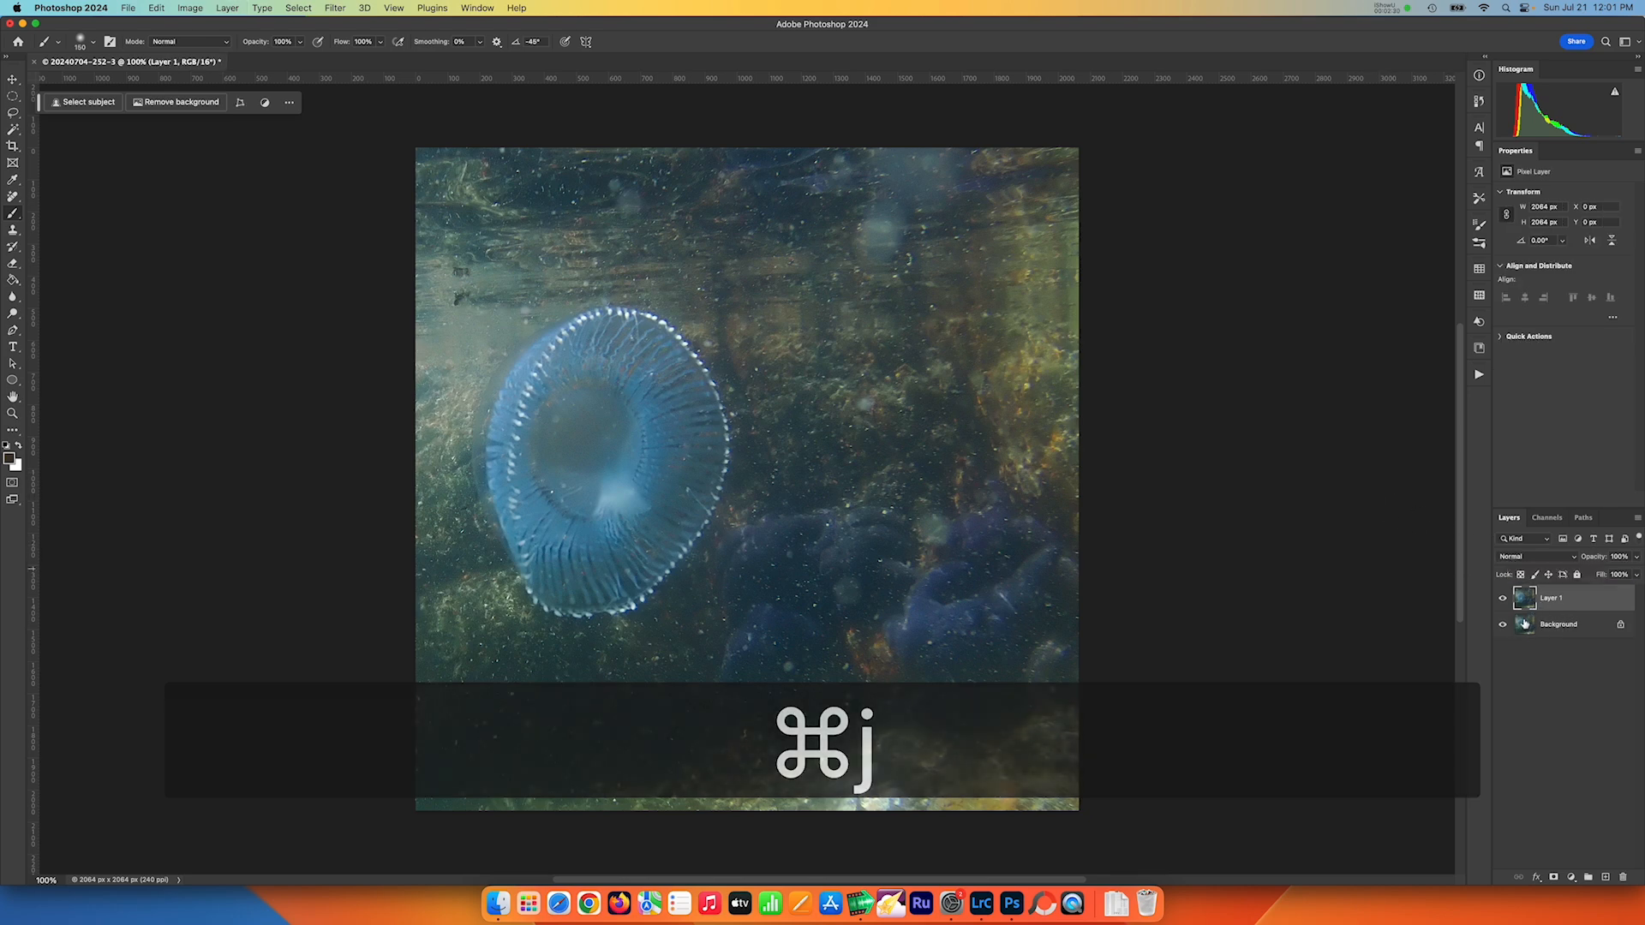
{"action": "mouse_move", "coordinate": [1524, 626]}
{"action": "left_mouse_down"}
{"action": "mouse_move", "coordinate": [1560, 631]}
{"action": "mouse_move", "coordinate": [1605, 868]}
{"action": "mouse_move", "coordinate": [1548, 613]}
{"action": "left_mouse_up"}
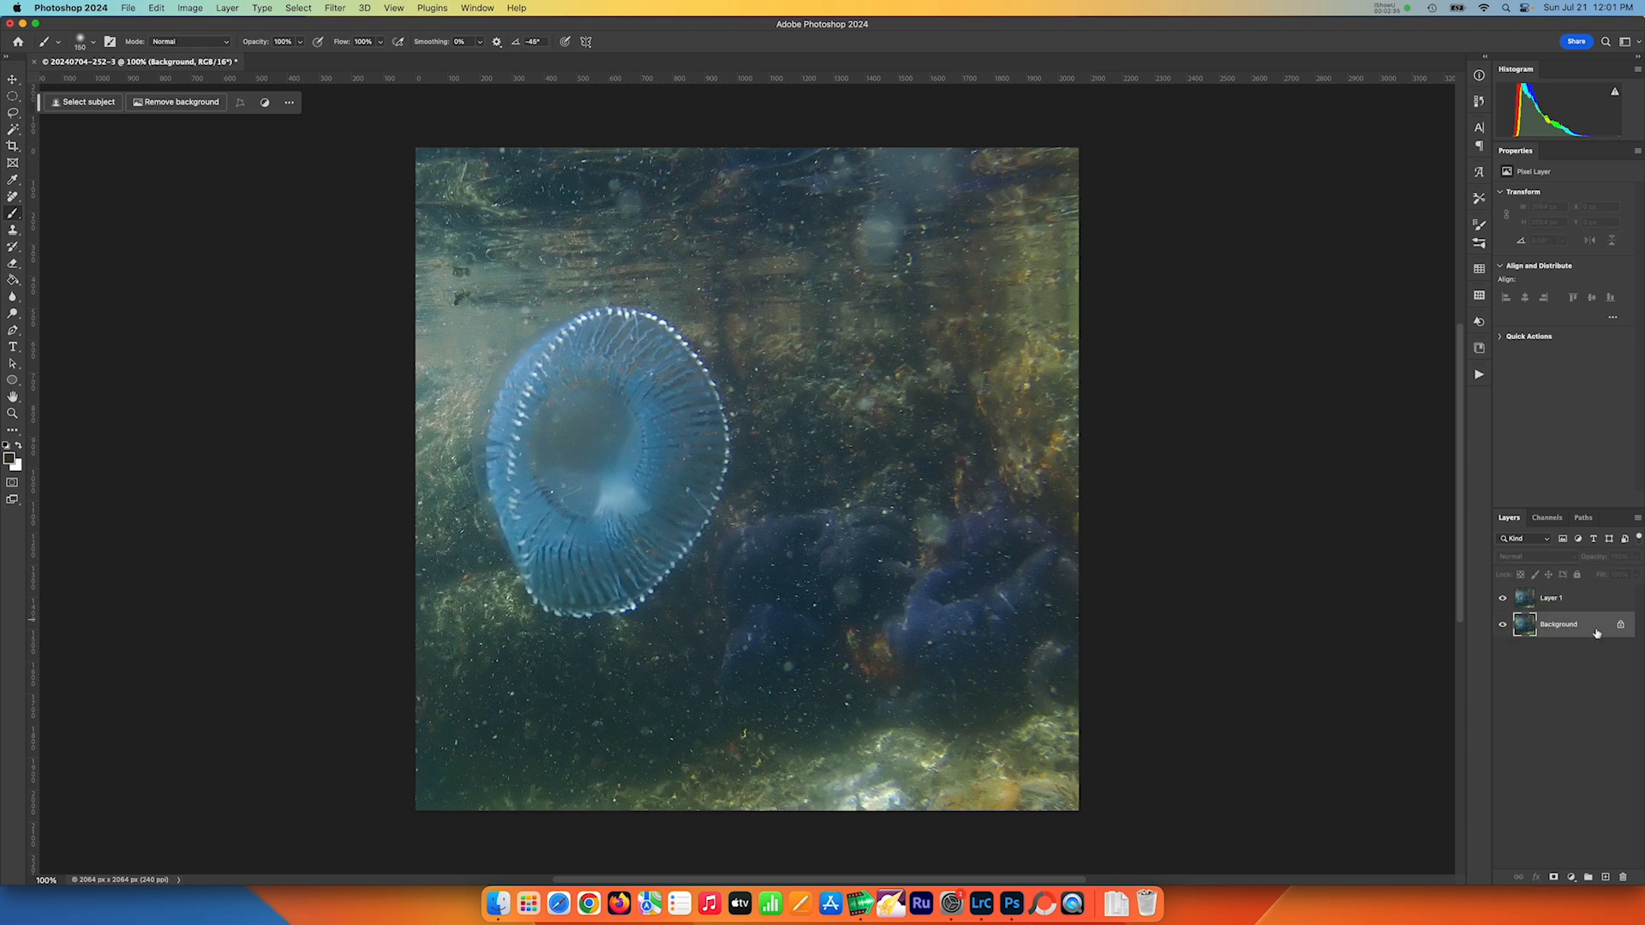
{"action": "left_click", "coordinate": [1530, 597]}
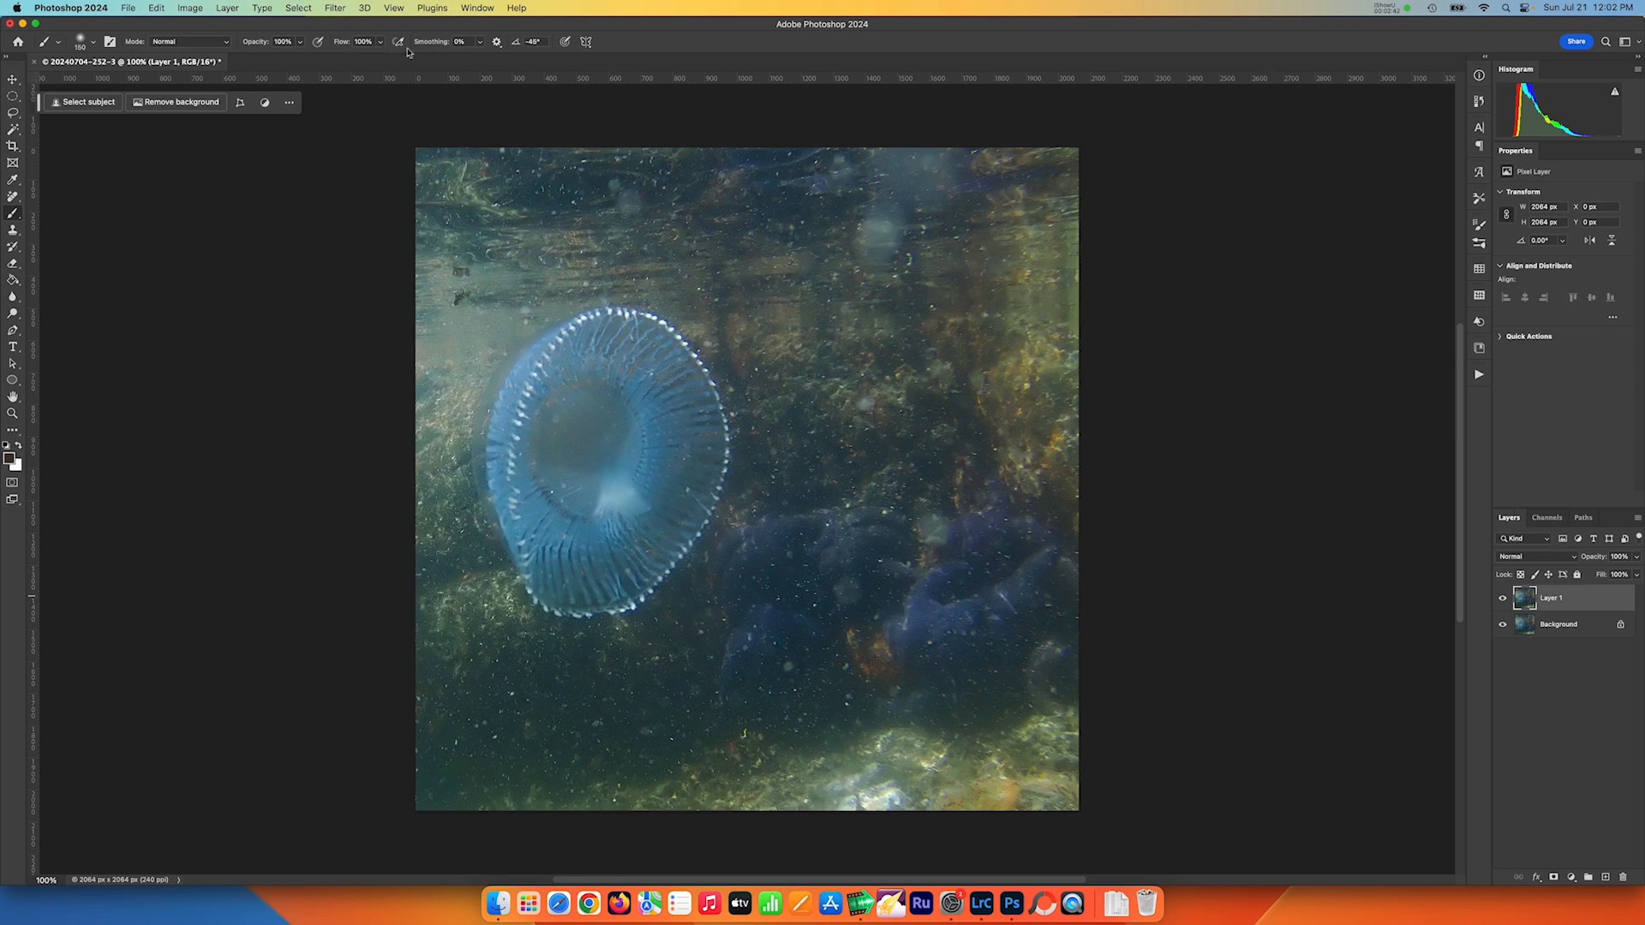
Apply the Dust & Scratches filter to the duplicate layer with radius 3 pixels and threshold 0, comparing the preview first.
{"action": "left_click", "coordinate": [335, 8]}
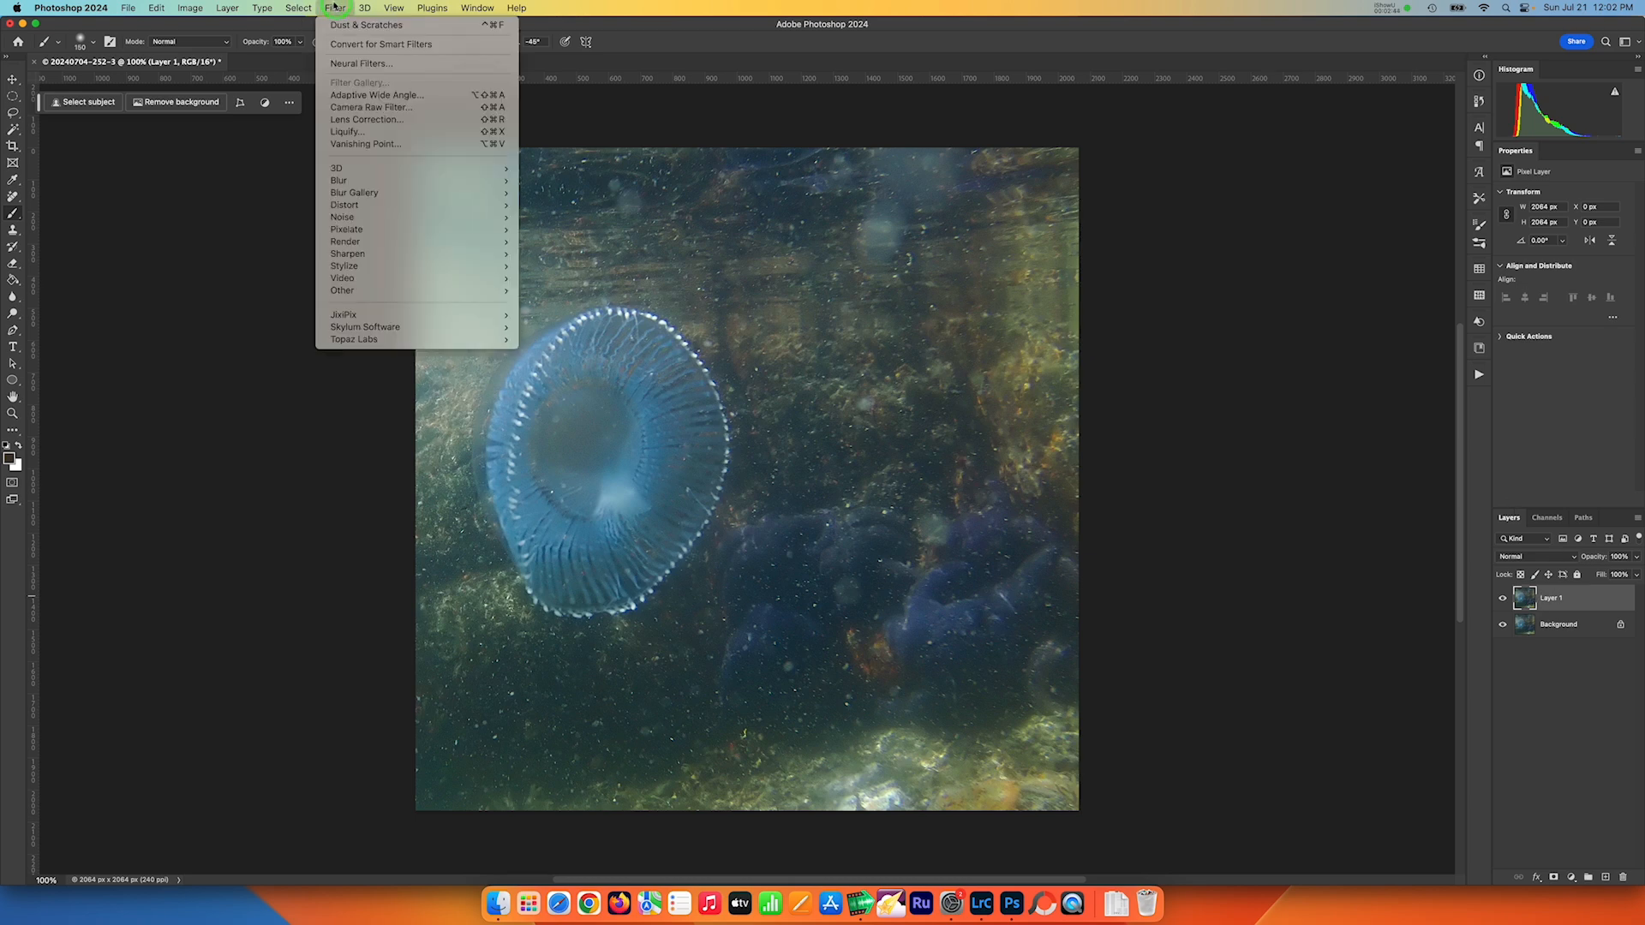
{"action": "mouse_move", "coordinate": [400, 219]}
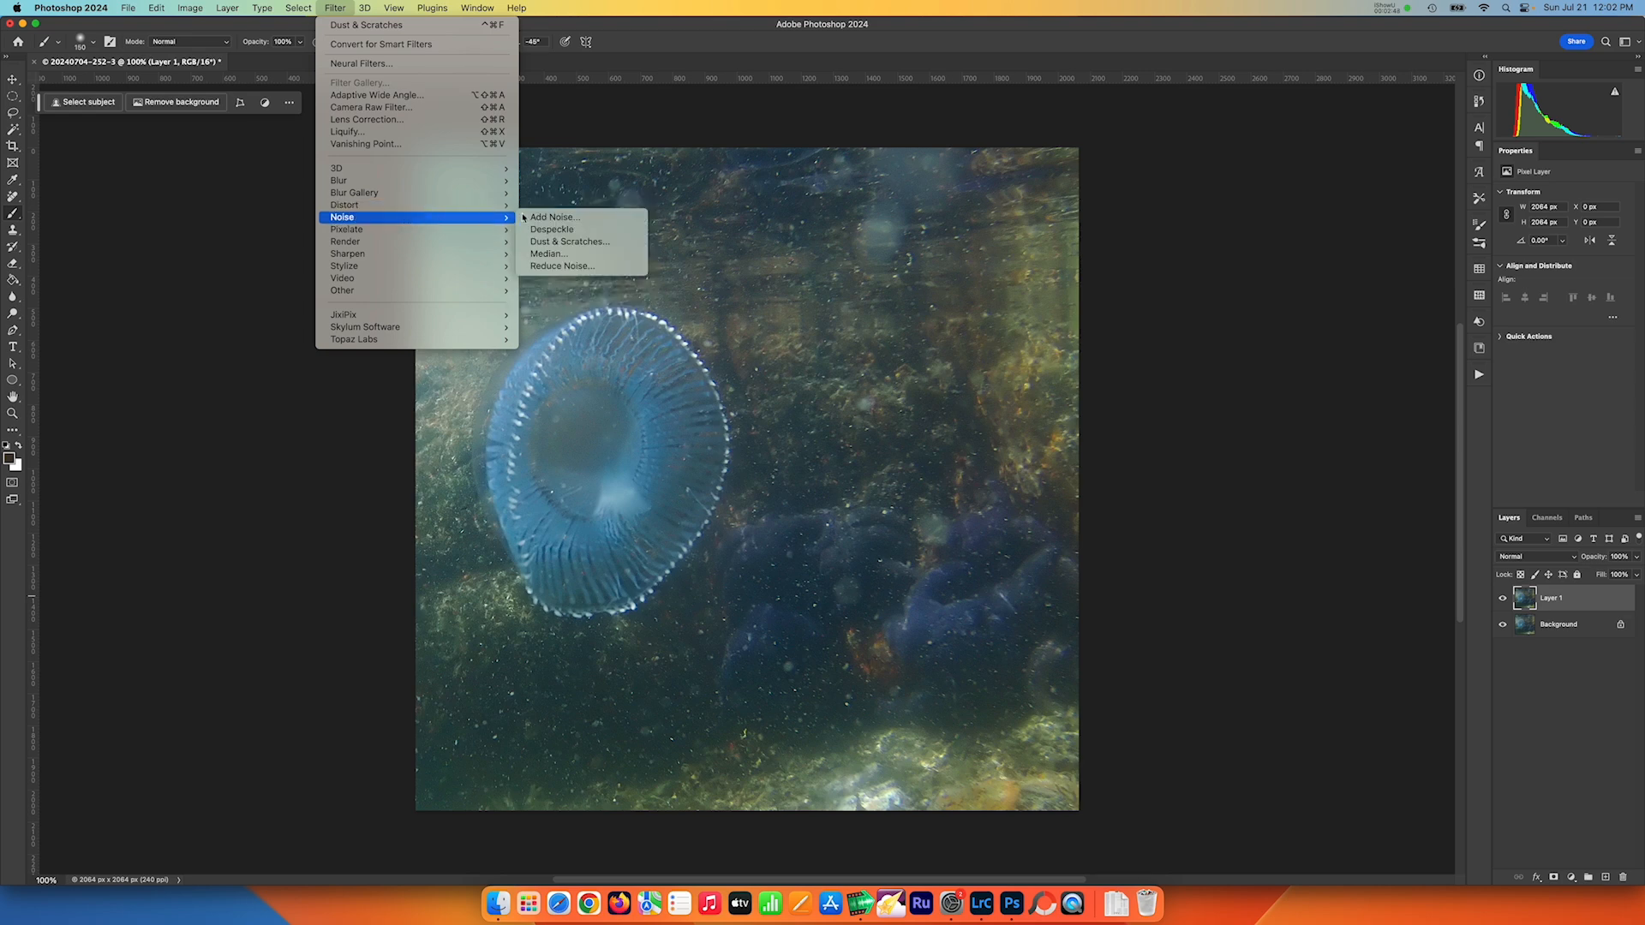
{"action": "left_click", "coordinate": [572, 242]}
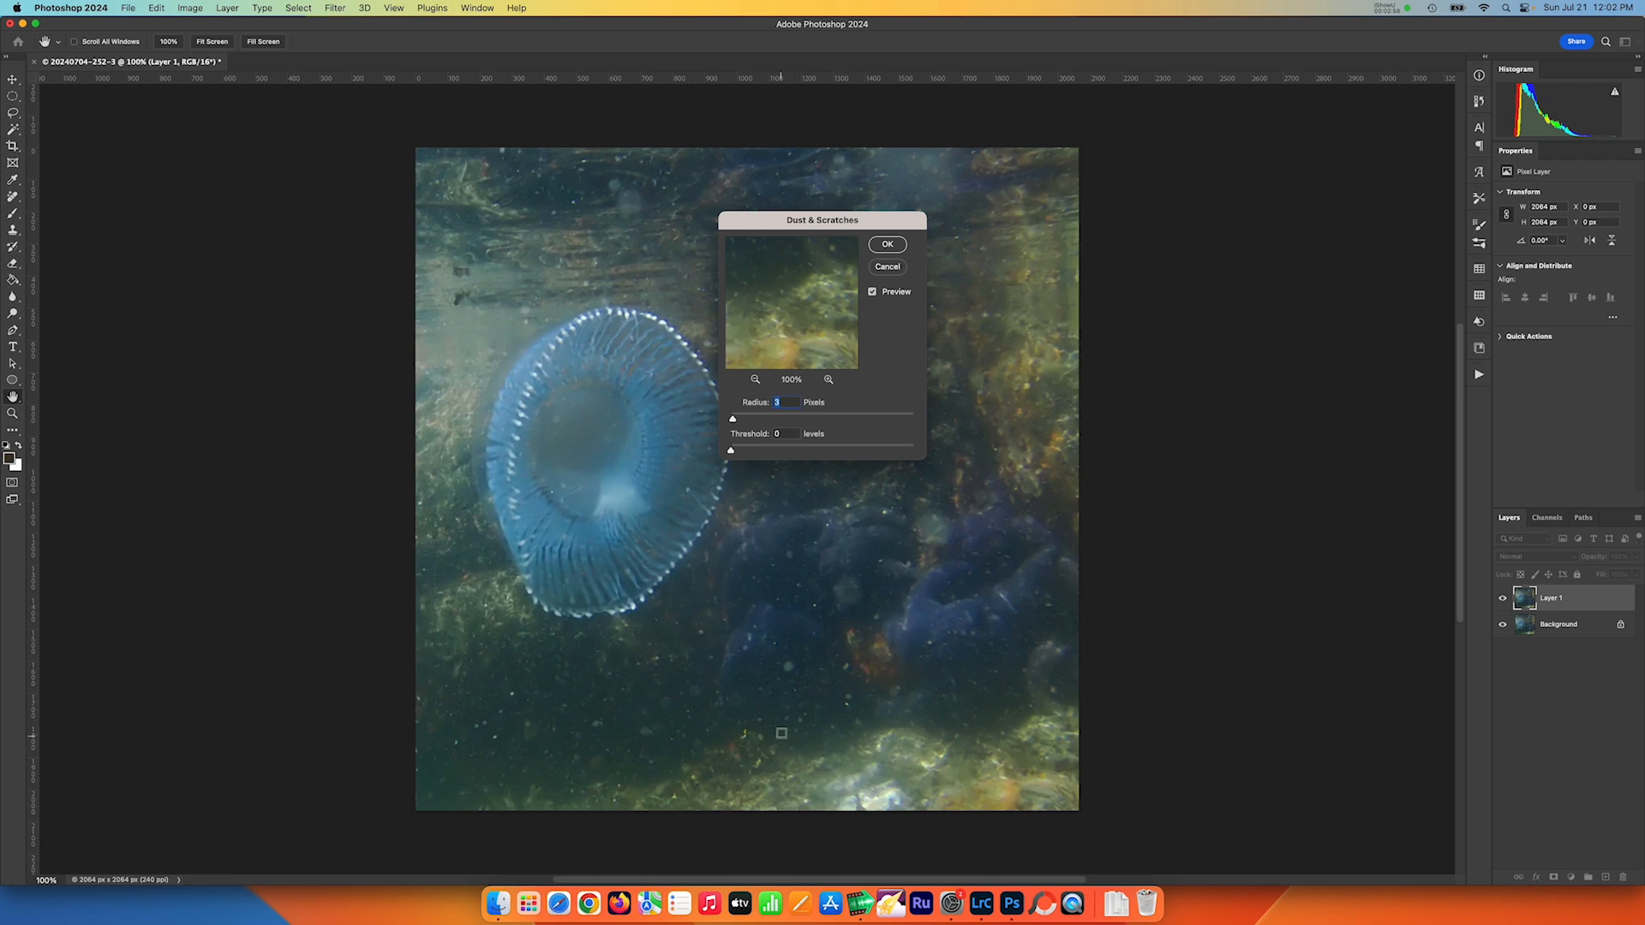
{"action": "left_click", "coordinate": [873, 292]}
{"action": "left_click", "coordinate": [873, 292]}
{"action": "left_click", "coordinate": [873, 292]}
{"action": "left_click", "coordinate": [873, 292]}
{"action": "left_click", "coordinate": [889, 244]}
Add a white layer mask to the filtered layer and get the Brush ready with black as foreground colour.
{"action": "key", "text": "b"}
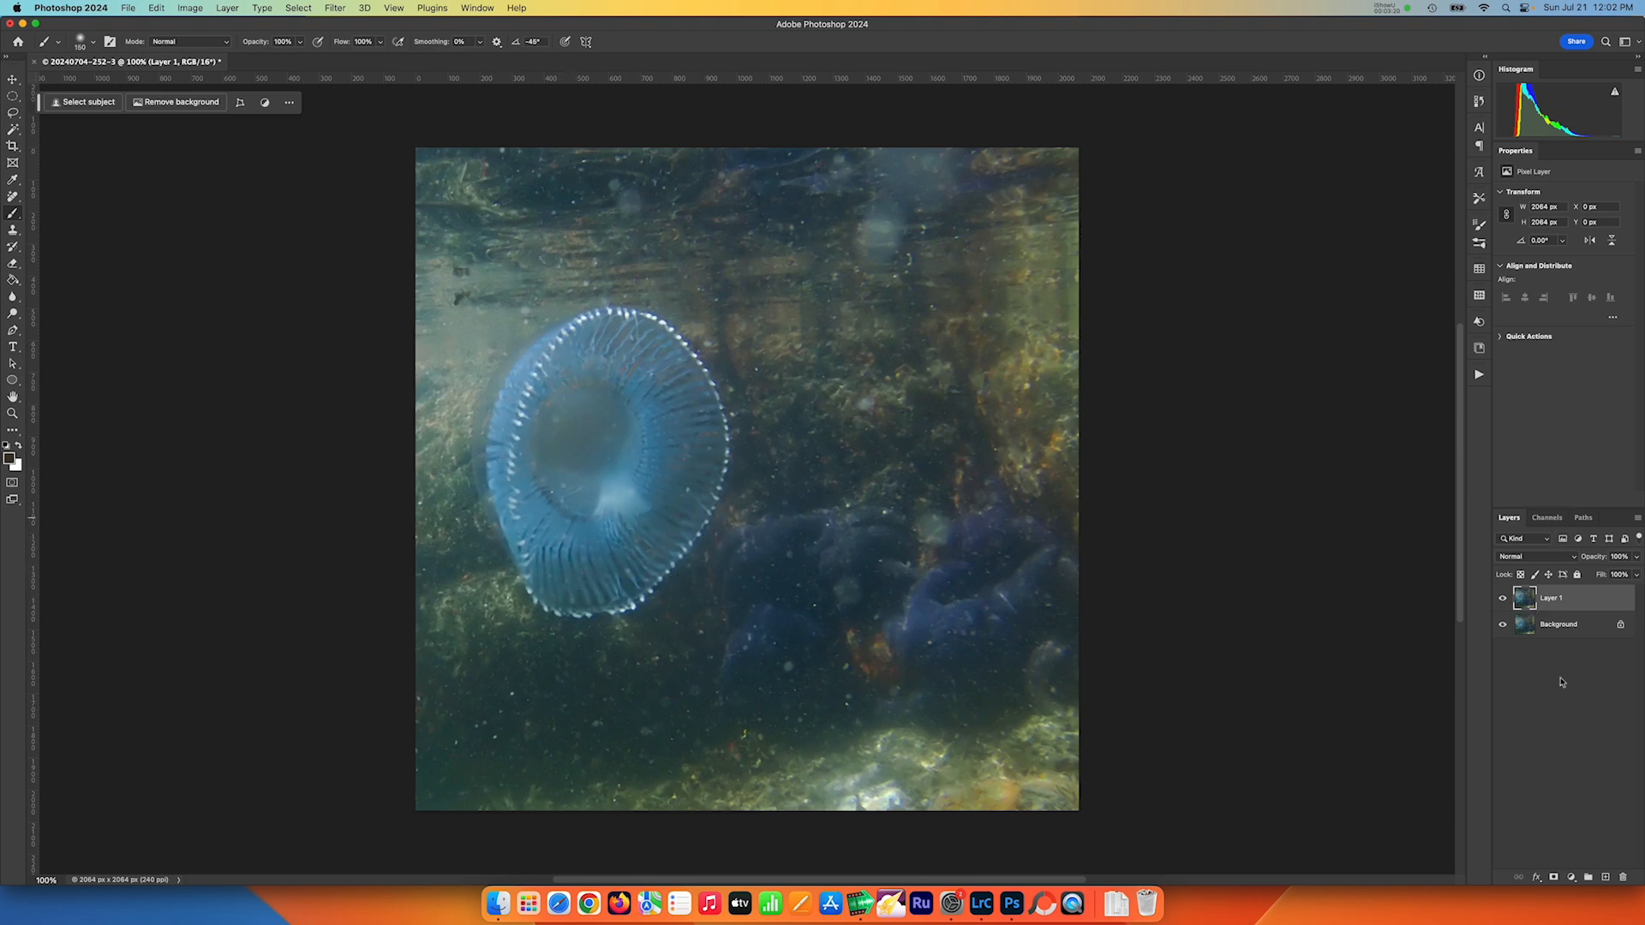
{"action": "left_click", "coordinate": [1554, 879]}
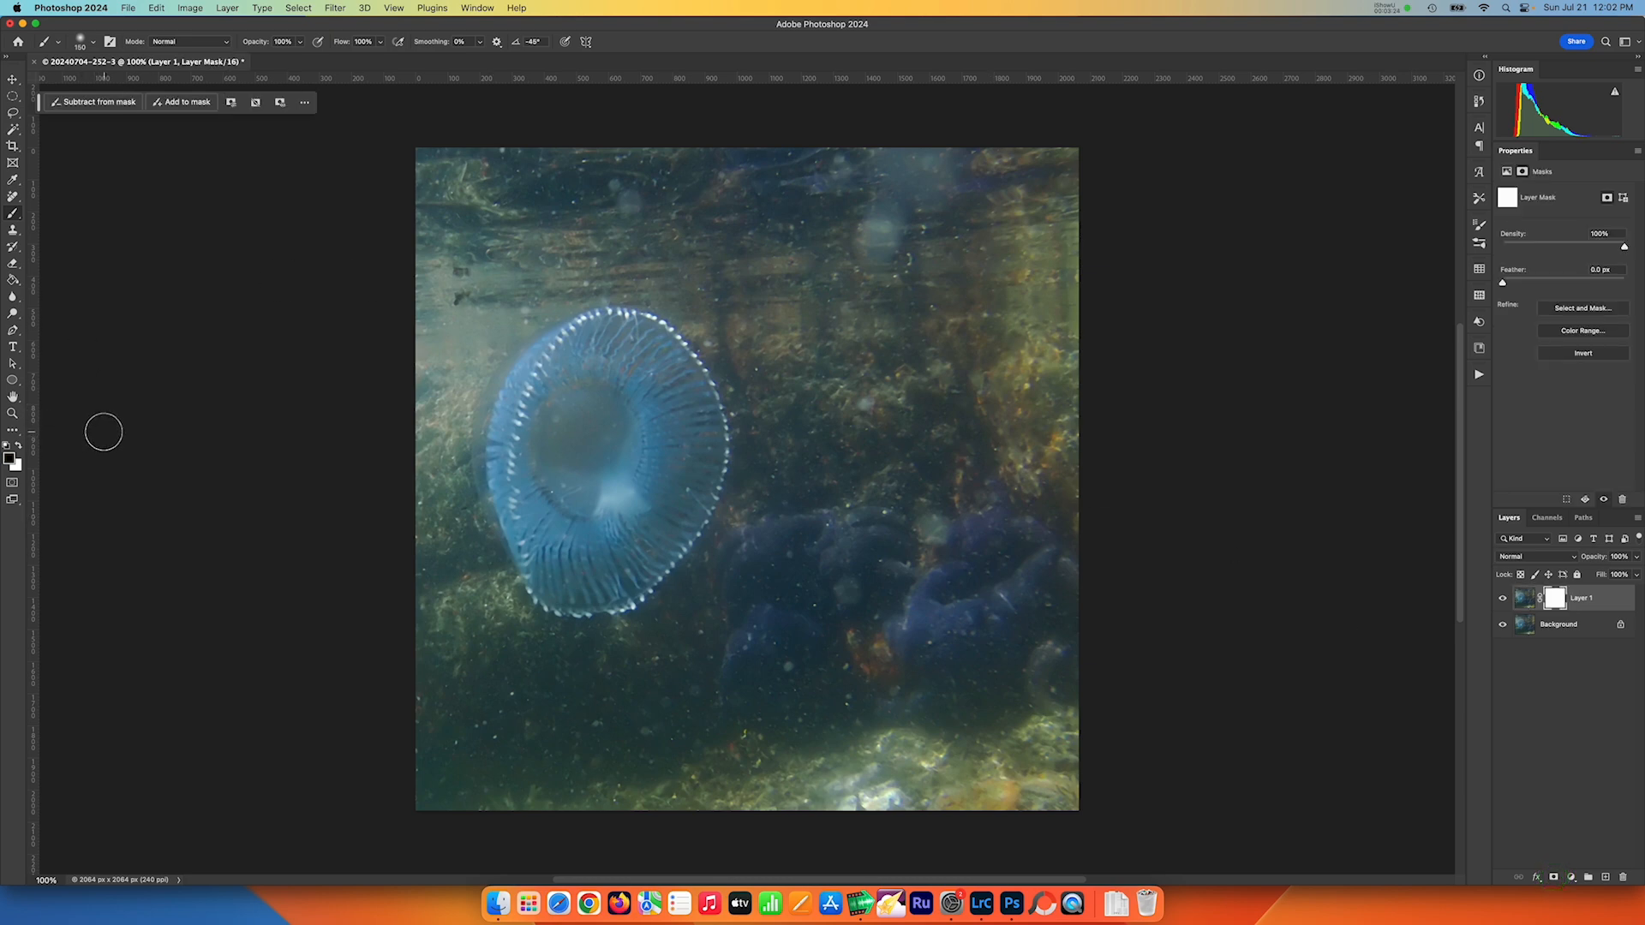
{"action": "key", "text": "b"}
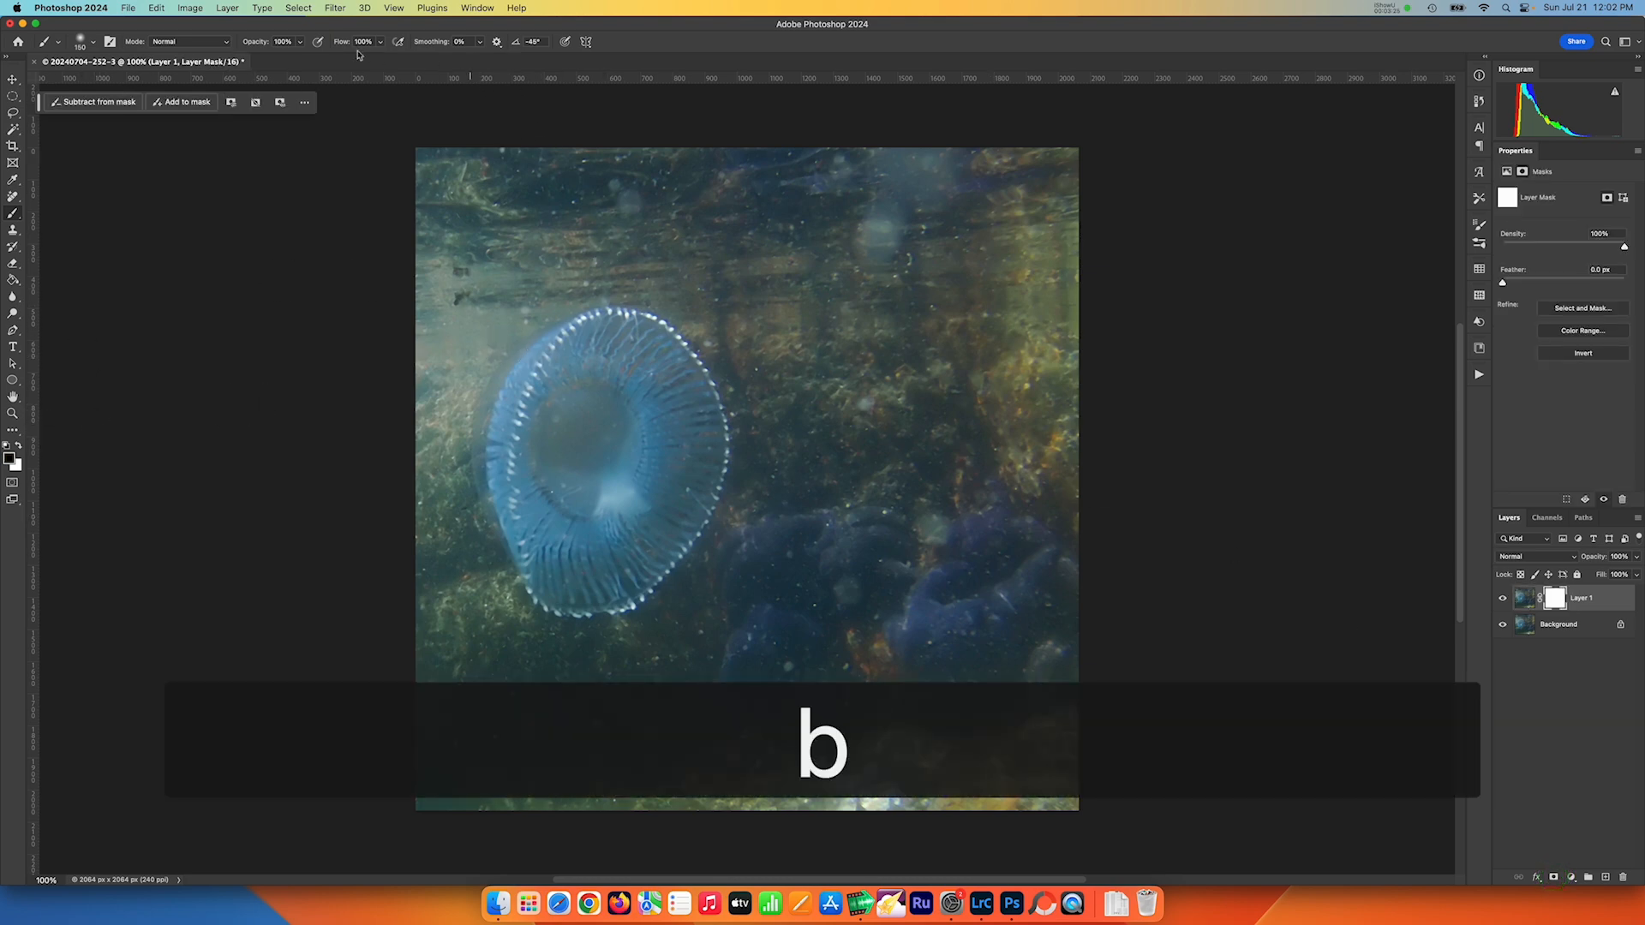
{"action": "key", "text": "o"}
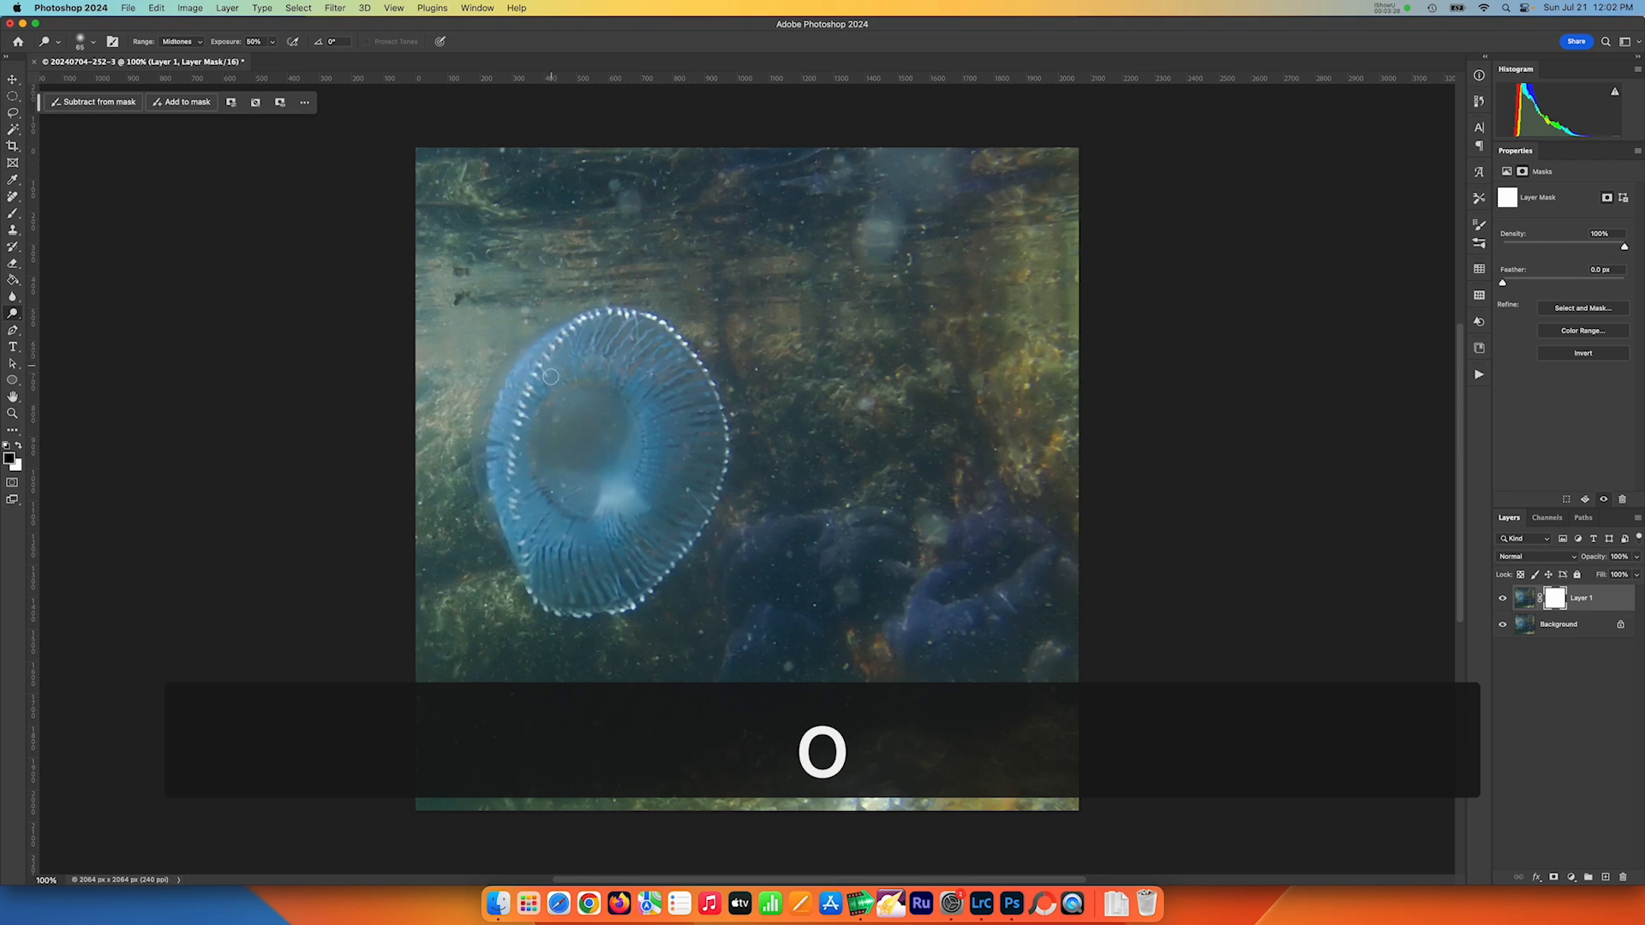
{"action": "key", "text": "bracketright"}
{"action": "key", "text": "bracketright"}
{"action": "key", "text": "bracketright"}
{"action": "key", "text": "bracketright"}
{"action": "key", "text": "bracketright"}
{"action": "key", "text": "bracketright"}
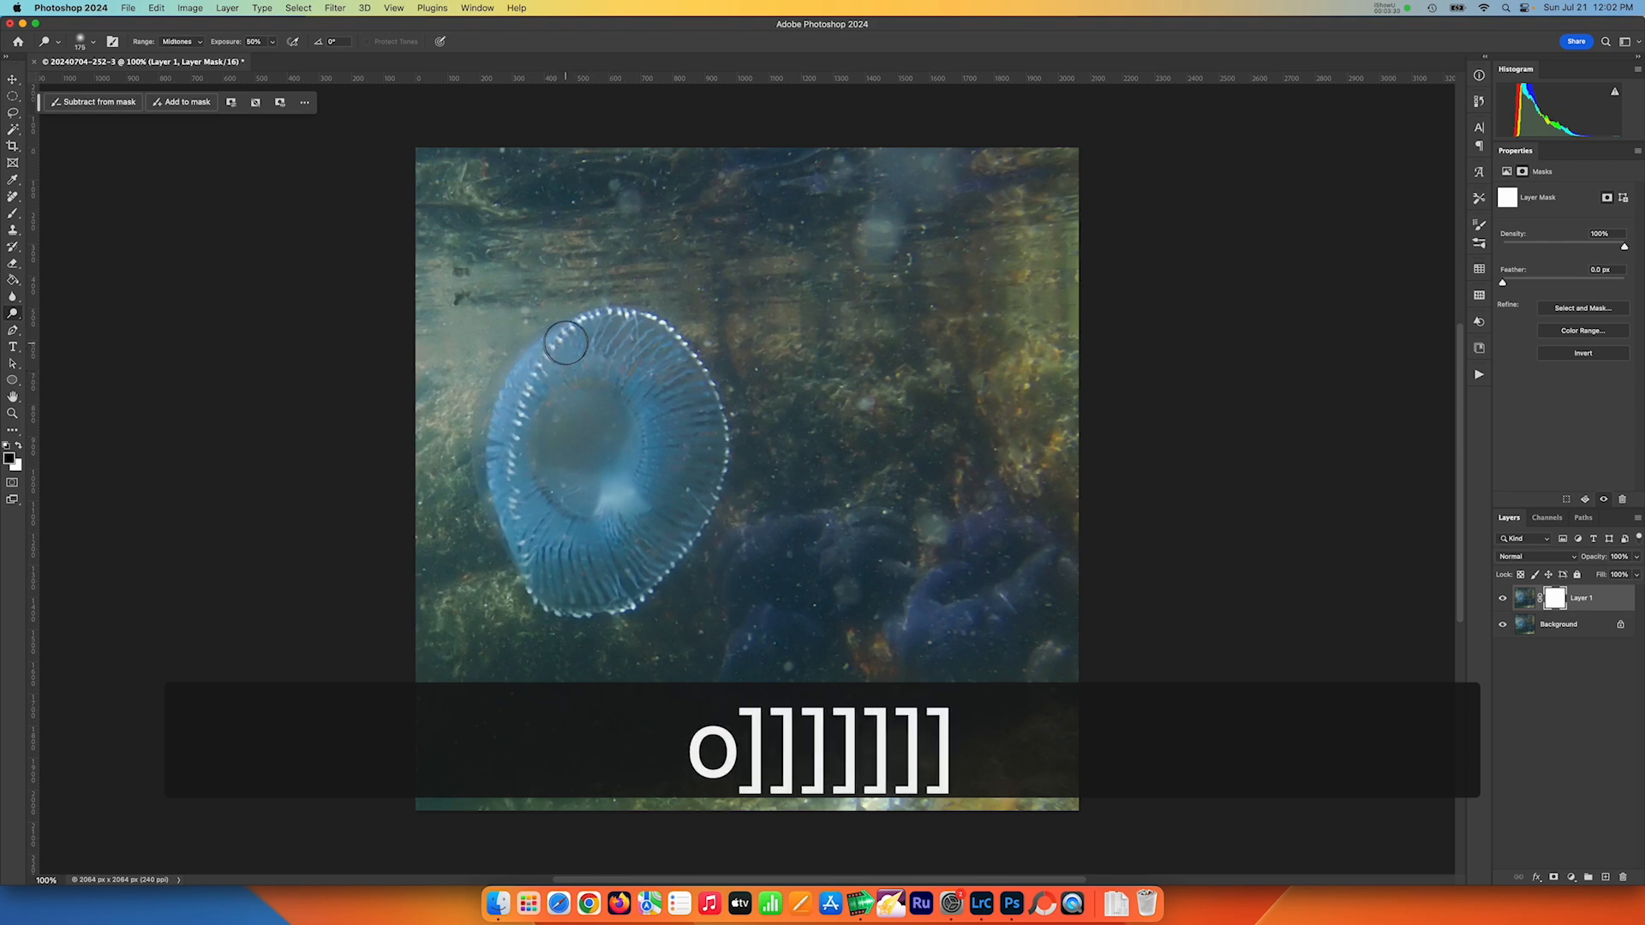
{"action": "key", "text": "bracketright"}
{"action": "mouse_move", "coordinate": [566, 345]}
{"action": "left_mouse_down"}
{"action": "mouse_move", "coordinate": [521, 407]}
{"action": "mouse_move", "coordinate": [525, 374]}
{"action": "mouse_move", "coordinate": [511, 503]}
{"action": "mouse_move", "coordinate": [595, 605]}
{"action": "mouse_move", "coordinate": [715, 489]}
{"action": "mouse_move", "coordinate": [711, 428]}
{"action": "mouse_move", "coordinate": [621, 328]}
{"action": "mouse_move", "coordinate": [661, 367]}
{"action": "mouse_move", "coordinate": [537, 464]}
{"action": "mouse_move", "coordinate": [643, 474]}
{"action": "mouse_move", "coordinate": [558, 566]}
{"action": "mouse_move", "coordinate": [595, 569]}
{"action": "mouse_move", "coordinate": [621, 475]}
{"action": "left_mouse_up"}
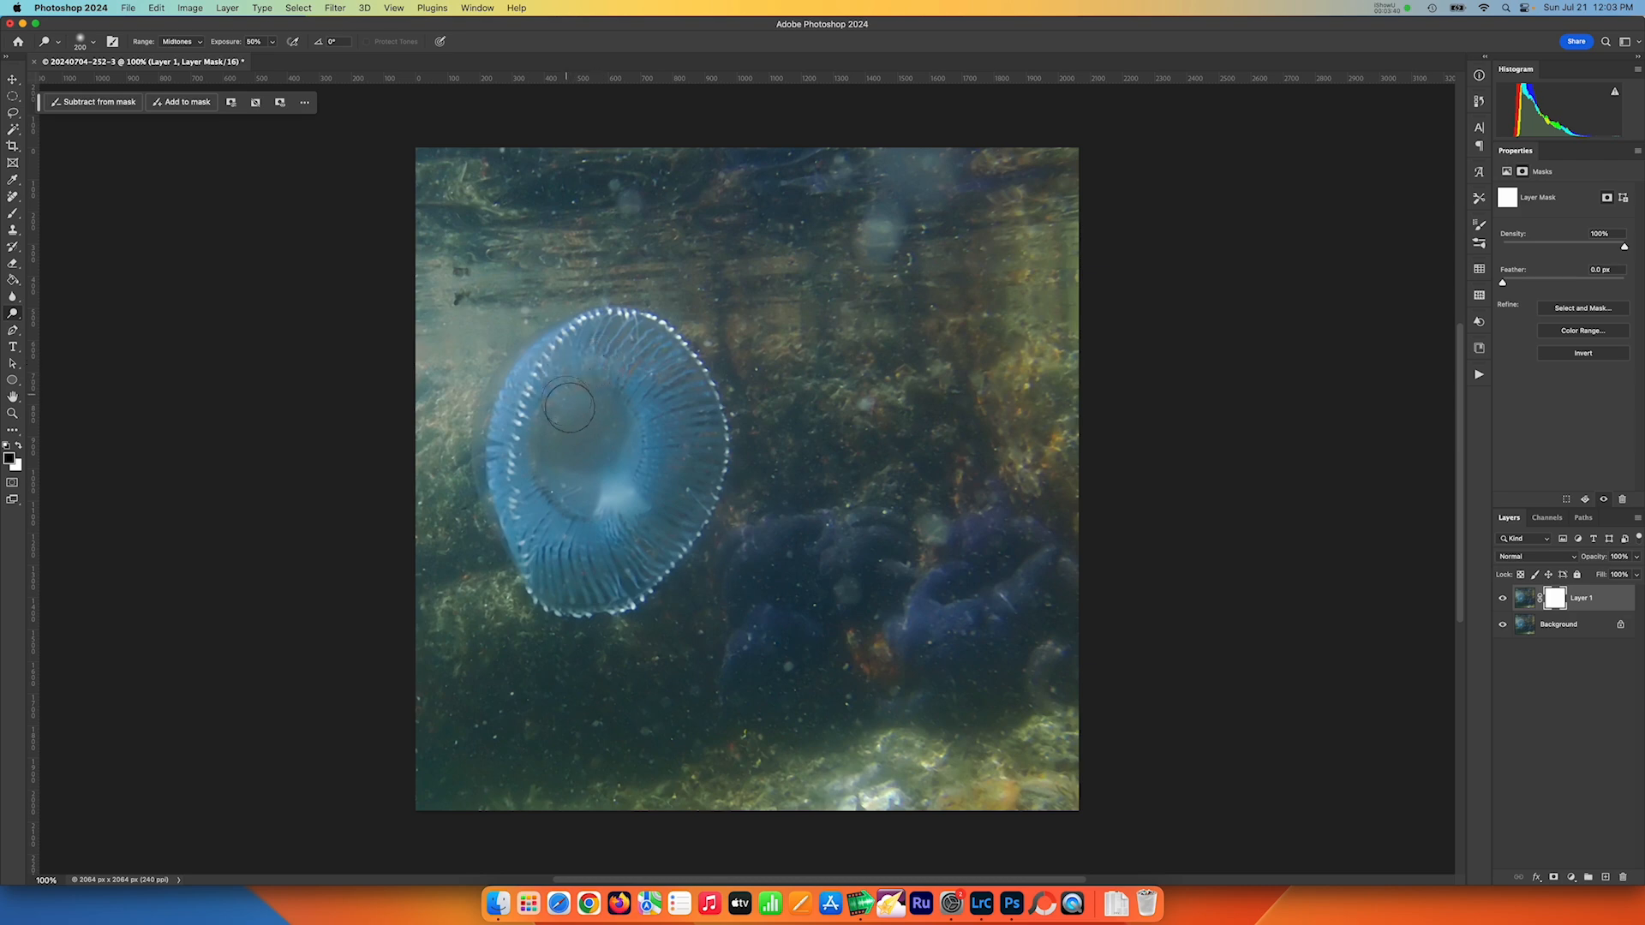
Paint black with the Brush over the whole jellyfish on the layer mask to hide the filter there.
{"action": "key", "text": "b"}
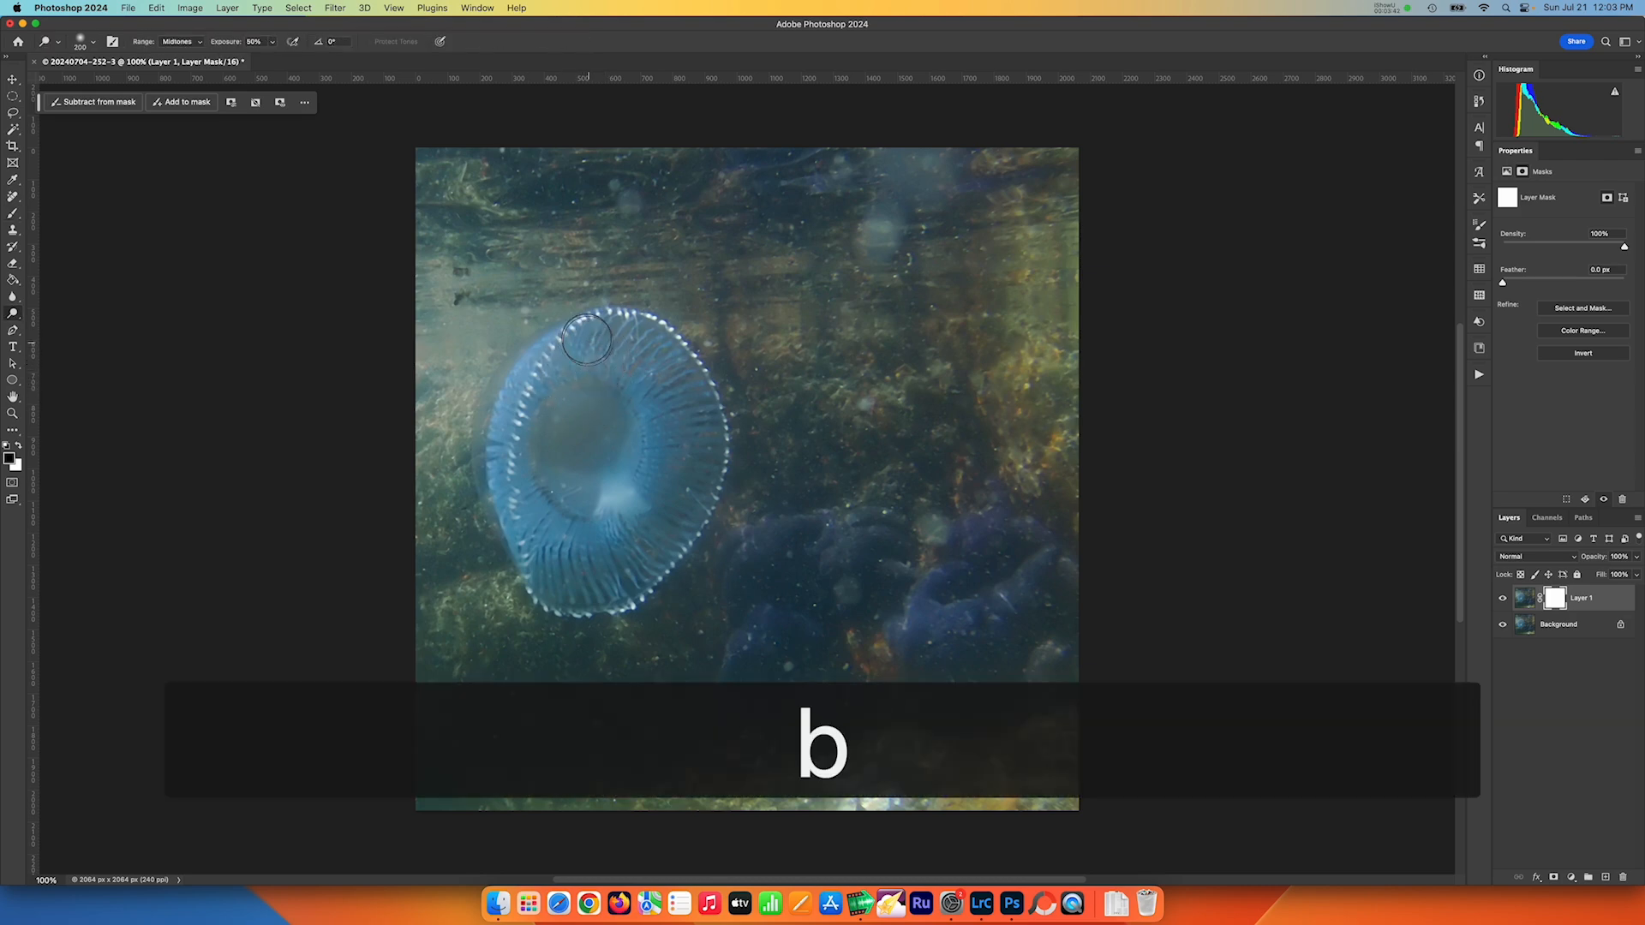
{"action": "left_click", "coordinate": [13, 216]}
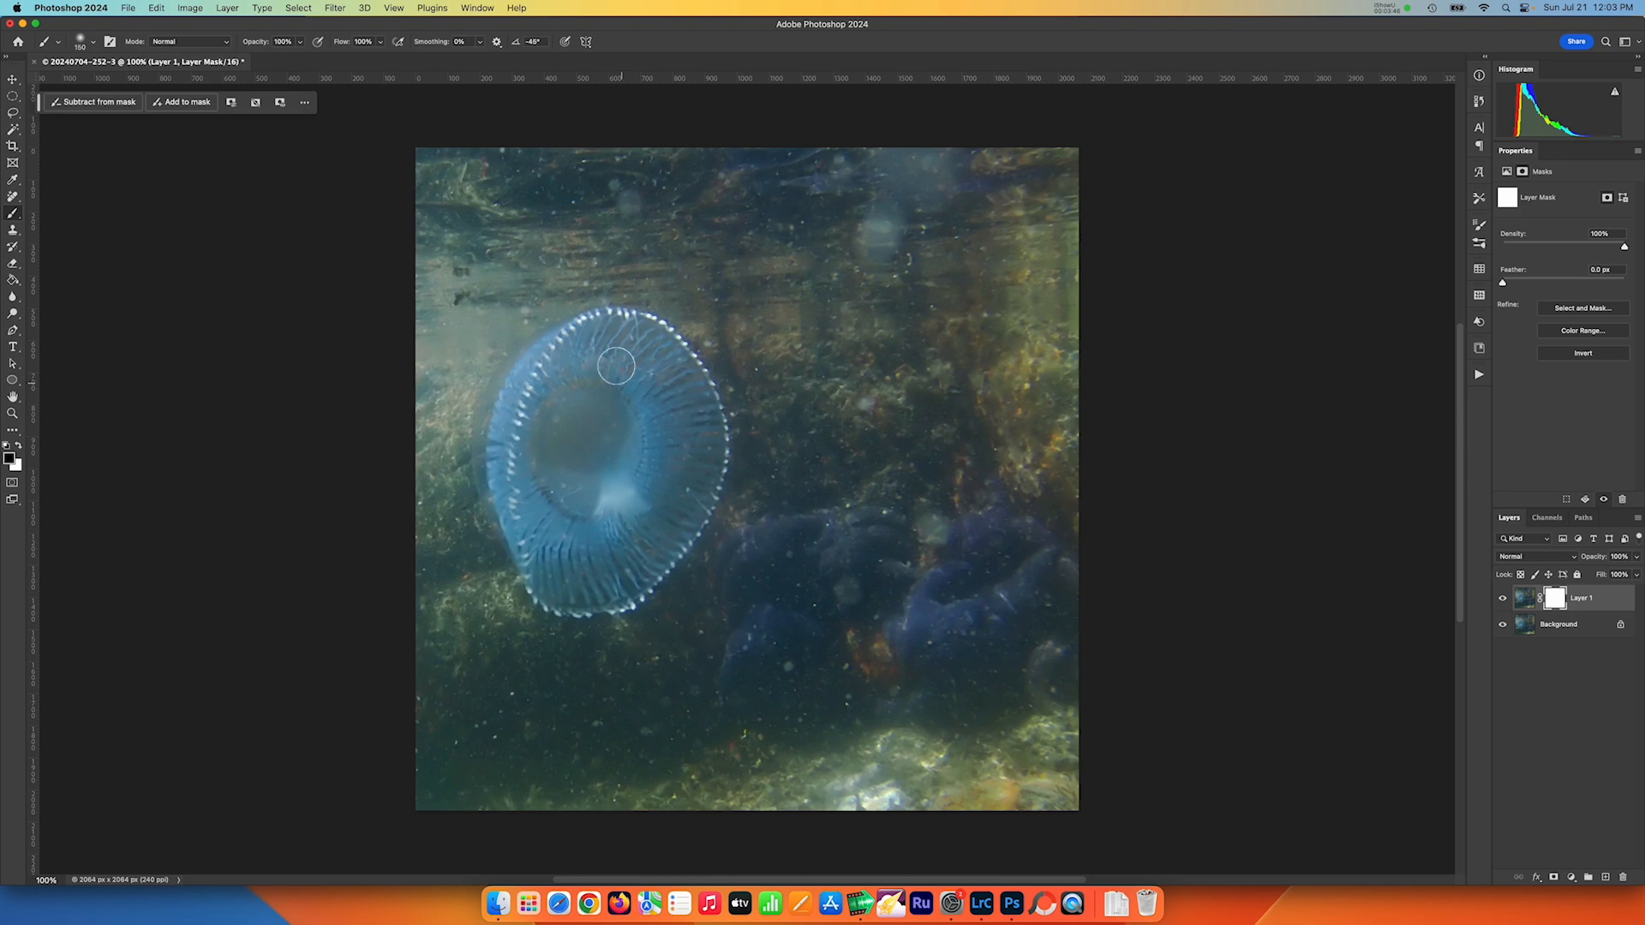
{"action": "left_click", "coordinate": [505, 467]}
{"action": "mouse_move", "coordinate": [506, 467]}
{"action": "left_mouse_down"}
{"action": "mouse_move", "coordinate": [500, 510]}
{"action": "mouse_move", "coordinate": [584, 599]}
{"action": "mouse_move", "coordinate": [617, 593]}
{"action": "mouse_move", "coordinate": [714, 477]}
{"action": "mouse_move", "coordinate": [712, 406]}
{"action": "mouse_move", "coordinate": [660, 335]}
{"action": "mouse_move", "coordinate": [545, 353]}
{"action": "mouse_move", "coordinate": [625, 354]}
{"action": "mouse_move", "coordinate": [668, 377]}
{"action": "mouse_move", "coordinate": [676, 422]}
{"action": "mouse_move", "coordinate": [634, 499]}
{"action": "mouse_move", "coordinate": [653, 534]}
{"action": "mouse_move", "coordinate": [626, 568]}
{"action": "mouse_move", "coordinate": [632, 527]}
{"action": "left_mouse_up"}
Compare the image with and without the filtered layer, and view that layer alone to check its mask for gaps.
{"action": "left_click", "coordinate": [1523, 603]}
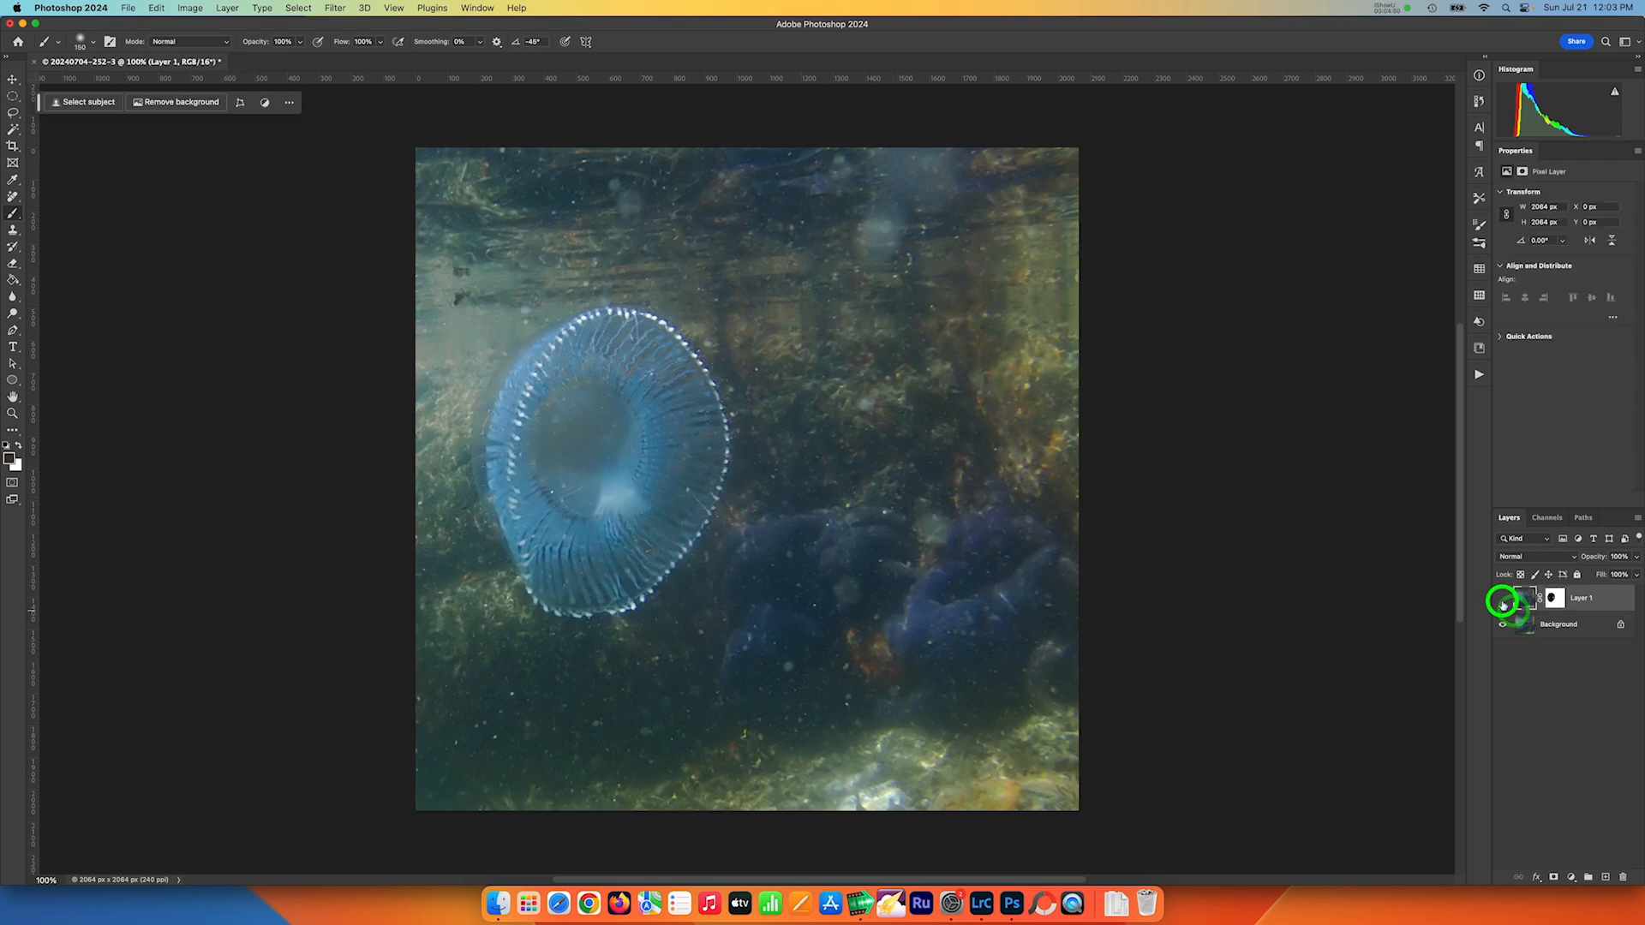
{"action": "left_click", "coordinate": [1503, 604]}
{"action": "left_click", "coordinate": [1502, 605]}
{"action": "left_click", "coordinate": [1497, 600], "text": "alt"}
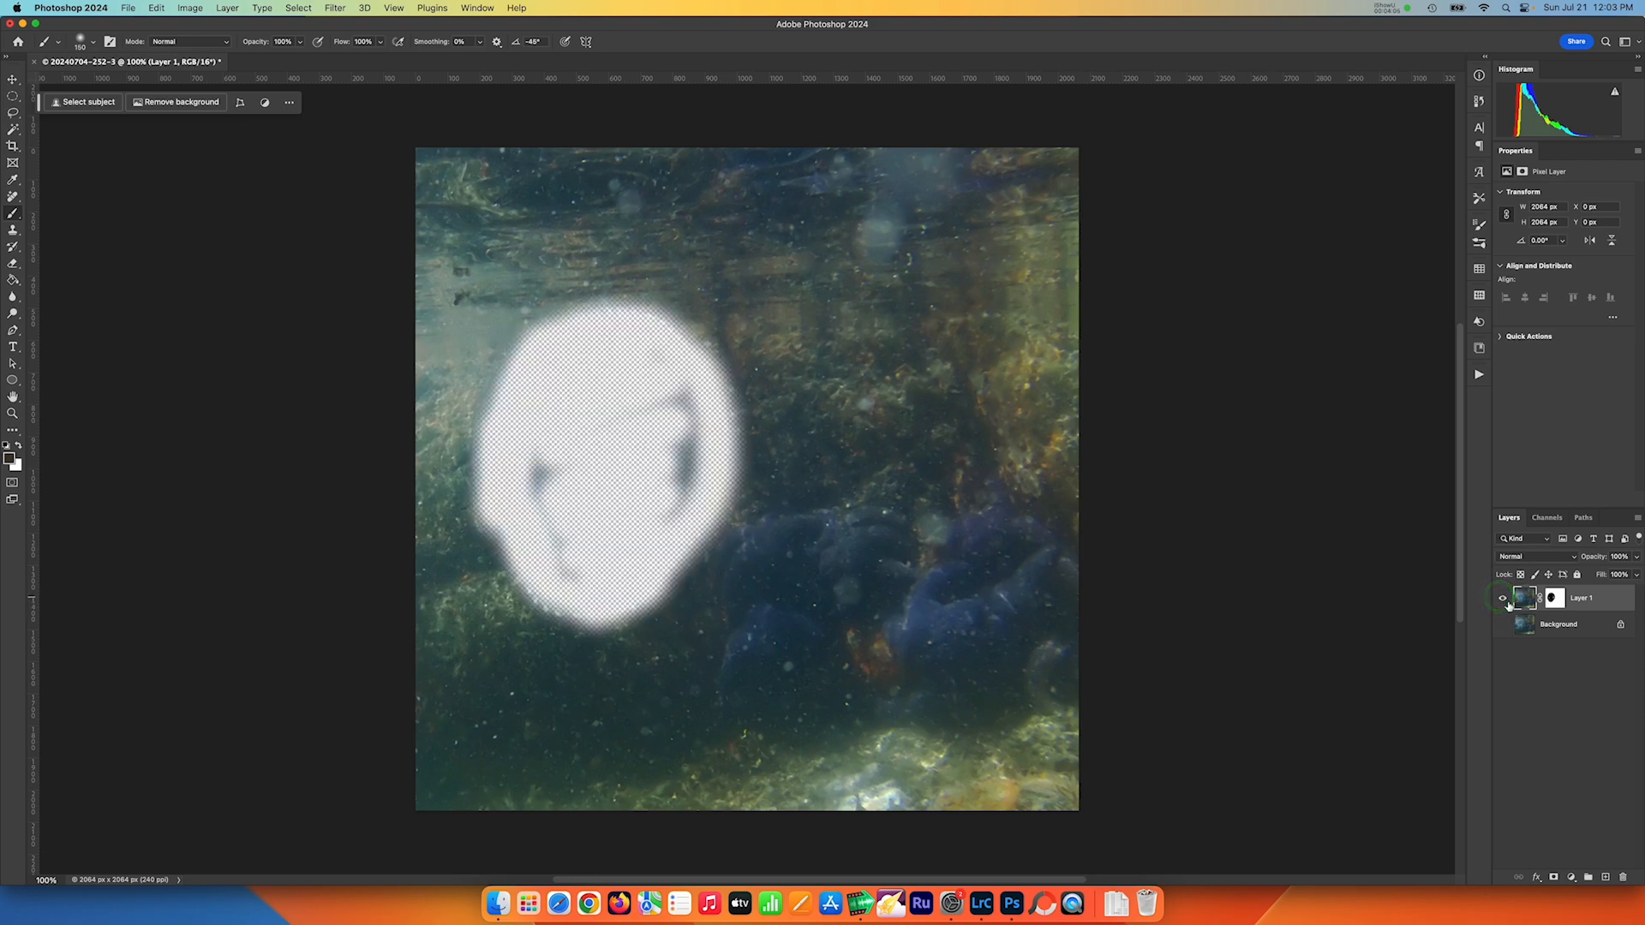
{"action": "left_click", "coordinate": [1502, 602], "text": "alt"}
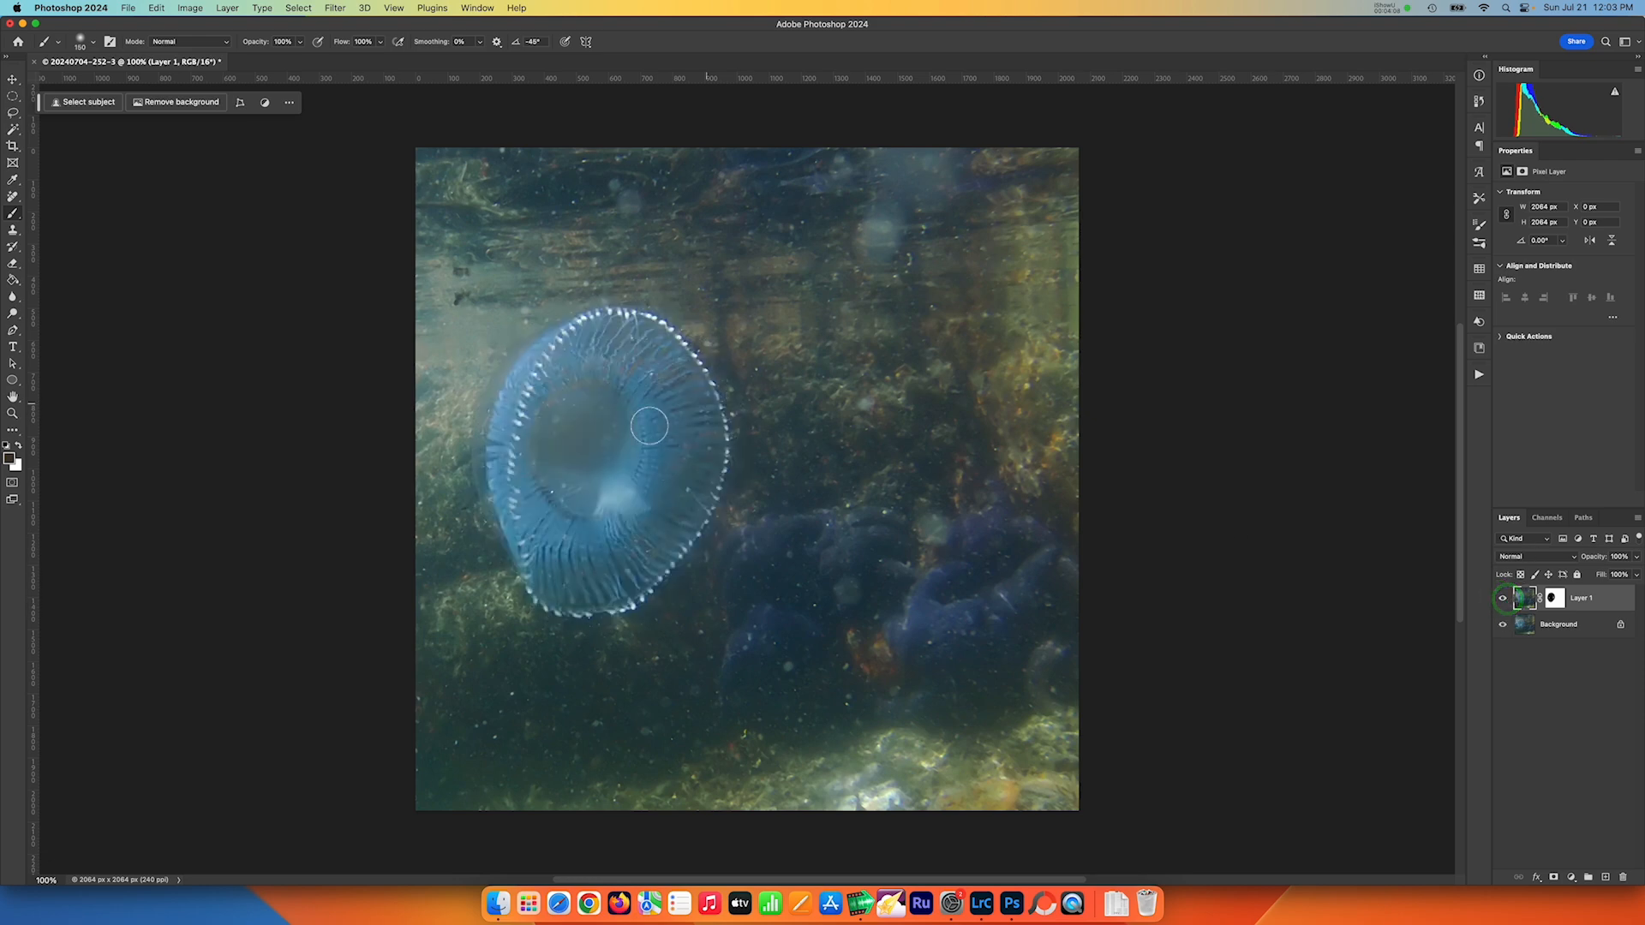
Paint black over the missed spots inside the jellyfish on the layer mask, and check the layer on its own.
{"action": "left_click", "coordinate": [656, 478]}
{"action": "key", "text": "super+z"}
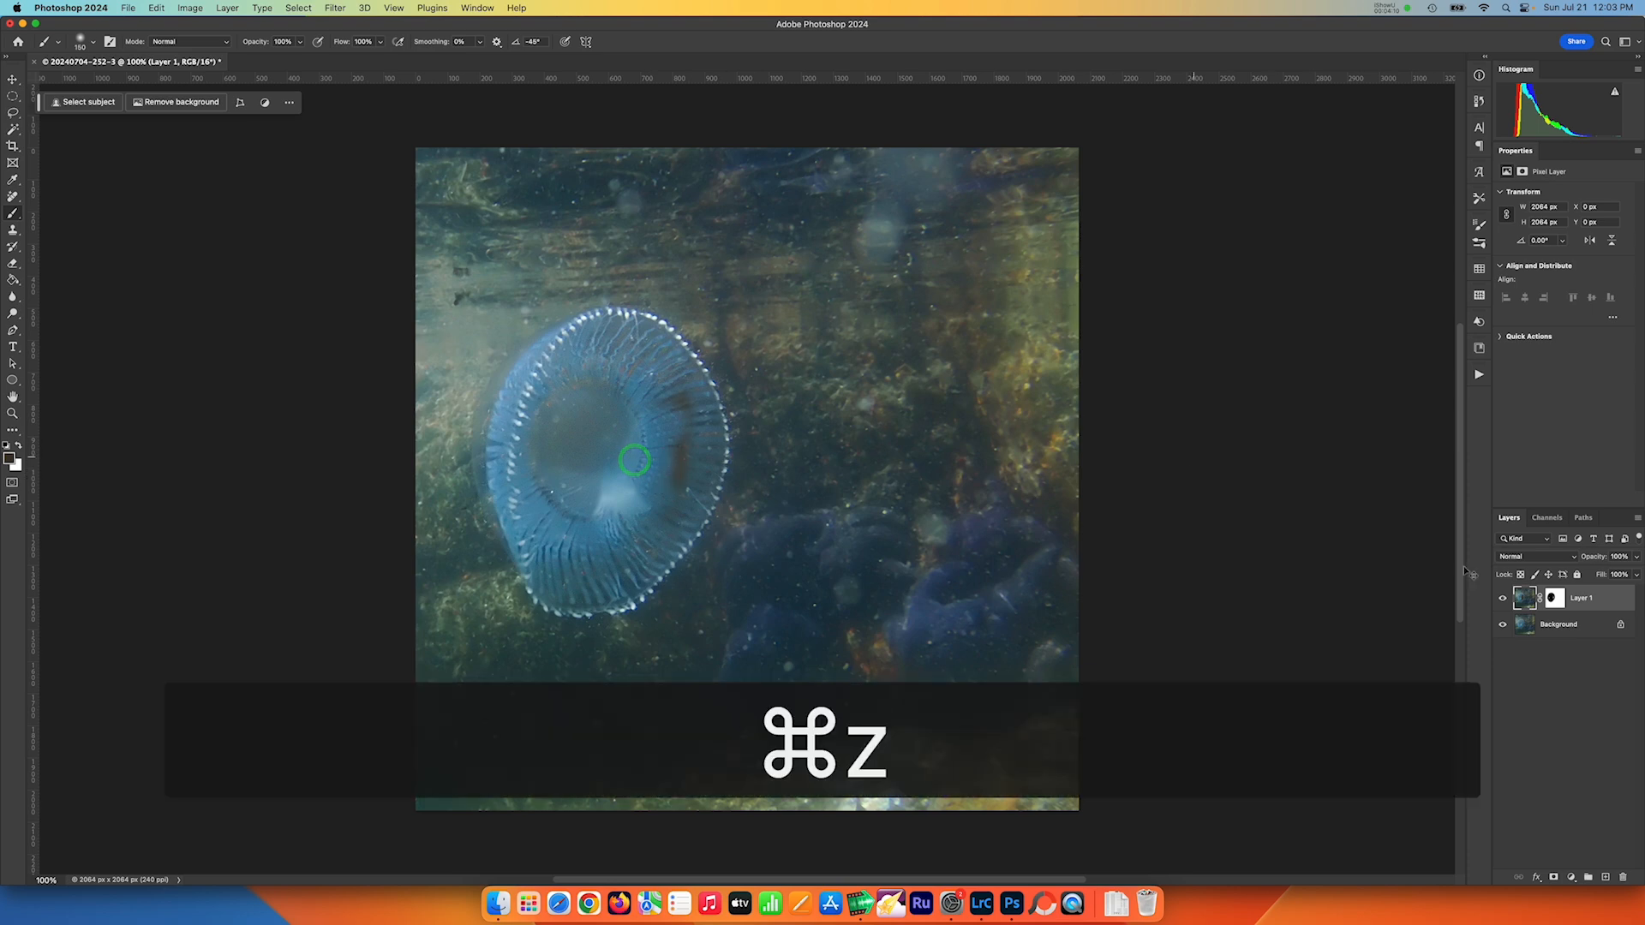
{"action": "left_click", "coordinate": [1554, 598]}
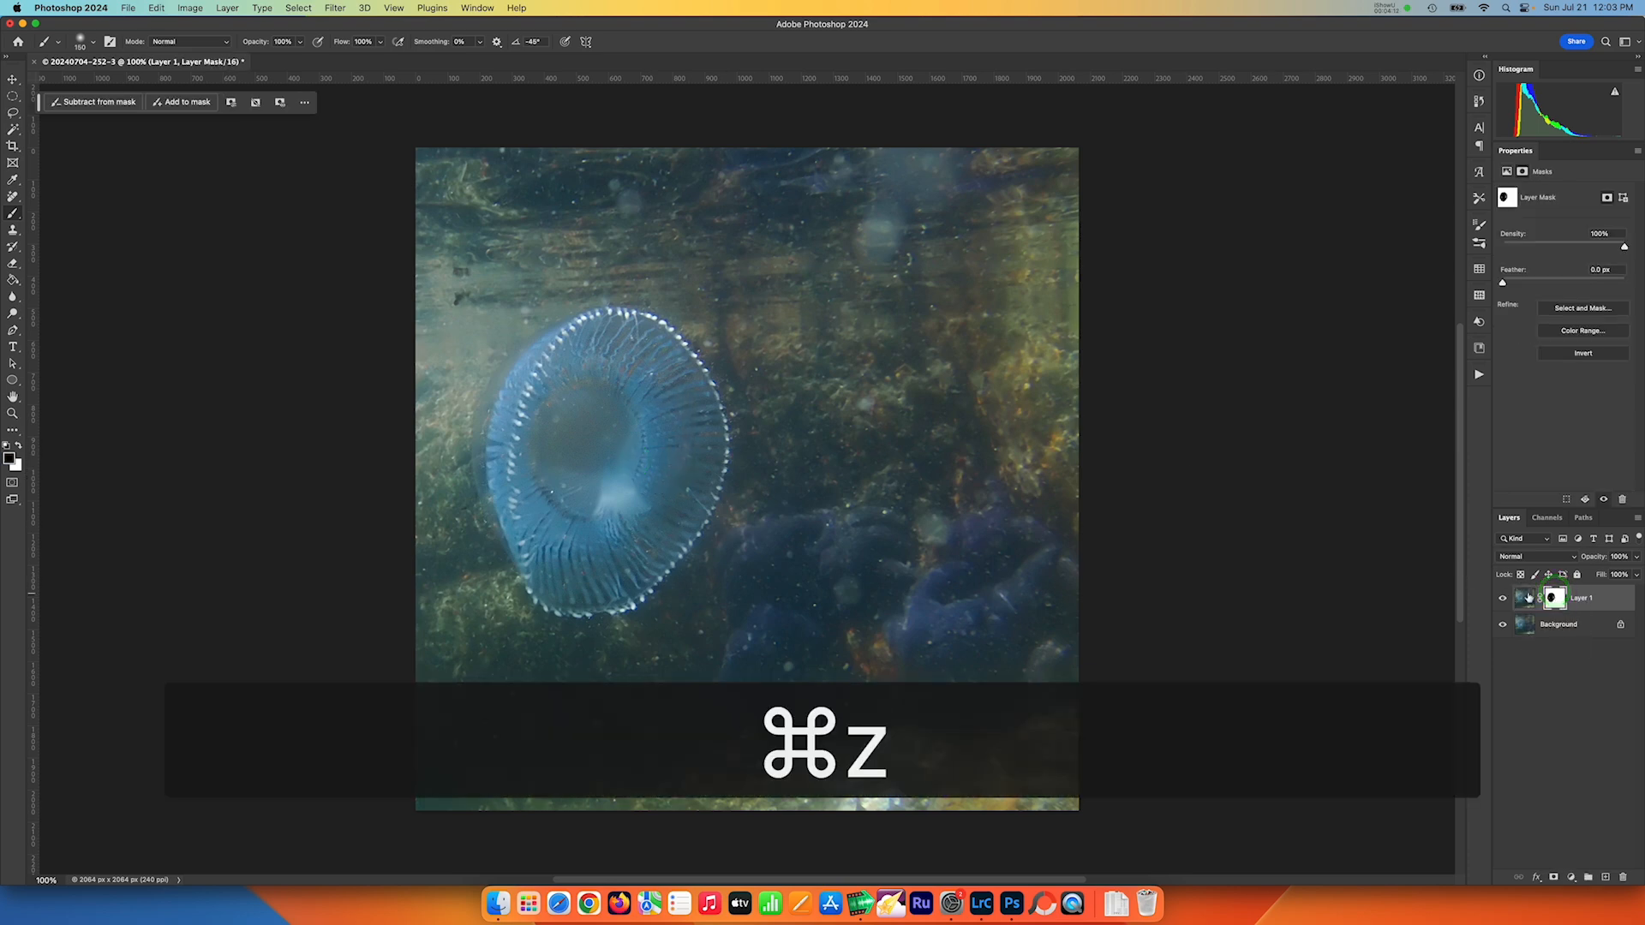
{"action": "mouse_move", "coordinate": [641, 385]}
{"action": "left_mouse_down"}
{"action": "mouse_move", "coordinate": [653, 506]}
{"action": "mouse_move", "coordinate": [588, 558]}
{"action": "mouse_move", "coordinate": [532, 420]}
{"action": "mouse_move", "coordinate": [609, 518]}
{"action": "left_mouse_up"}
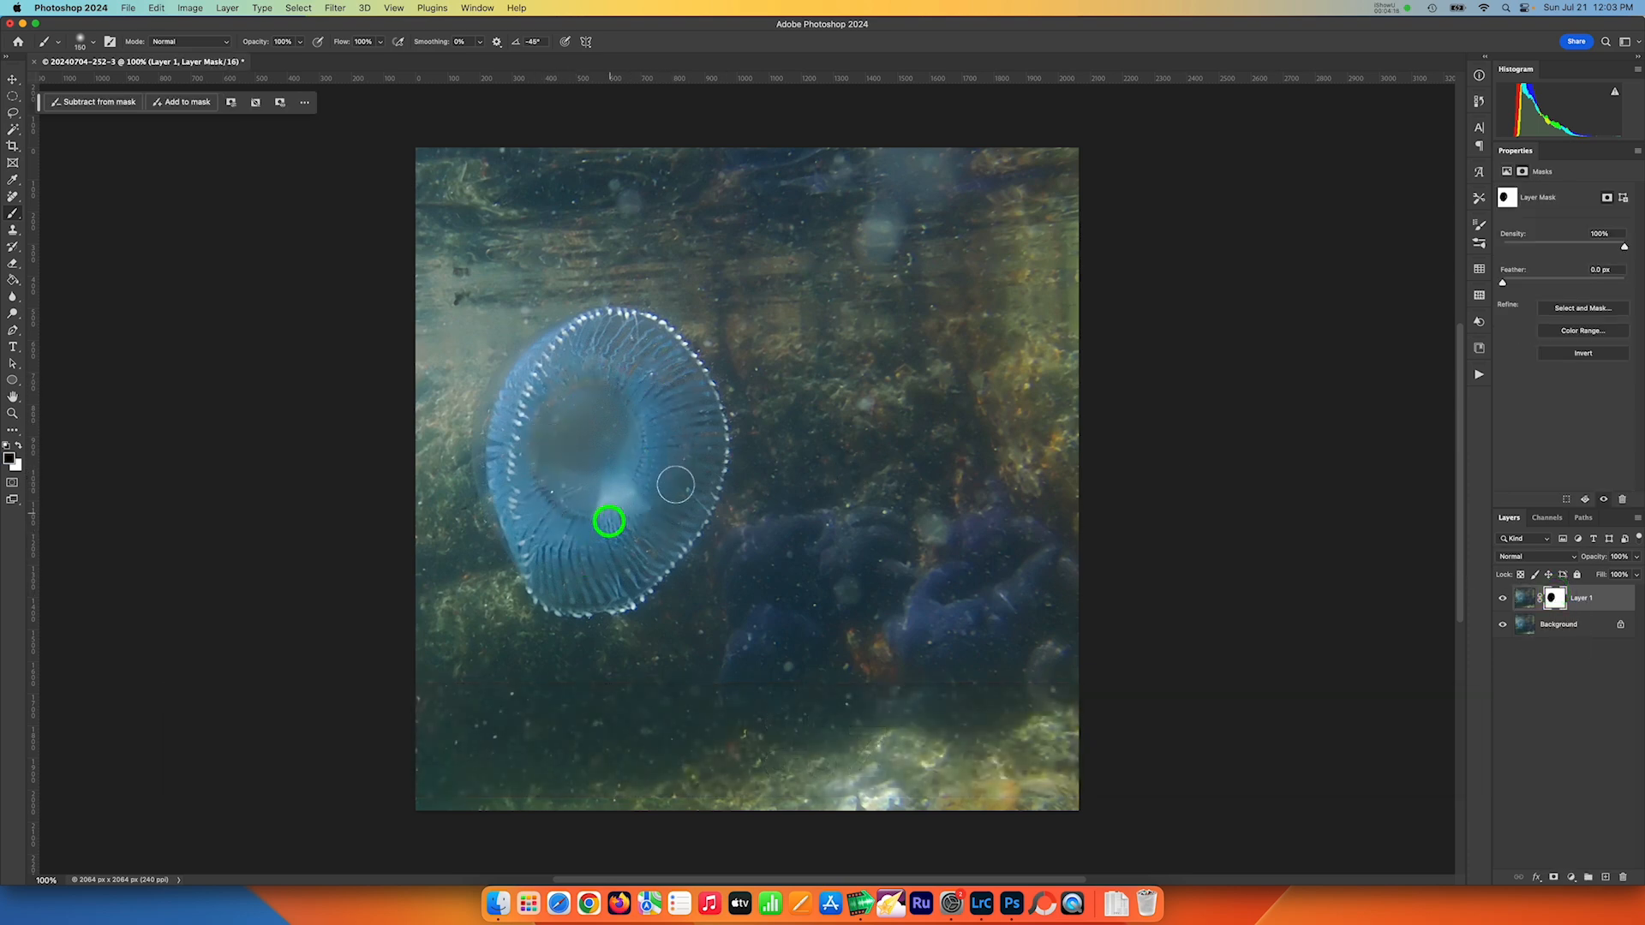
{"action": "left_click", "coordinate": [1502, 598], "text": "alt"}
{"action": "left_click", "coordinate": [1504, 601], "text": "alt"}
Rename the masked filter layer as dust3.
{"action": "double_click", "coordinate": [1582, 598]}
{"action": "type", "text": "du"}
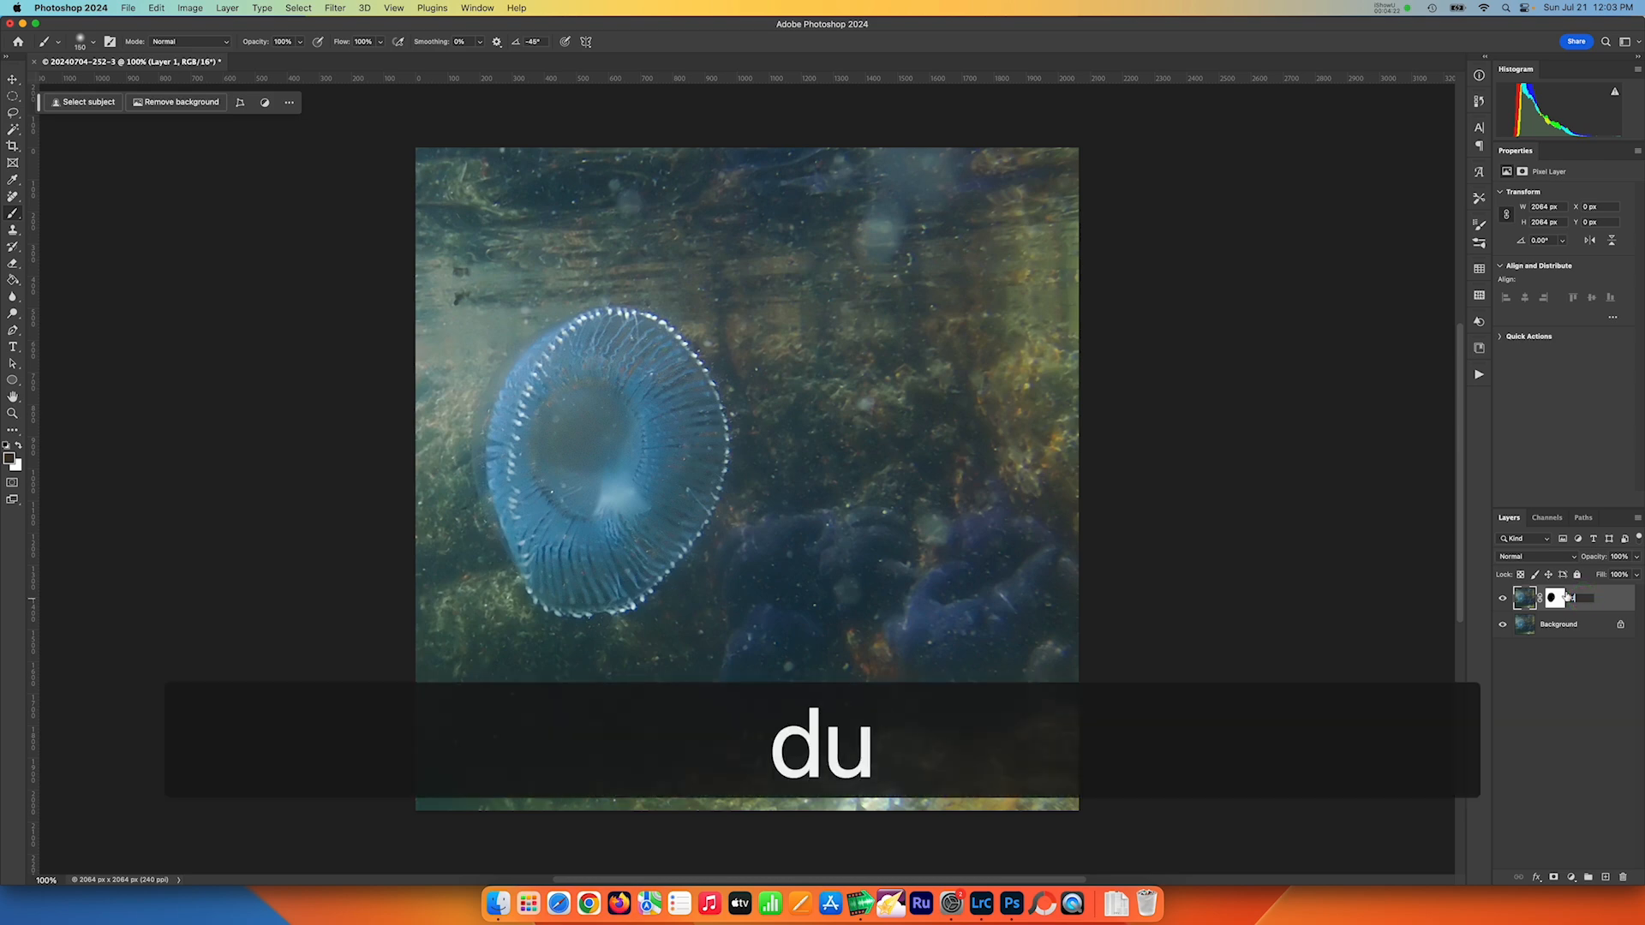
{"action": "type", "text": "st3"}
{"action": "key", "text": "Return"}
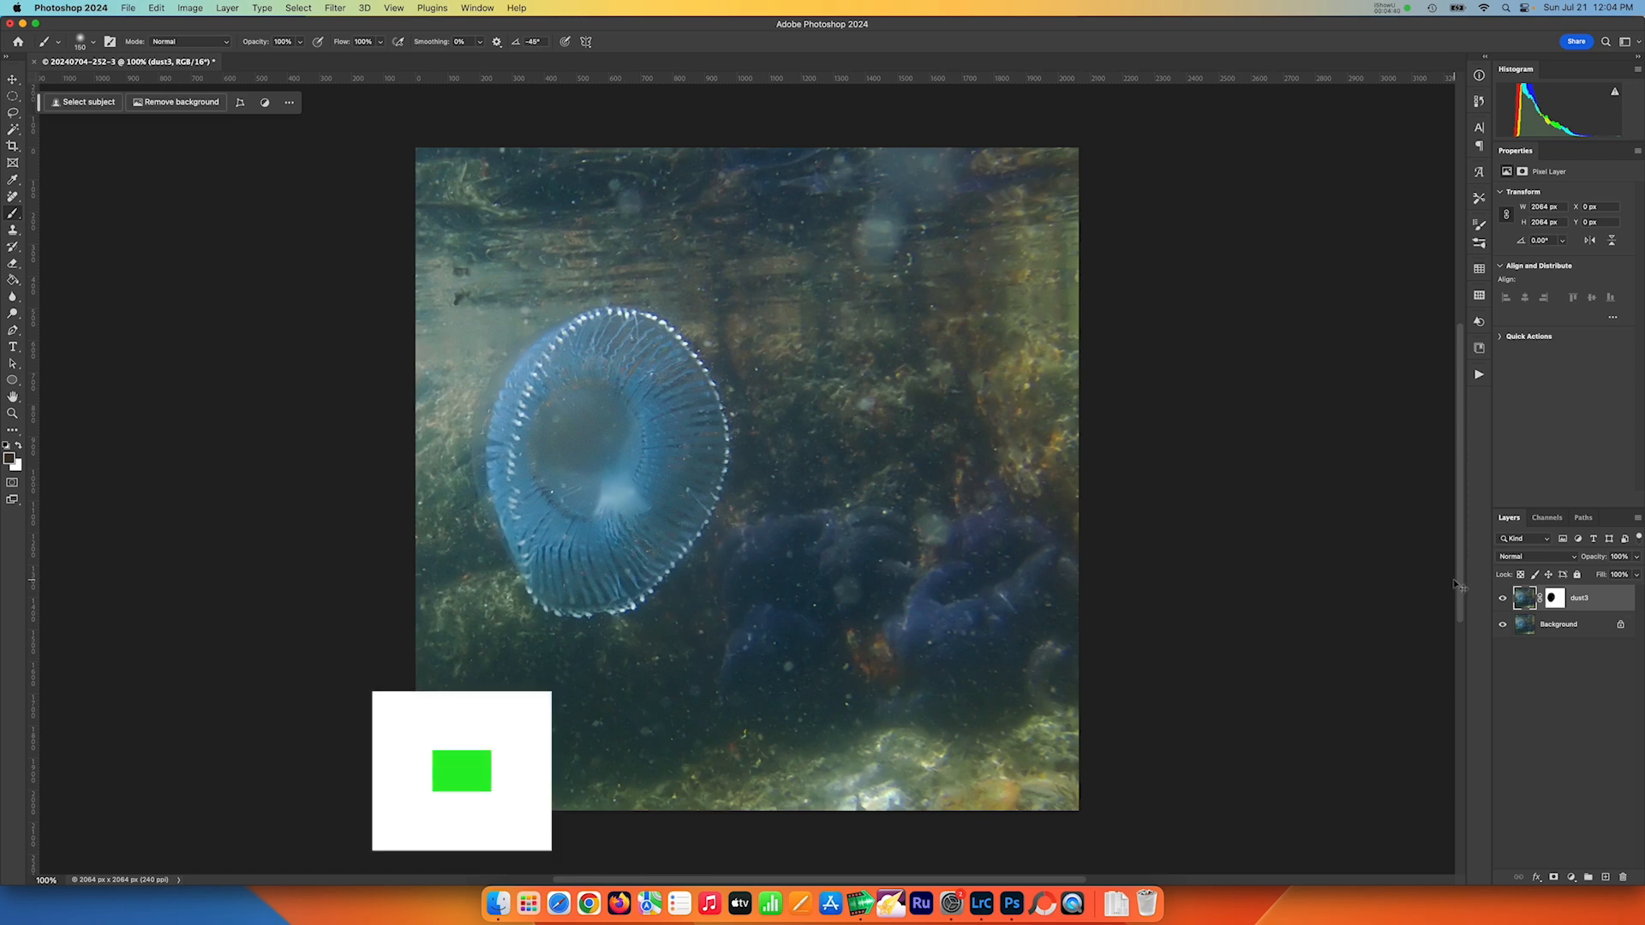
Stamp all visible layers into a new merged layer above dust3.
{"action": "key", "text": "super+alt+shift+e"}
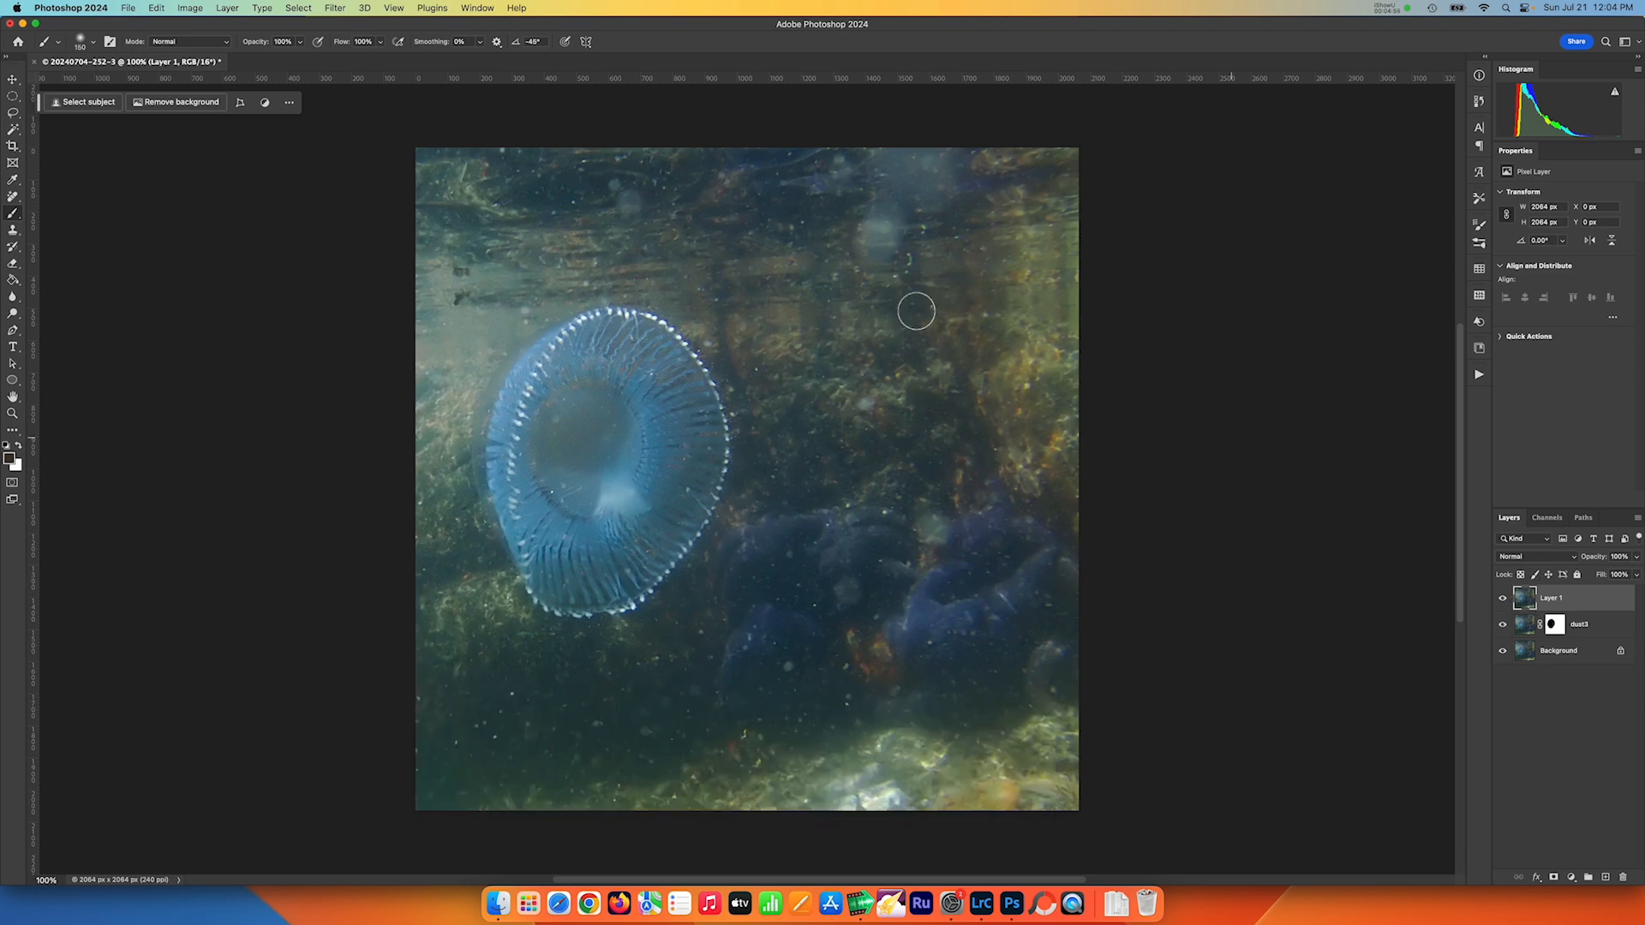
Apply the Dust & Scratches filter with a radius of 8 pixels to the merged top layer.
{"action": "left_click", "coordinate": [334, 9]}
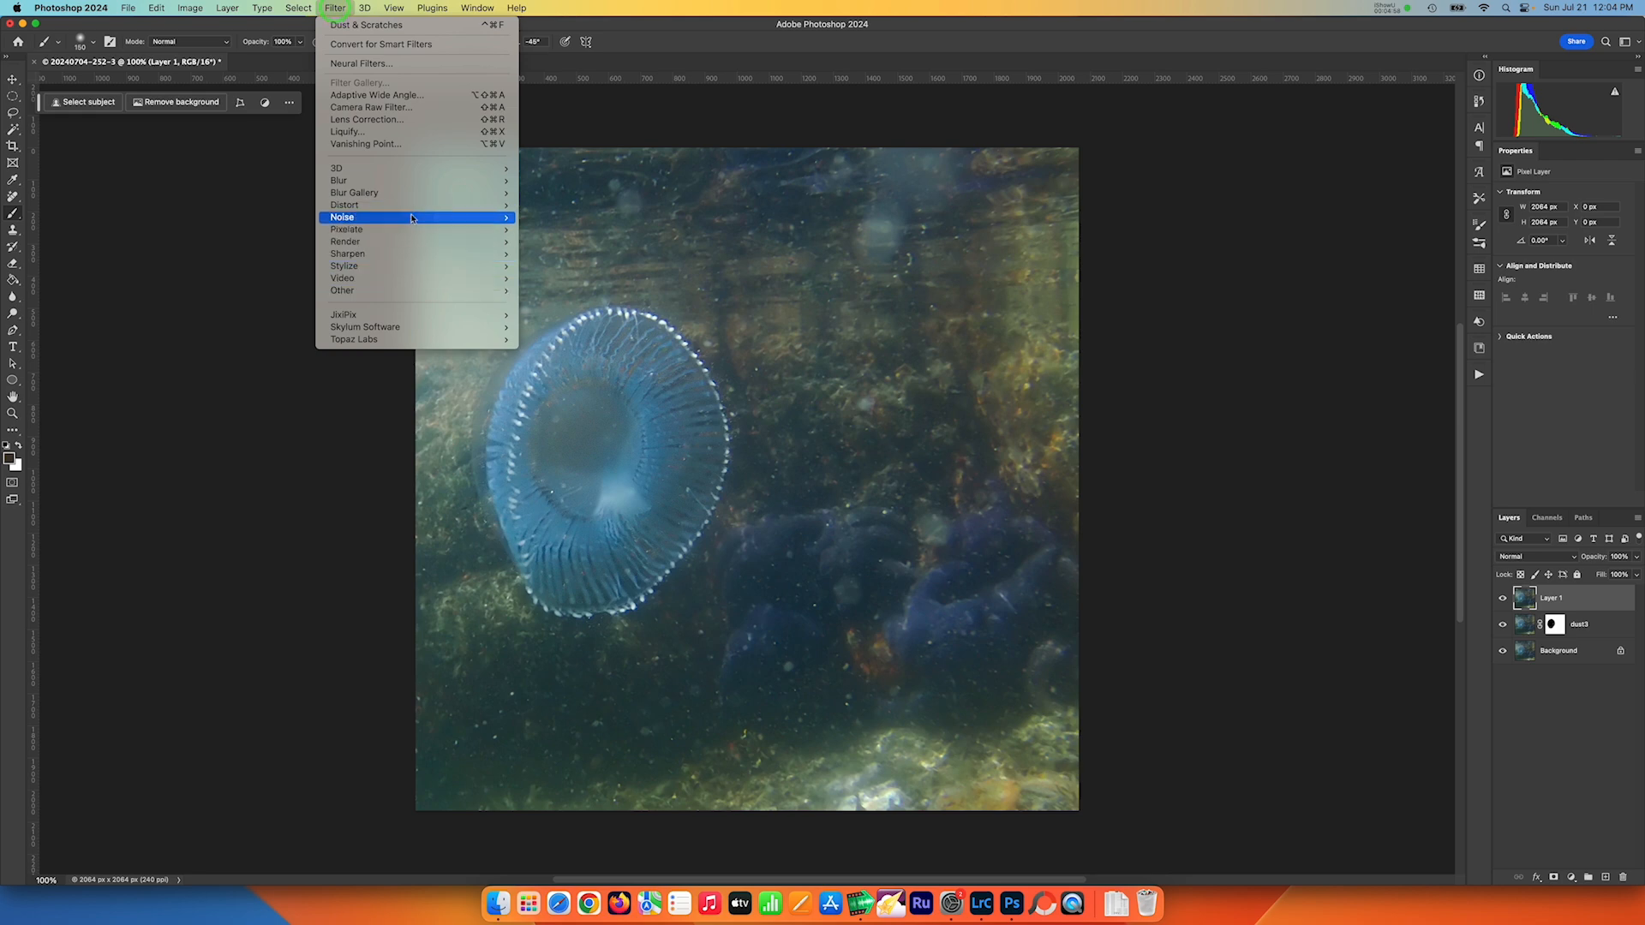
{"action": "mouse_move", "coordinate": [411, 218]}
{"action": "left_click", "coordinate": [578, 241]}
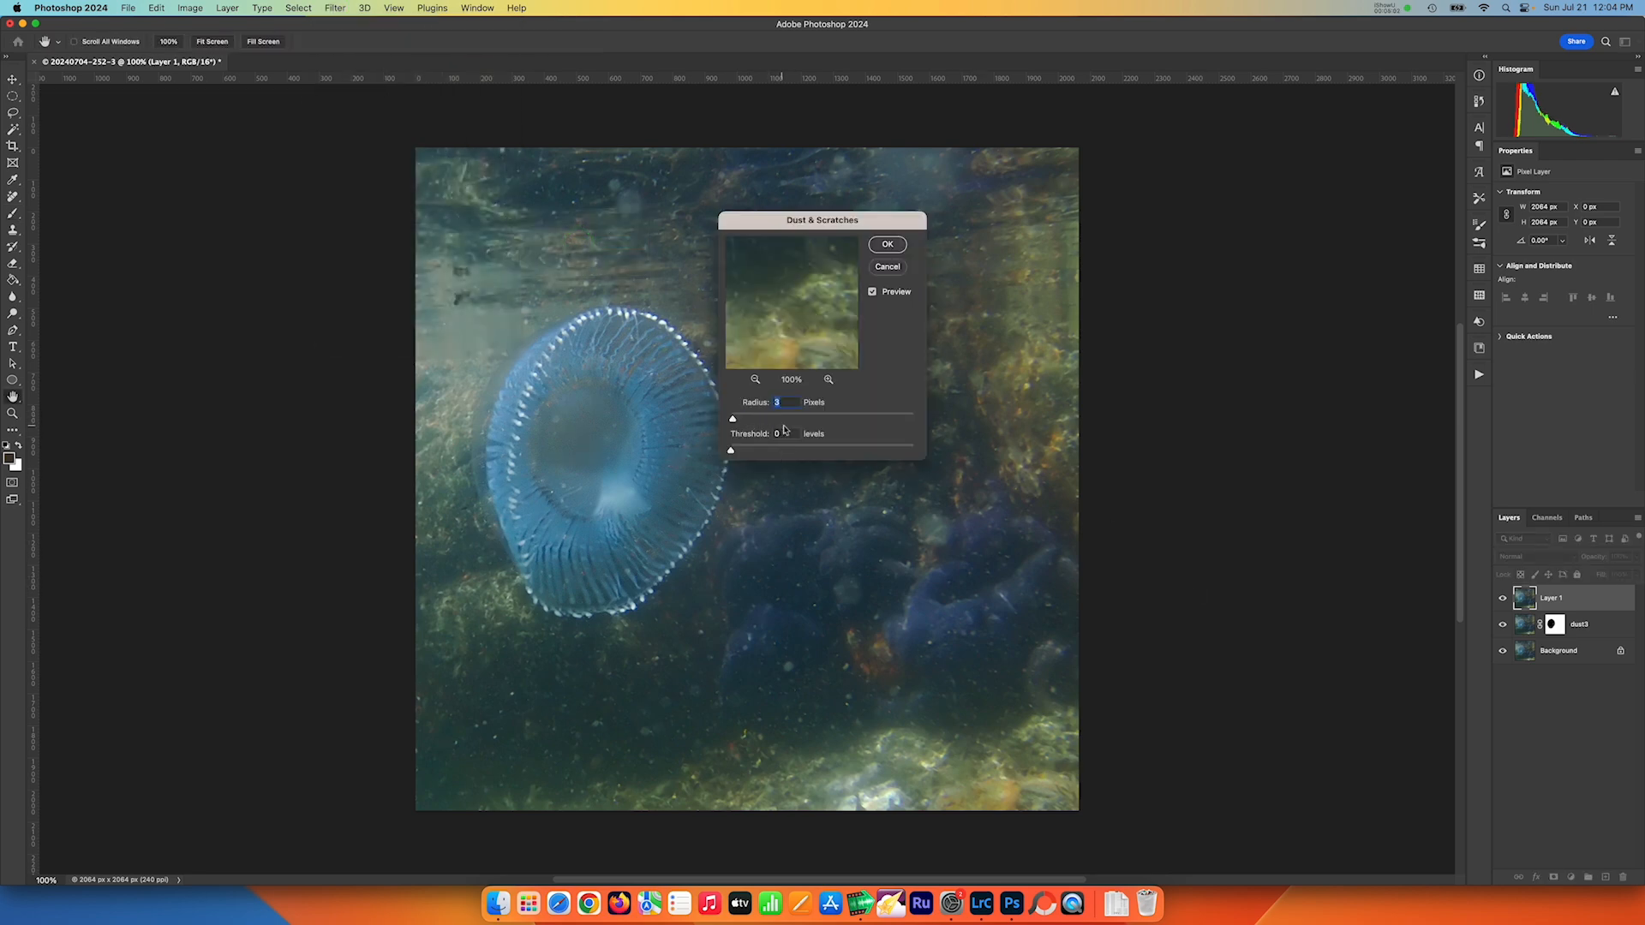
{"action": "type", "text": "8"}
{"action": "left_click", "coordinate": [887, 244]}
{"action": "key", "text": "b"}
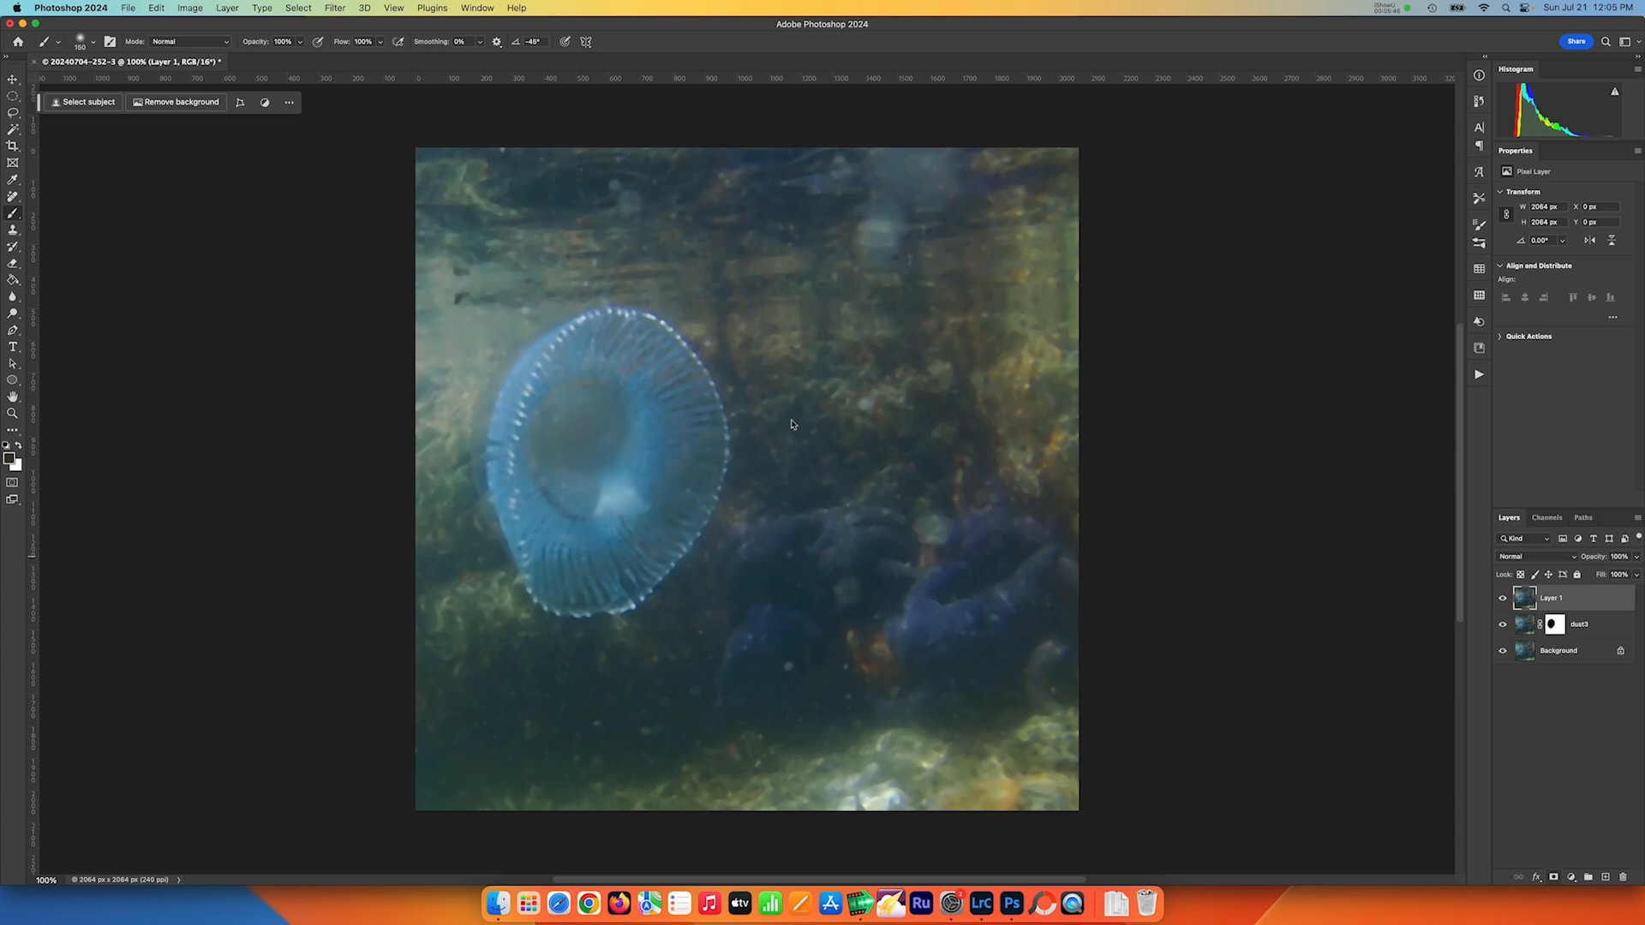
Add a black mask that hides the filtered layer, and ready a smaller white brush for painting on the mask.
{"action": "left_click", "coordinate": [1553, 878], "text": "alt"}
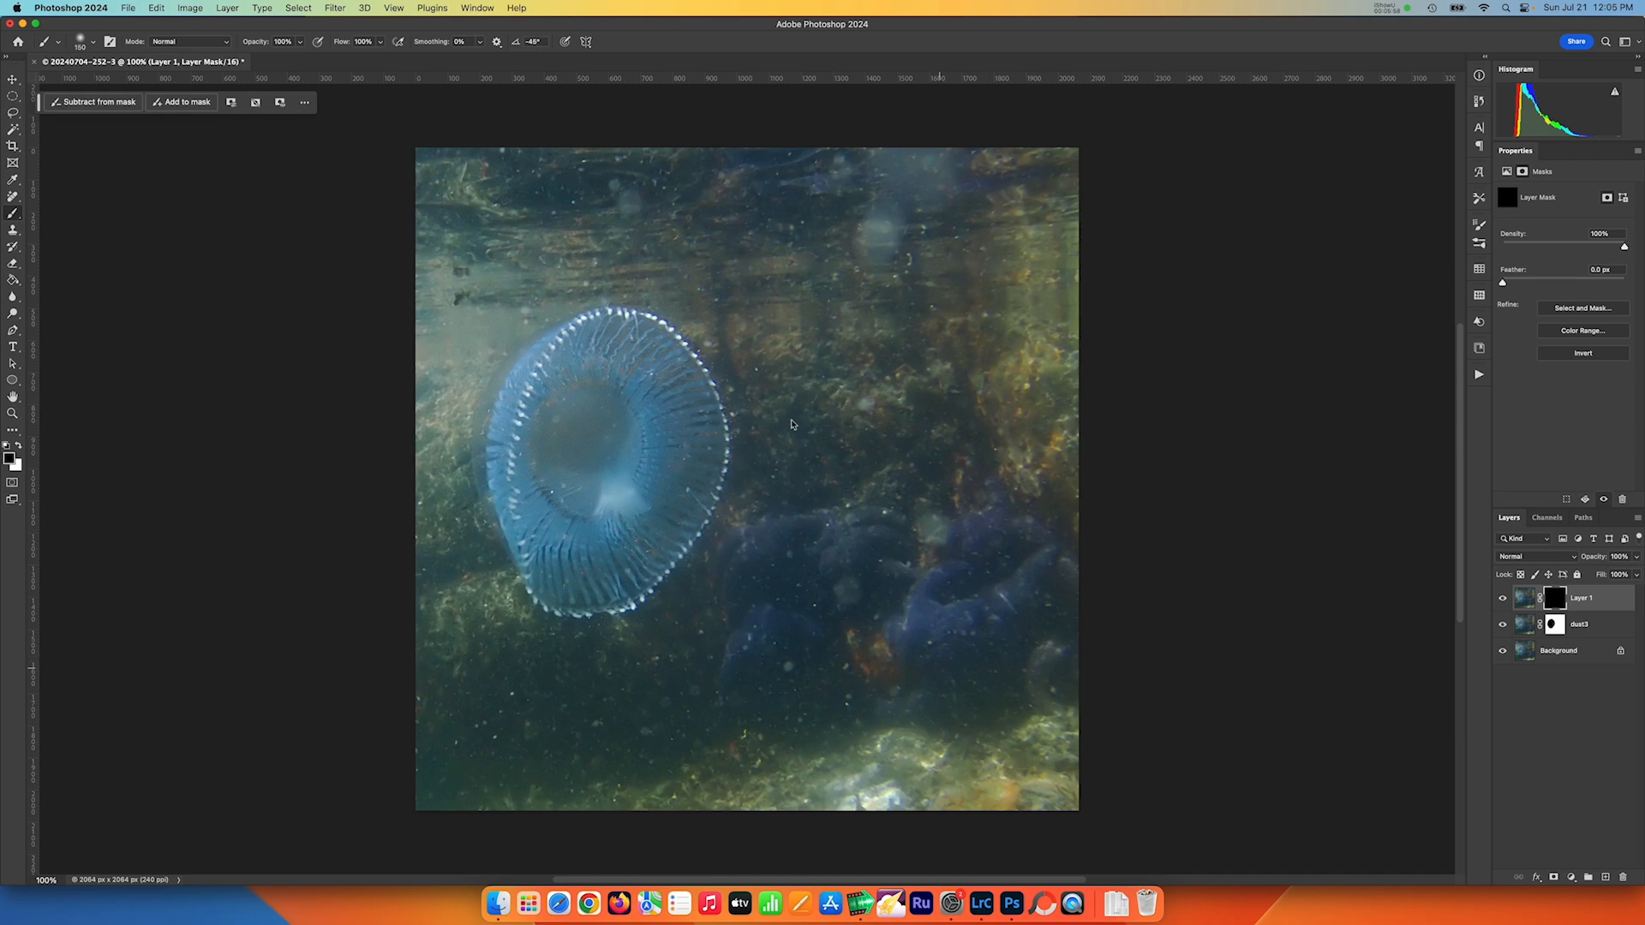
{"action": "key", "text": "b"}
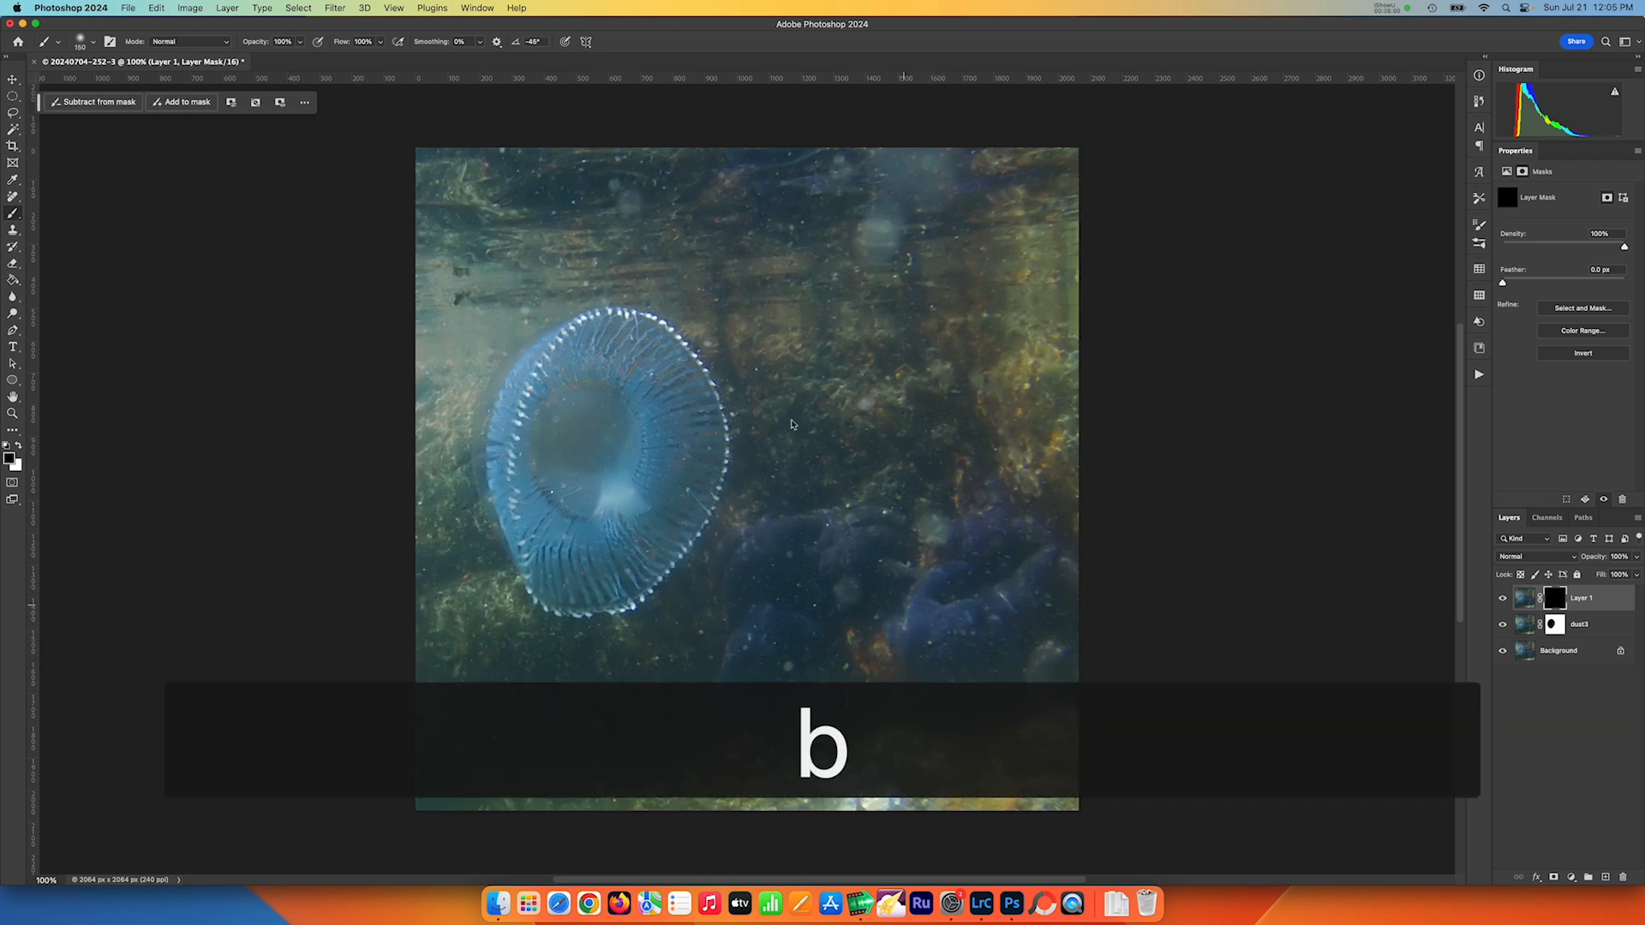
{"action": "key", "text": "x"}
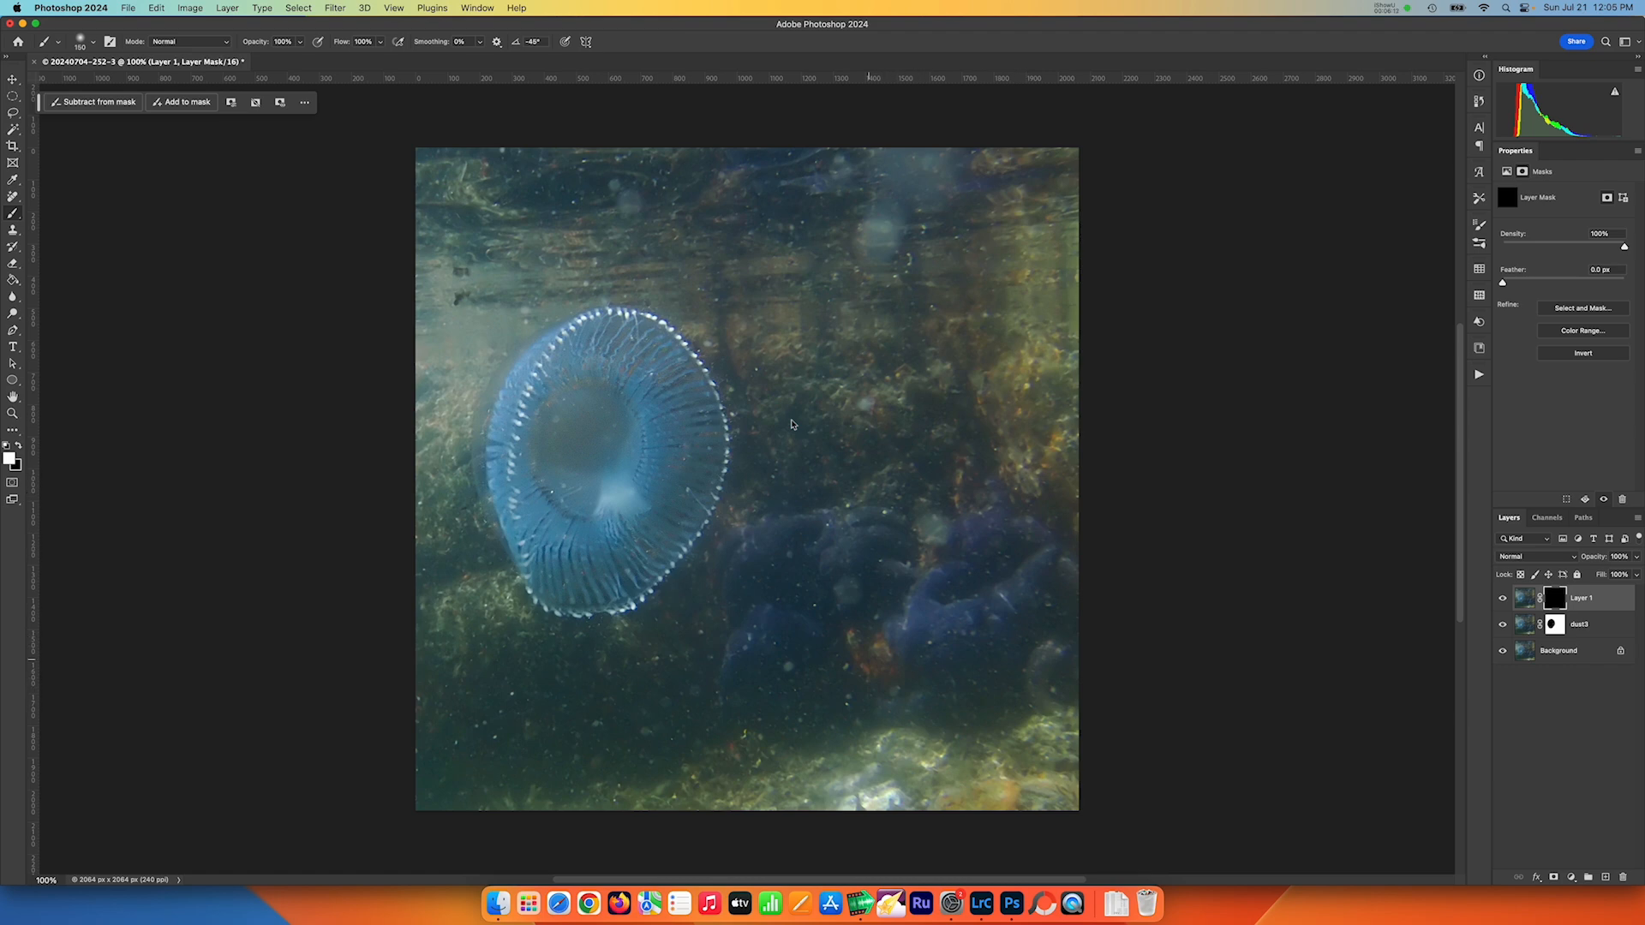
{"action": "key", "text": "bracketleft"}
{"action": "key", "text": "bracketleft"}
{"action": "key", "text": "bracketleft"}
{"action": "key", "text": "bracketleft"}
Compare the image with and without the newly masked layer, and compare the full result against the Background layer alone.
{"action": "left_click", "coordinate": [1503, 598]}
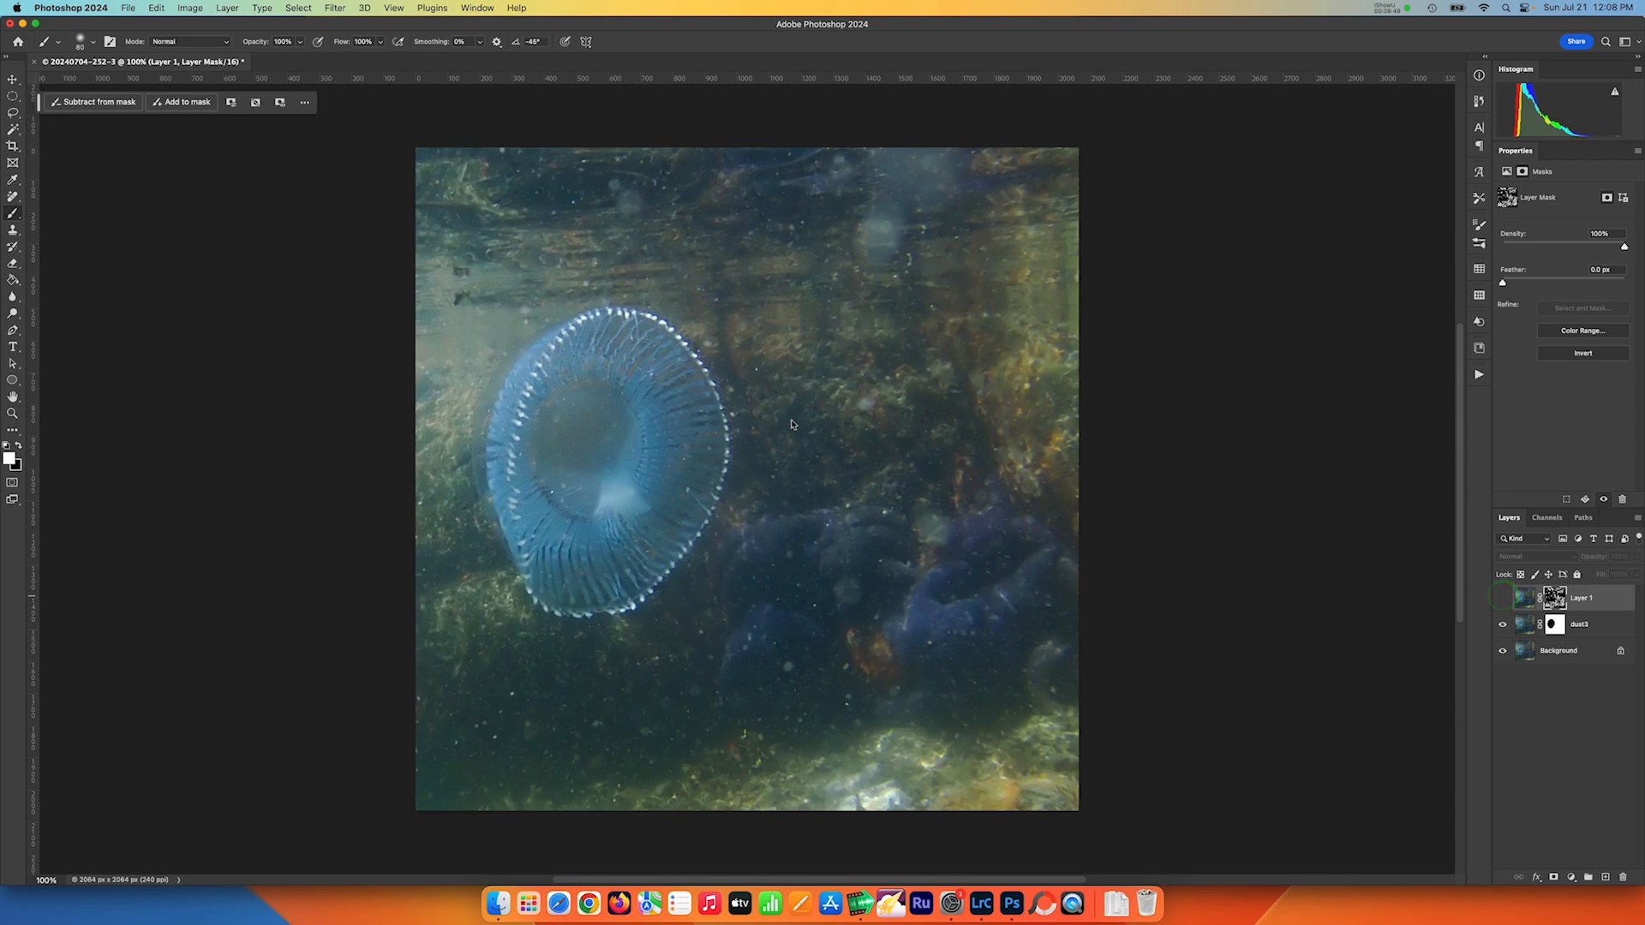
{"action": "left_click", "coordinate": [1502, 597]}
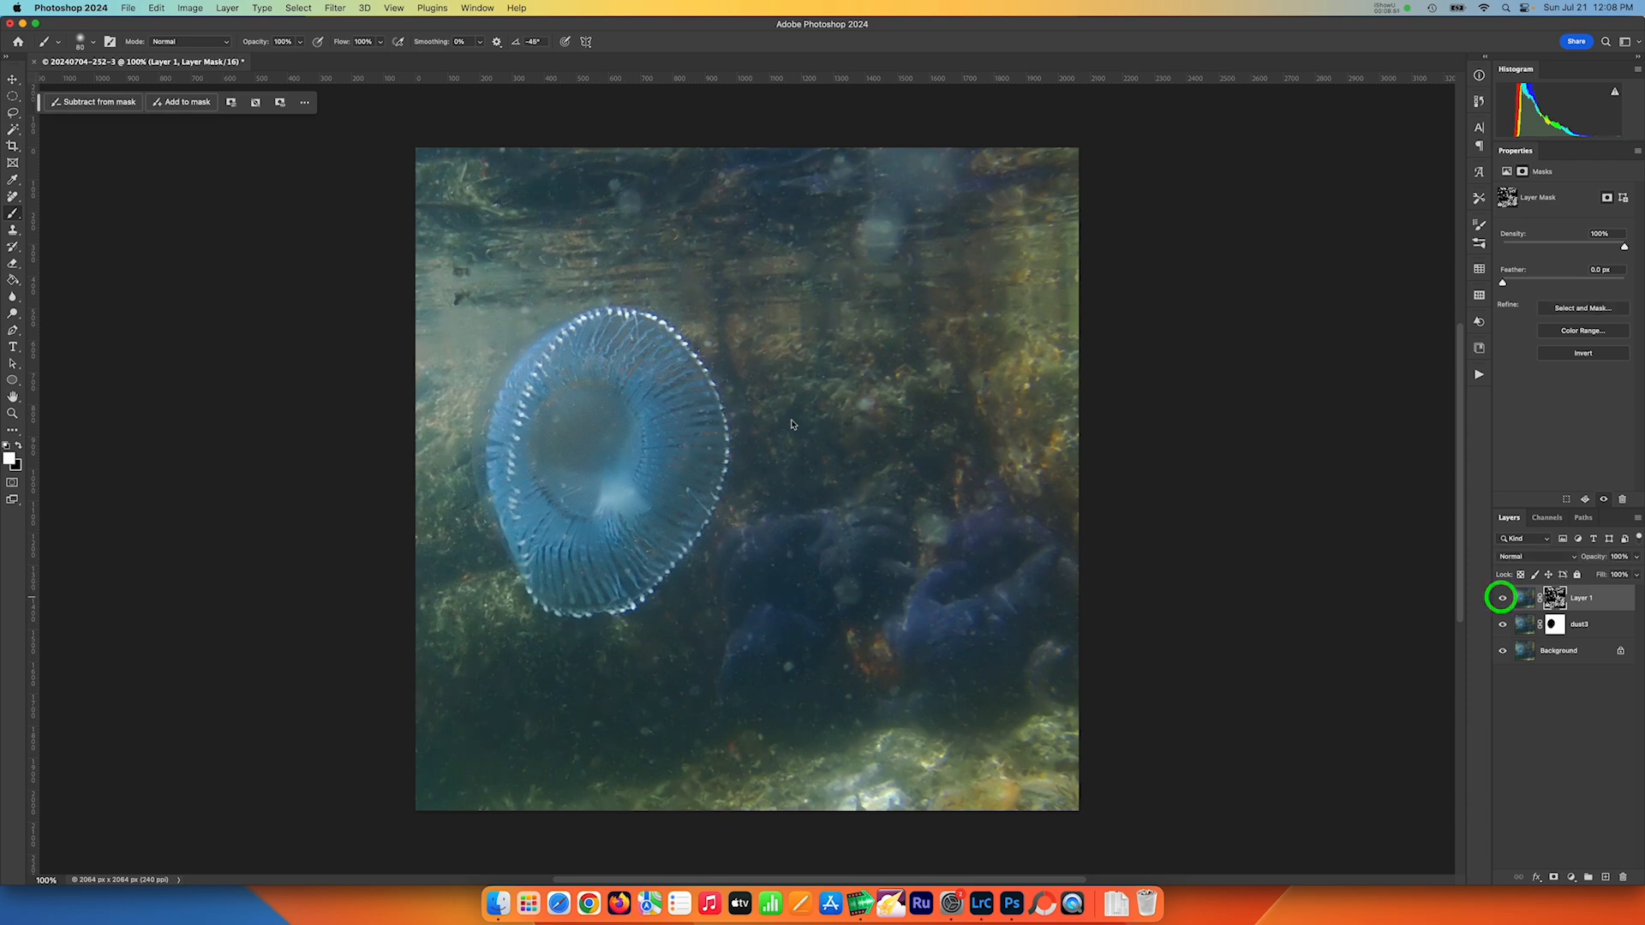
{"action": "left_click", "coordinate": [1502, 597]}
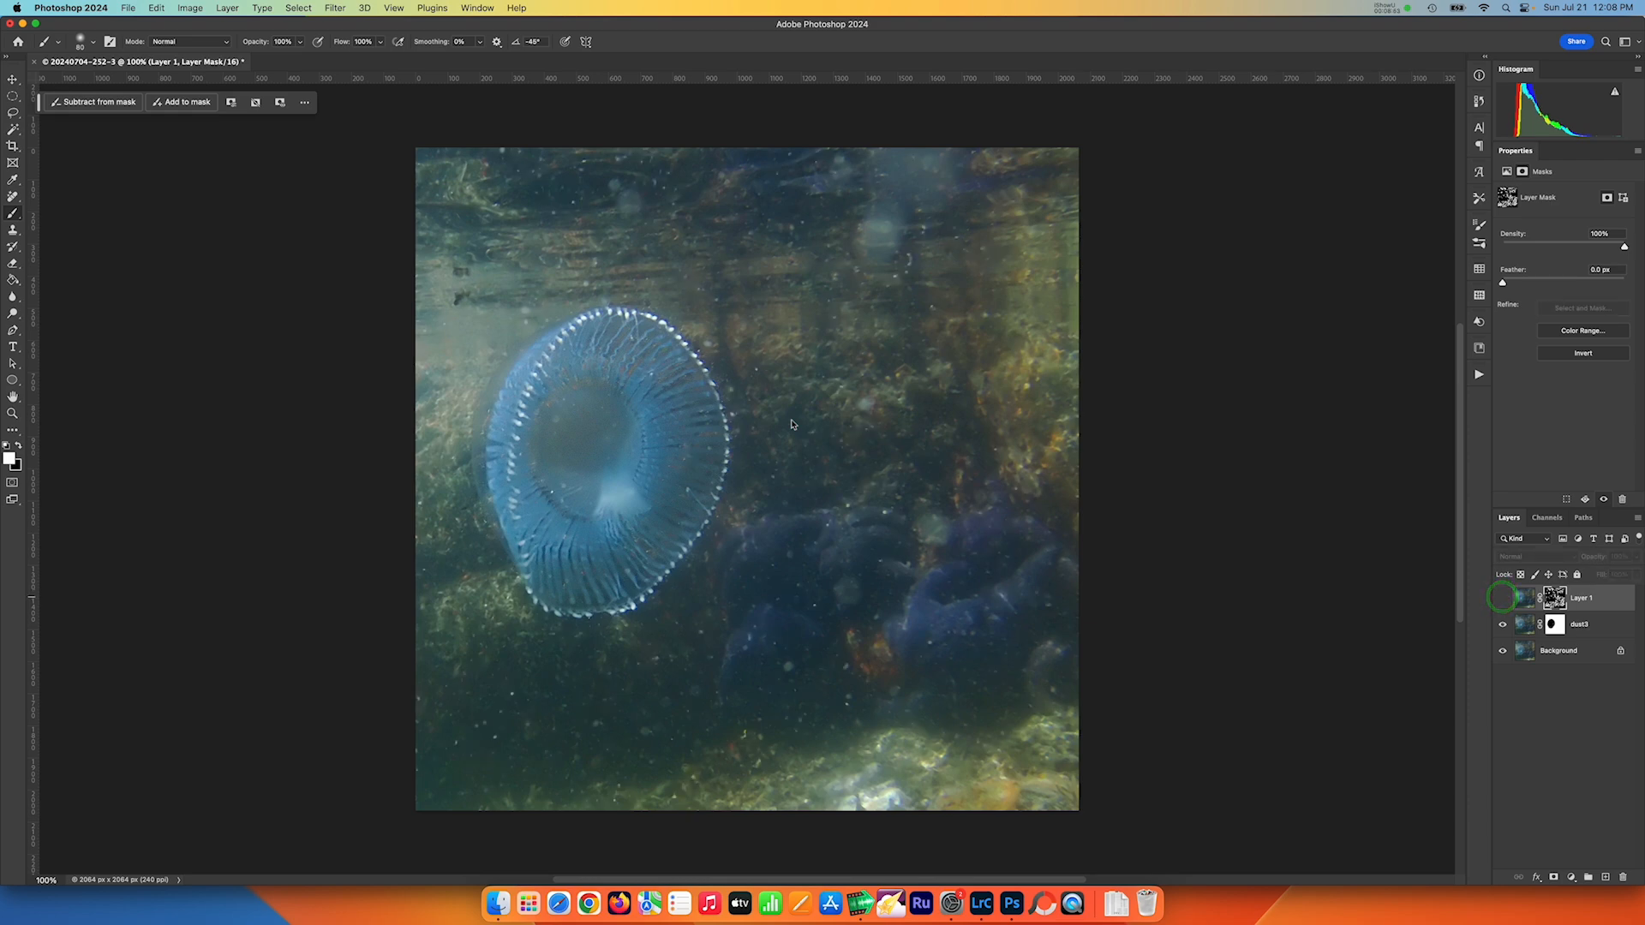
{"action": "left_click", "coordinate": [1502, 597]}
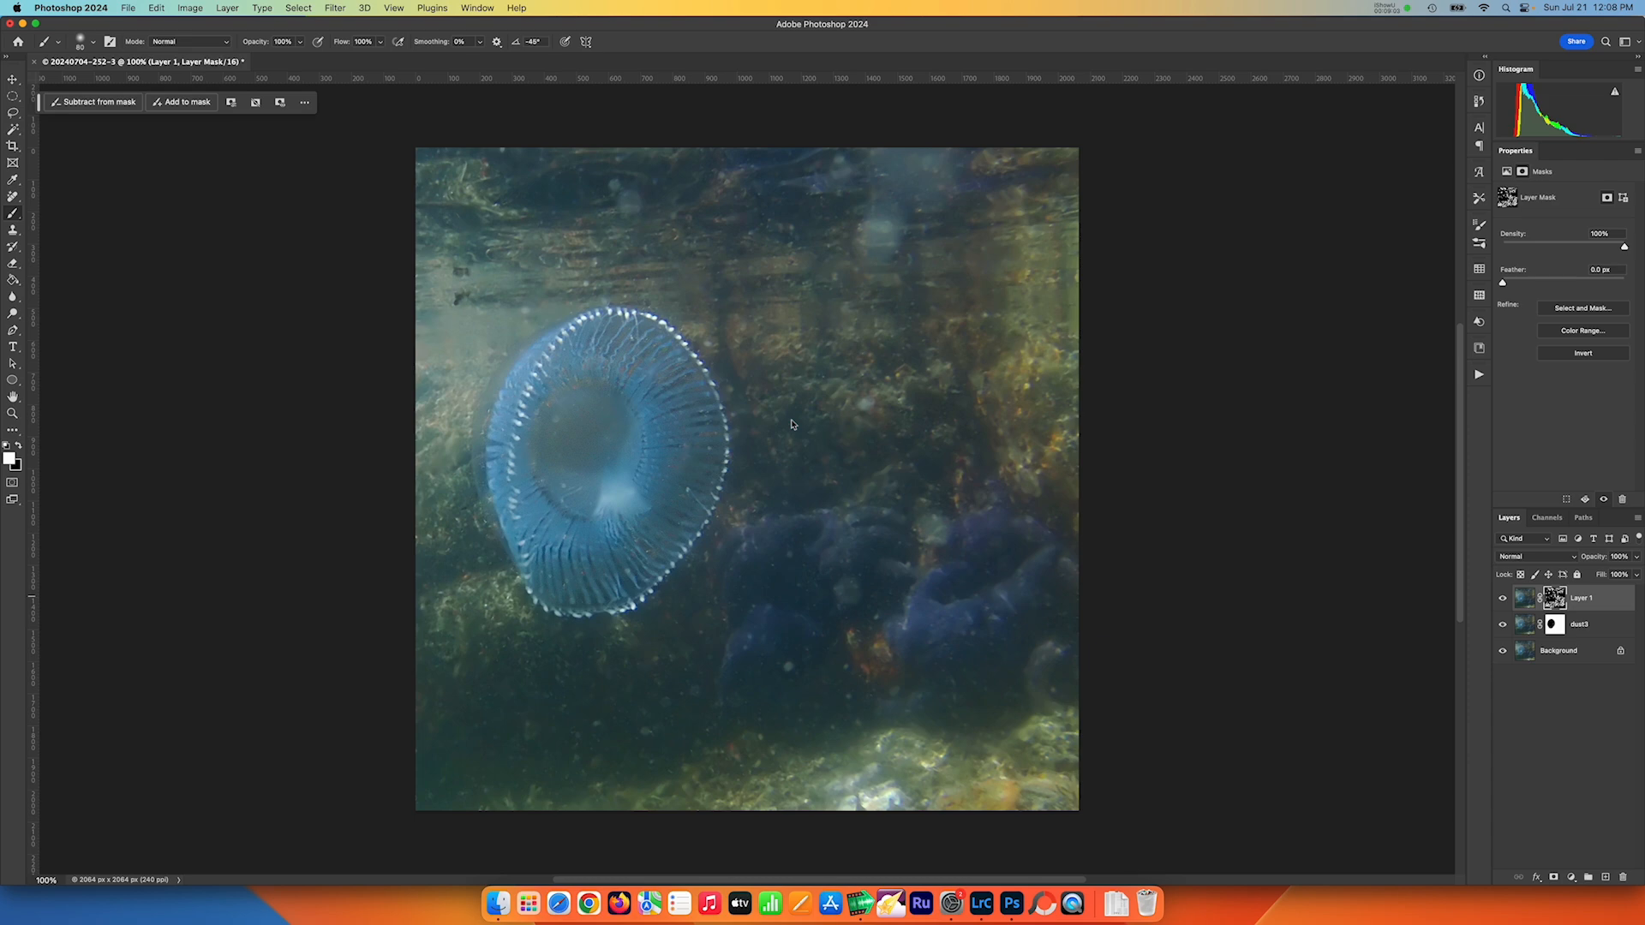
{"action": "left_click", "coordinate": [1502, 650], "text": "alt"}
{"action": "left_click", "coordinate": [1503, 652], "text": "alt"}
{"action": "left_click", "coordinate": [1502, 651], "text": "alt"}
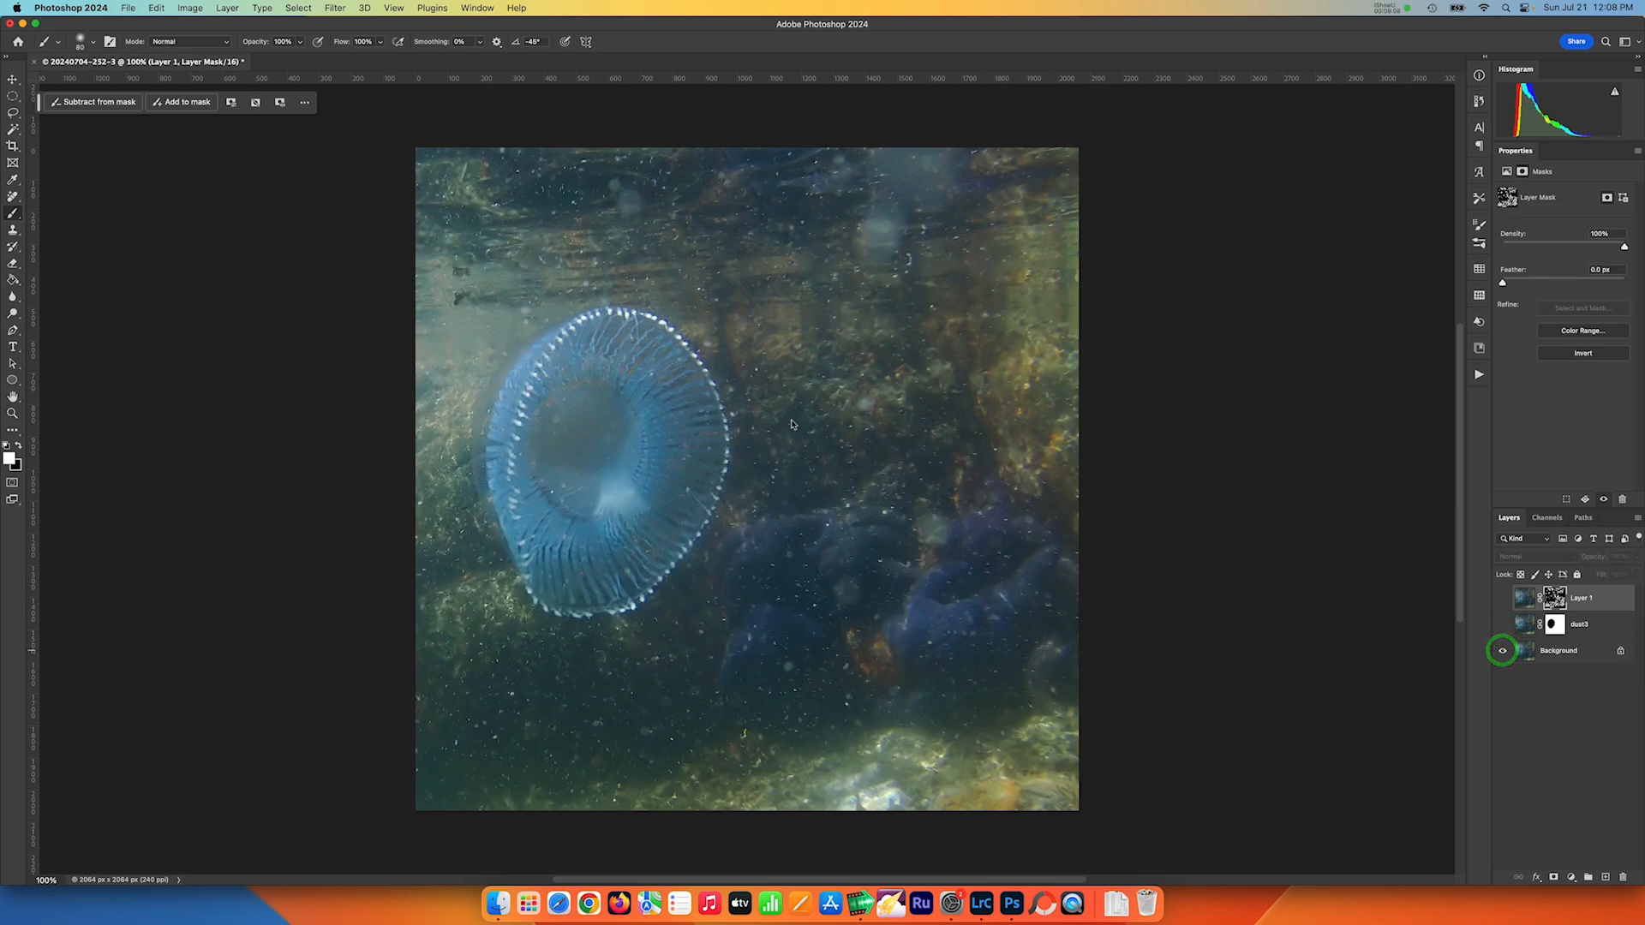
{"action": "left_click", "coordinate": [1502, 650], "text": "alt"}
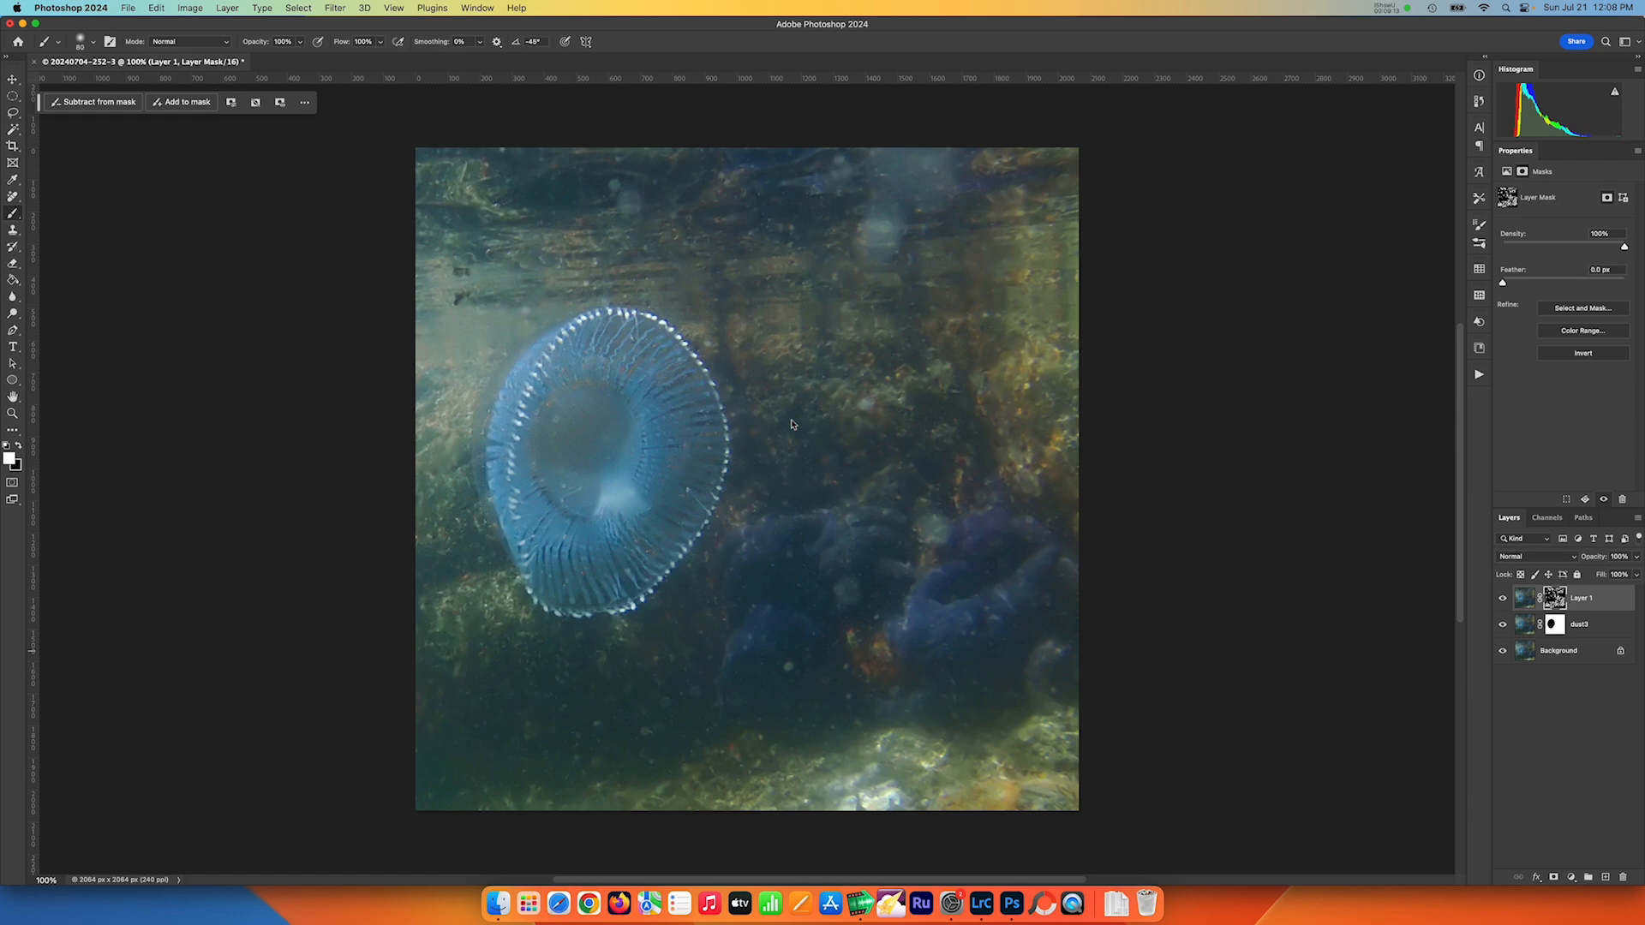
Rename the top masked layer as dust8 and save the document.
{"action": "left_click", "coordinate": [1587, 597]}
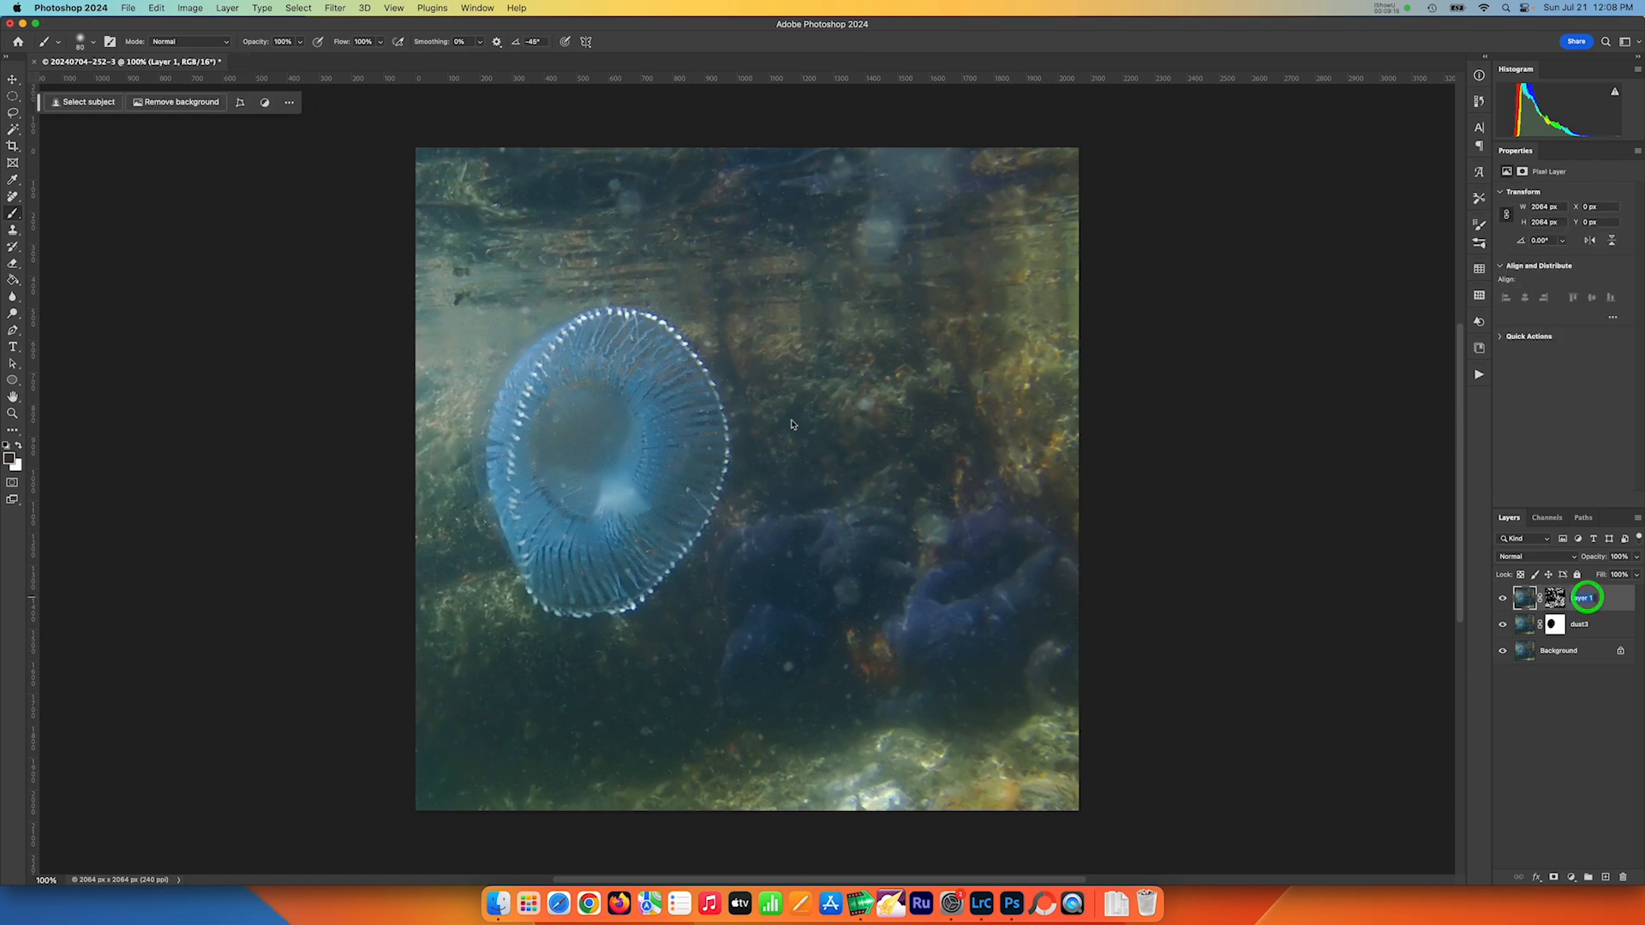
{"action": "type", "text": "dust8"}
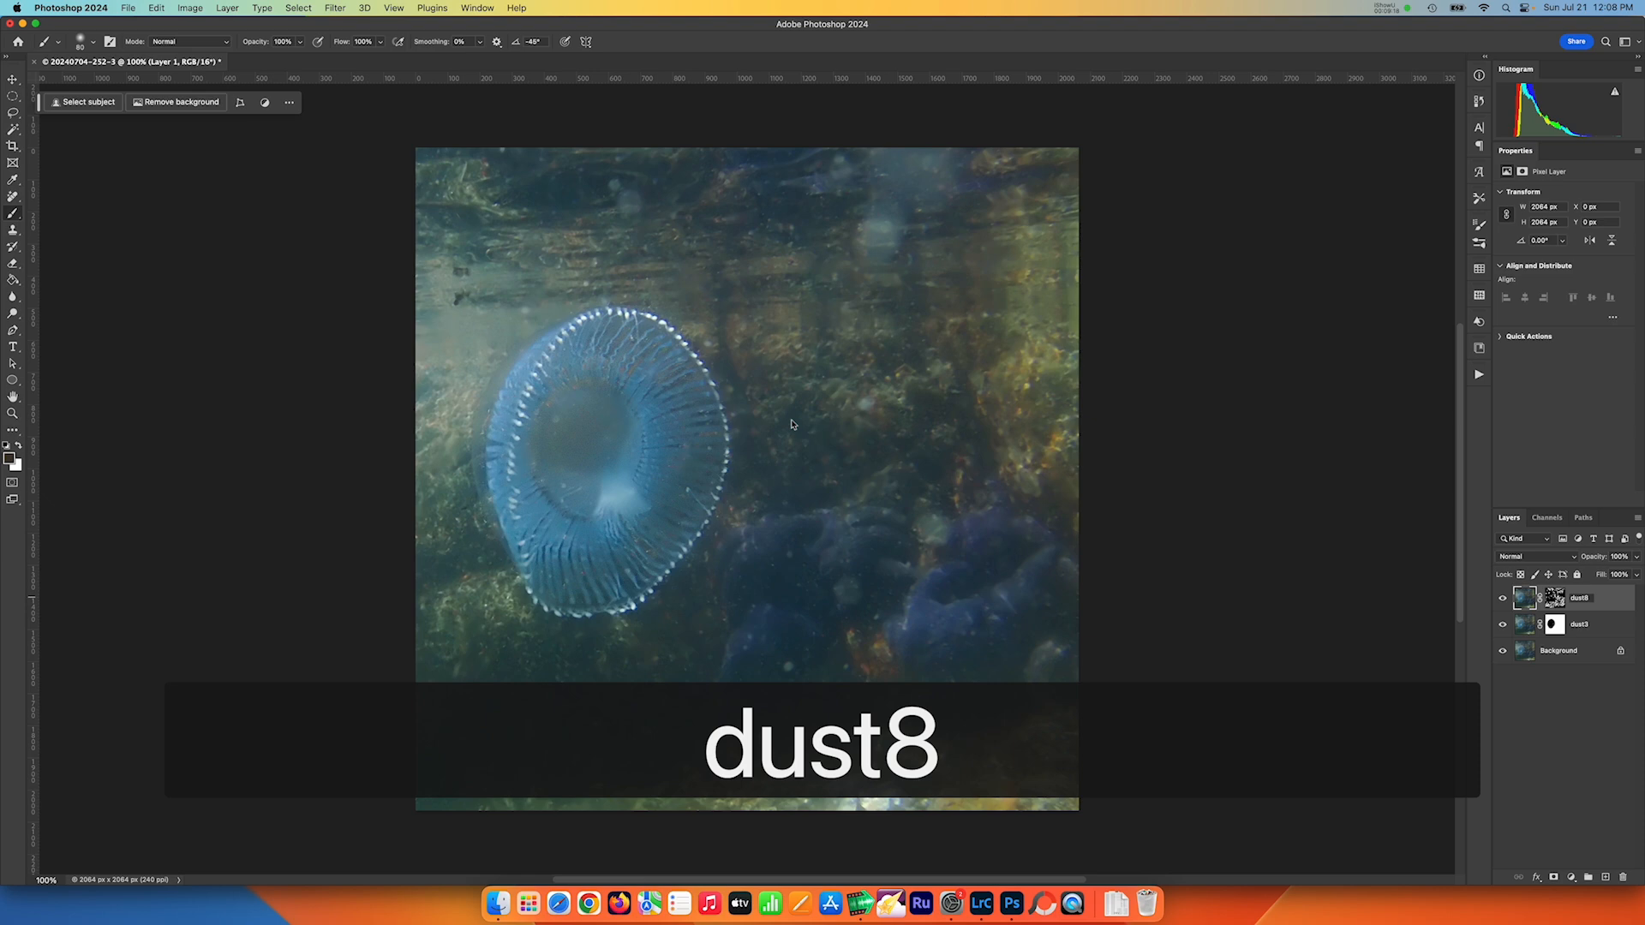
{"action": "key", "text": "Return"}
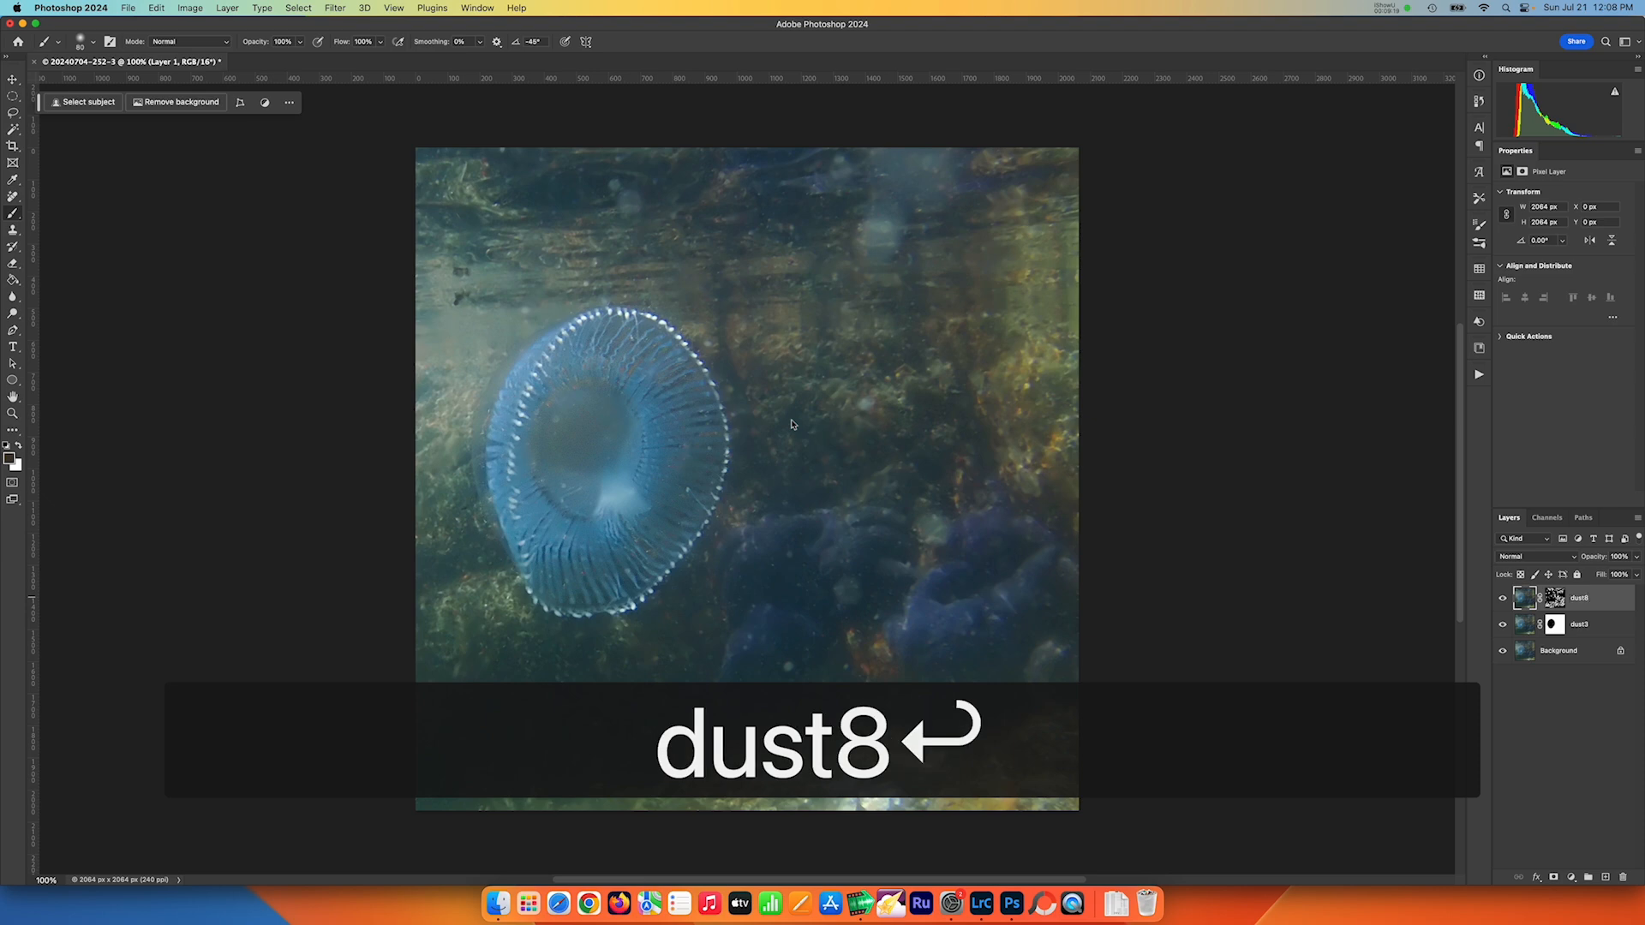
{"action": "key", "text": "super+s"}
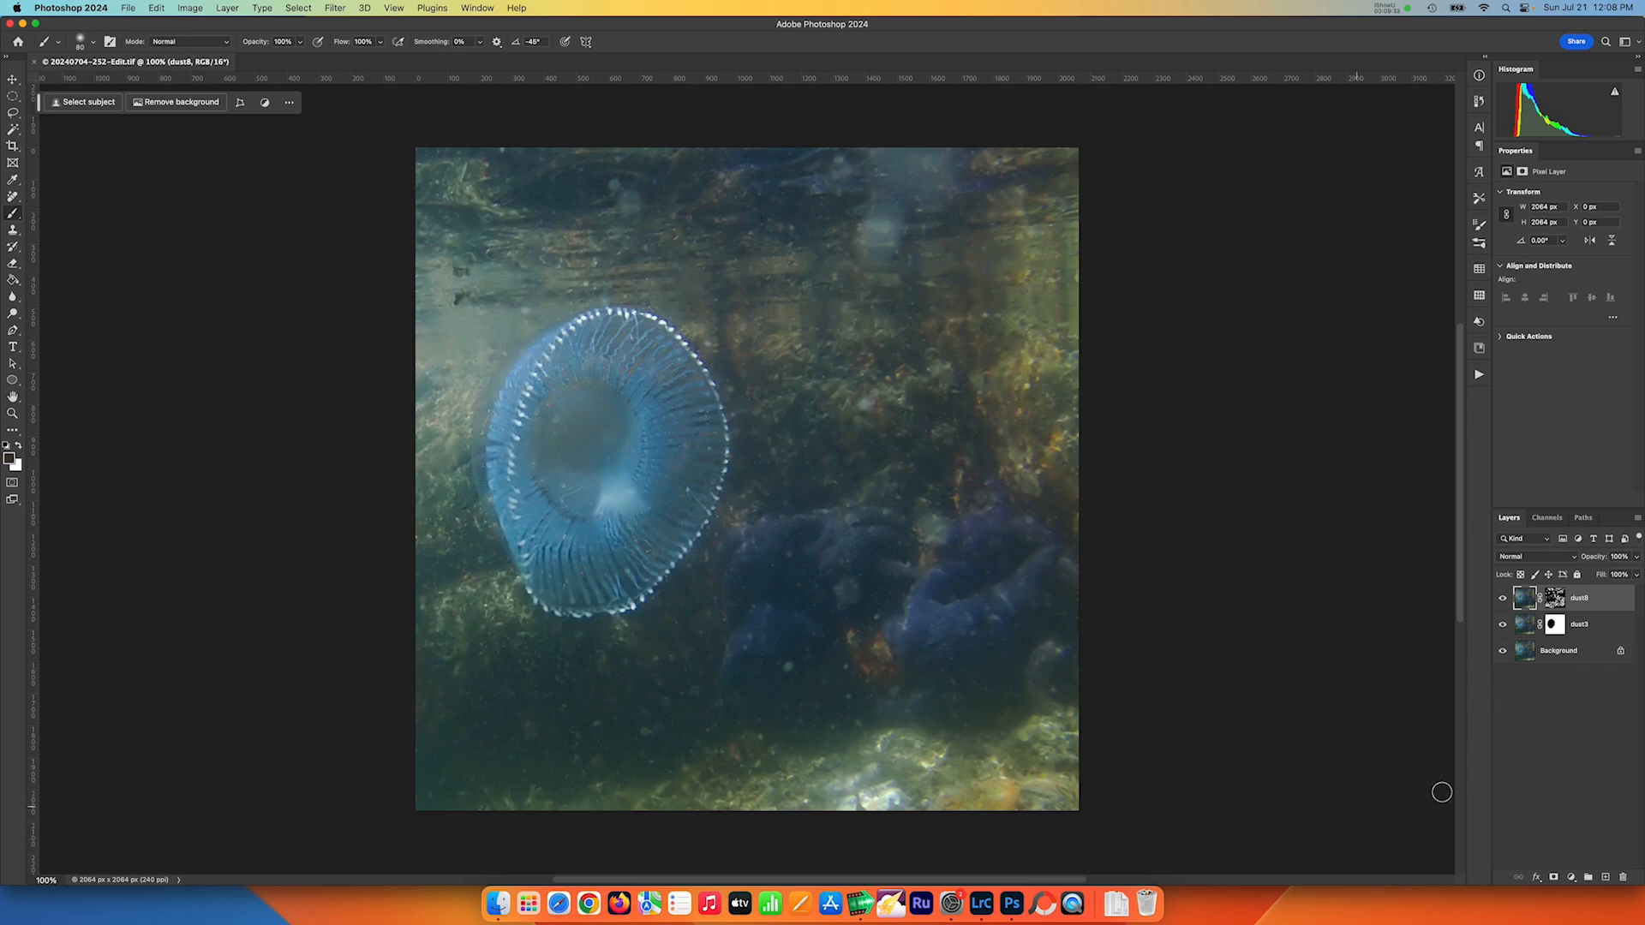
Create an empty top layer and erase the particles on and below the purple rocks with the Remove tool at size 70.
{"action": "left_click", "coordinate": [1606, 878]}
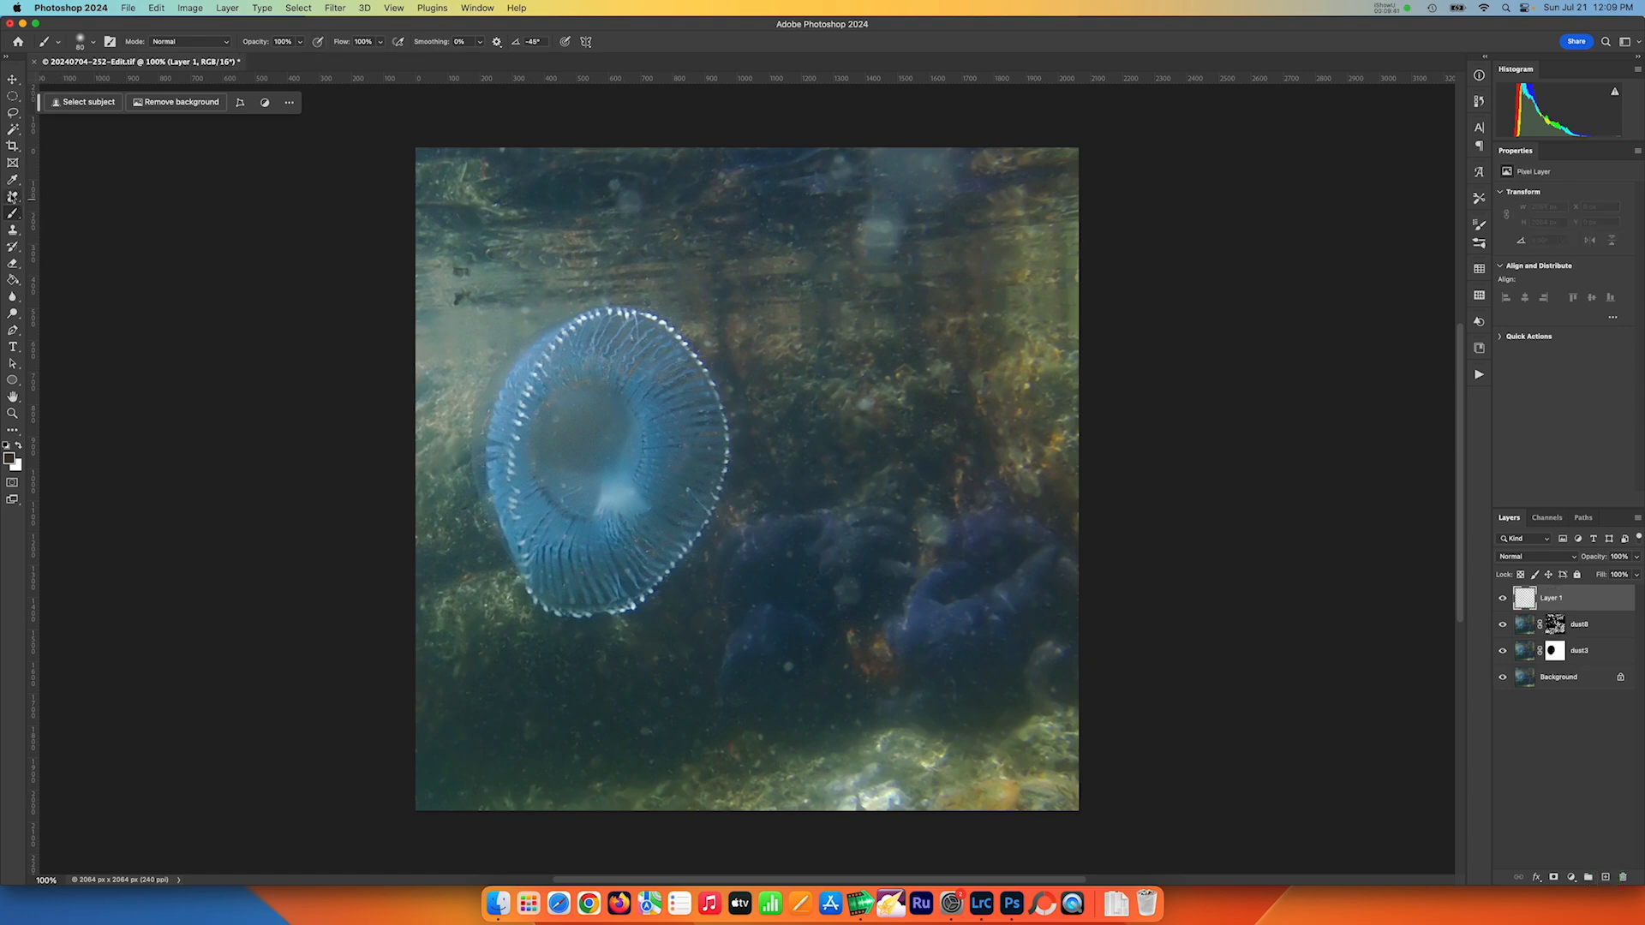
{"action": "left_click_drag", "start_coordinate": [13, 196], "coordinate": [60, 209]}
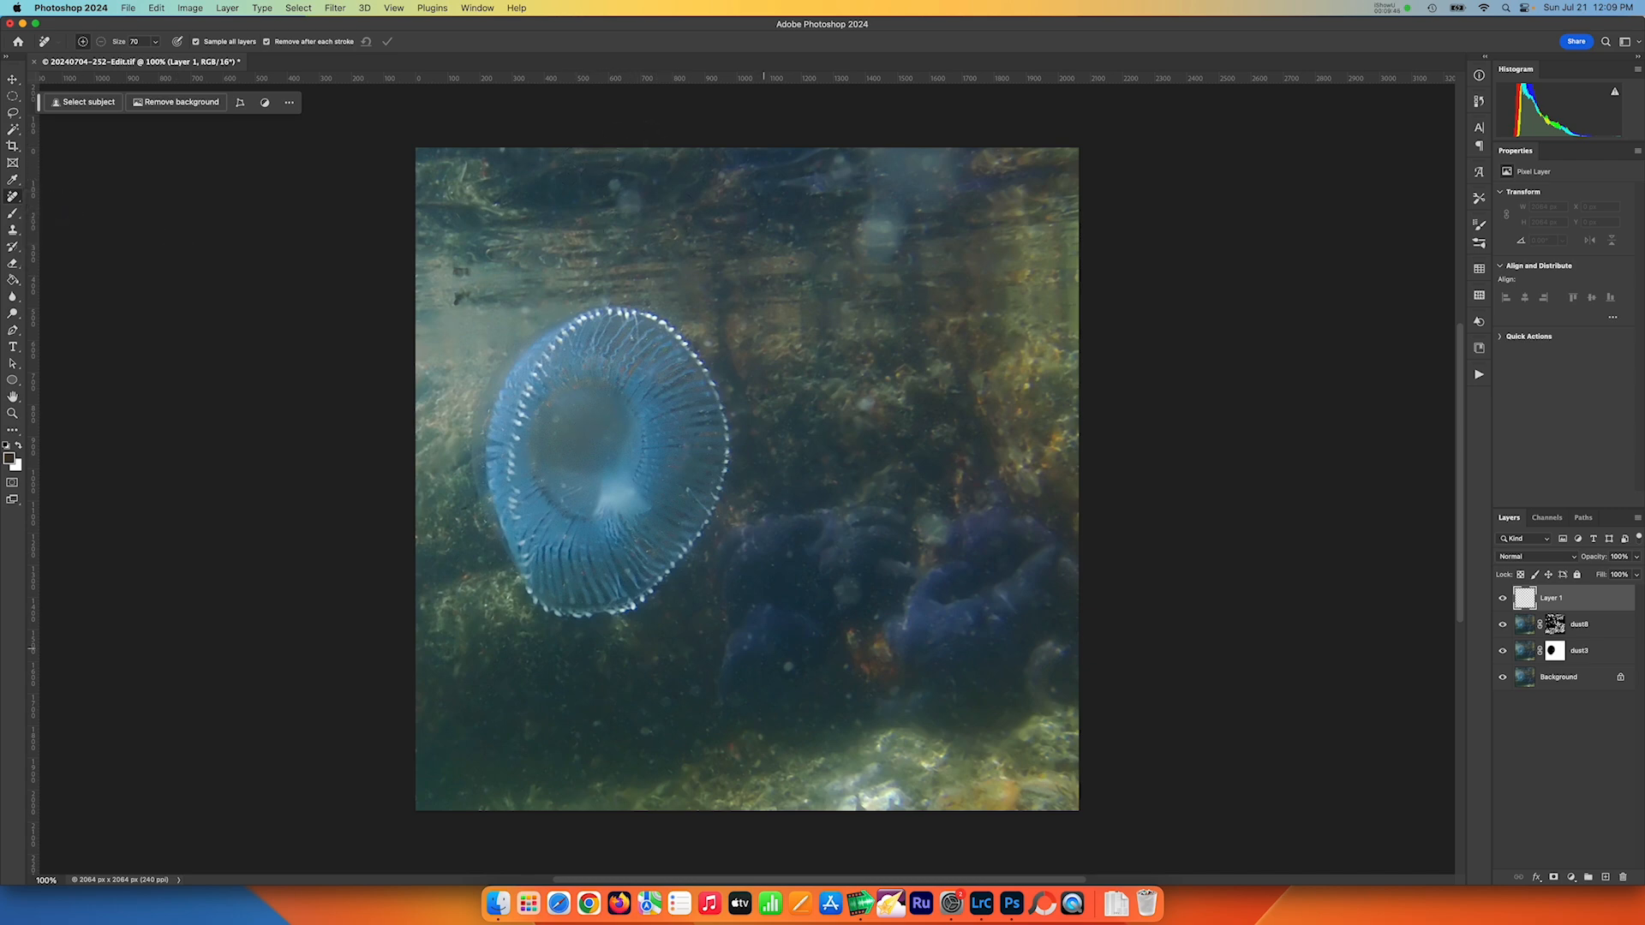
{"action": "left_click", "coordinate": [781, 673]}
{"action": "left_click", "coordinate": [743, 646]}
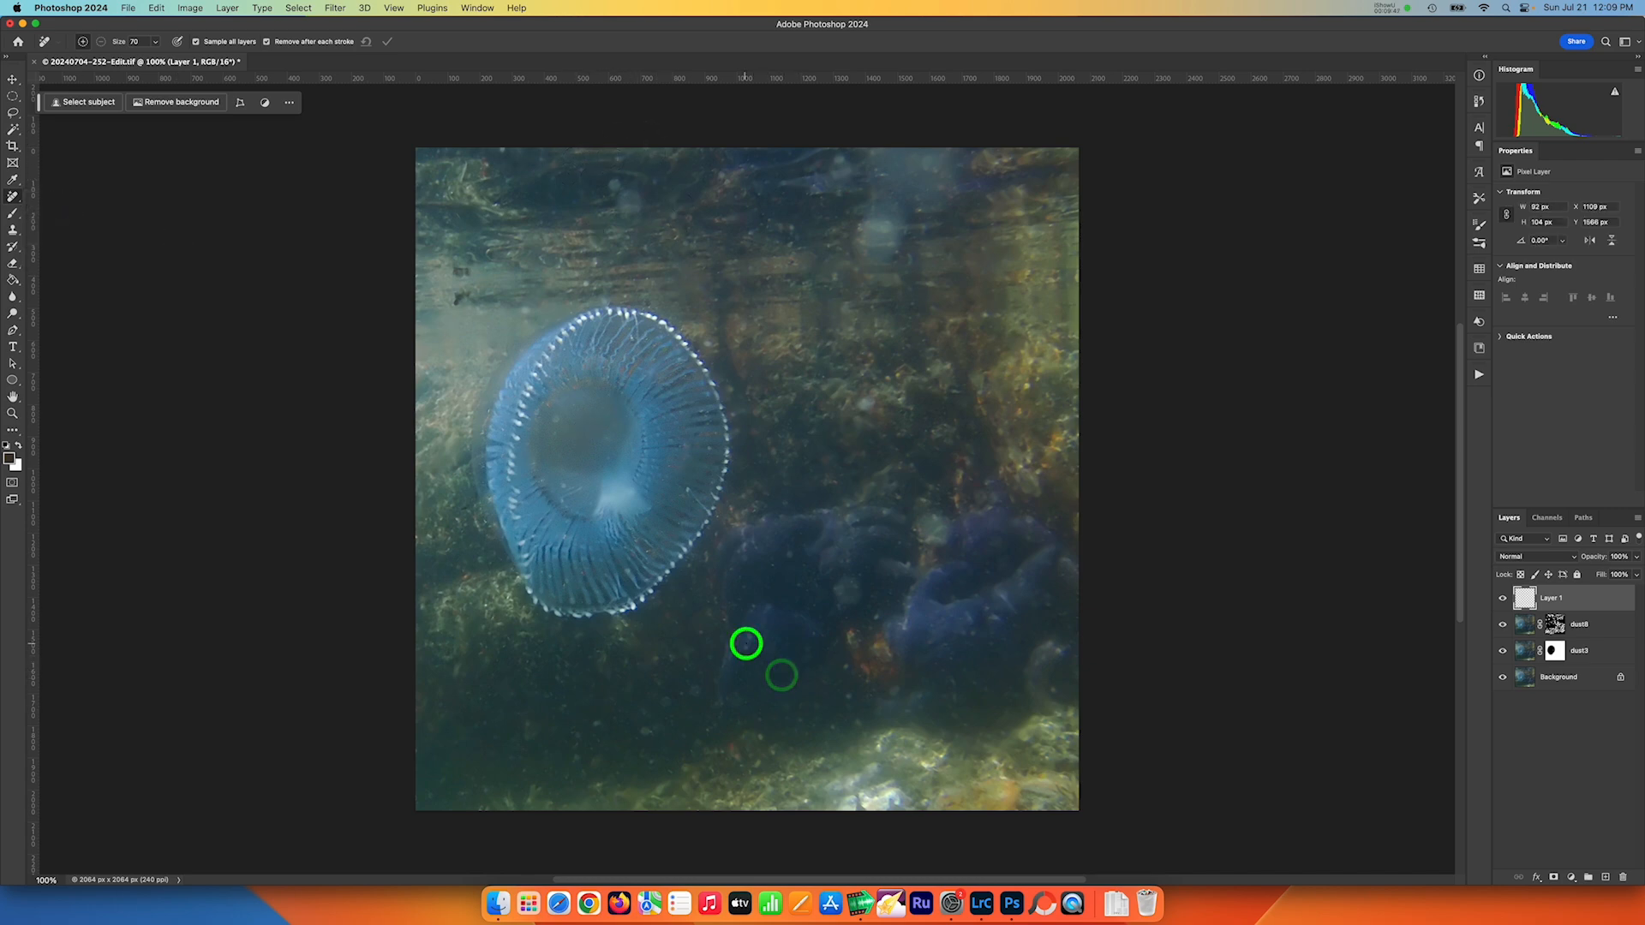
{"action": "left_click", "coordinate": [752, 633]}
{"action": "left_click", "coordinate": [843, 695]}
{"action": "left_click", "coordinate": [853, 728]}
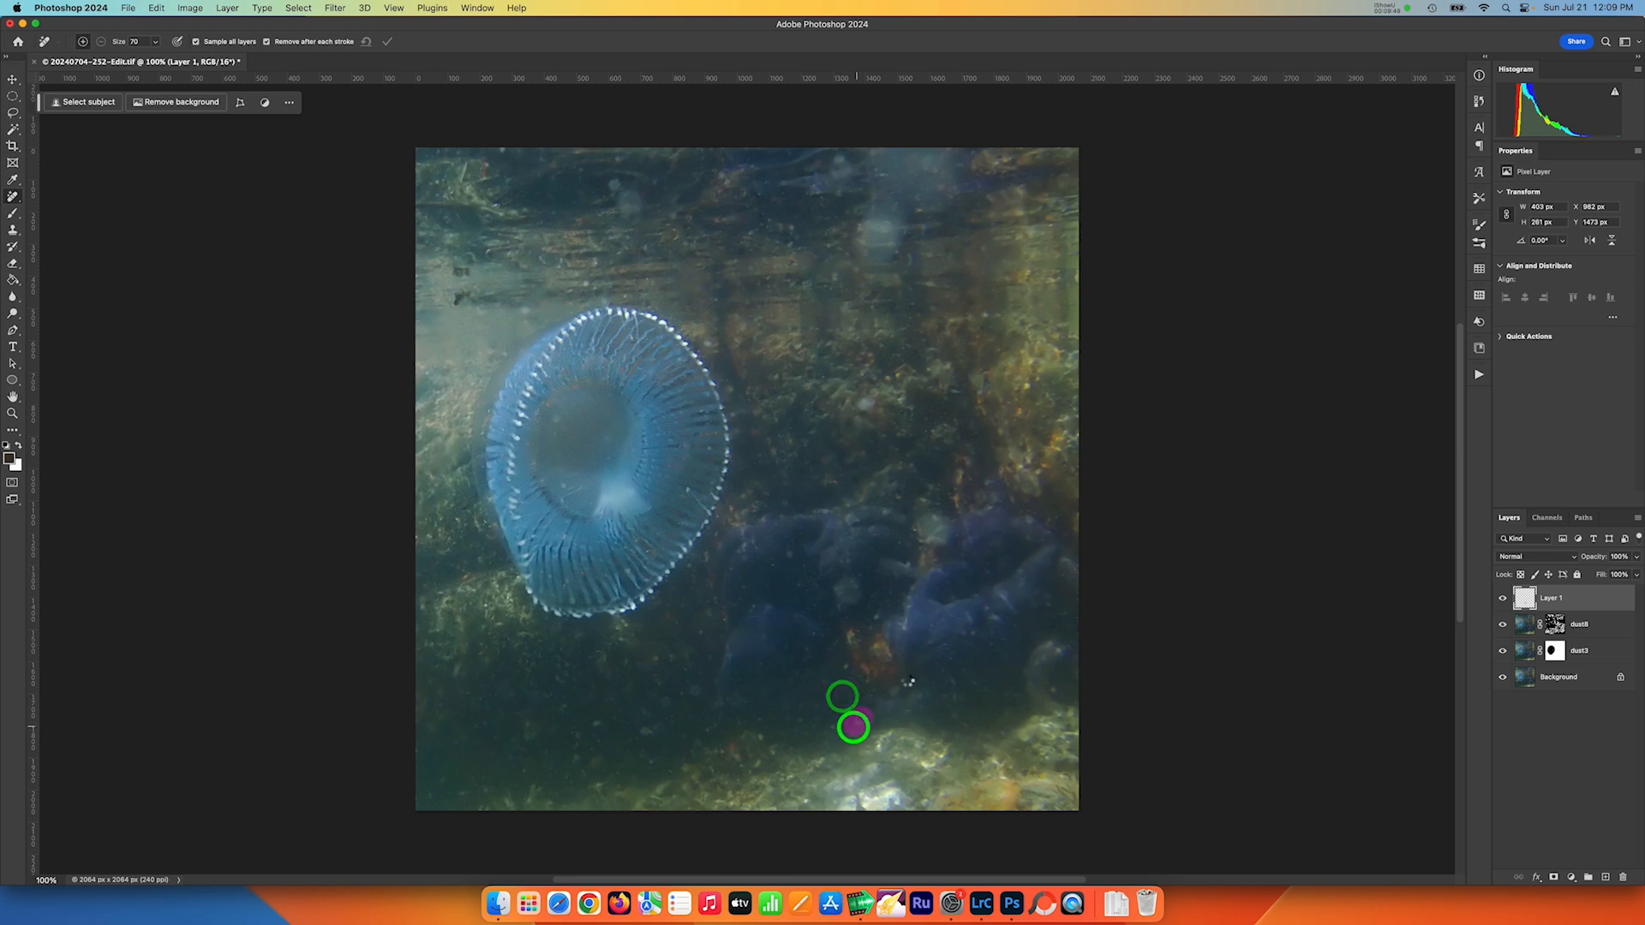
{"action": "left_click_drag", "start_coordinate": [902, 684], "coordinate": [880, 699]}
Remove the particles scattered across the dark area below the jellyfish with the Remove tool.
{"action": "left_click", "coordinate": [664, 707]}
{"action": "left_click", "coordinate": [691, 690]}
{"action": "left_click", "coordinate": [643, 738]}
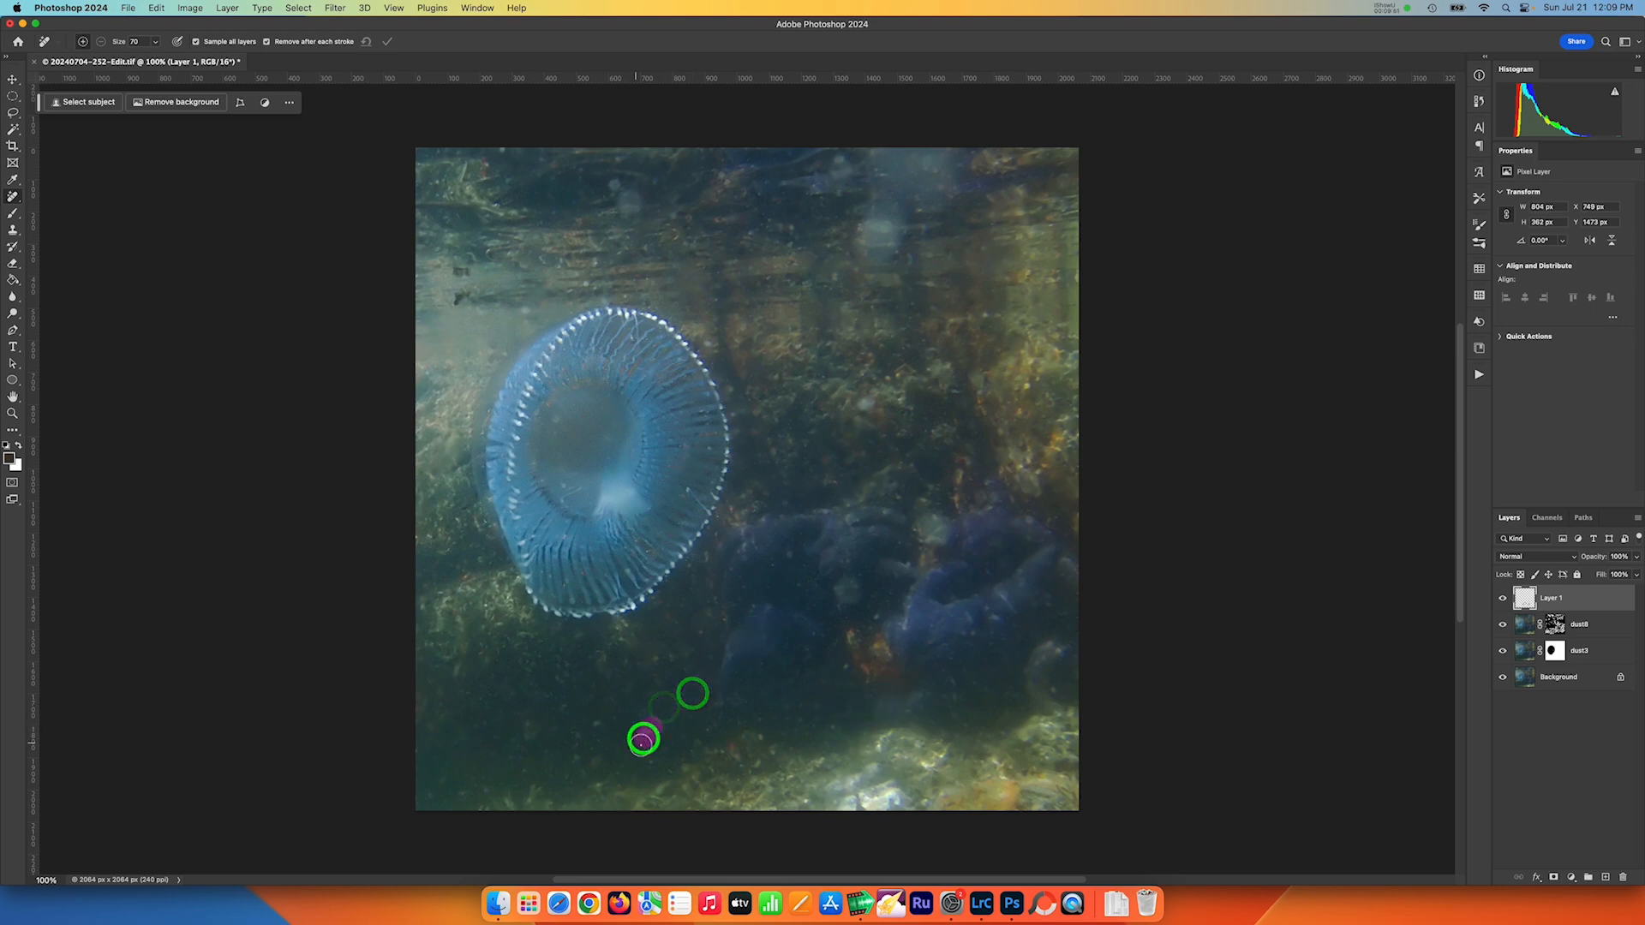
{"action": "left_click", "coordinate": [588, 730]}
{"action": "left_click", "coordinate": [570, 751]}
{"action": "left_click", "coordinate": [526, 728]}
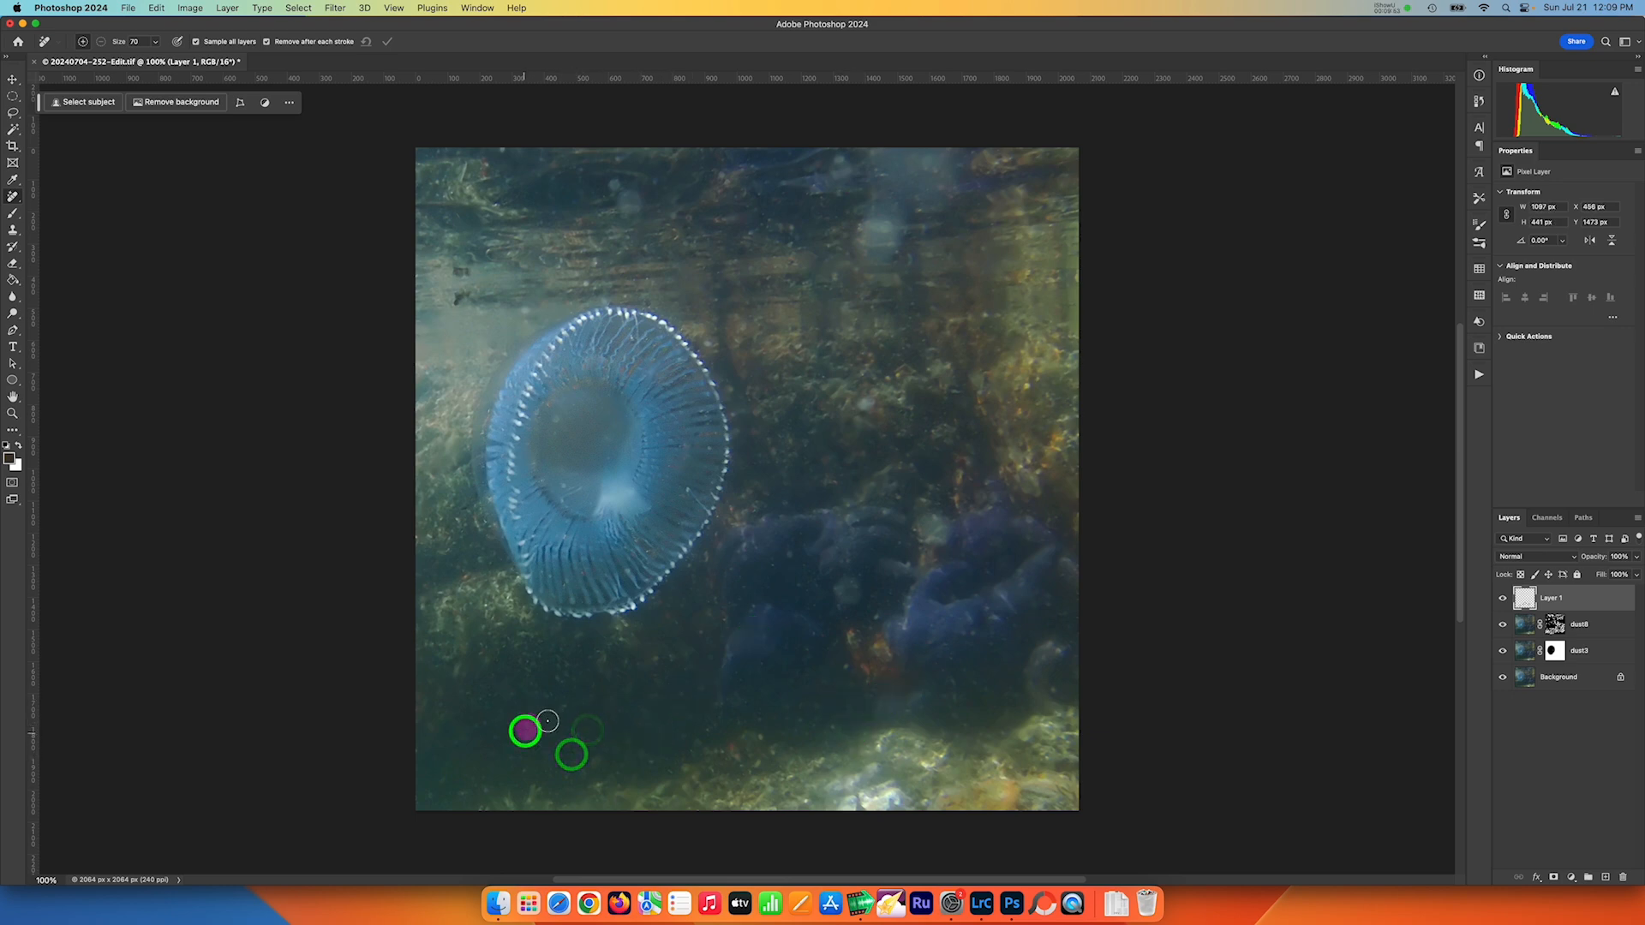
{"action": "left_click", "coordinate": [558, 704]}
{"action": "left_click", "coordinate": [627, 661]}
{"action": "left_click", "coordinate": [592, 661]}
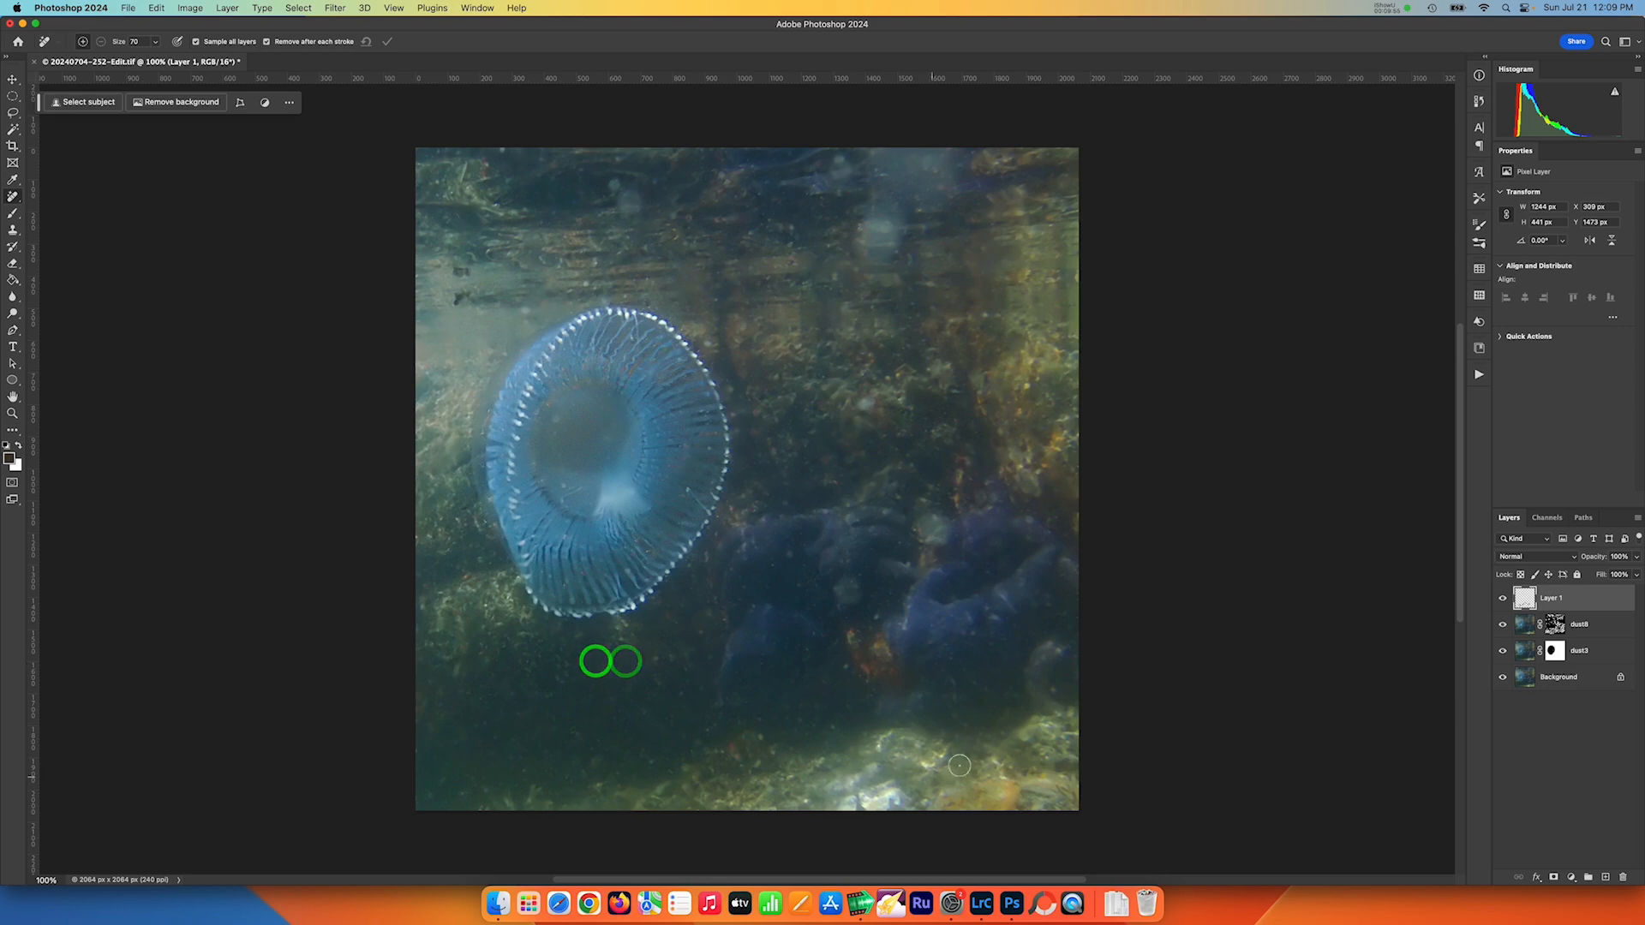
Remove the larger blurry spots on the purple rocks, varying the Remove tool size between 100 and 150.
{"action": "key", "text": "bracketright"}
{"action": "key", "text": "bracketright"}
{"action": "key", "text": "bracketright"}
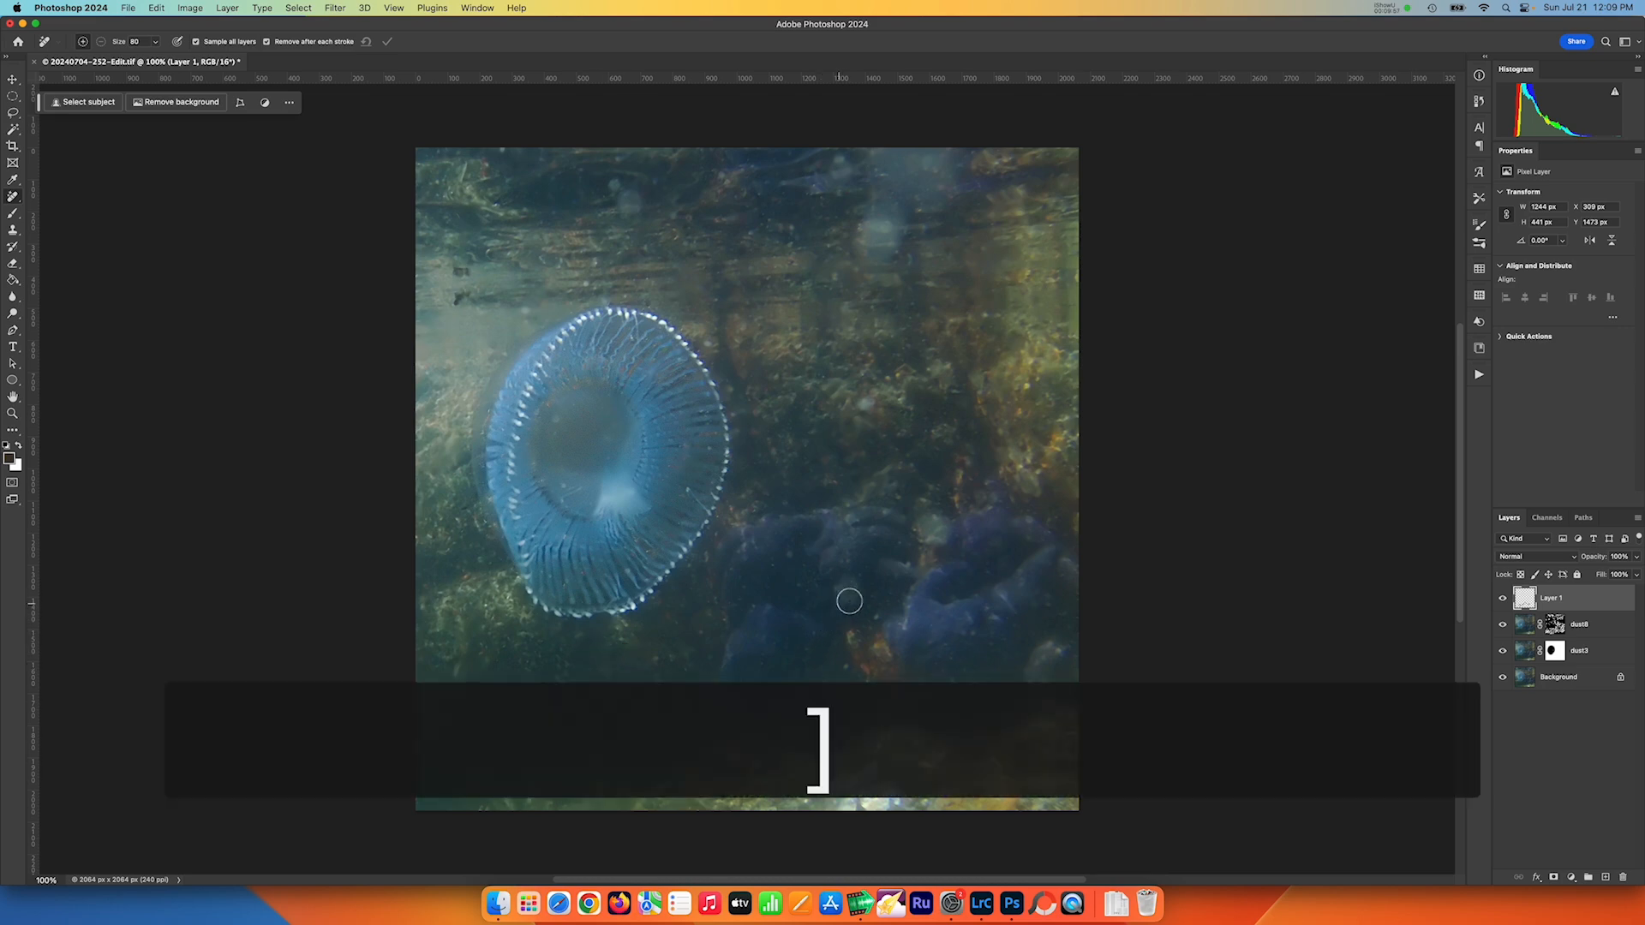
{"action": "left_click", "coordinate": [847, 589]}
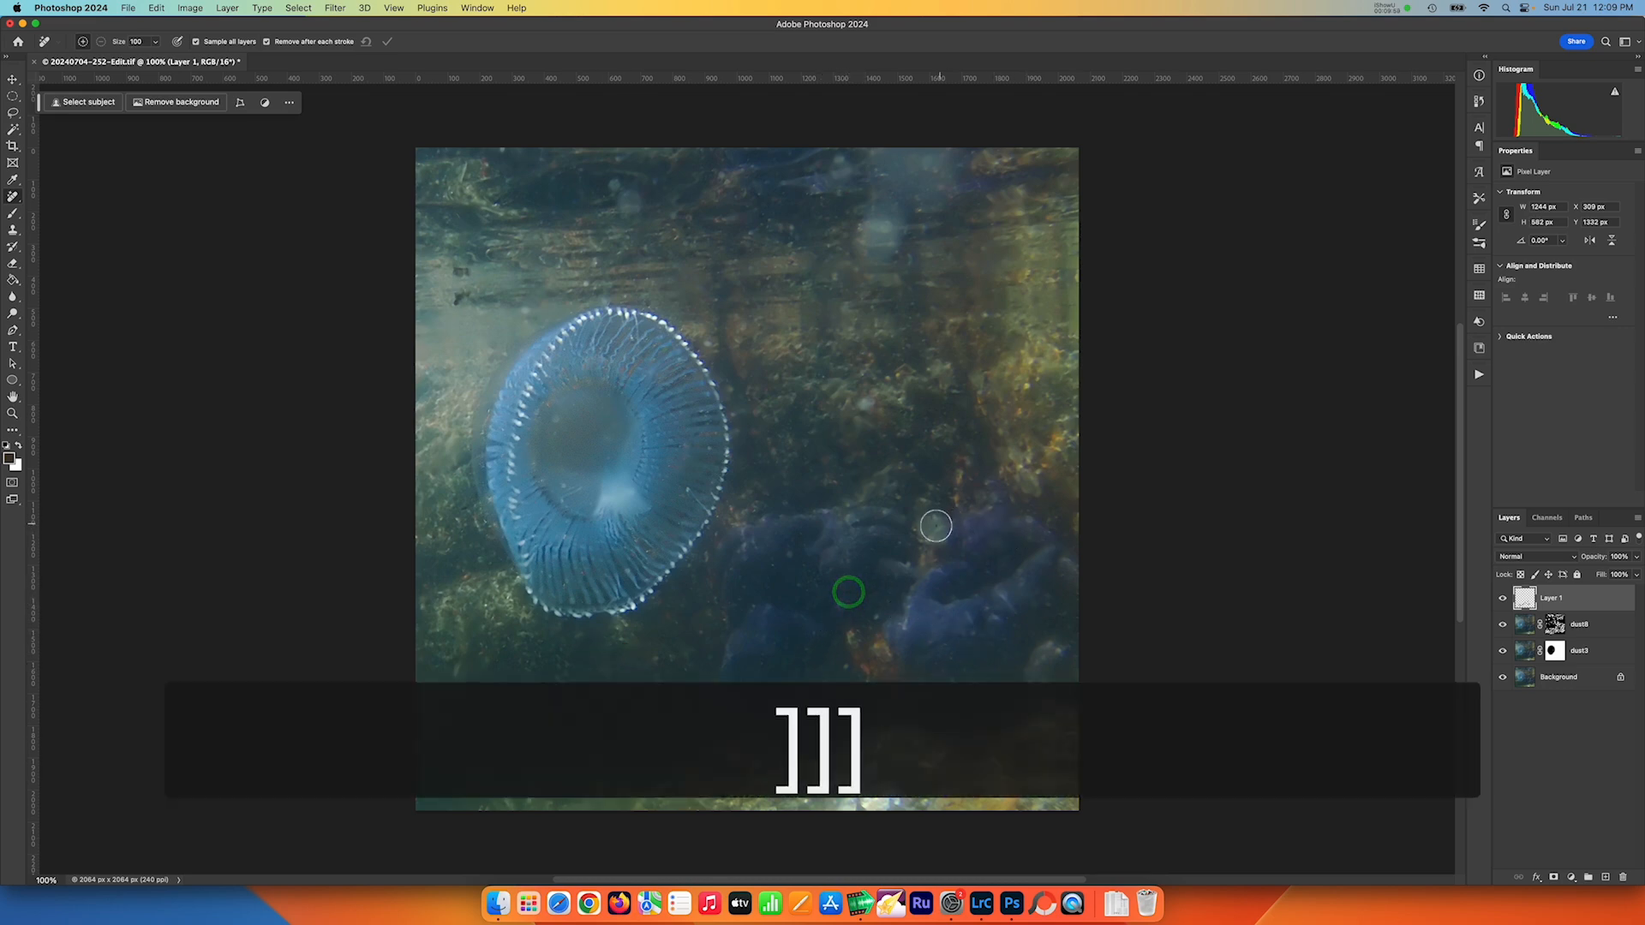
{"action": "key", "text": "bracketright"}
{"action": "key", "text": "bracketright"}
{"action": "left_click", "coordinate": [936, 530]}
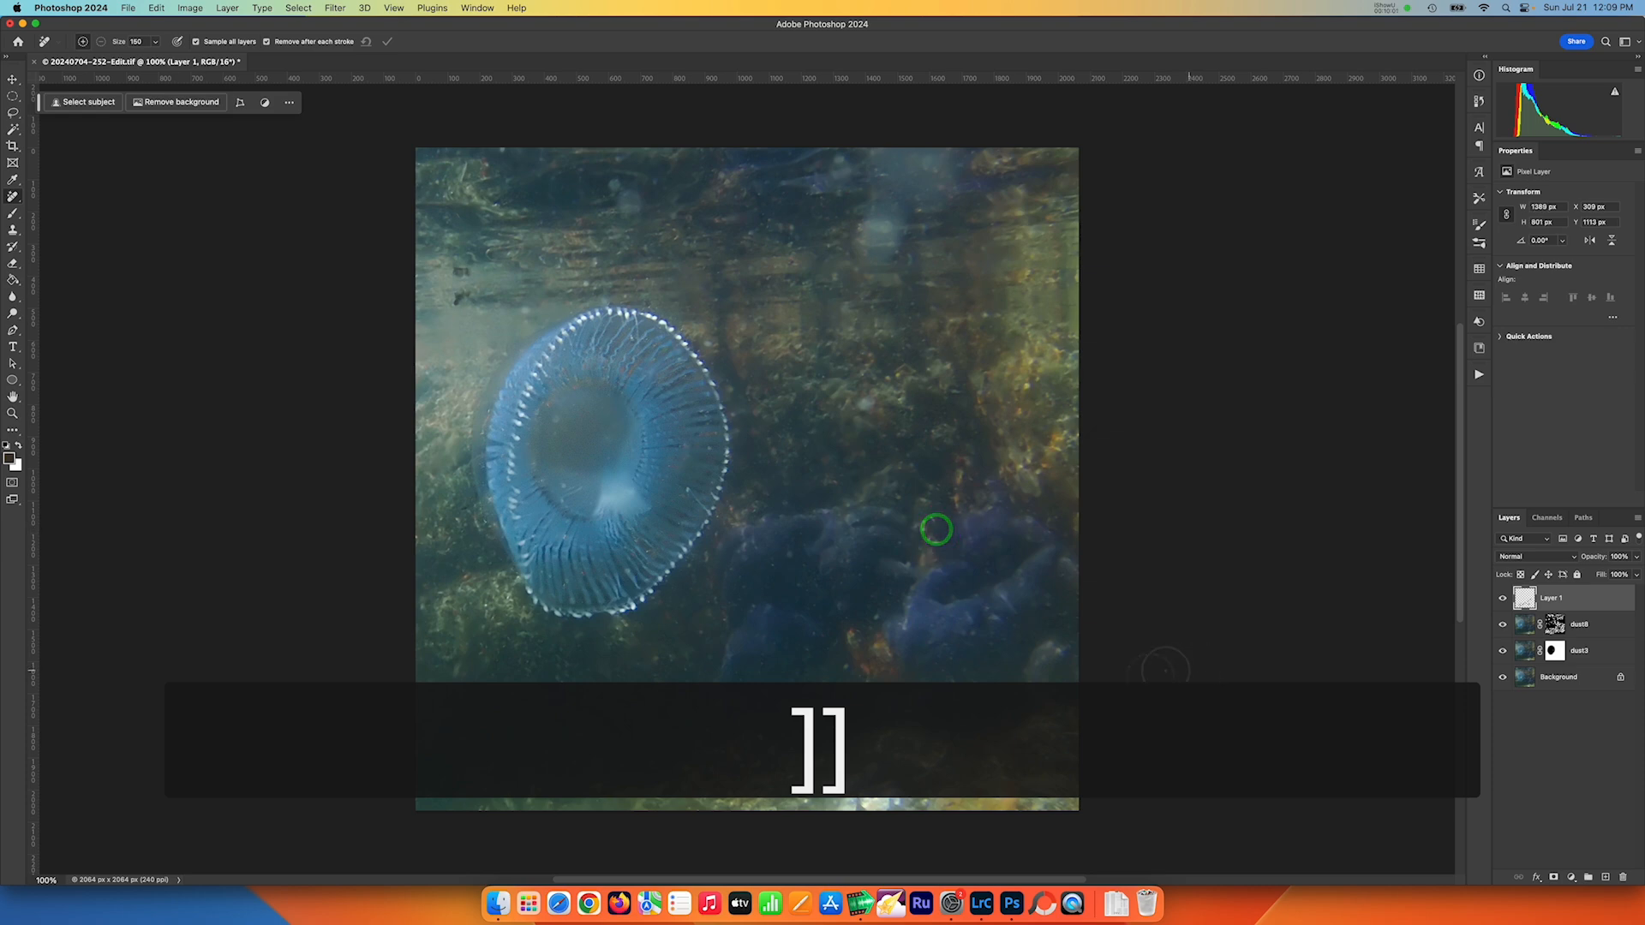
{"action": "key", "text": "bracketleft"}
{"action": "key", "text": "bracketleft"}
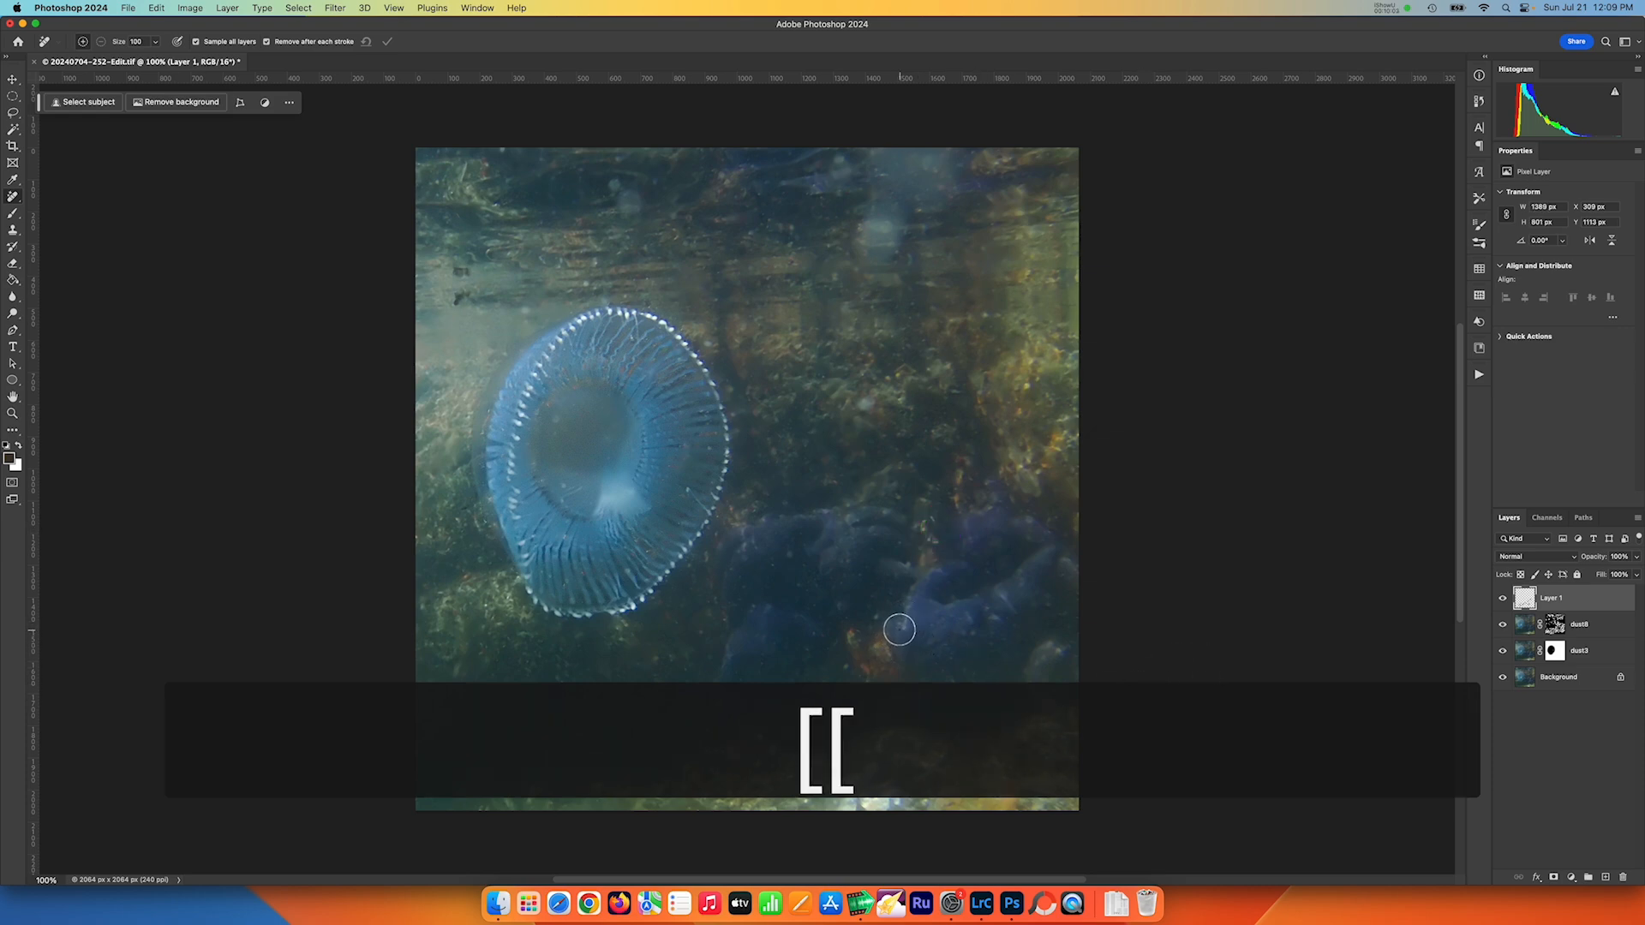
{"action": "left_click", "coordinate": [899, 630]}
Remove the blurry spot above the jellyfish at size 100 and the small particles near the photo's upper edge at size 70.
{"action": "left_click", "coordinate": [613, 184]}
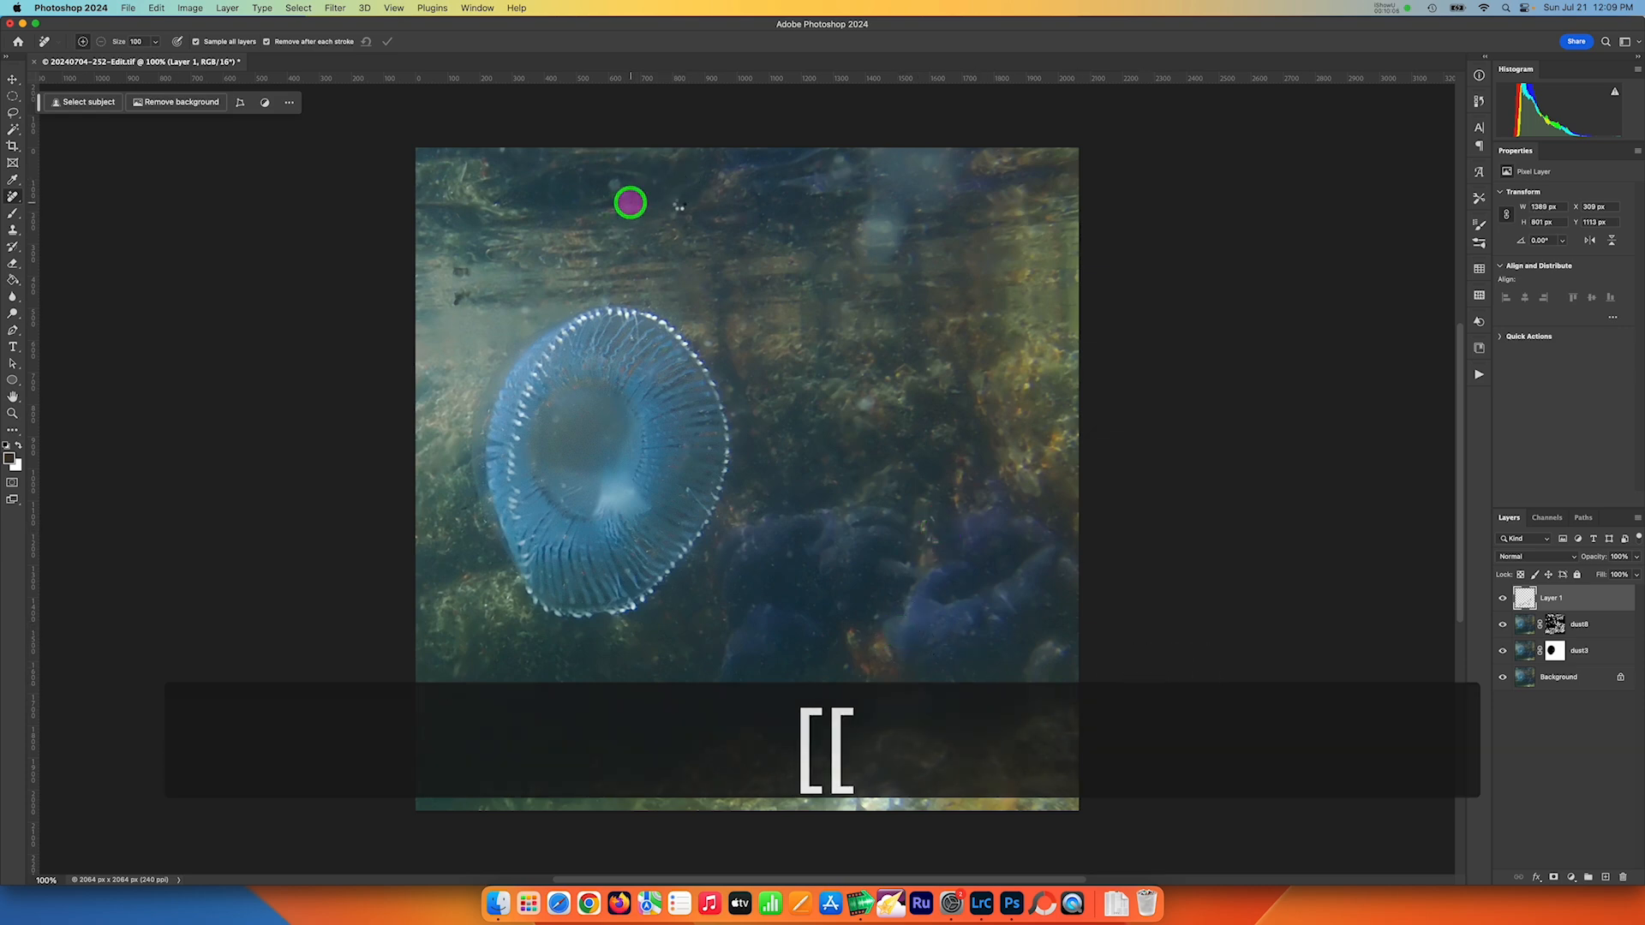
{"action": "key", "text": "bracketright"}
{"action": "key", "text": "bracketleft"}
{"action": "key", "text": "bracketleft"}
{"action": "key", "text": "bracketleft"}
{"action": "key", "text": "bracketleft"}
{"action": "left_click", "coordinate": [503, 152]}
{"action": "left_click", "coordinate": [457, 155]}
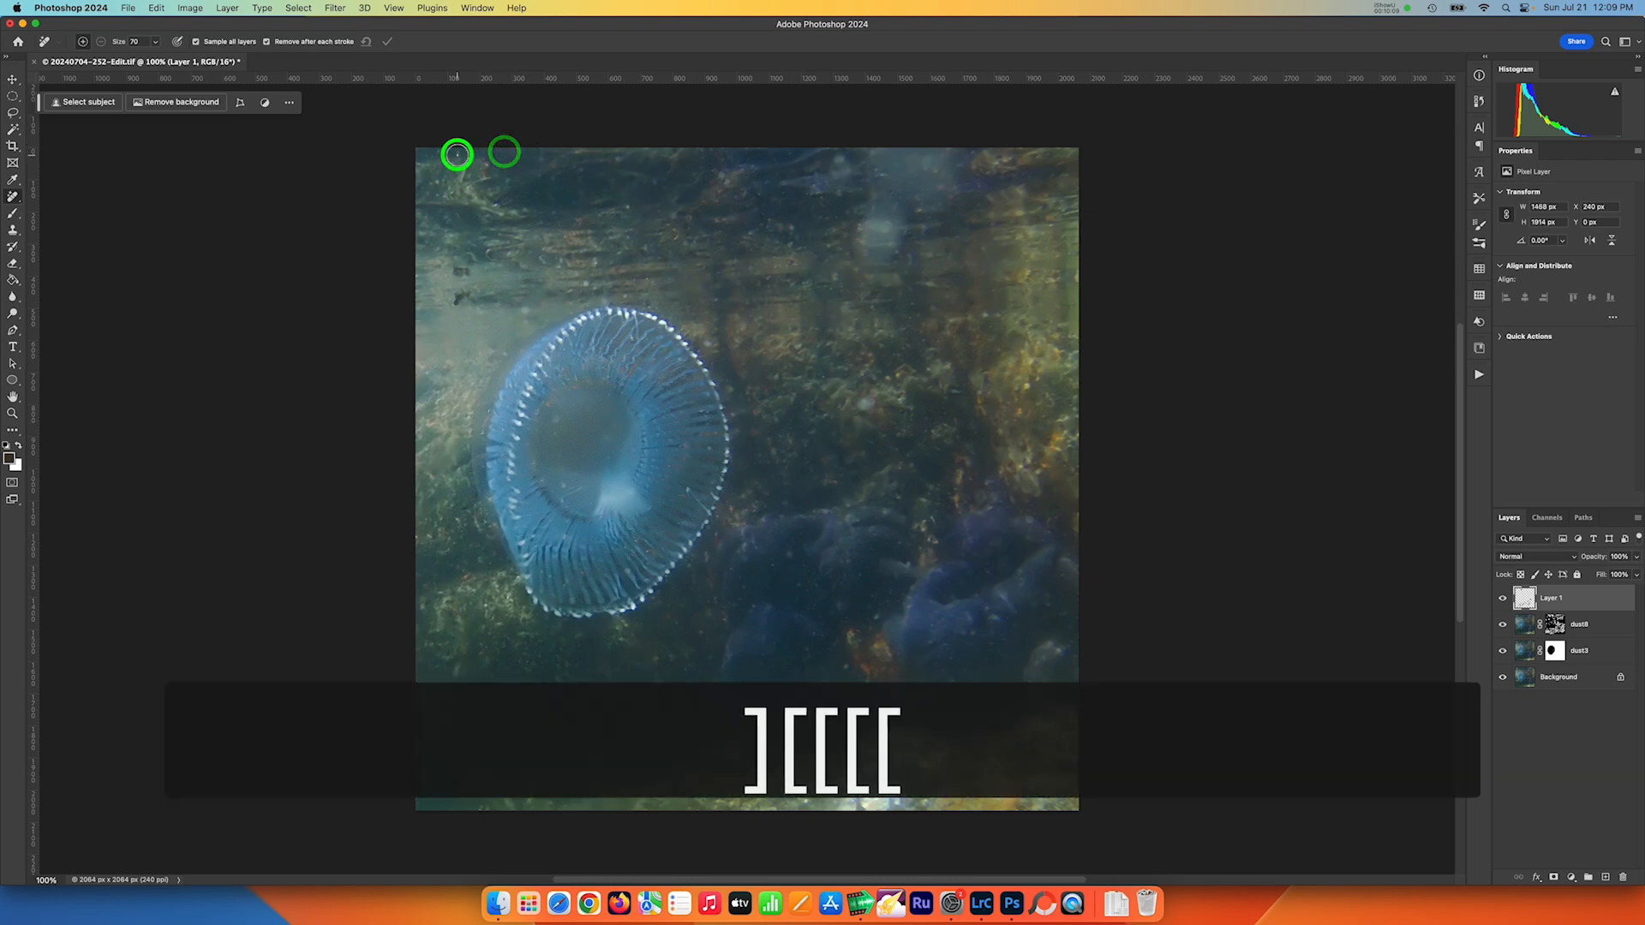
{"action": "left_click", "coordinate": [433, 153]}
{"action": "left_click", "coordinate": [613, 156]}
{"action": "left_click", "coordinate": [665, 182]}
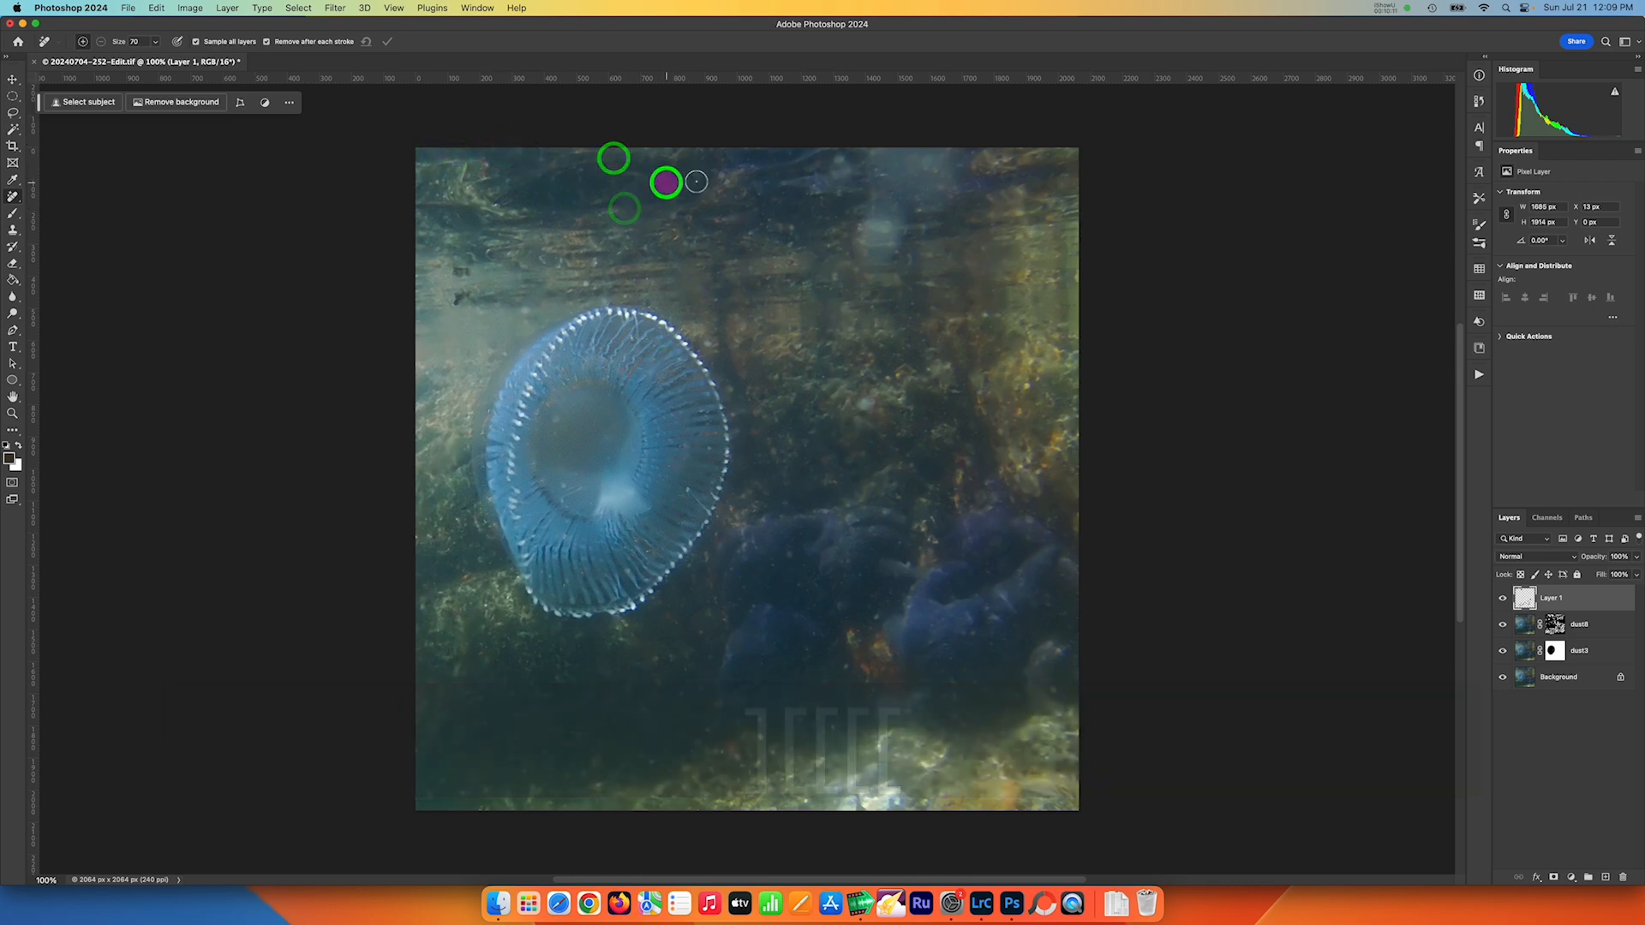
Clear the haze near the photo's upper edge, enlarging the Remove tool to size 200 for the large blurry spots.
{"action": "key", "text": "bracketright"}
{"action": "key", "text": "bracketright"}
{"action": "left_click", "coordinate": [837, 162]}
{"action": "key", "text": "bracketright"}
{"action": "key", "text": "bracketright"}
{"action": "key", "text": "bracketright"}
{"action": "key", "text": "bracketright"}
{"action": "key", "text": "bracketright"}
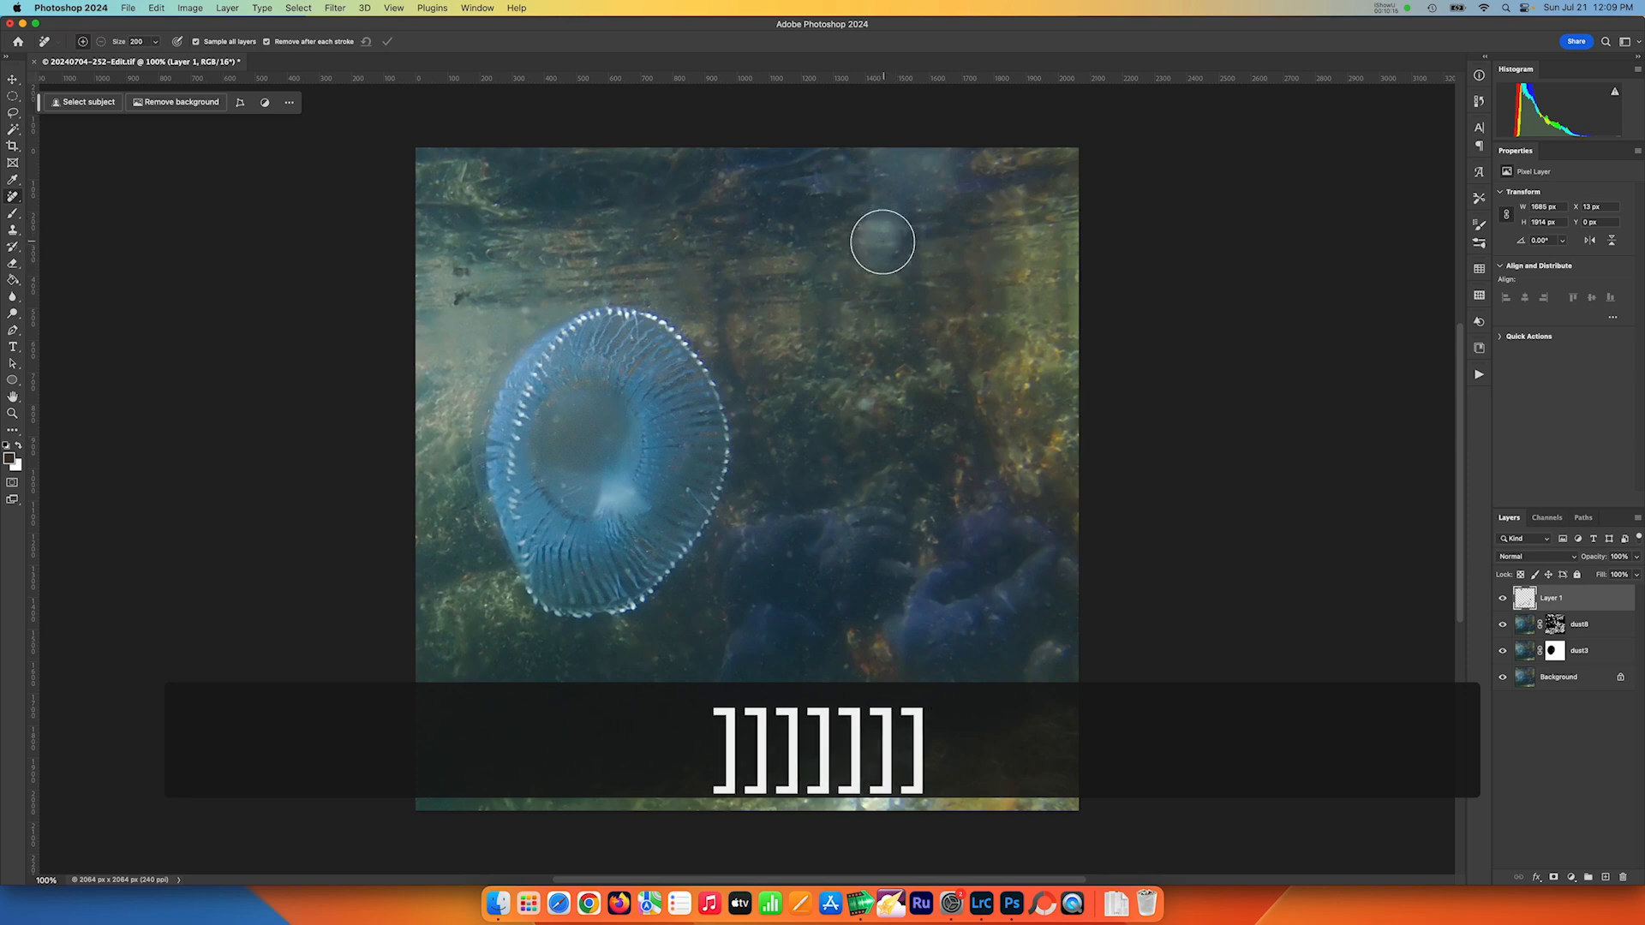
{"action": "mouse_move", "coordinate": [883, 241]}
{"action": "left_mouse_down"}
{"action": "mouse_move", "coordinate": [882, 195]}
{"action": "mouse_move", "coordinate": [930, 165]}
{"action": "mouse_move", "coordinate": [937, 184]}
{"action": "left_mouse_up"}
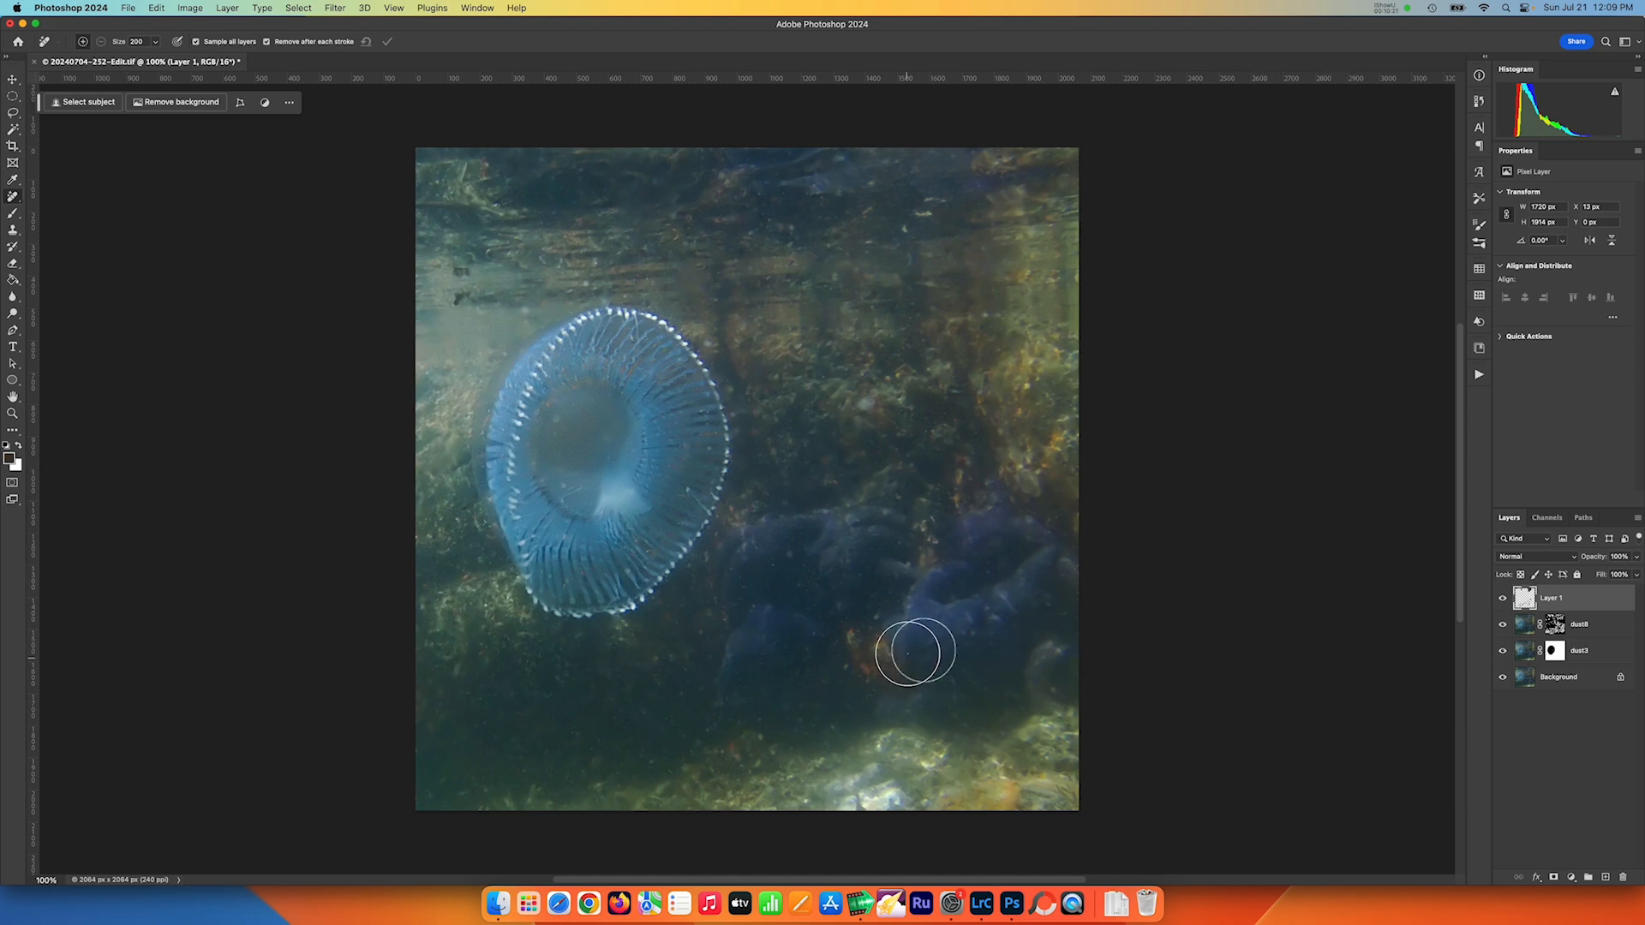
Reduce the Remove tool to size 90 and erase the leftover particles around the lower purple rocks.
{"action": "key", "text": "bracketleft"}
{"action": "key", "text": "bracketleft"}
{"action": "key", "text": "bracketleft"}
{"action": "key", "text": "bracketleft"}
{"action": "key", "text": "bracketleft"}
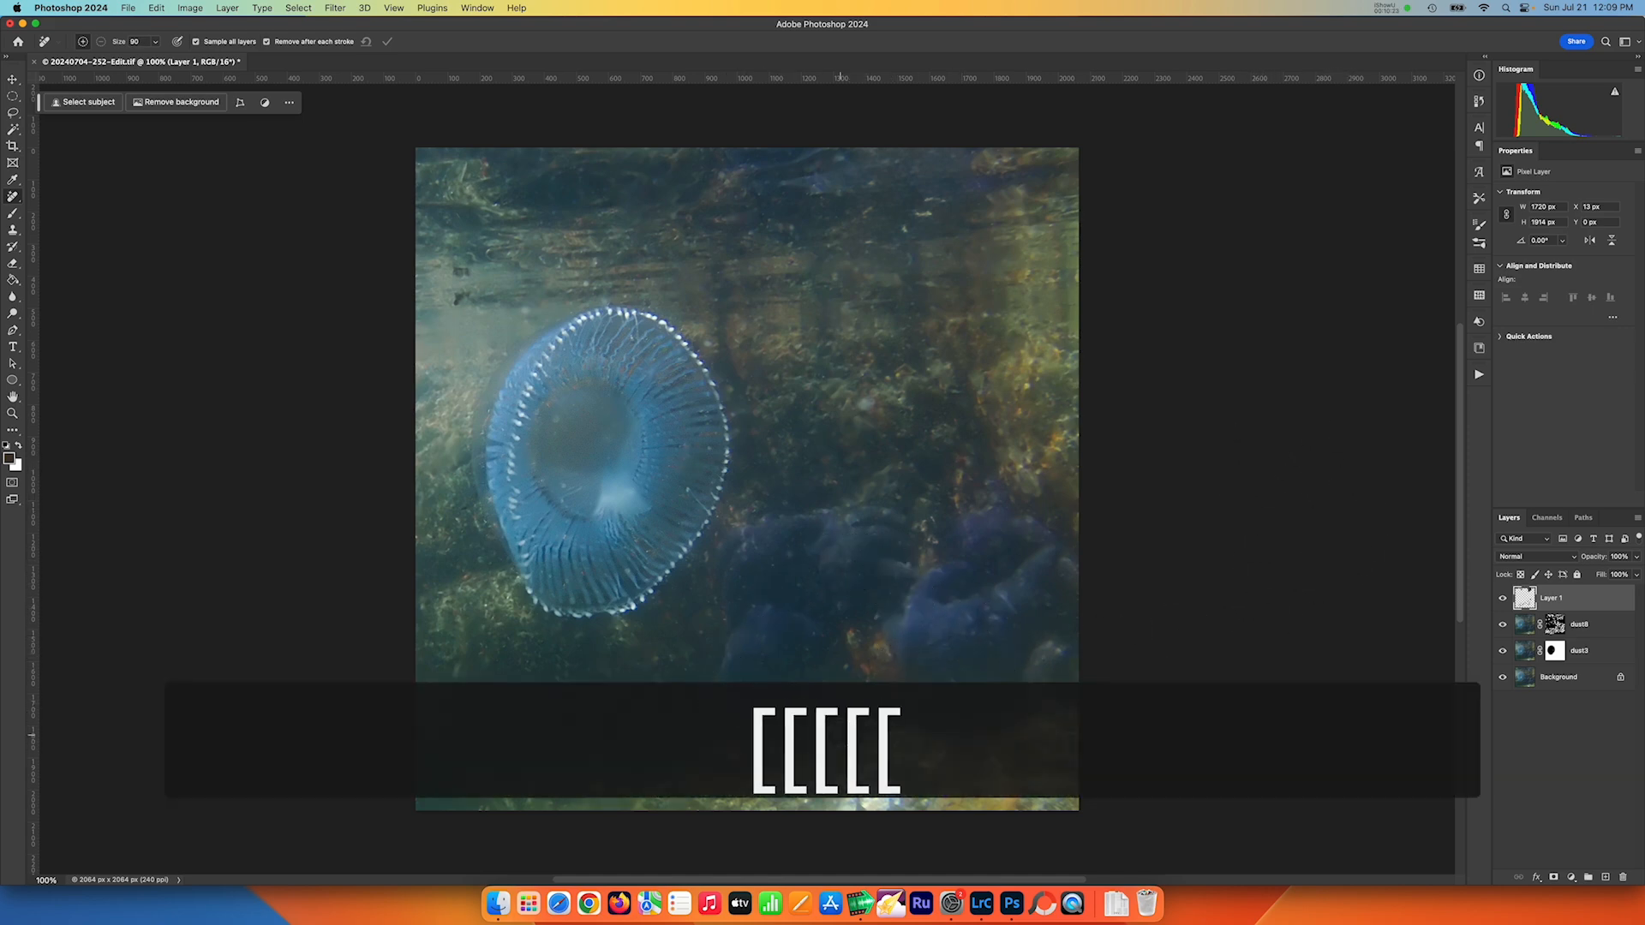
{"action": "left_click", "coordinate": [841, 668]}
{"action": "left_click", "coordinate": [876, 615]}
{"action": "left_click", "coordinate": [872, 623]}
Erase the remaining particles in the dark water below and to the lower right of the jellyfish.
{"action": "left_click", "coordinate": [759, 742]}
{"action": "left_click", "coordinate": [705, 725]}
{"action": "left_click", "coordinate": [681, 691]}
{"action": "left_click", "coordinate": [701, 691]}
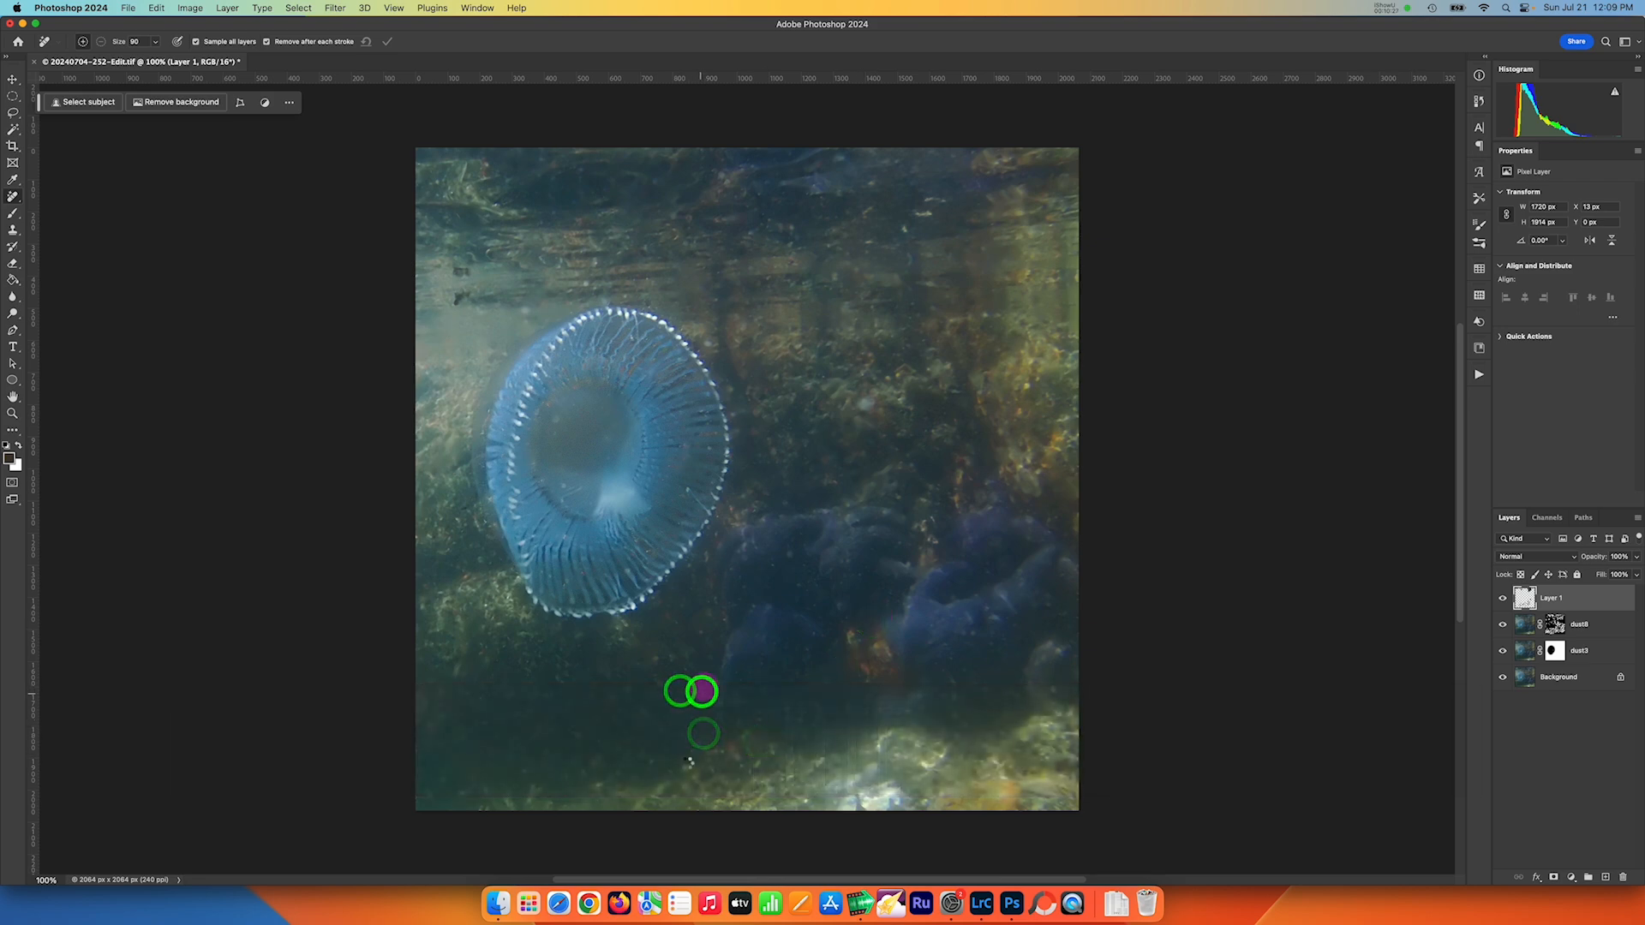
{"action": "left_click", "coordinate": [651, 760]}
{"action": "left_click", "coordinate": [703, 638]}
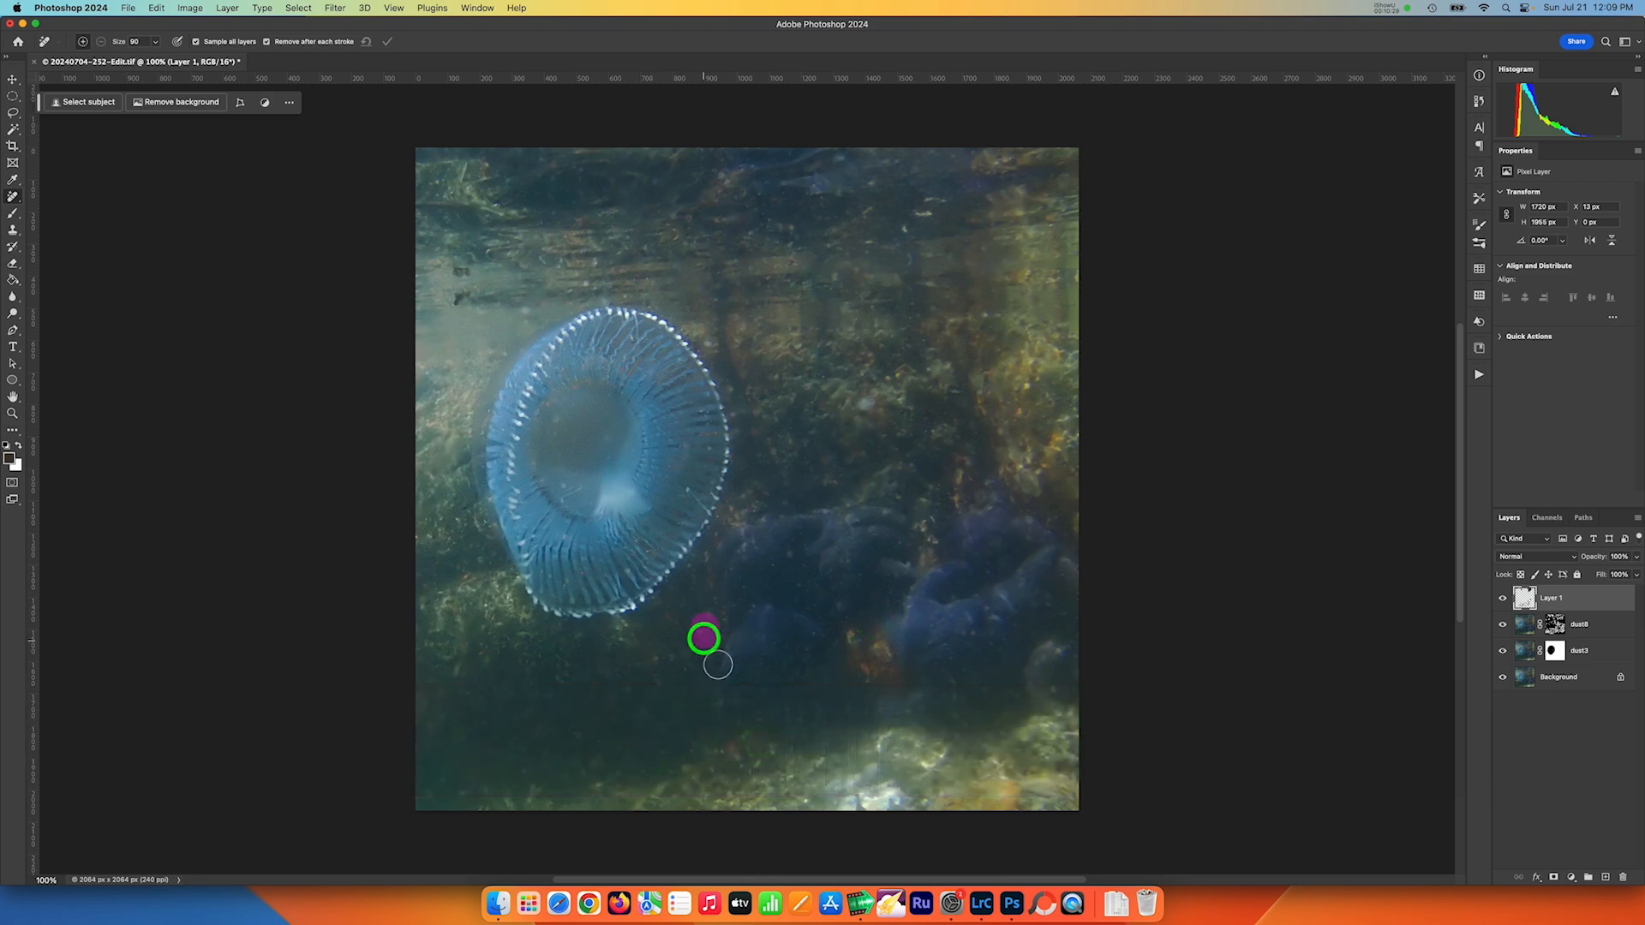
Erase the last specks below the jellyfish and near the water surface, including the two dark marks to its upper left.
{"action": "left_click", "coordinate": [707, 659]}
{"action": "left_click", "coordinate": [751, 614]}
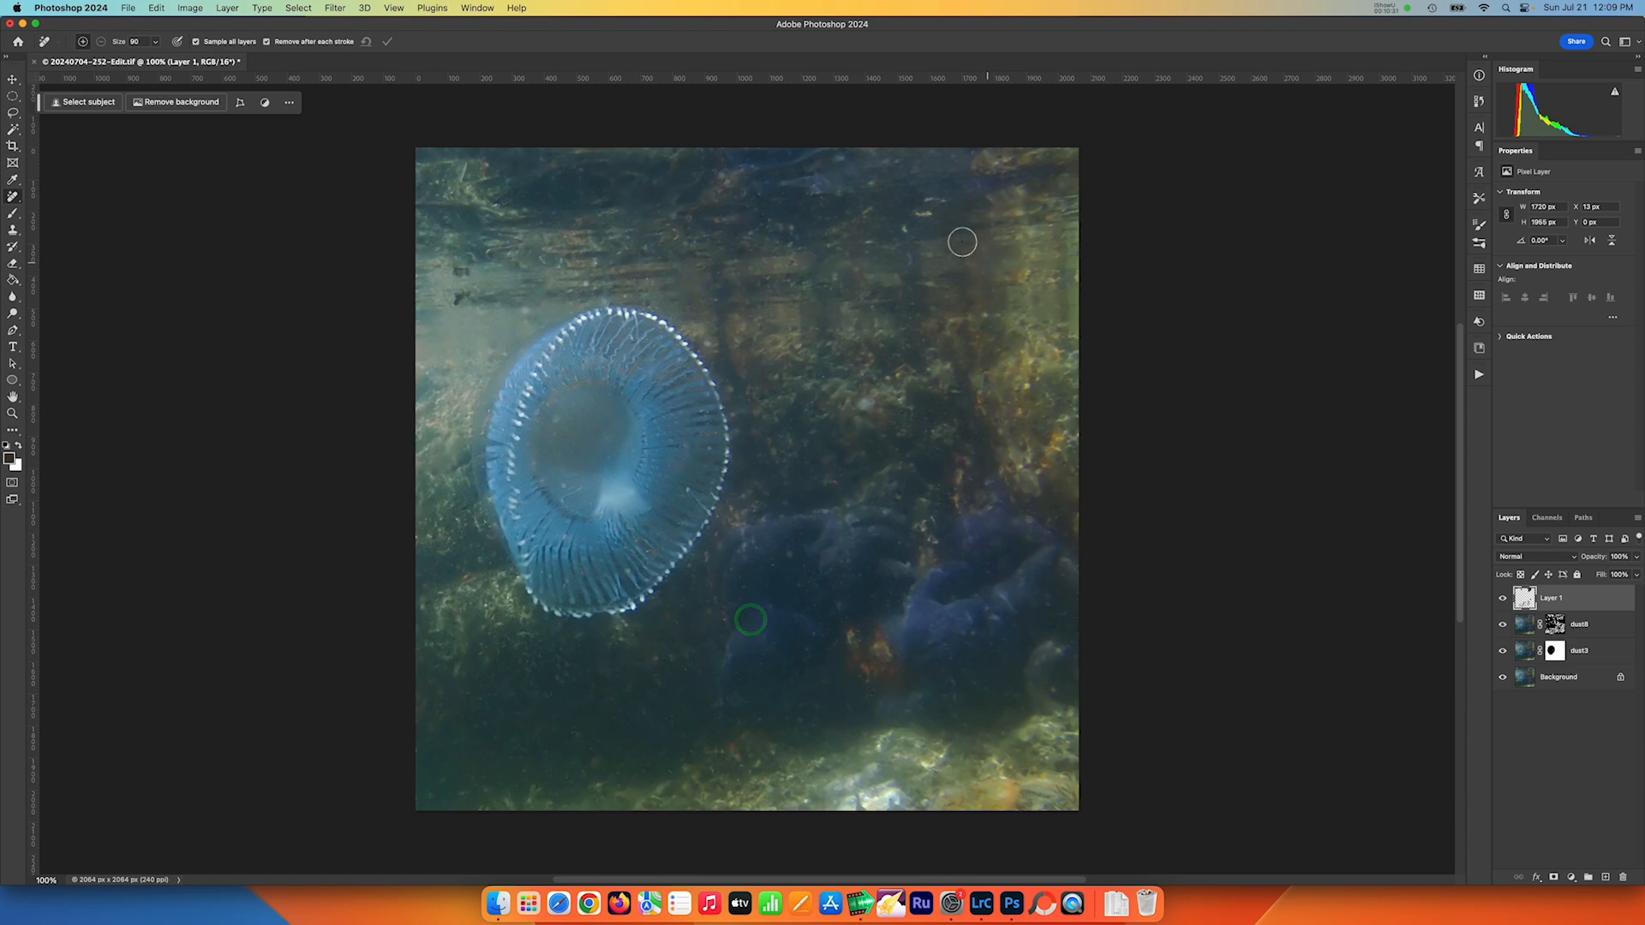
{"action": "left_click", "coordinate": [906, 228]}
{"action": "left_click", "coordinate": [935, 201]}
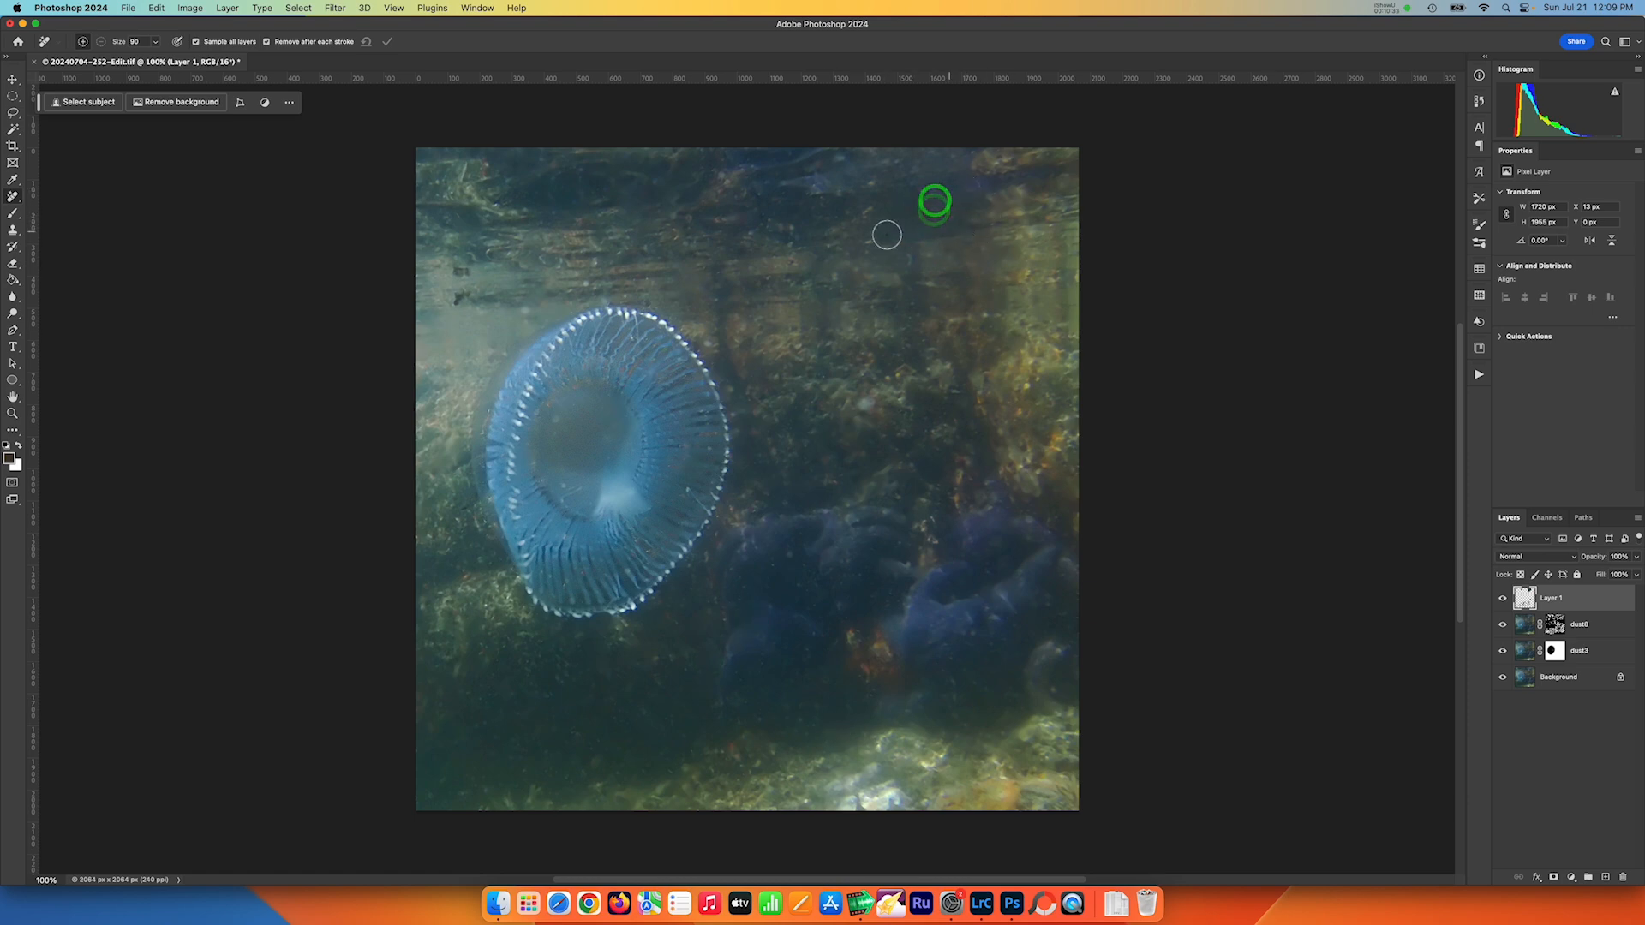
{"action": "left_click", "coordinate": [463, 297]}
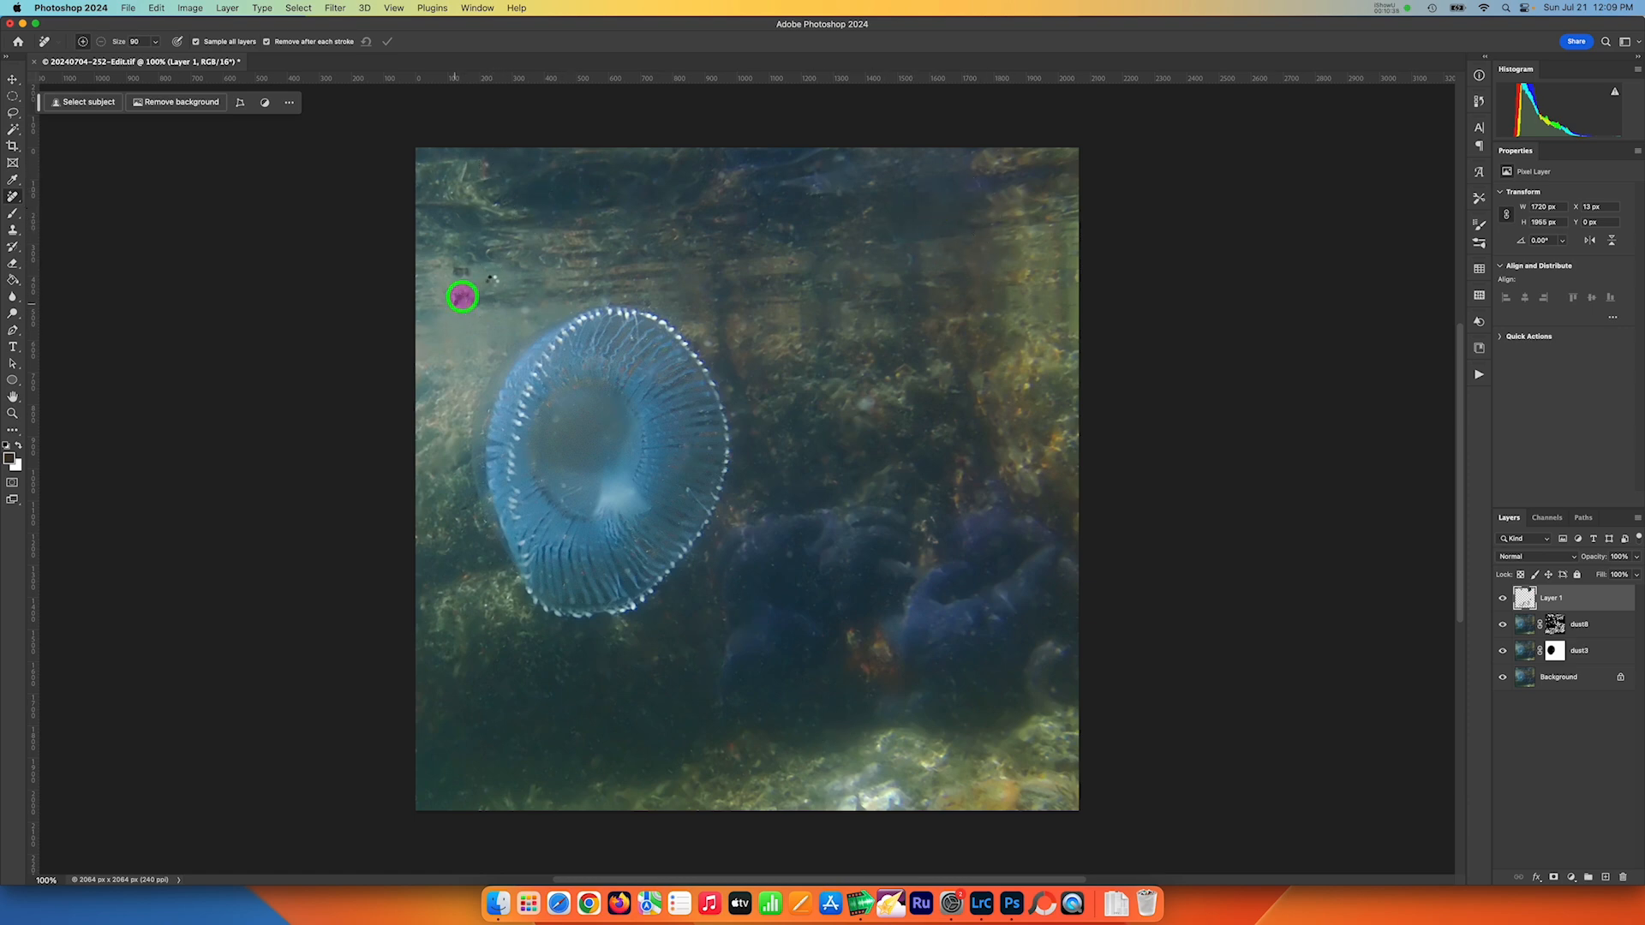
{"action": "left_click", "coordinate": [464, 269]}
Rename the retouching layer as remove.
{"action": "left_click", "coordinate": [1554, 598]}
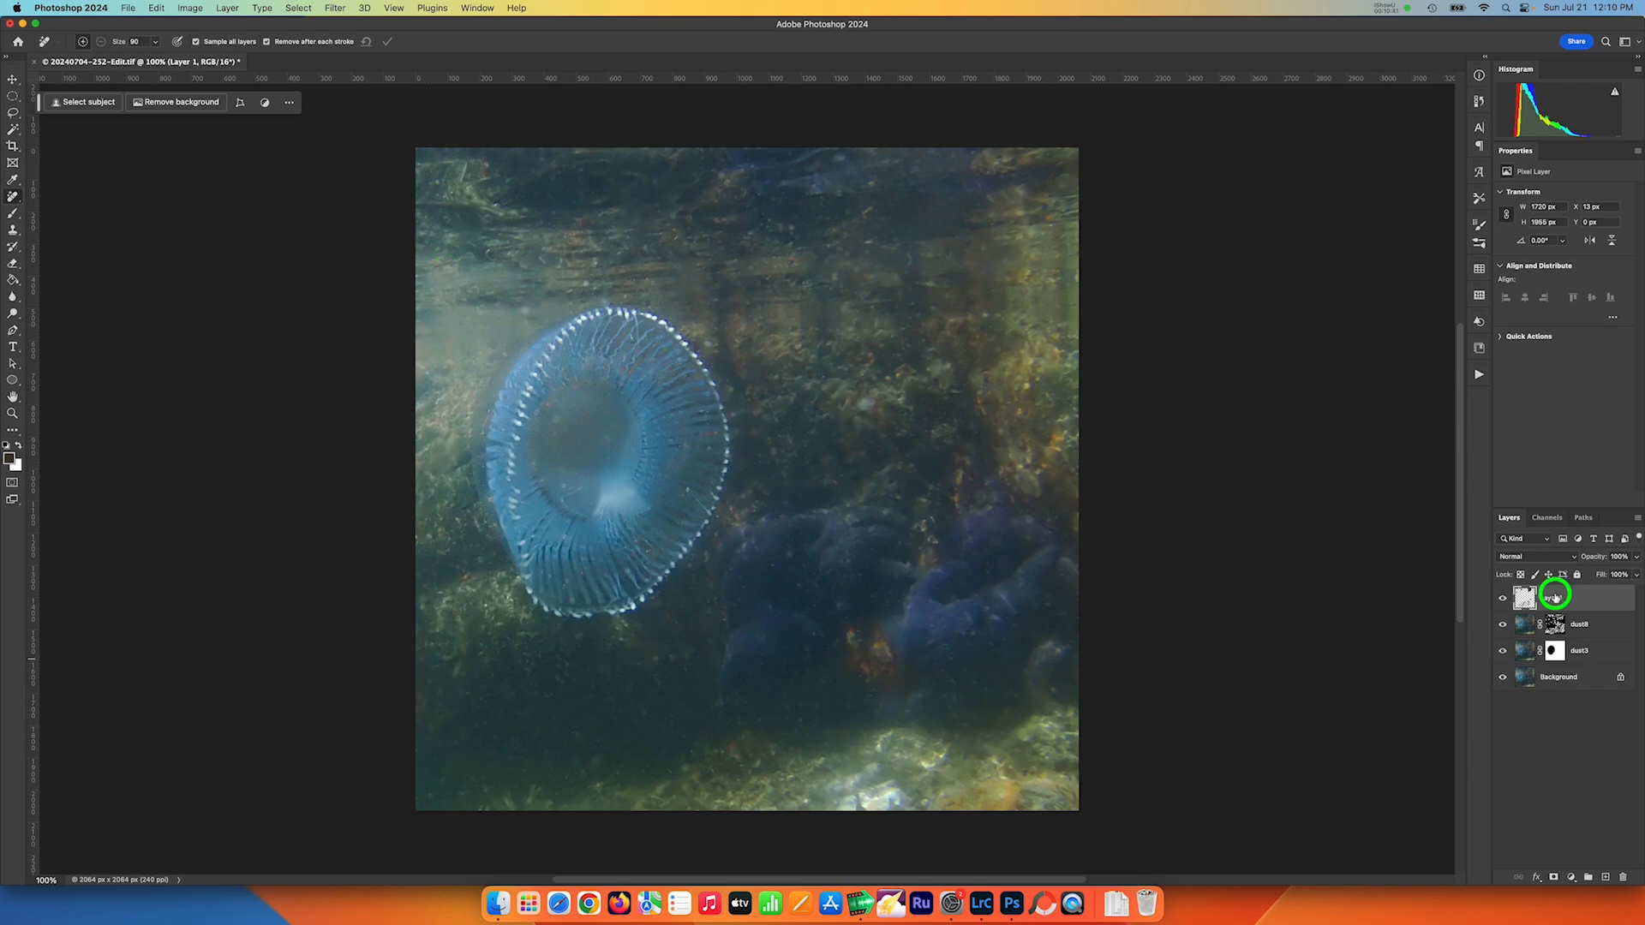
{"action": "type", "text": "remove"}
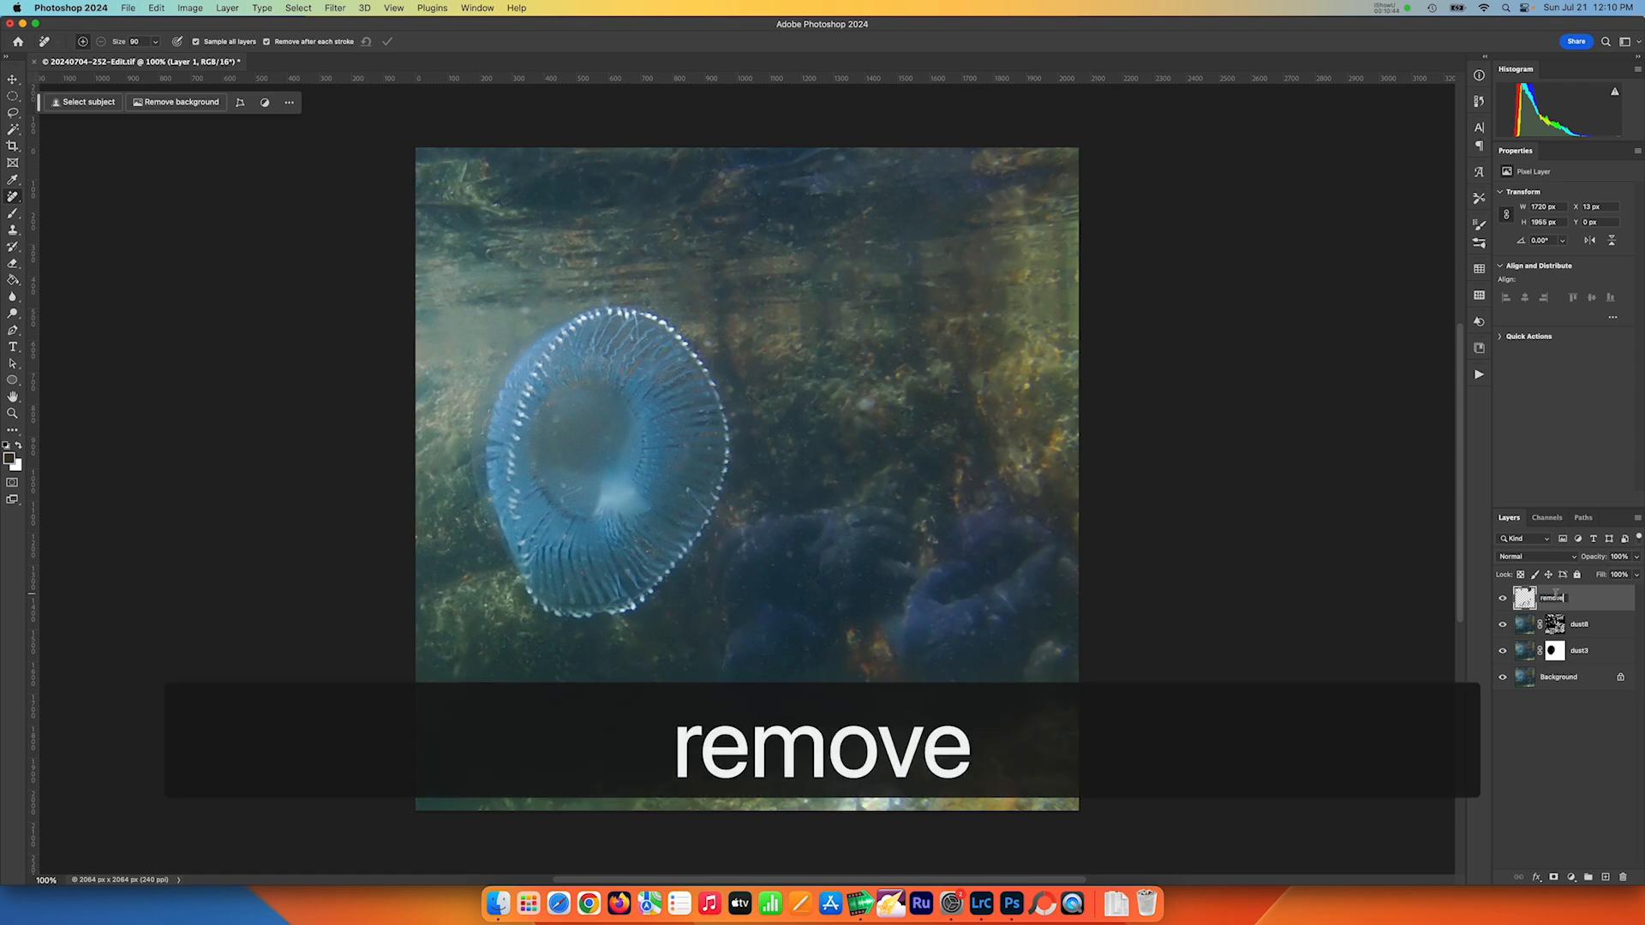
{"action": "key", "text": "Return"}
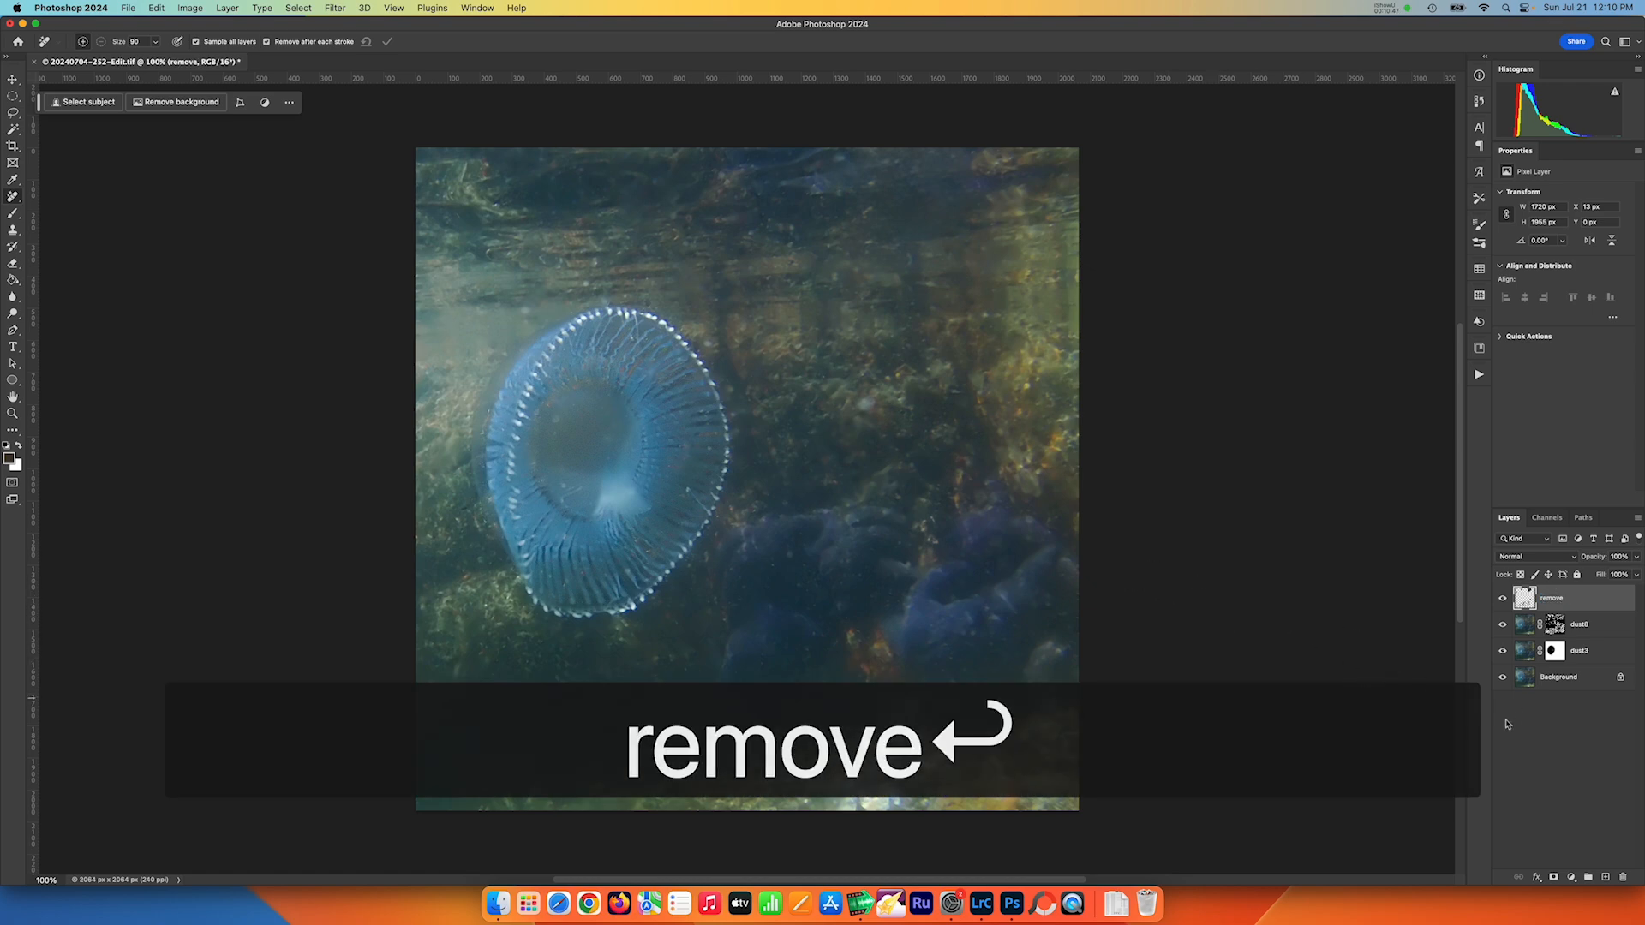
Compare the photo with and without the remove layer, and the original background alone against the full layer stack.
{"action": "left_click", "coordinate": [1502, 600]}
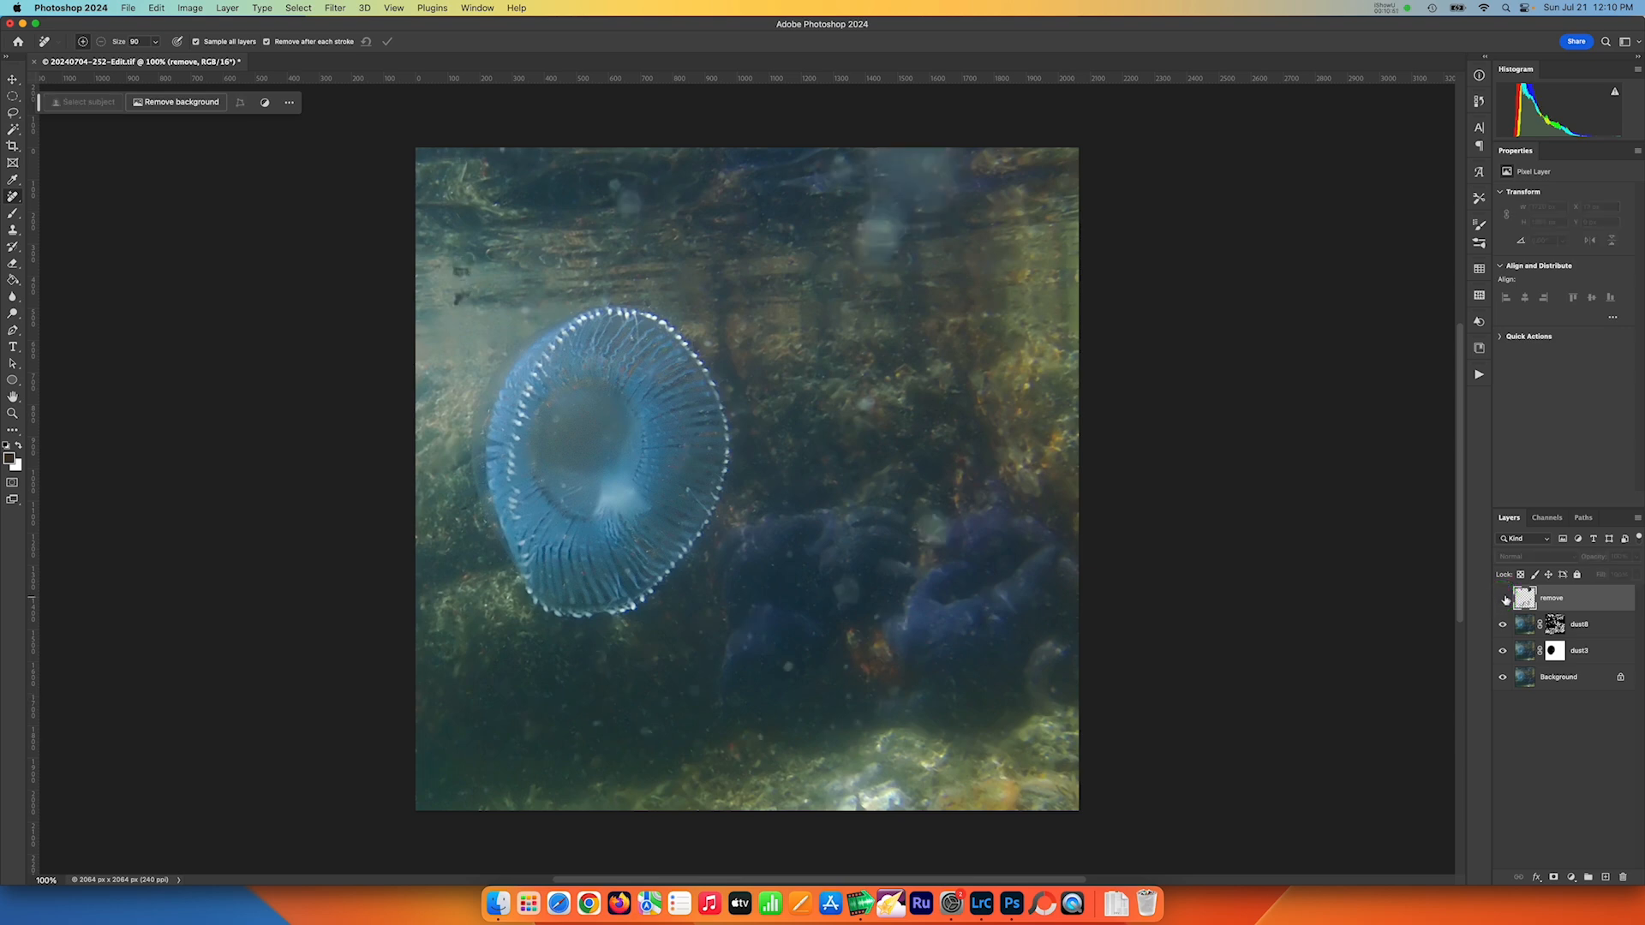
{"action": "left_click", "coordinate": [1503, 599]}
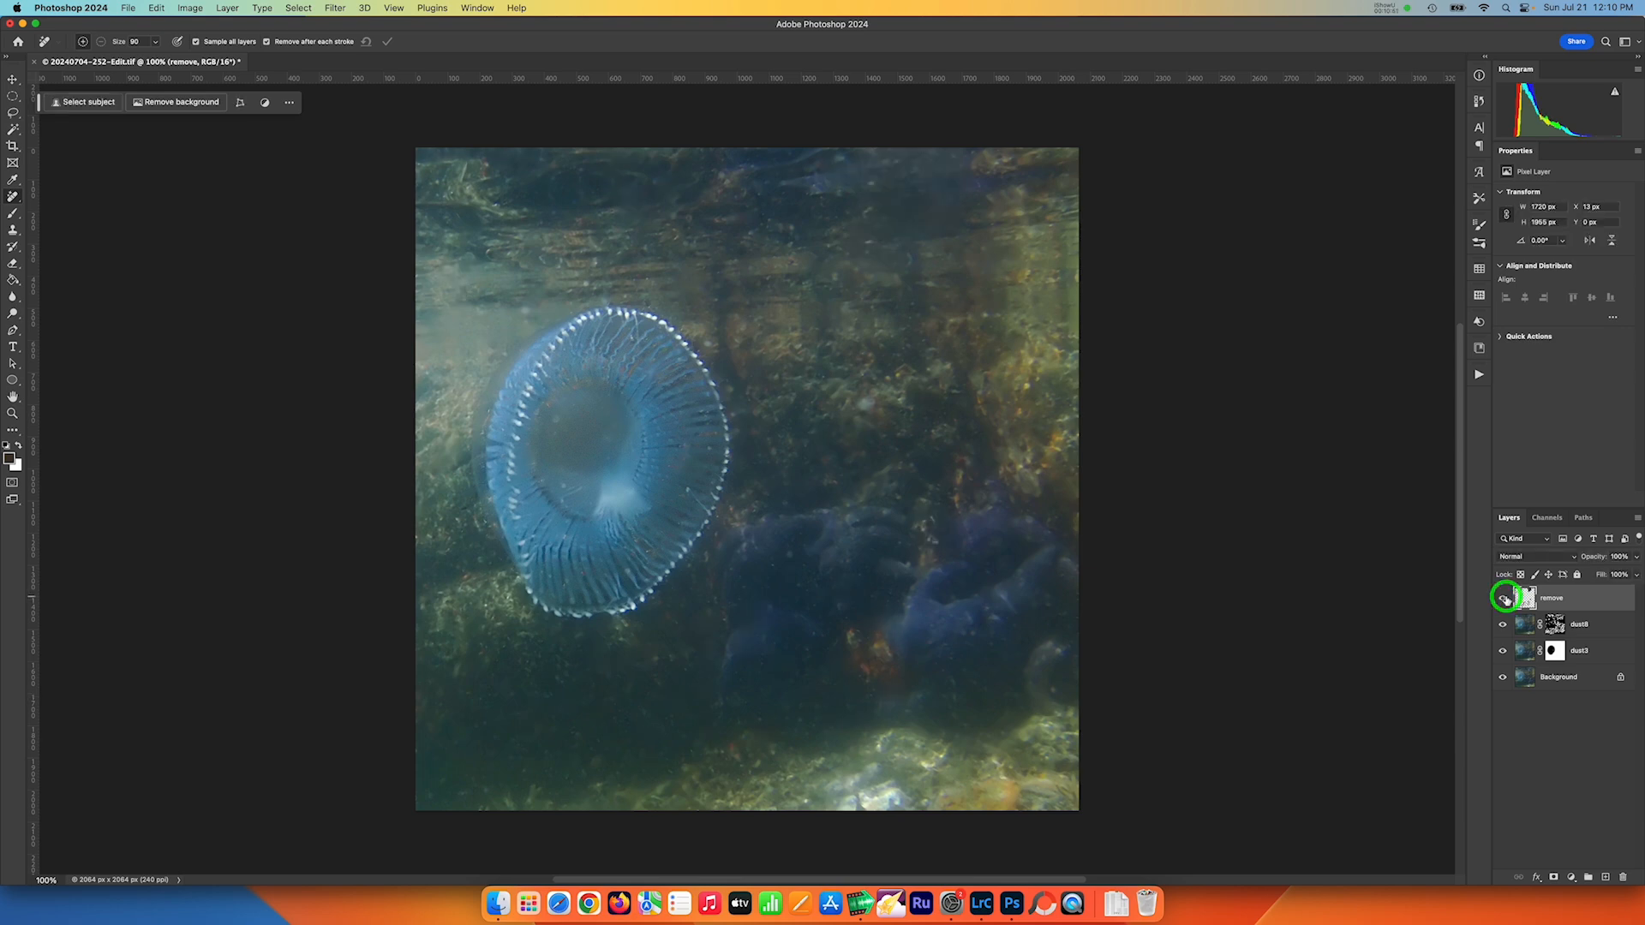
{"action": "left_click", "coordinate": [1503, 679], "text": "alt"}
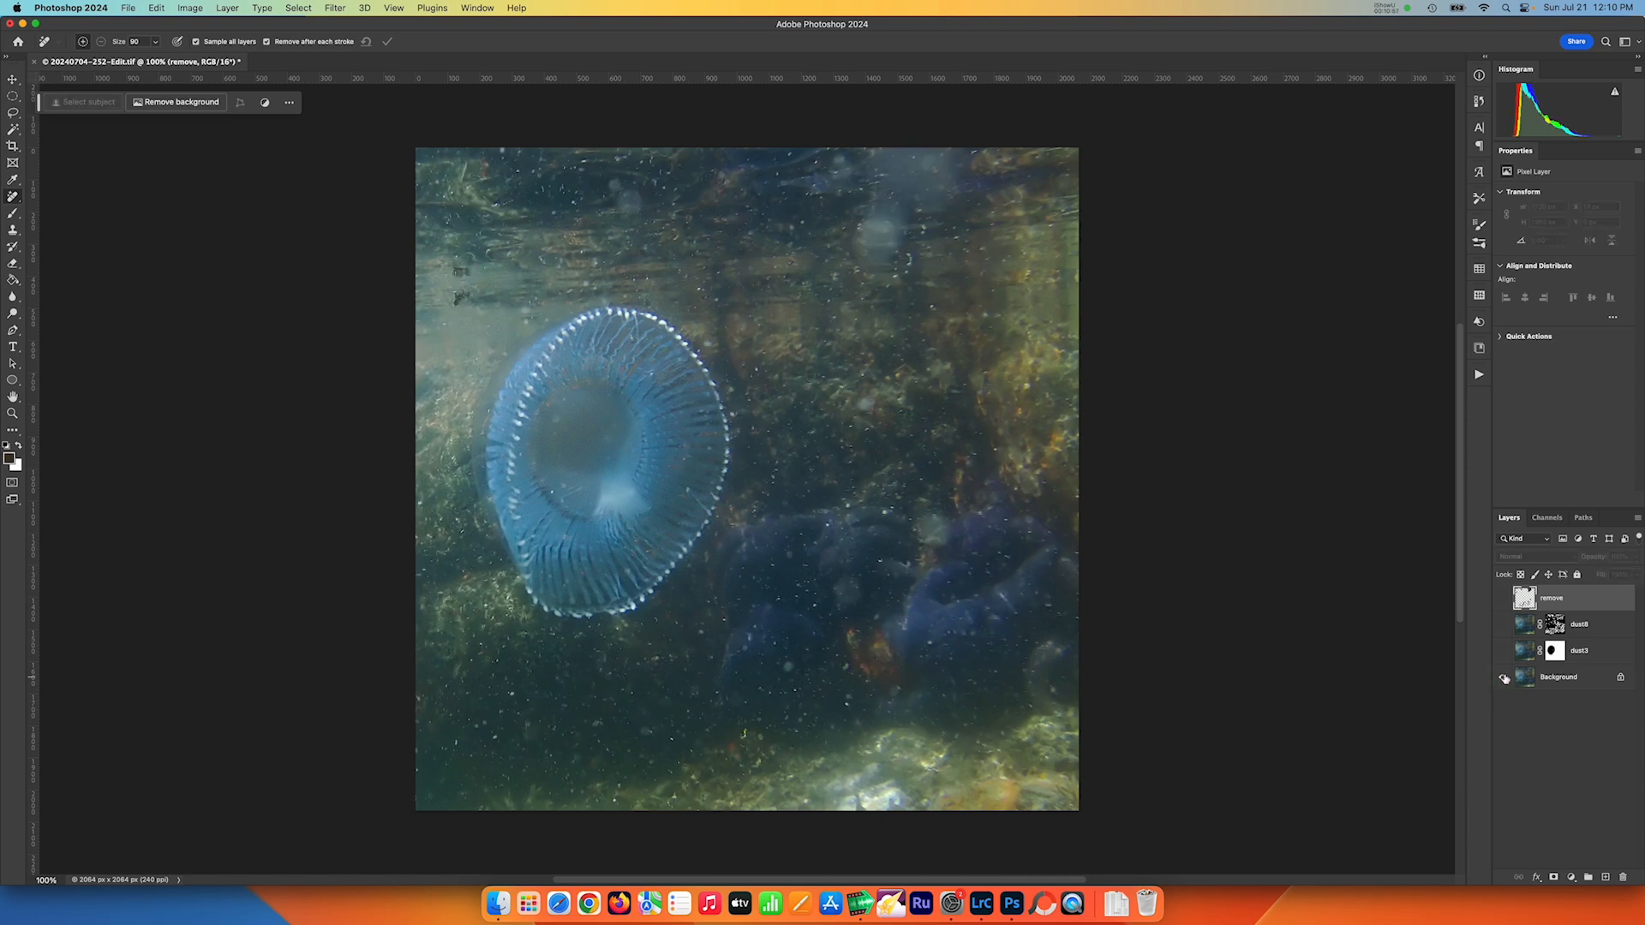
{"action": "left_click", "coordinate": [1504, 679], "text": "alt"}
{"action": "left_click", "coordinate": [1504, 678], "text": "alt"}
{"action": "left_click", "coordinate": [1505, 679], "text": "alt"}
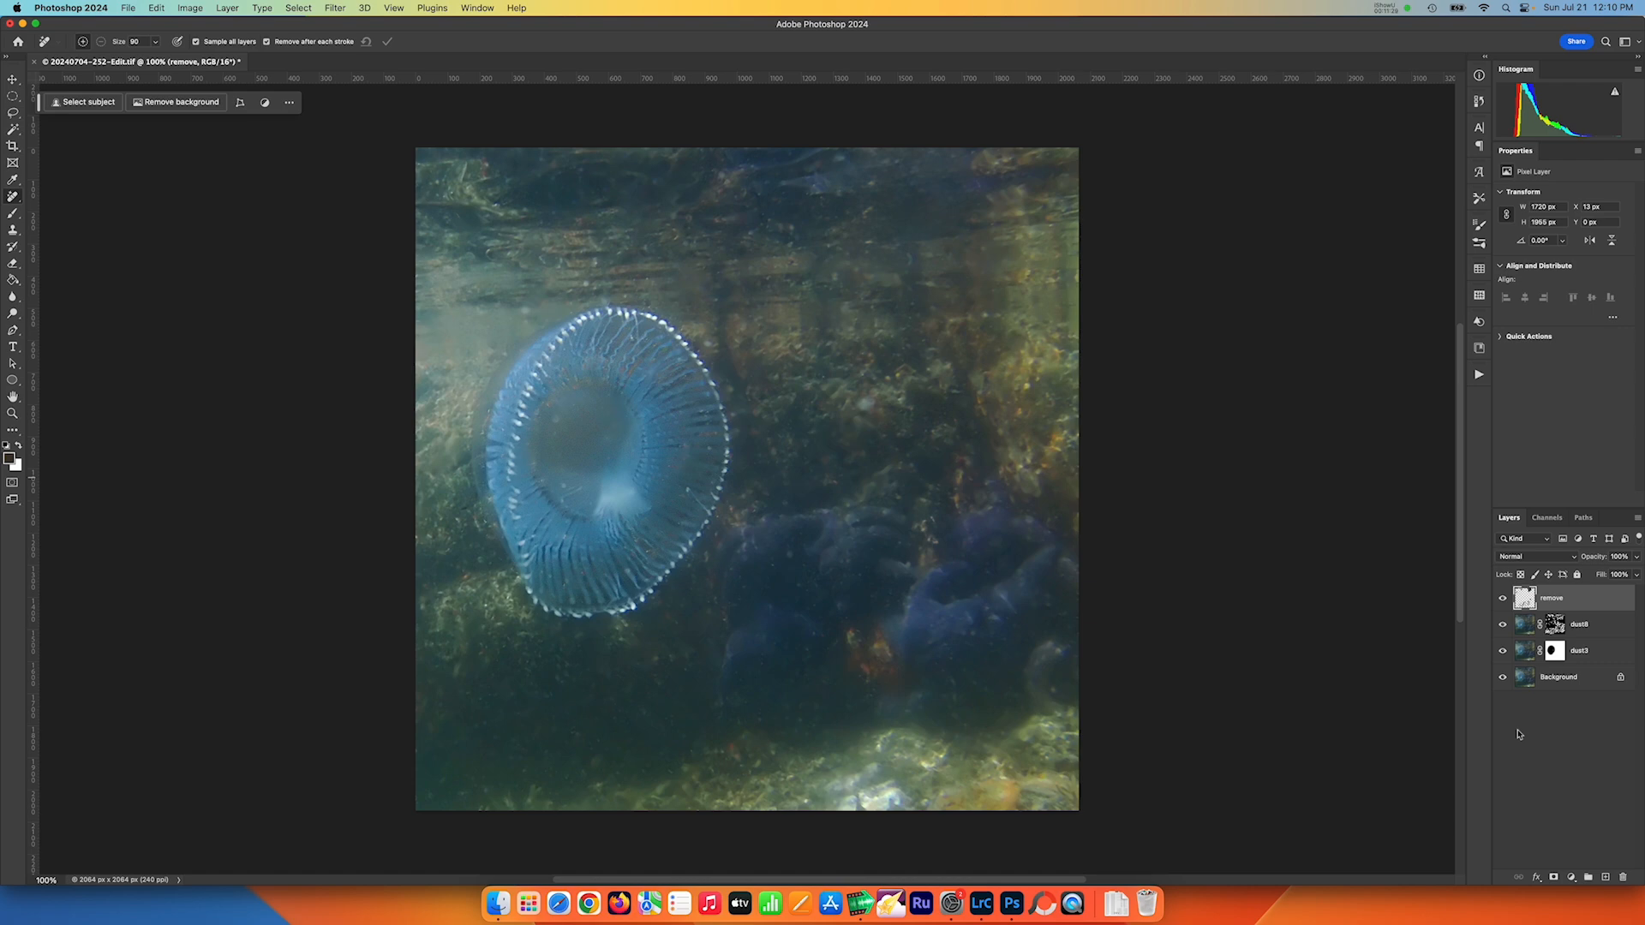
Merge all visible layers into a new layer and open it in Luminar Neo's editing tools with an enlarged plug-in window.
{"action": "key", "text": "alt+super+shift+e"}
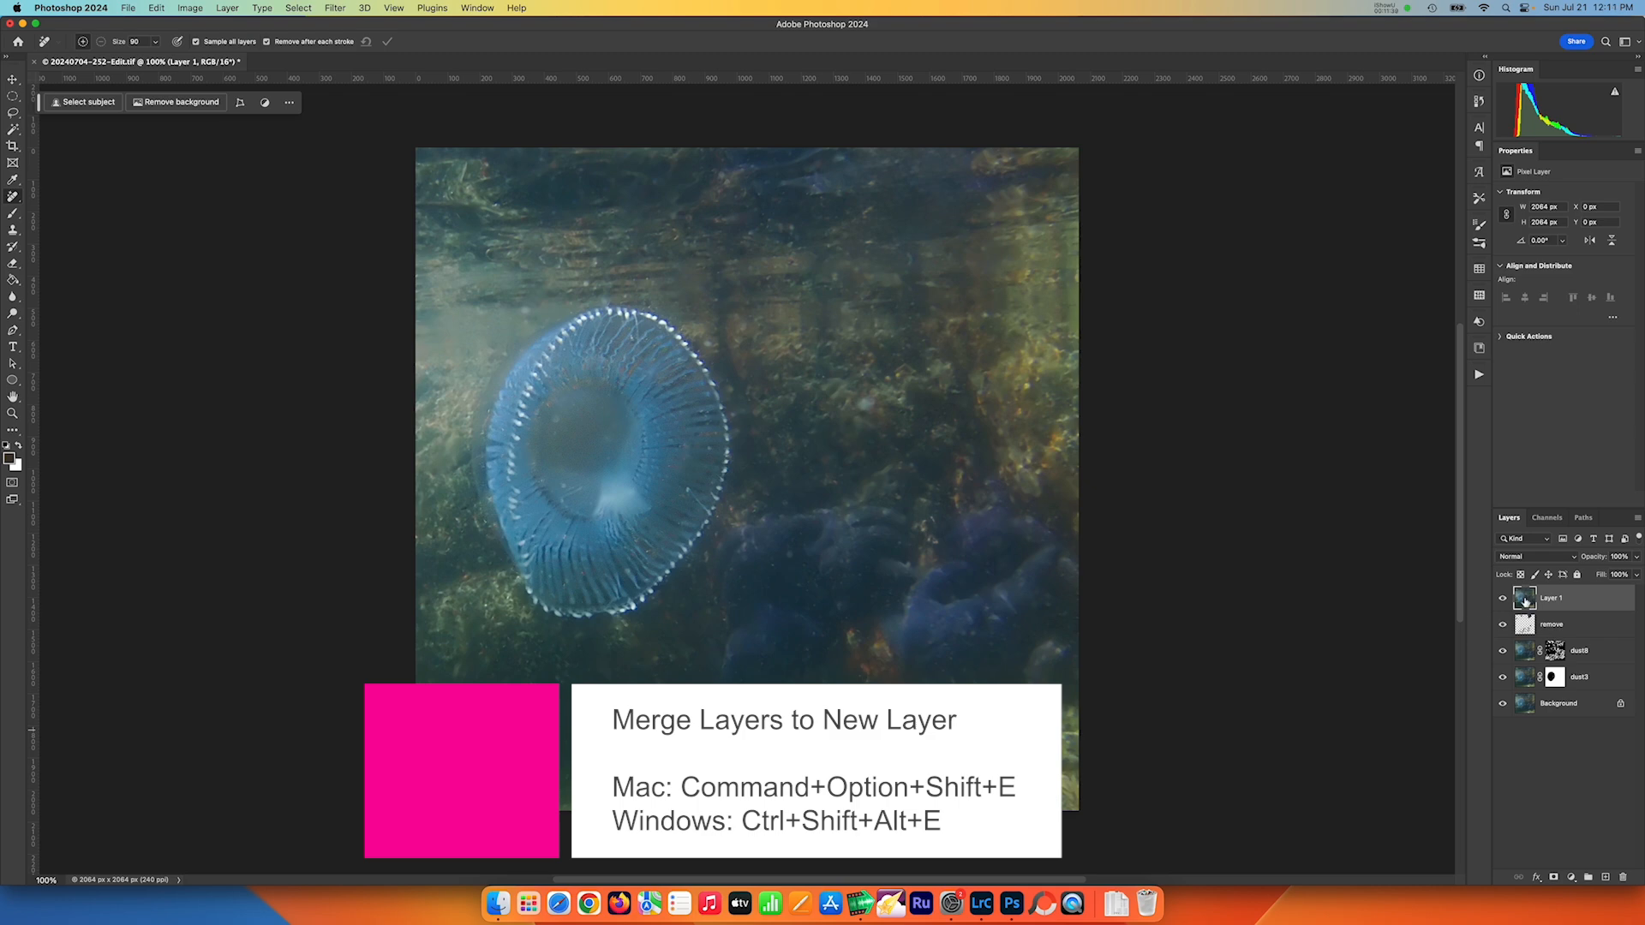
{"action": "left_click", "coordinate": [335, 7]}
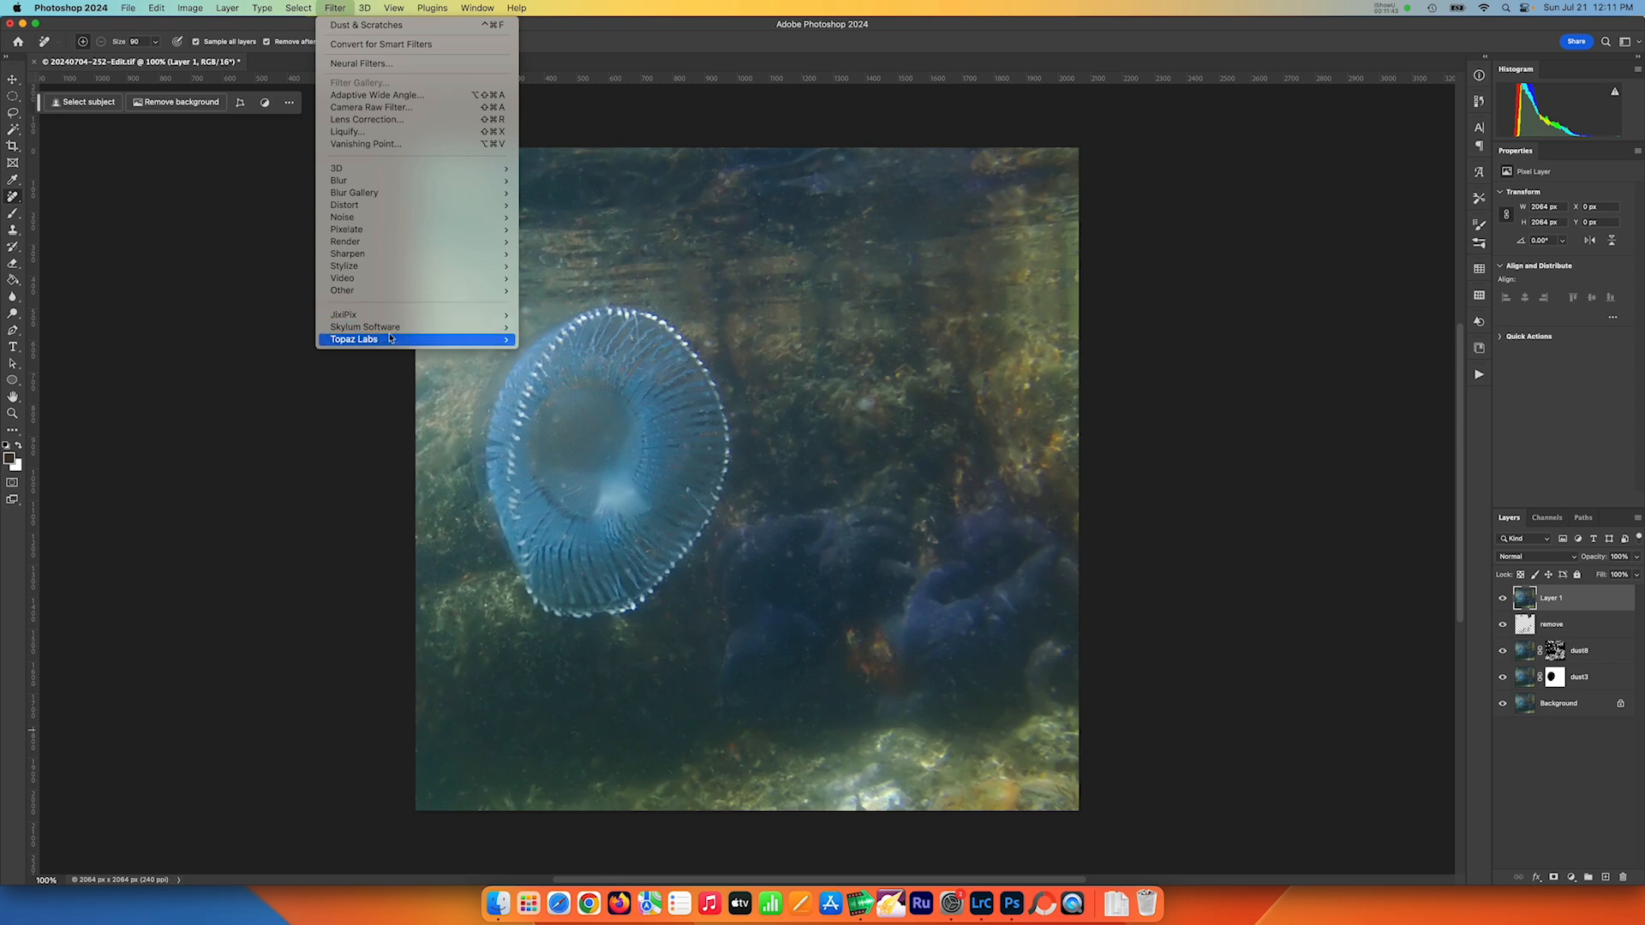
{"action": "mouse_move", "coordinate": [411, 329]}
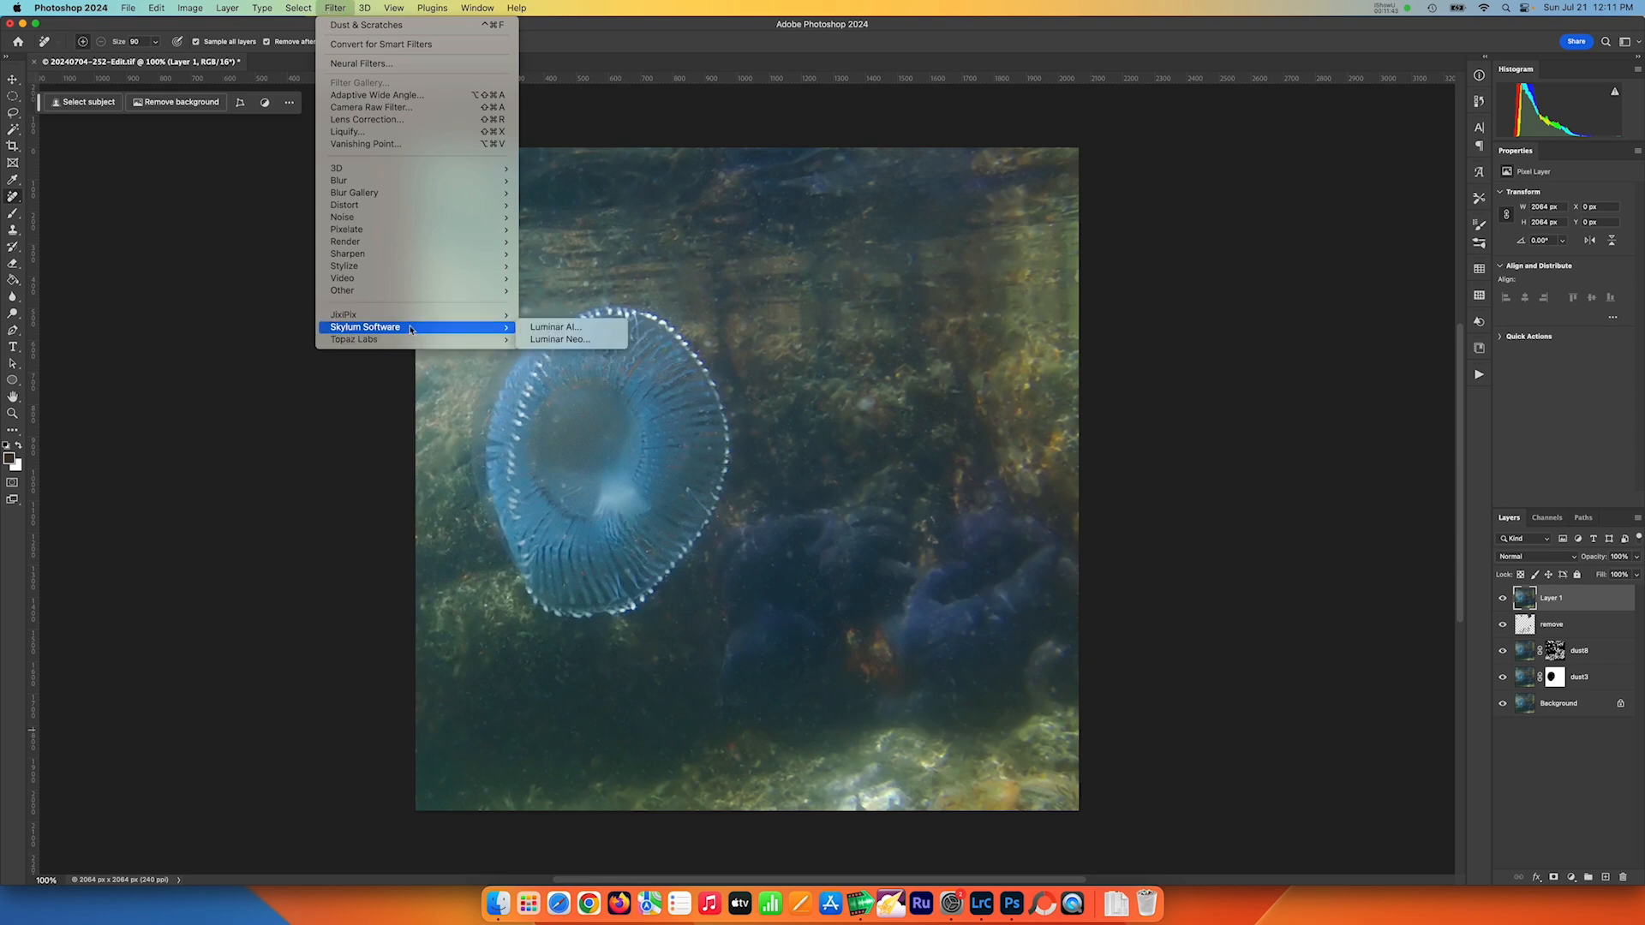
{"action": "left_click", "coordinate": [561, 340]}
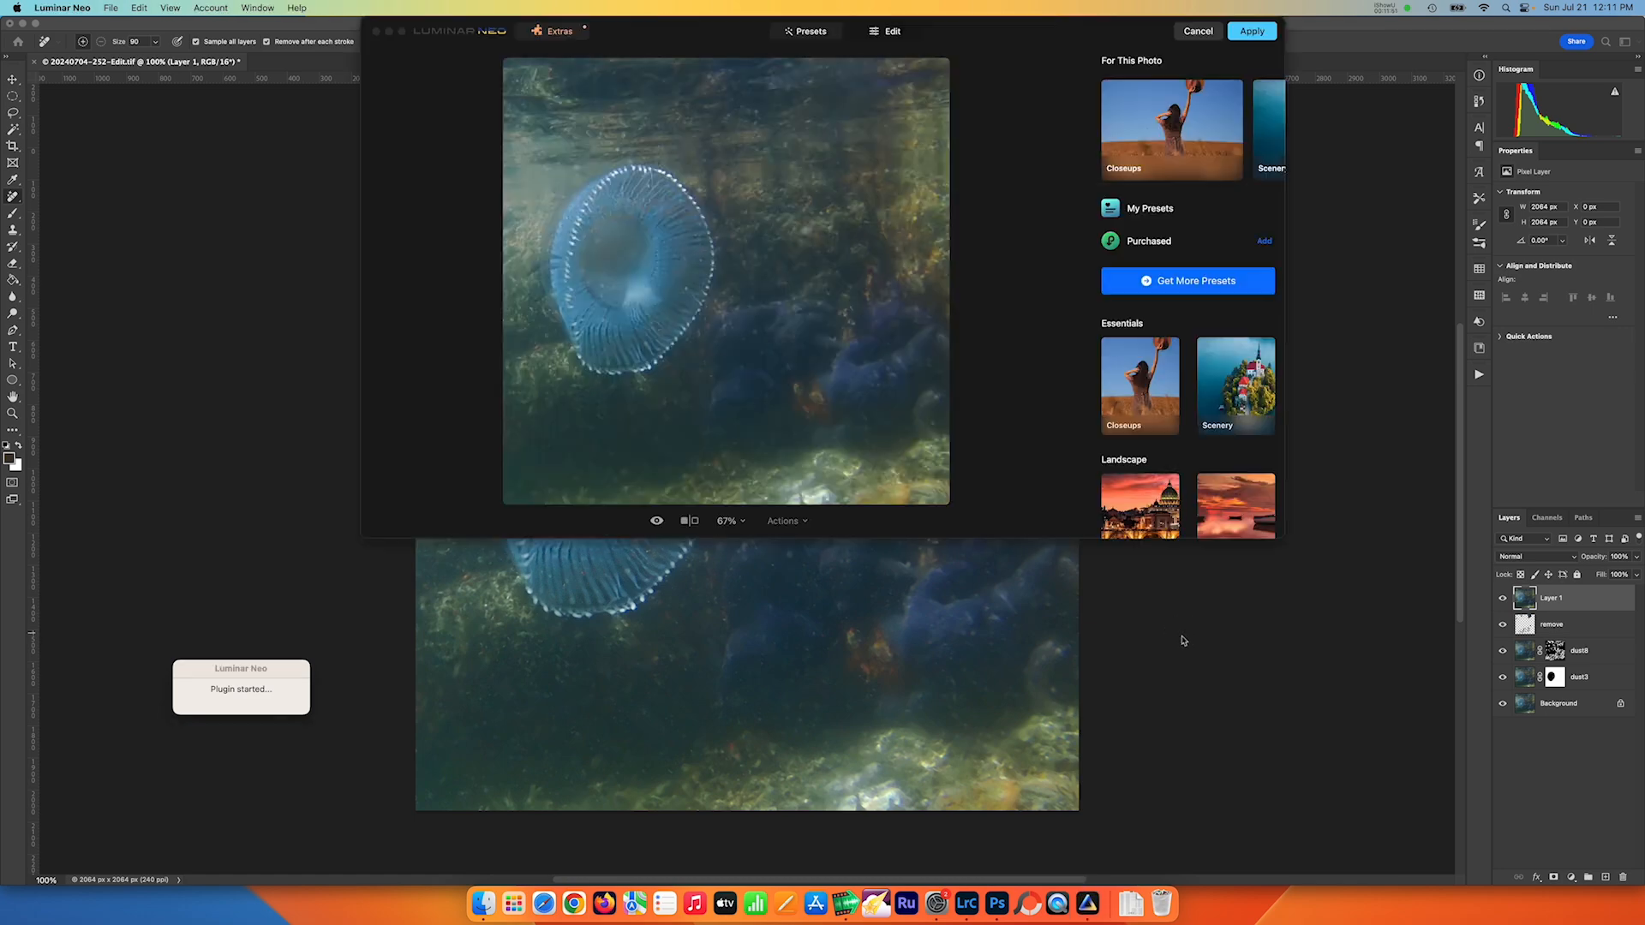
{"action": "left_click", "coordinate": [891, 32]}
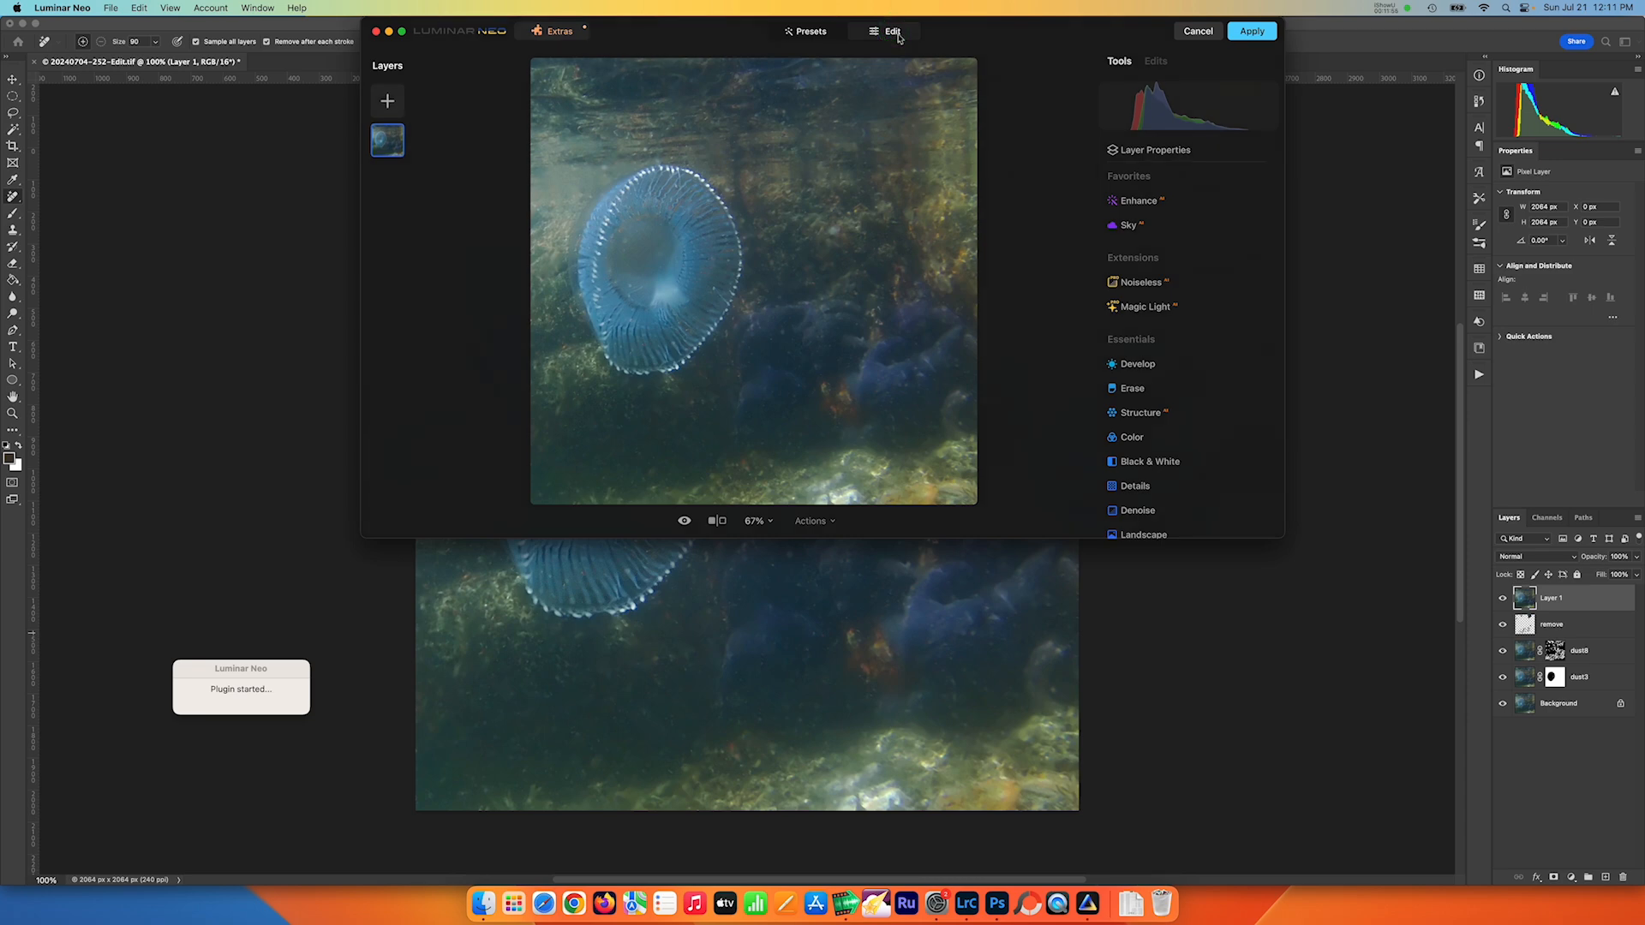
{"action": "left_click_drag", "start_coordinate": [1284, 535], "coordinate": [1468, 844]}
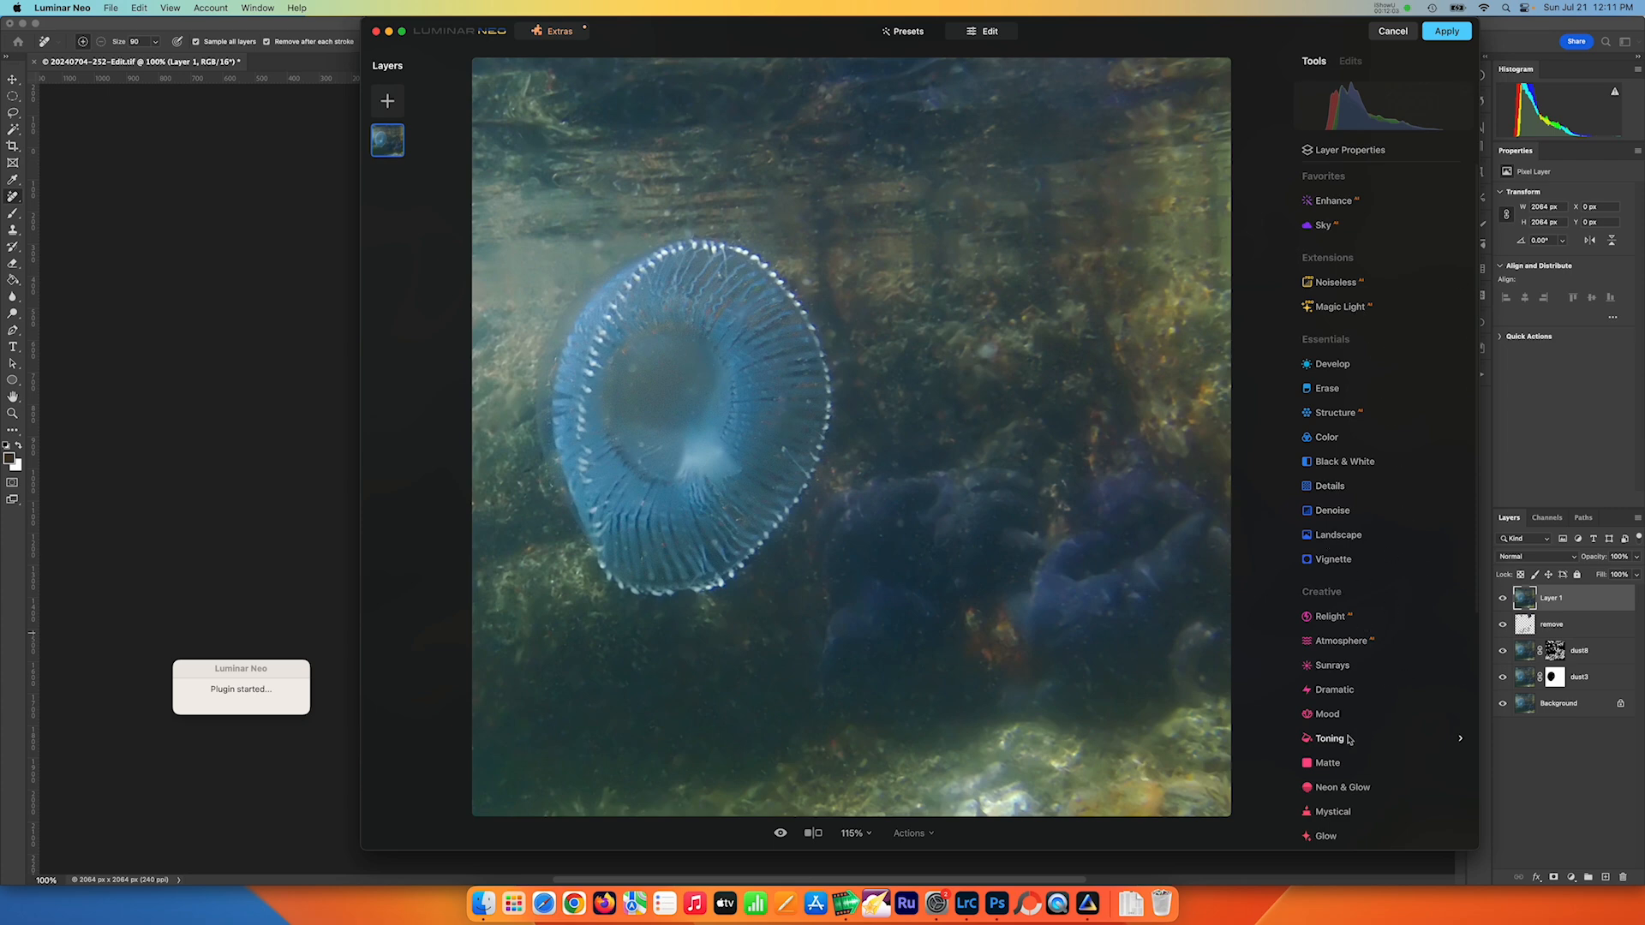
Warm the photo with the Landscape tool by setting Golden Hour to 40.
{"action": "scroll", "coordinate": [1362, 690], "scroll_direction": "down", "scroll_amount": 8}
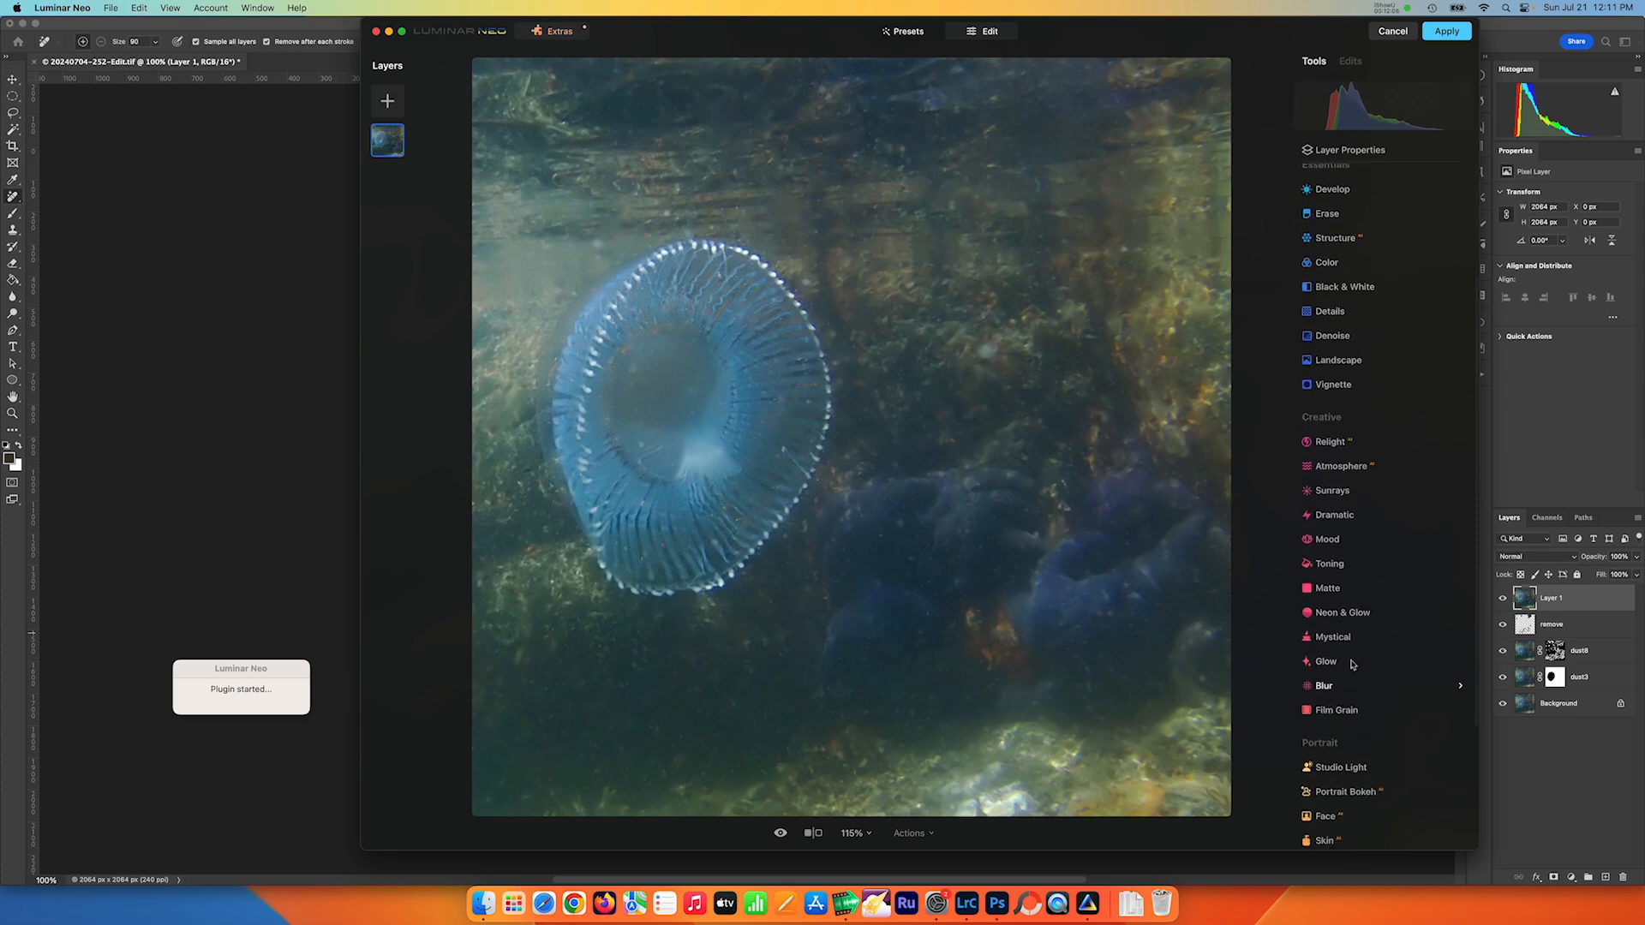
{"action": "scroll", "coordinate": [1381, 673], "scroll_direction": "up", "scroll_amount": 2}
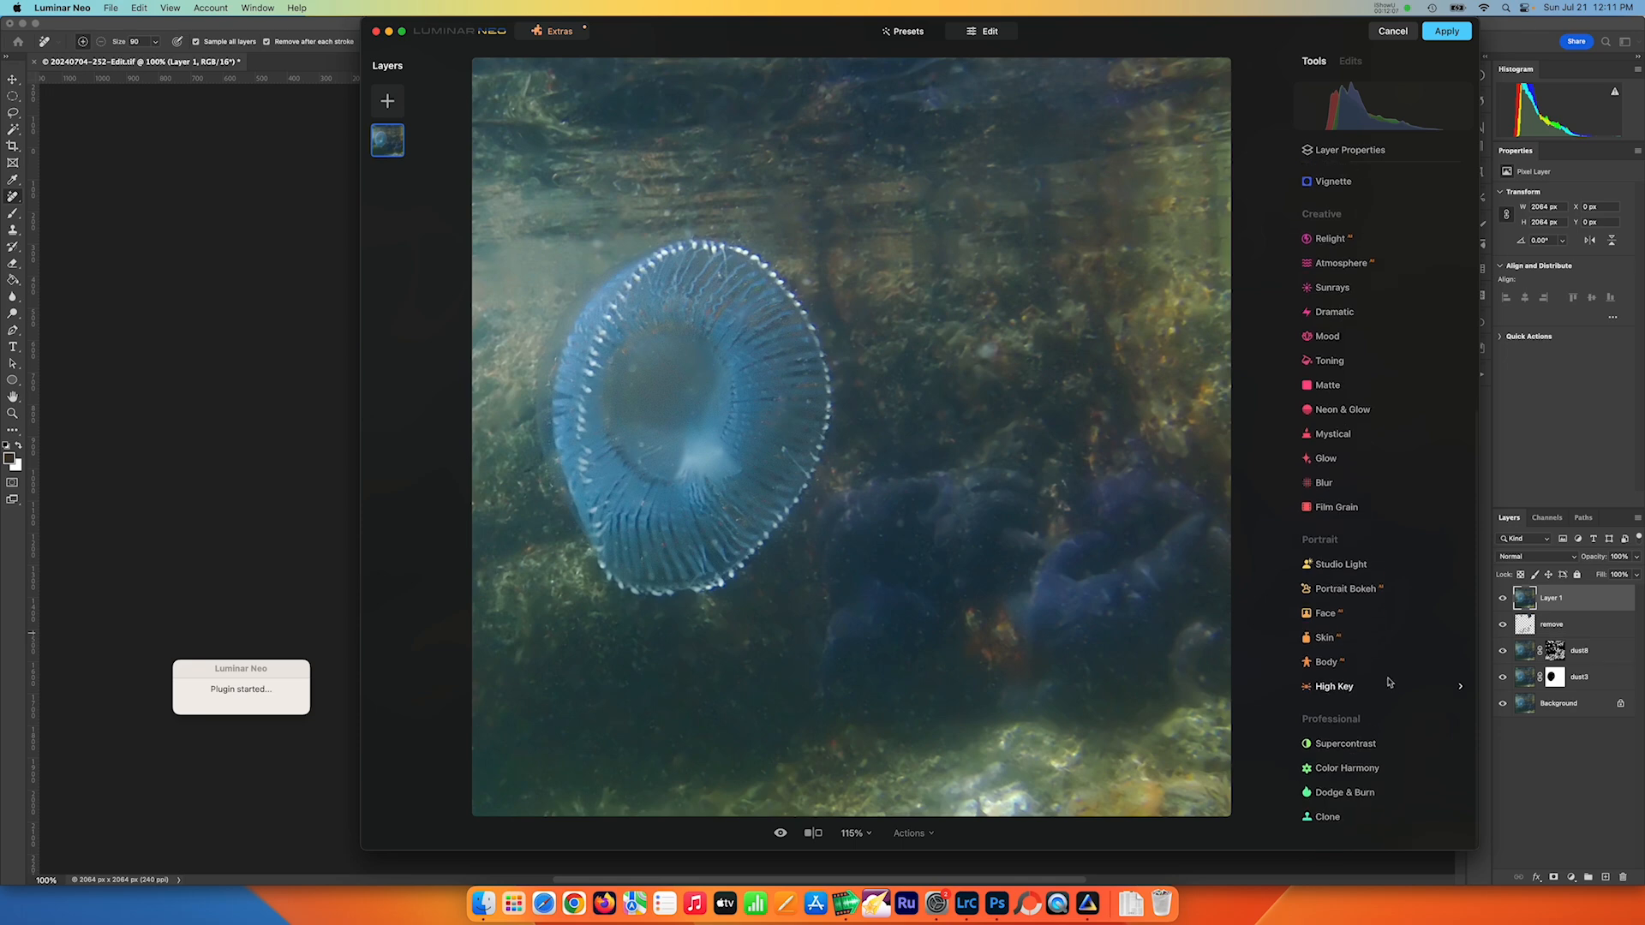
{"action": "scroll", "coordinate": [1395, 546], "scroll_direction": "up", "scroll_amount": 8}
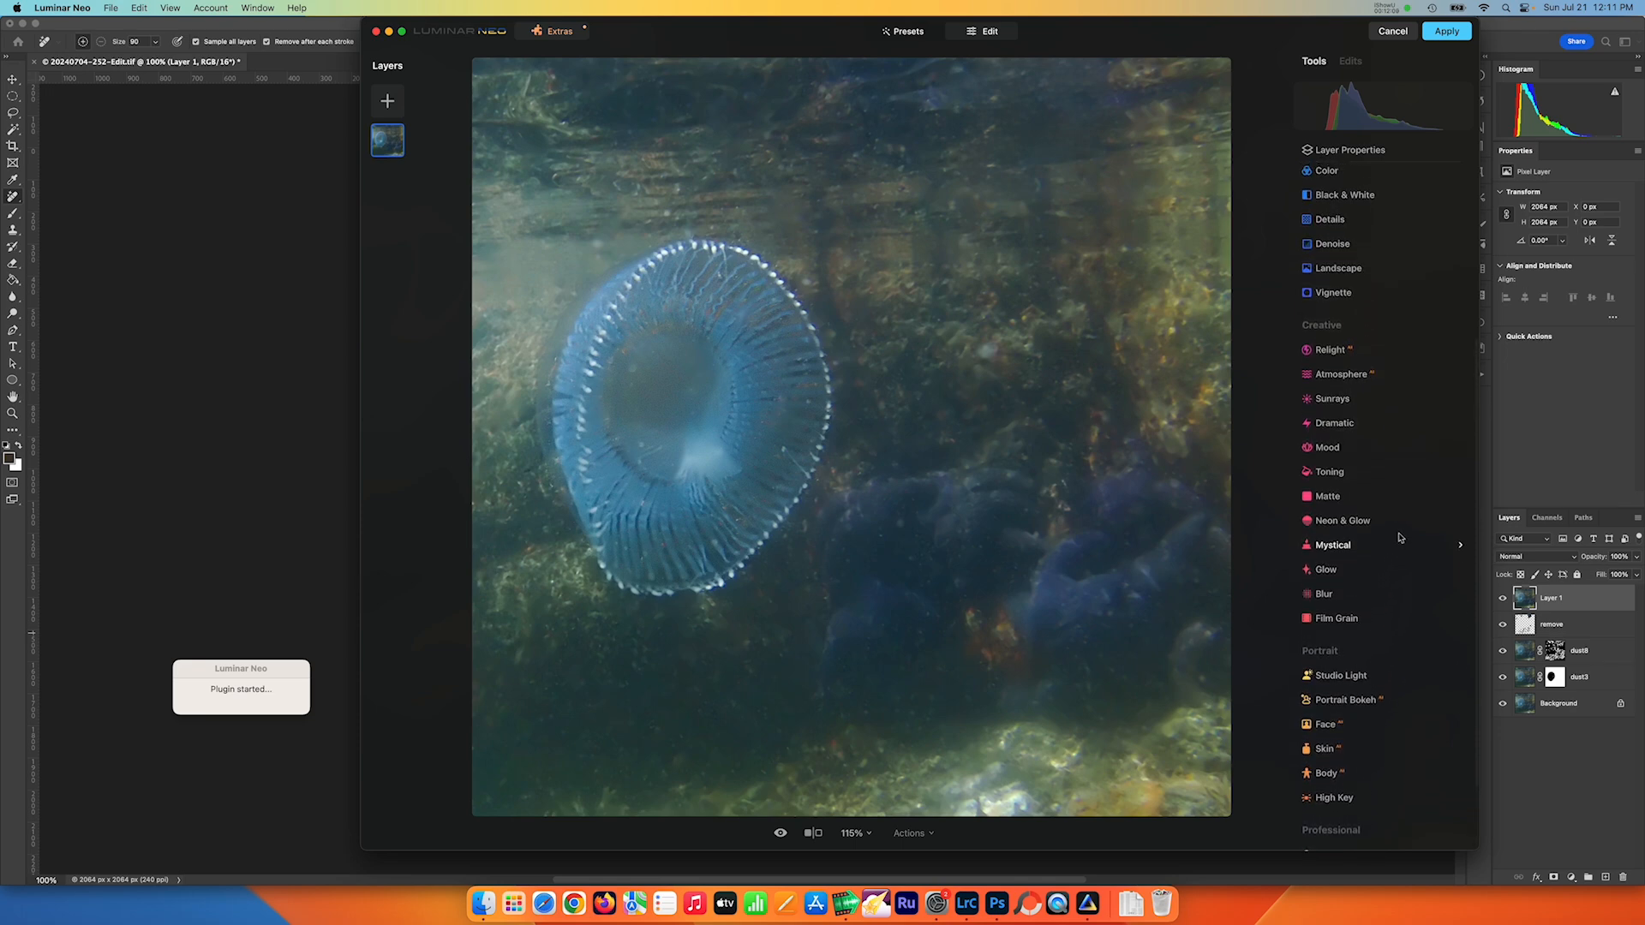
{"action": "left_click", "coordinate": [1342, 539]}
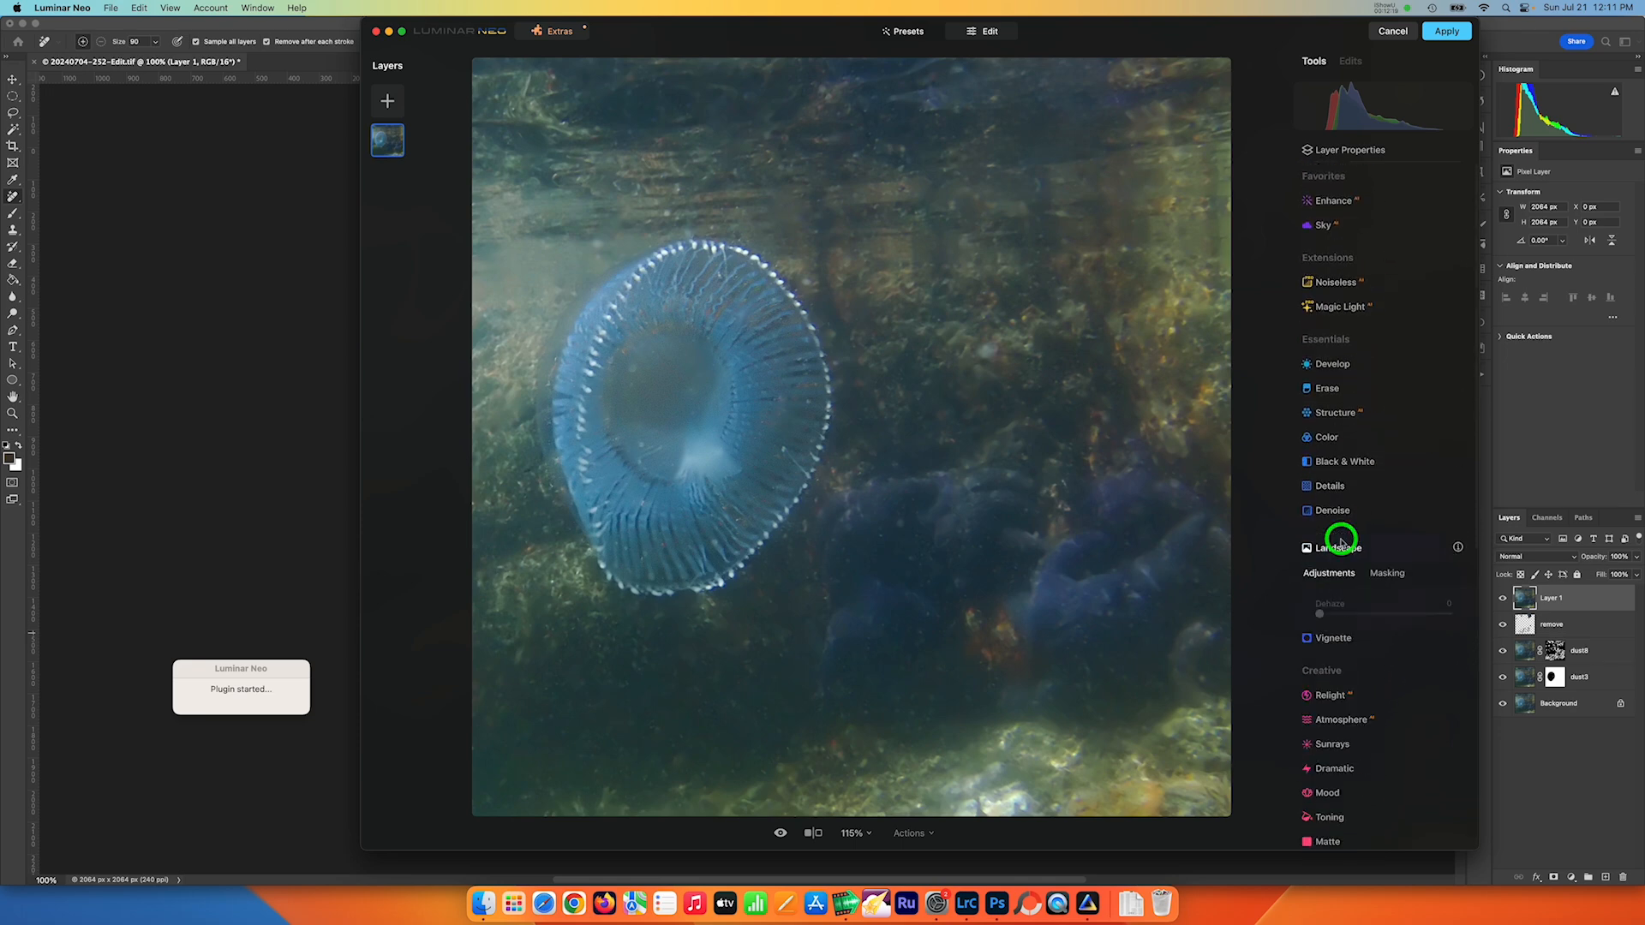
{"action": "left_click_drag", "start_coordinate": [1322, 644], "coordinate": [1373, 655]}
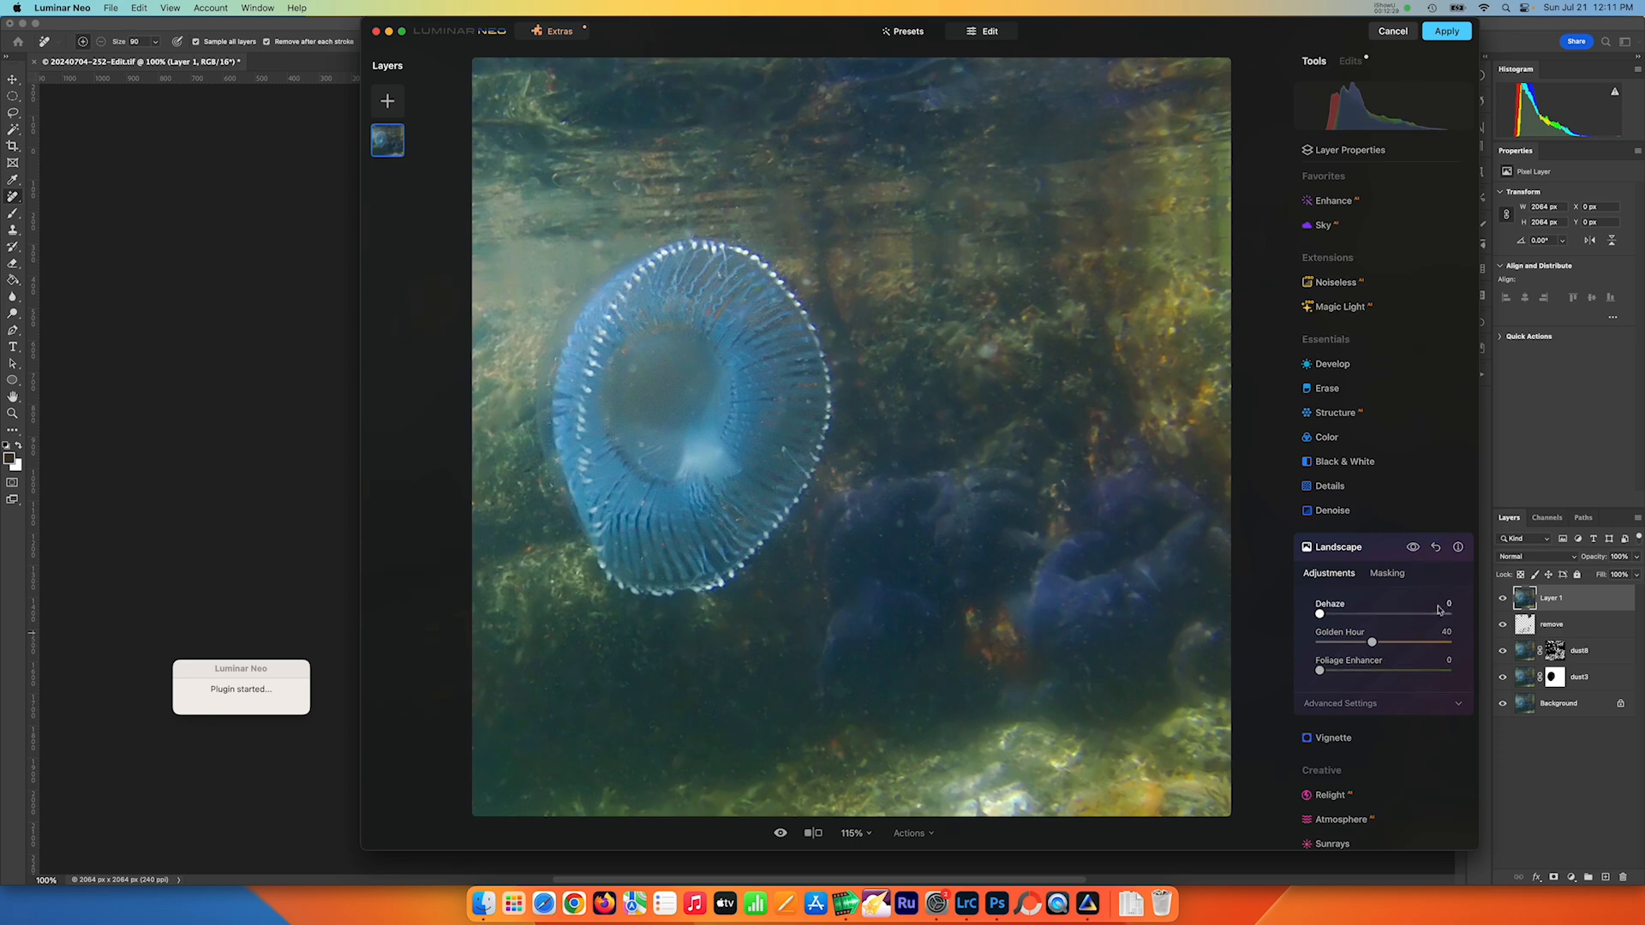
Add a vignette with amount -41 and inner light 20, and compare the photo with and without it.
{"action": "left_click", "coordinate": [1377, 743]}
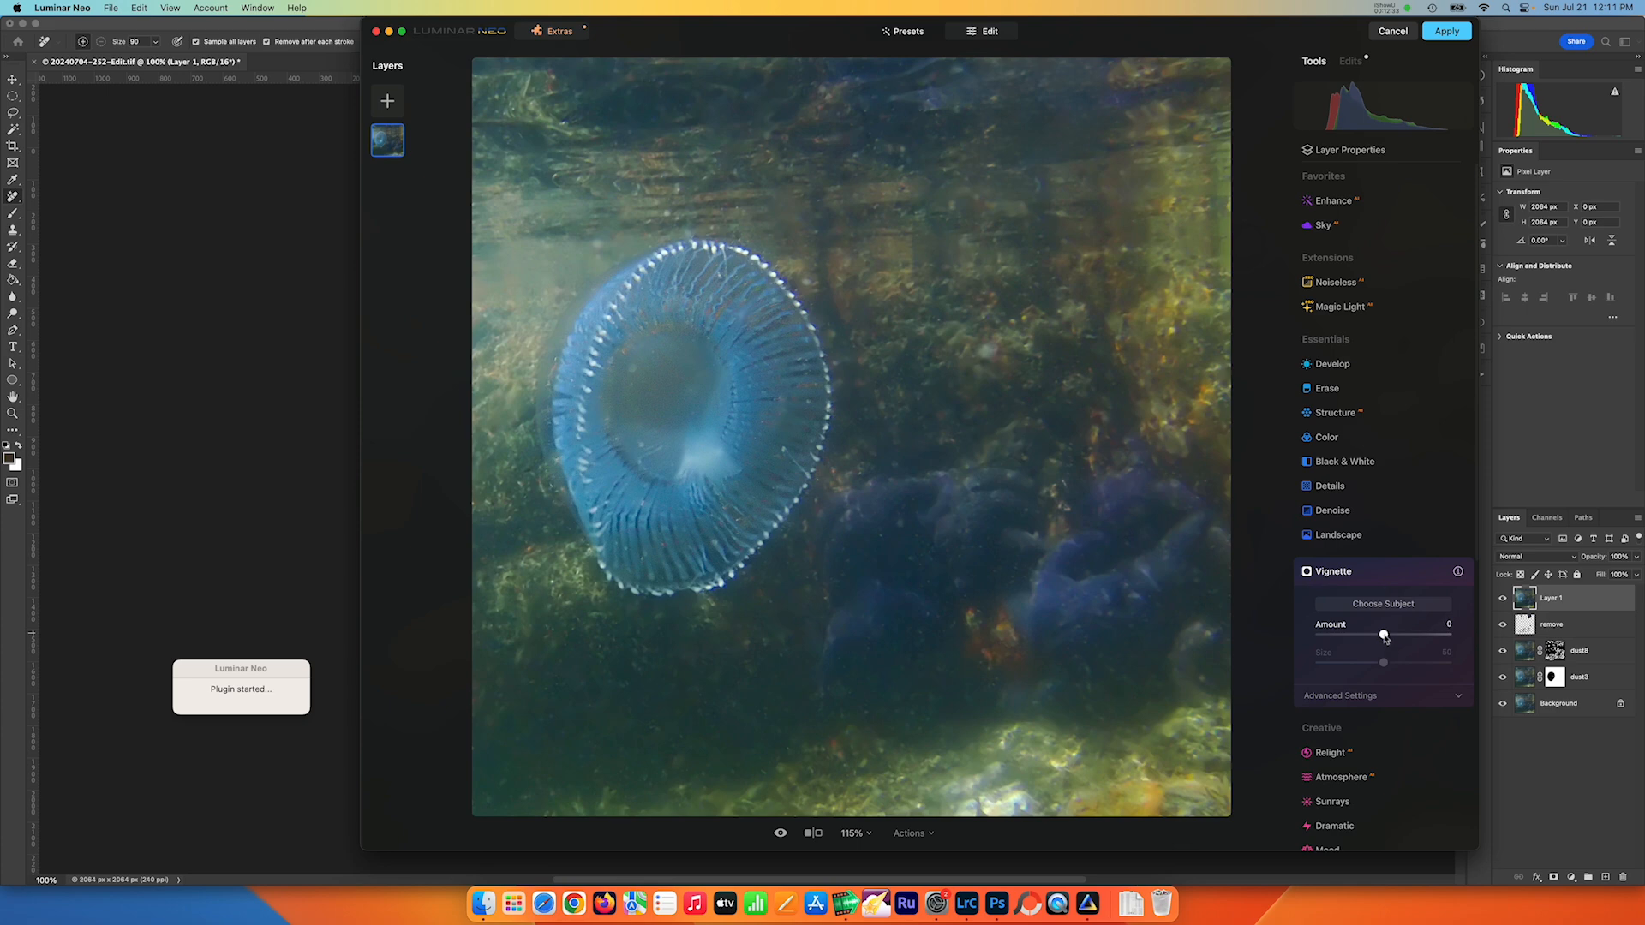
{"action": "left_click_drag", "start_coordinate": [1385, 639], "coordinate": [1358, 635]}
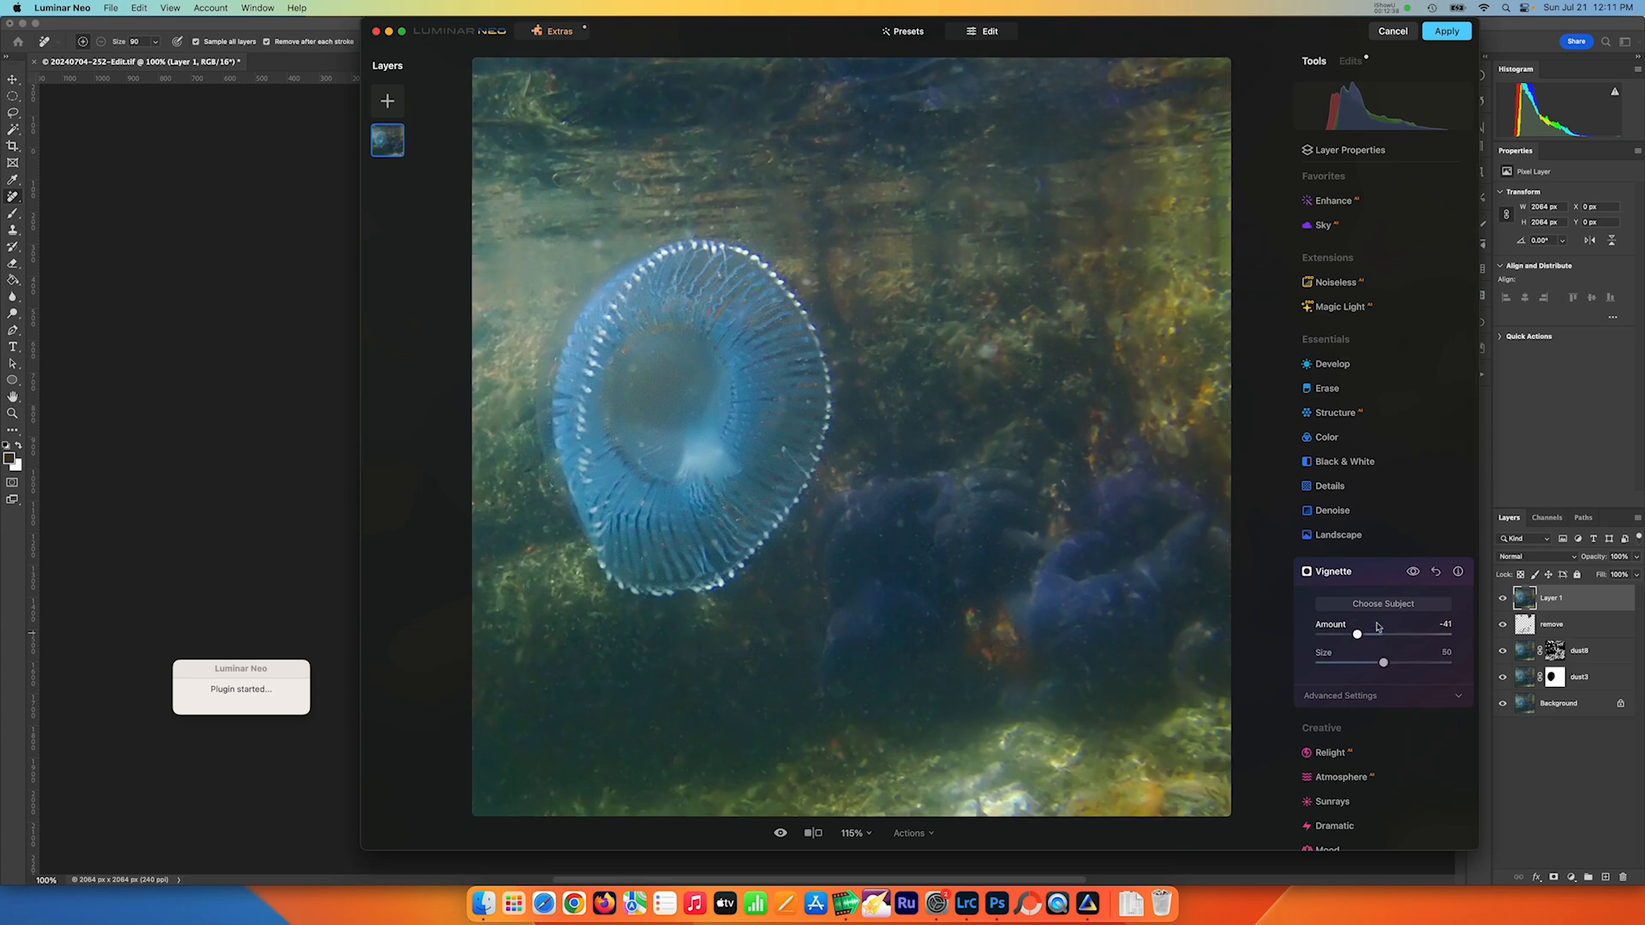
{"action": "left_click", "coordinate": [1350, 697]}
{"action": "mouse_move", "coordinate": [1321, 792]}
{"action": "left_mouse_down"}
{"action": "mouse_move", "coordinate": [1362, 800]}
{"action": "mouse_move", "coordinate": [1328, 795]}
{"action": "mouse_move", "coordinate": [1346, 795]}
{"action": "left_mouse_up"}
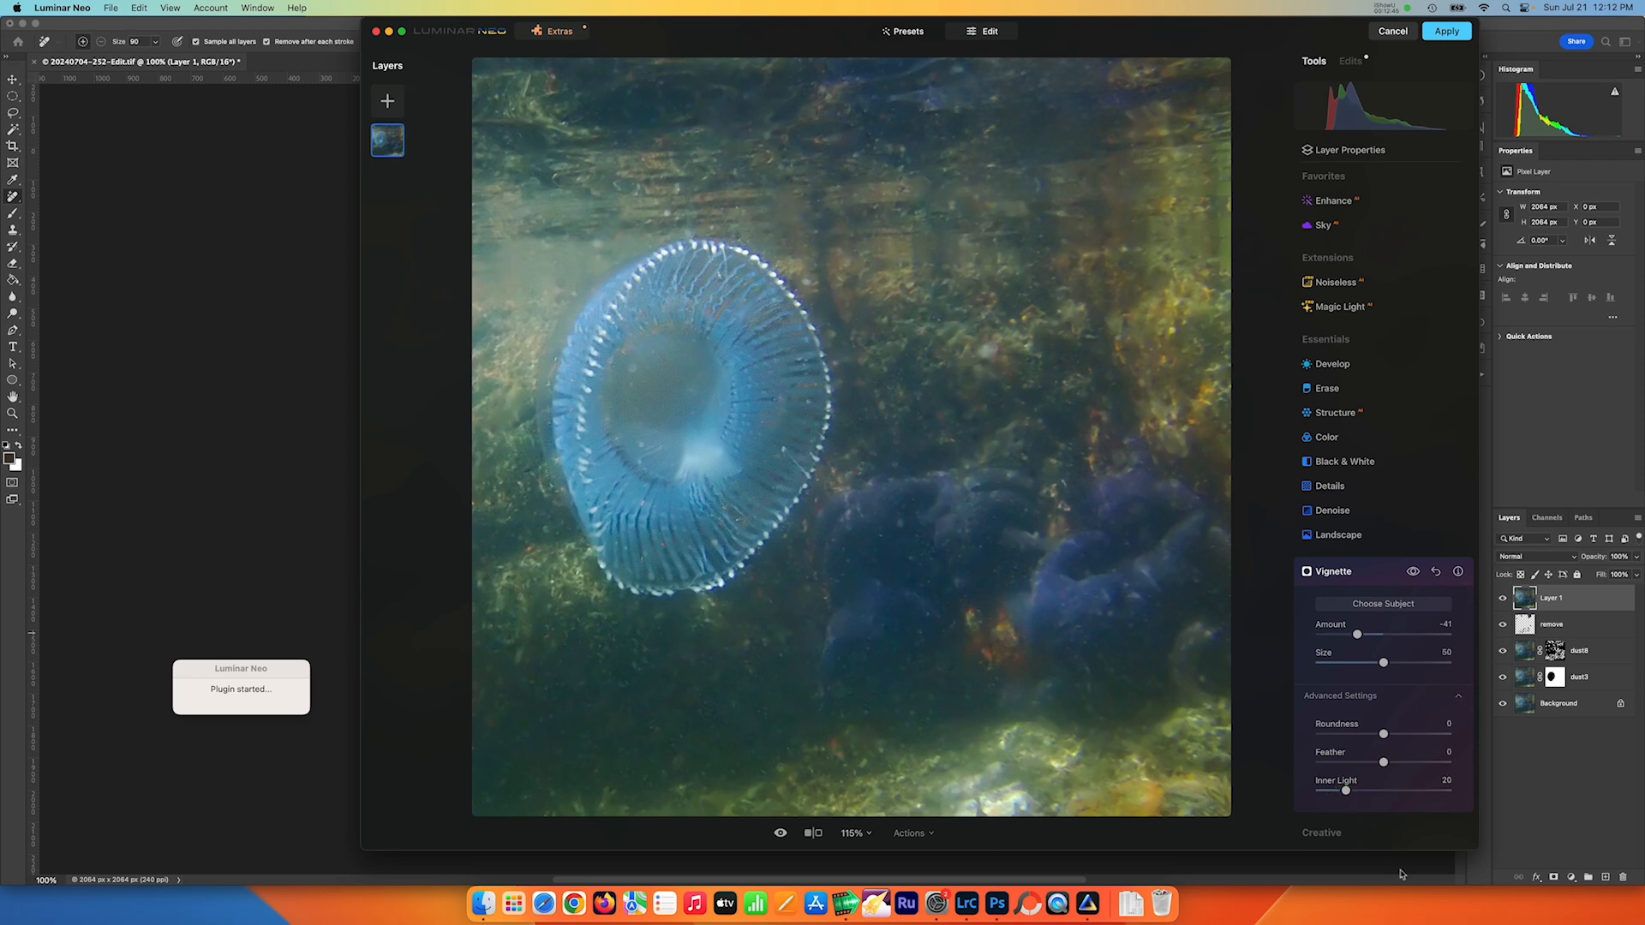
{"action": "left_click", "coordinate": [1414, 572]}
{"action": "left_click", "coordinate": [1414, 572]}
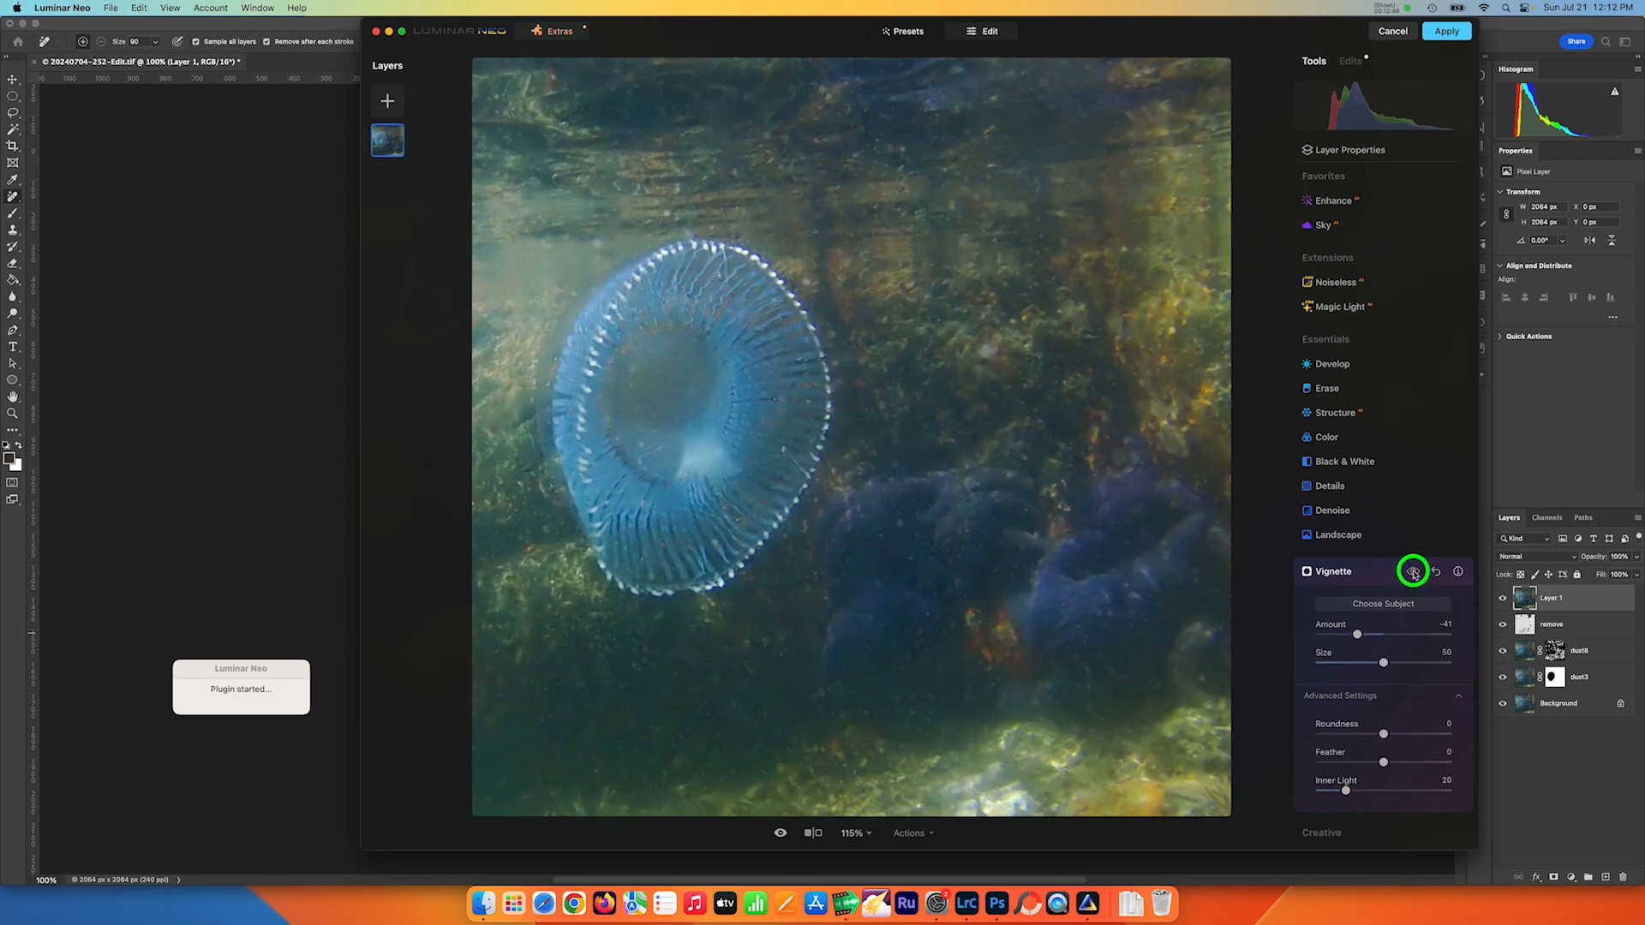
{"action": "left_click", "coordinate": [1414, 572]}
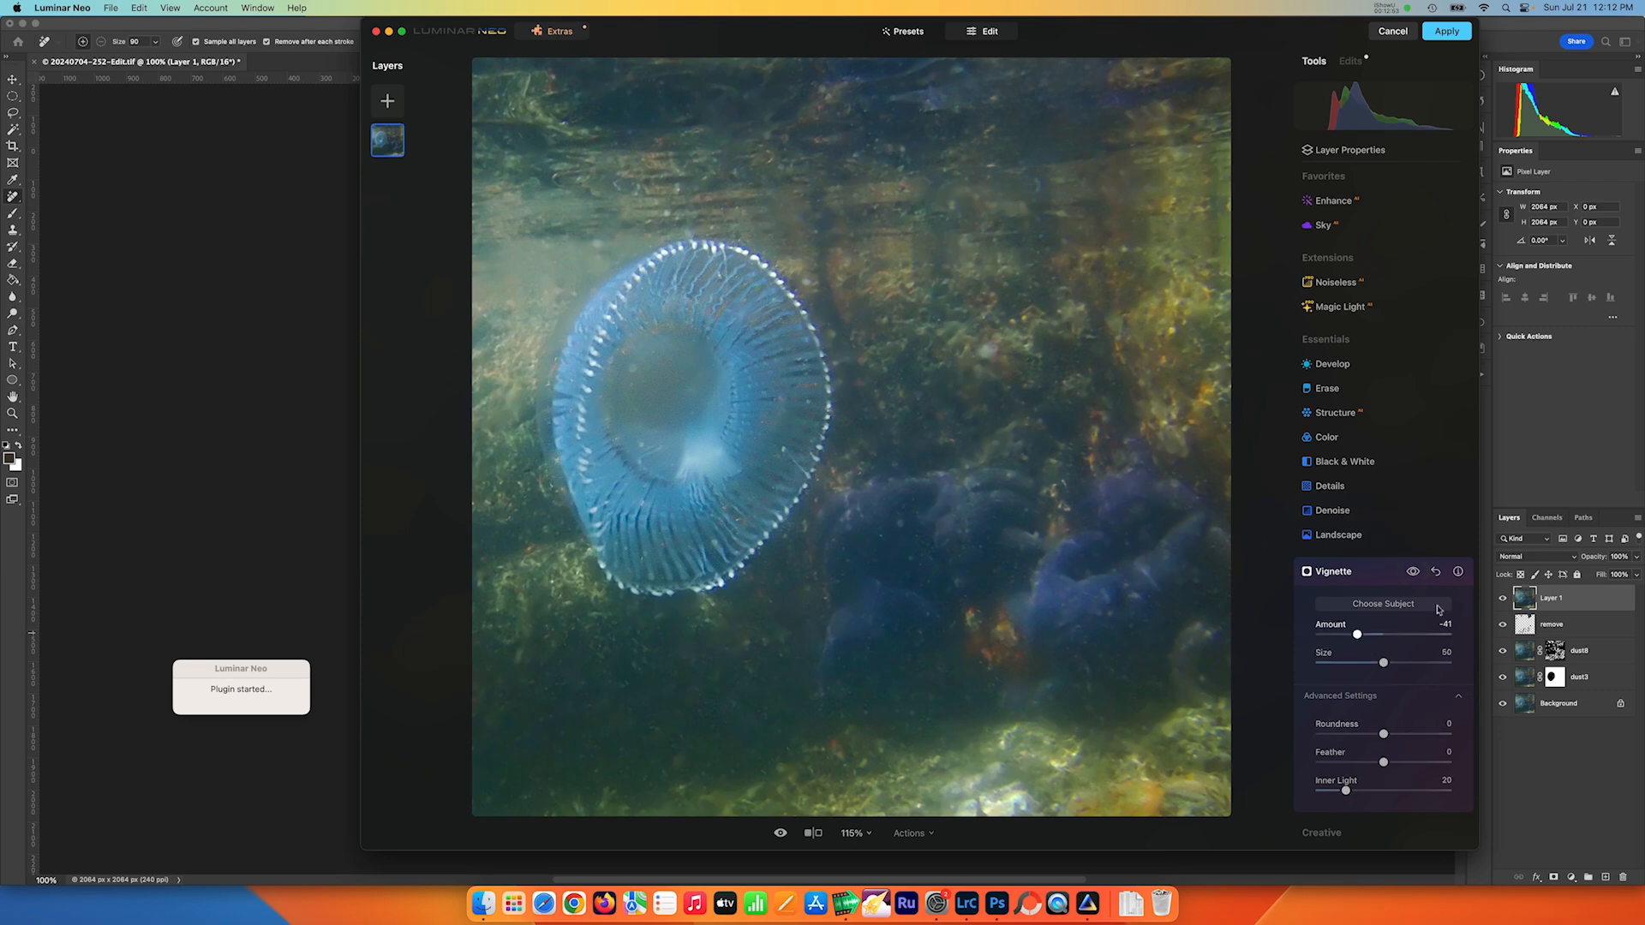
Boost the small details and restrict the effect to the jellyfish by painting a mask with brush size 68 and softness 85.
{"action": "left_click", "coordinate": [1371, 488]}
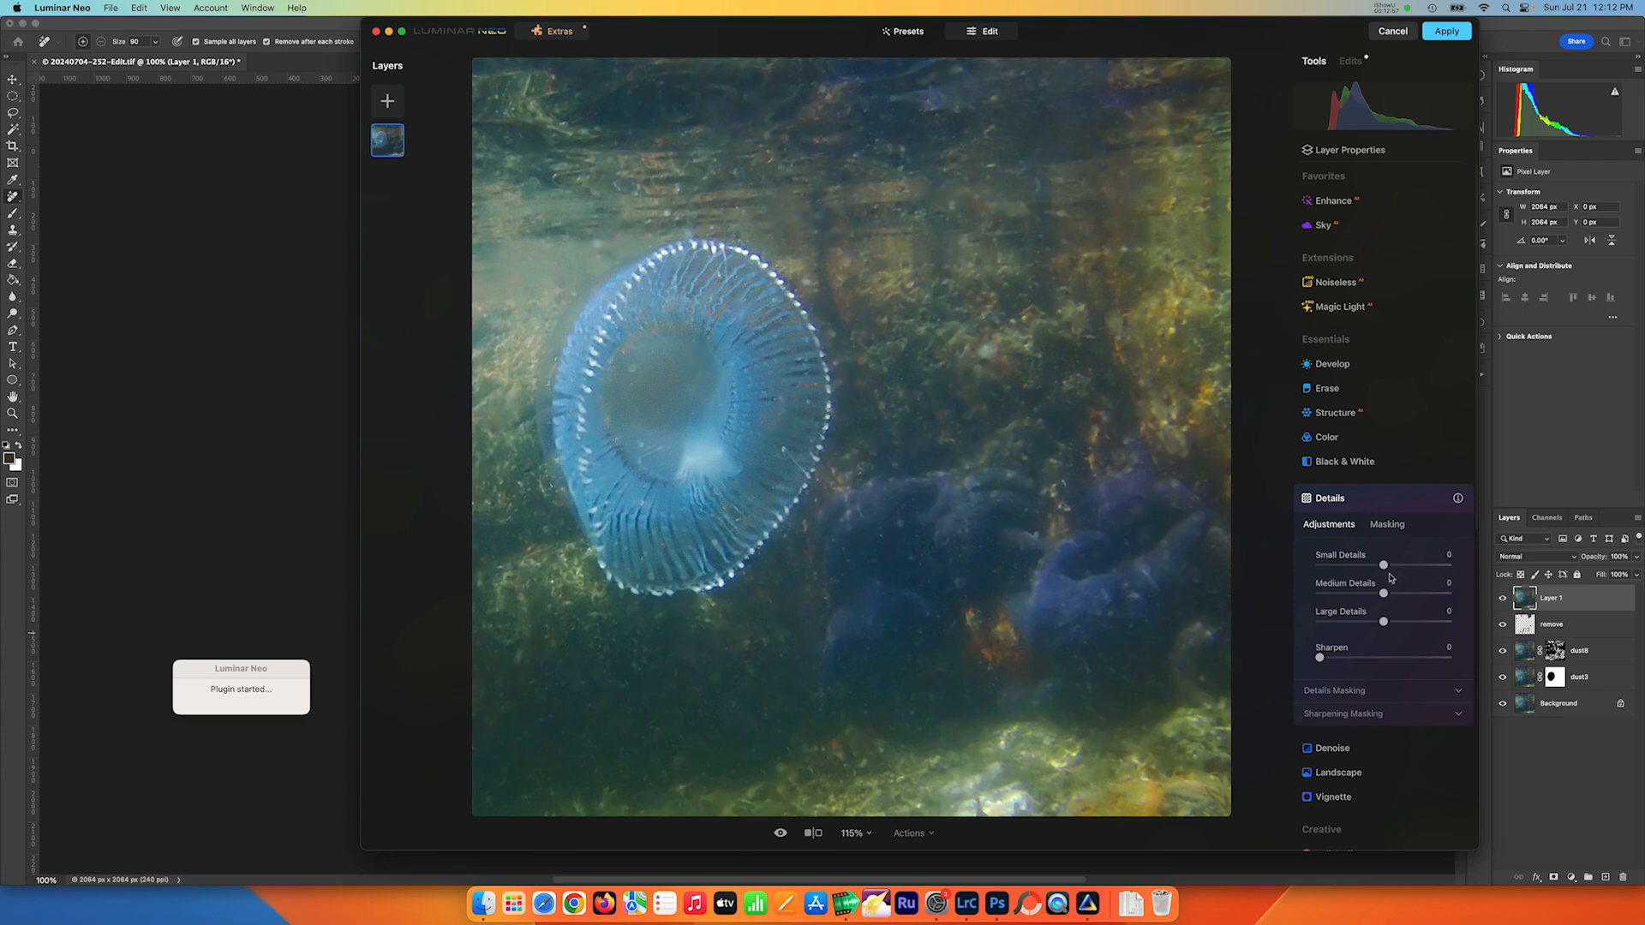
{"action": "left_click_drag", "start_coordinate": [1384, 565], "coordinate": [1400, 569]}
{"action": "left_click", "coordinate": [1394, 524]}
{"action": "left_click", "coordinate": [1330, 547]}
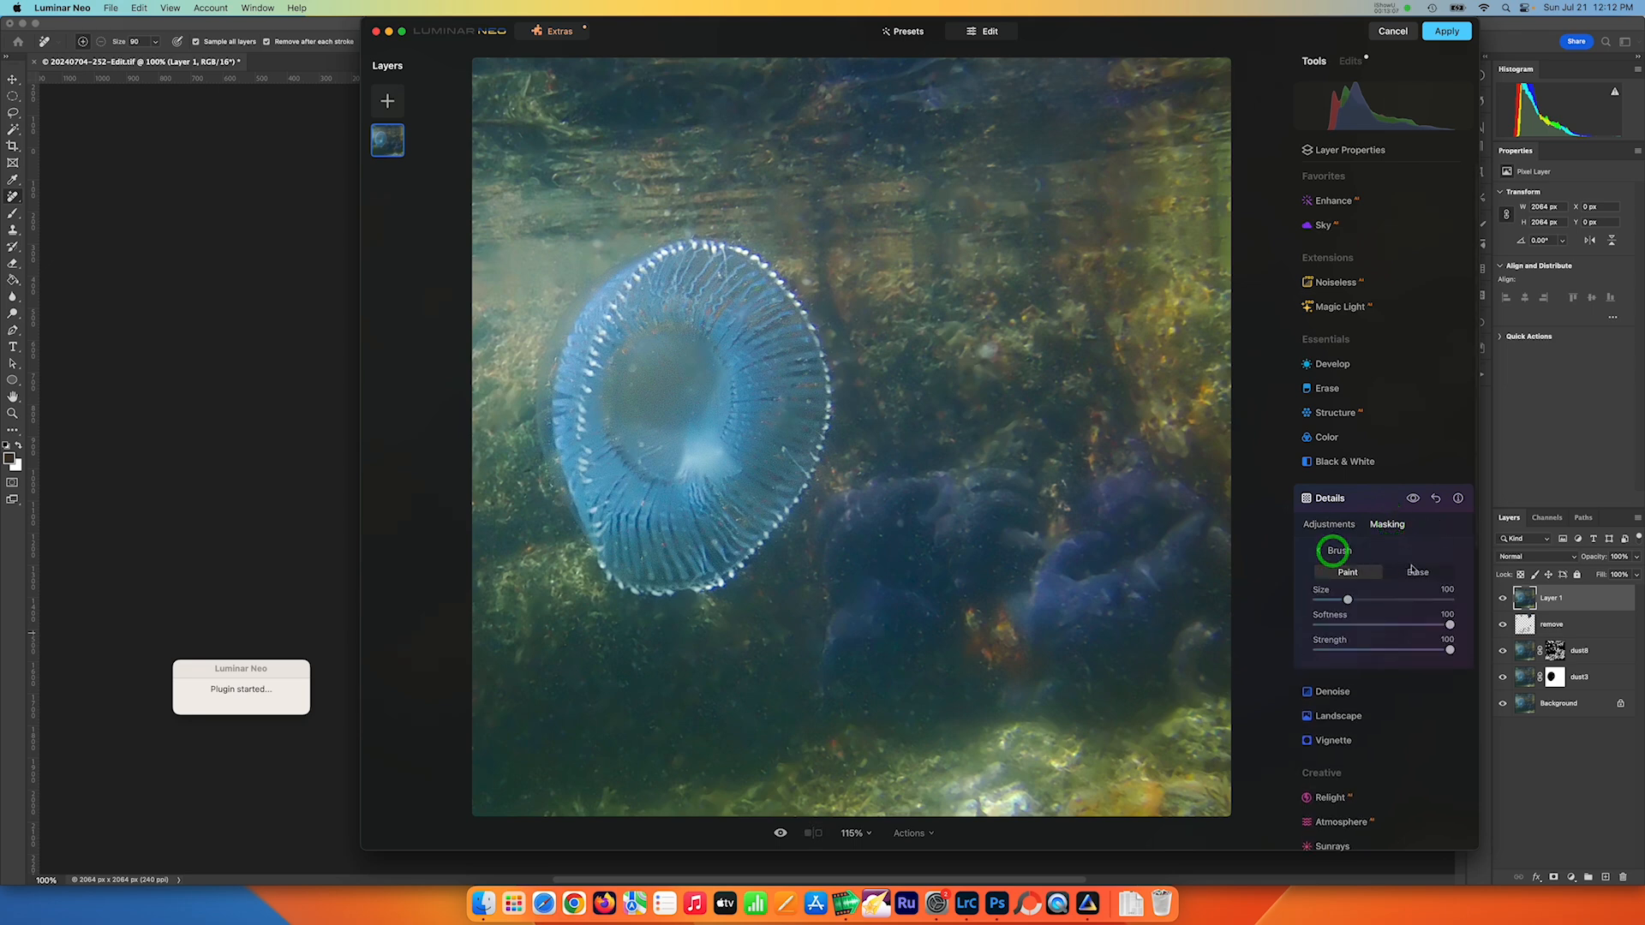
{"action": "left_click_drag", "start_coordinate": [1347, 599], "coordinate": [1336, 599]}
{"action": "left_click", "coordinate": [1455, 623]}
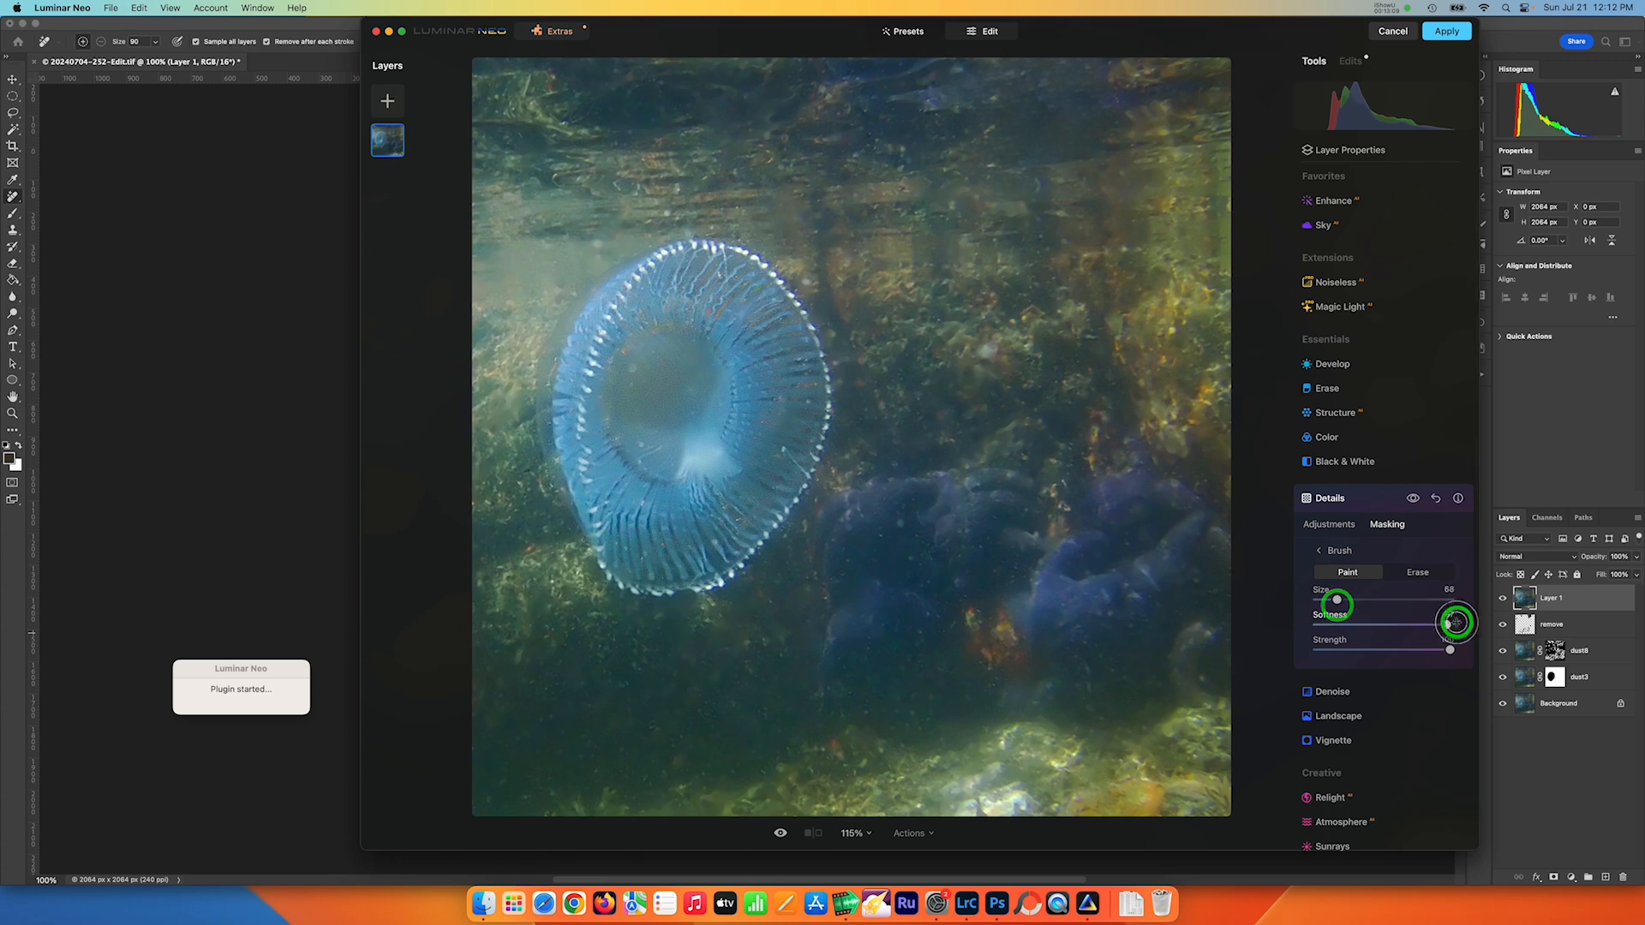
{"action": "left_click_drag", "start_coordinate": [1455, 623], "coordinate": [1431, 626]}
{"action": "mouse_move", "coordinate": [634, 283]}
{"action": "left_mouse_down"}
{"action": "mouse_move", "coordinate": [577, 360]}
{"action": "mouse_move", "coordinate": [599, 543]}
{"action": "mouse_move", "coordinate": [679, 576]}
{"action": "mouse_move", "coordinate": [768, 529]}
{"action": "mouse_move", "coordinate": [815, 389]}
{"action": "mouse_move", "coordinate": [764, 275]}
{"action": "mouse_move", "coordinate": [617, 283]}
{"action": "mouse_move", "coordinate": [711, 290]}
{"action": "mouse_move", "coordinate": [617, 371]}
{"action": "mouse_move", "coordinate": [609, 425]}
{"action": "mouse_move", "coordinate": [635, 480]}
{"action": "mouse_move", "coordinate": [728, 499]}
{"action": "mouse_move", "coordinate": [764, 452]}
{"action": "mouse_move", "coordinate": [711, 367]}
{"action": "mouse_move", "coordinate": [709, 283]}
{"action": "mouse_move", "coordinate": [779, 429]}
{"action": "mouse_move", "coordinate": [668, 558]}
{"action": "mouse_move", "coordinate": [713, 557]}
{"action": "mouse_move", "coordinate": [734, 512]}
{"action": "left_mouse_up"}
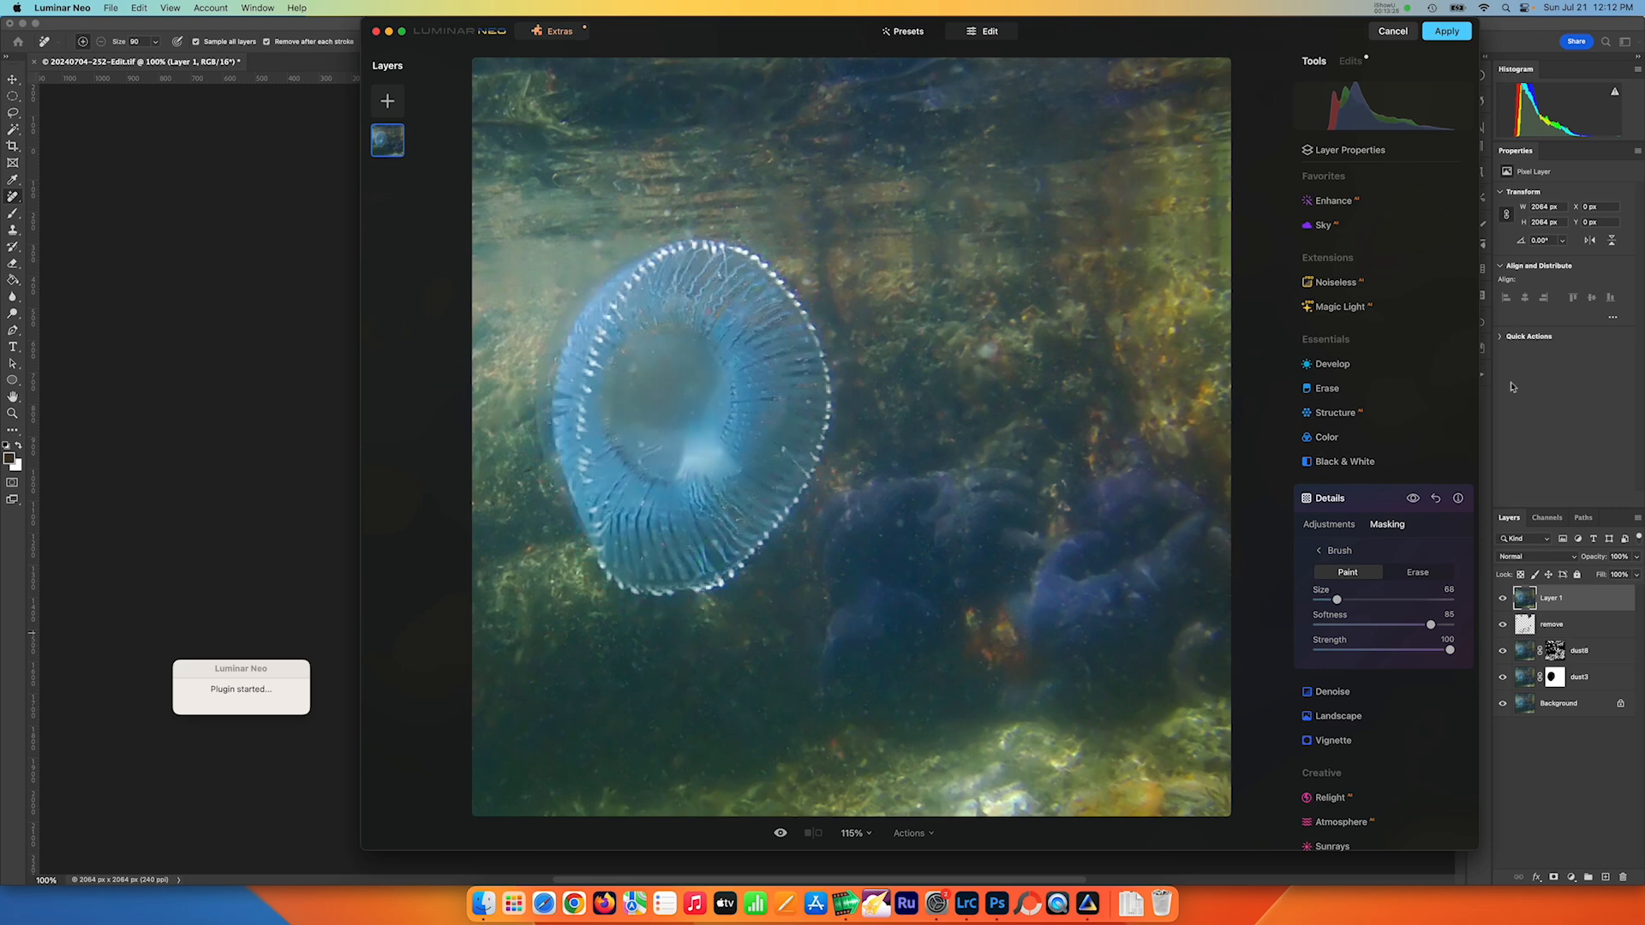
{"action": "left_click", "coordinate": [1365, 497]}
Add a Glow effect of type Glow with amount 3 and toggle its preview to compare.
{"action": "scroll", "coordinate": [1363, 694], "scroll_direction": "down", "scroll_amount": 4}
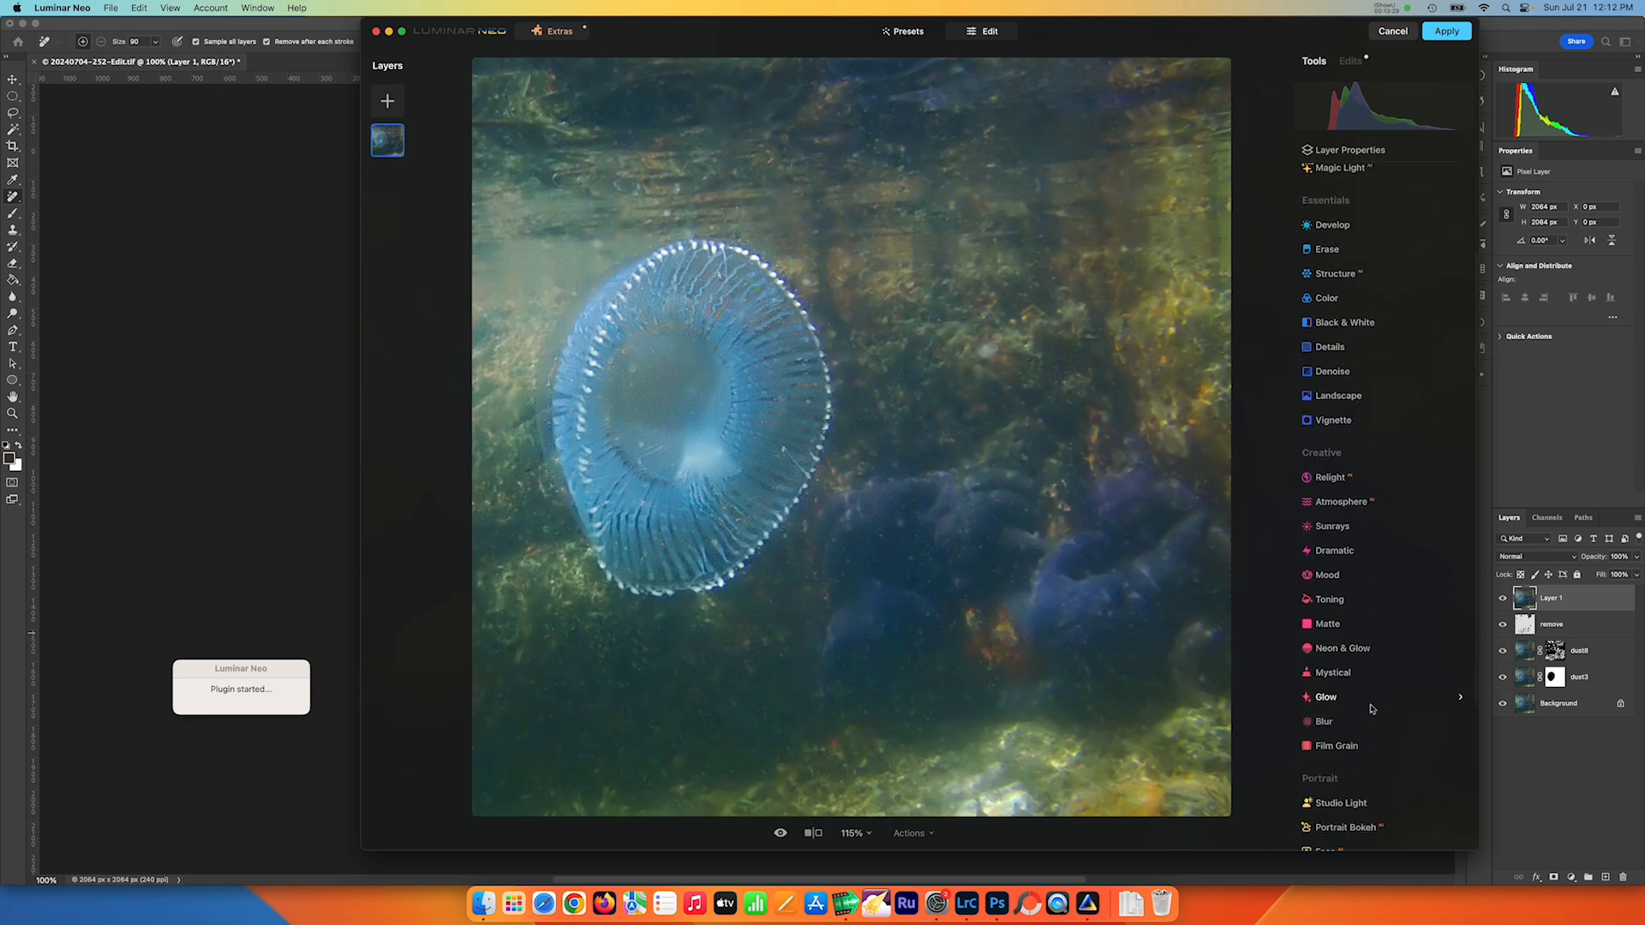
{"action": "left_click", "coordinate": [1362, 692]}
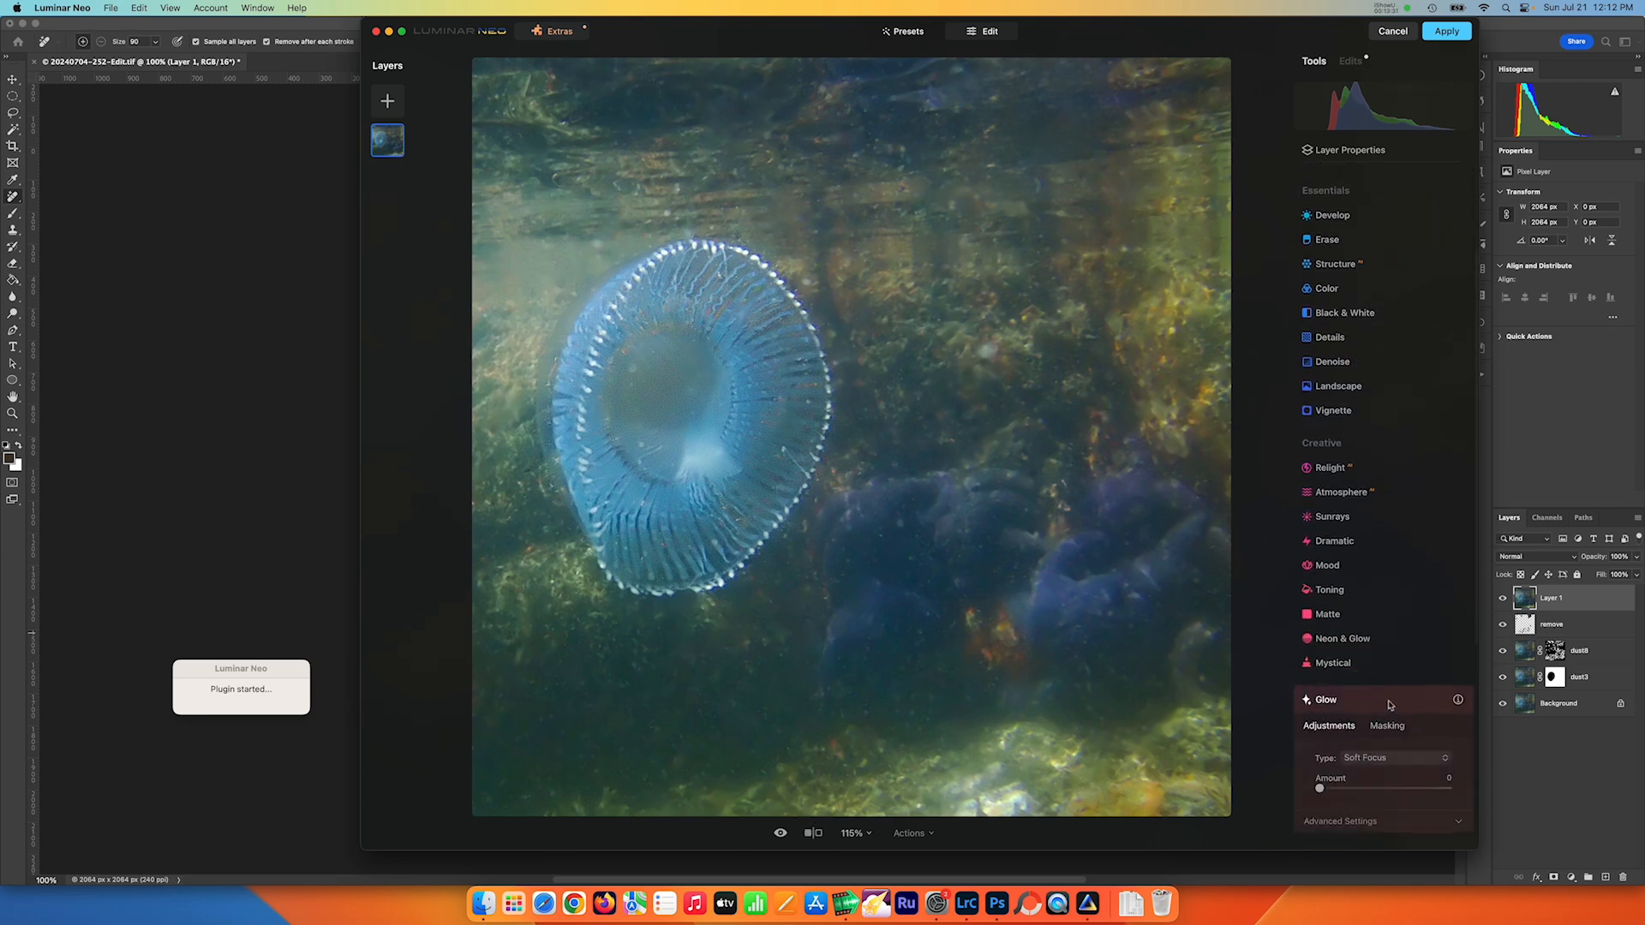
{"action": "left_click", "coordinate": [1414, 754]}
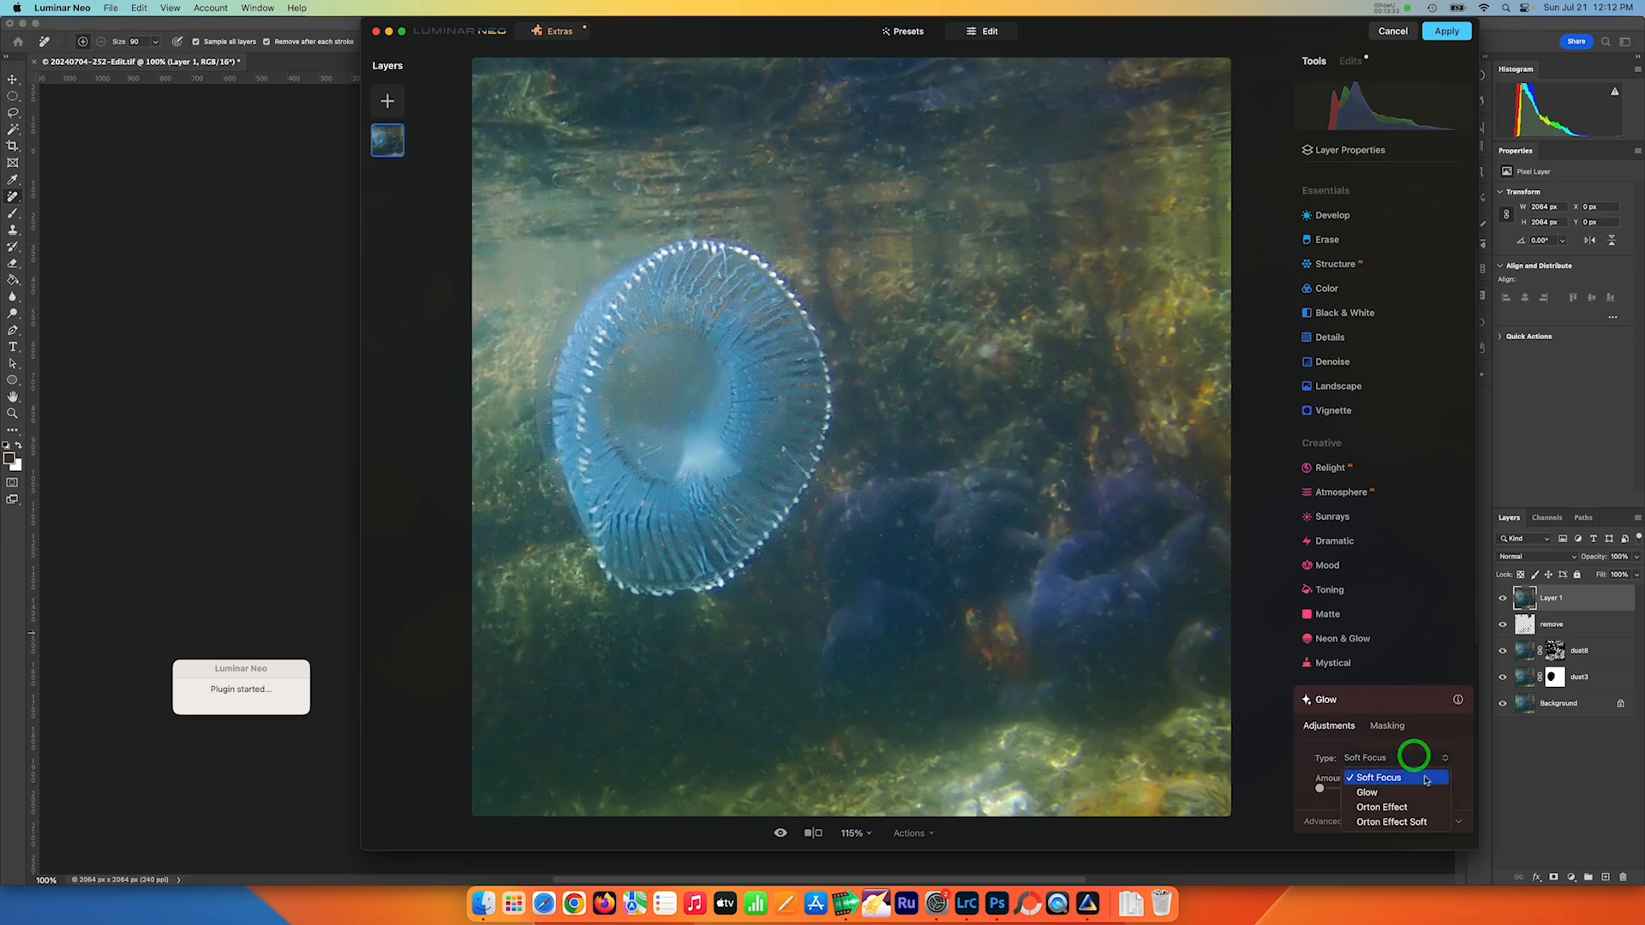
{"action": "left_click", "coordinate": [1389, 792]}
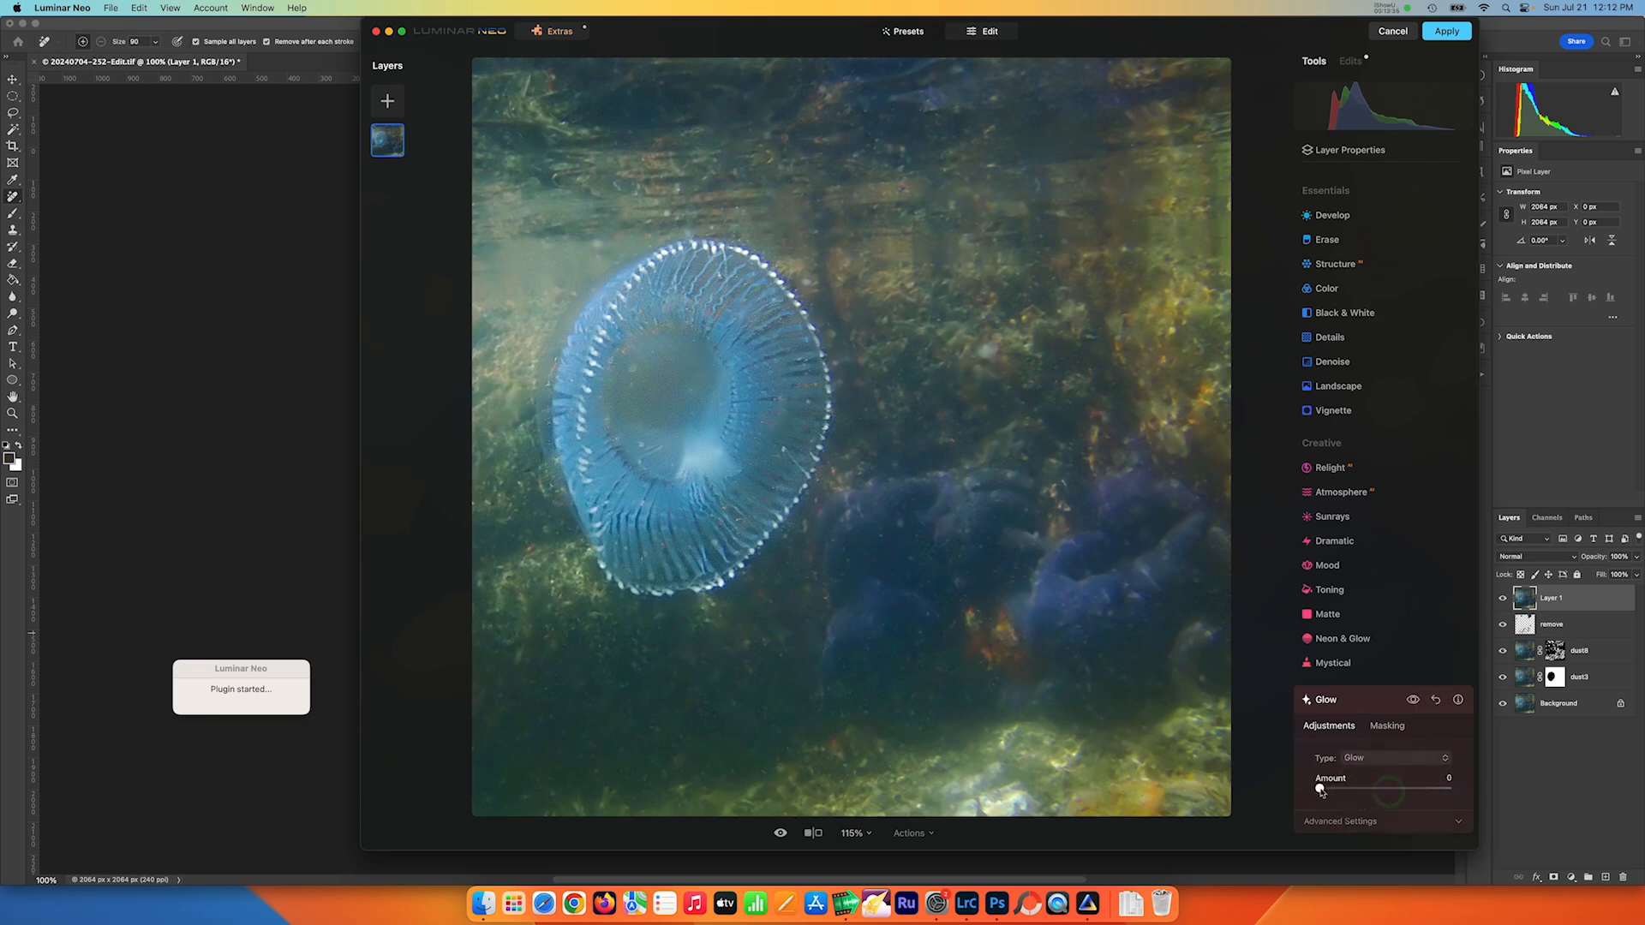
{"action": "mouse_move", "coordinate": [1322, 789]}
{"action": "left_mouse_down"}
{"action": "mouse_move", "coordinate": [1366, 794]}
{"action": "mouse_move", "coordinate": [1325, 790]}
{"action": "left_mouse_up"}
{"action": "left_click", "coordinate": [1411, 704]}
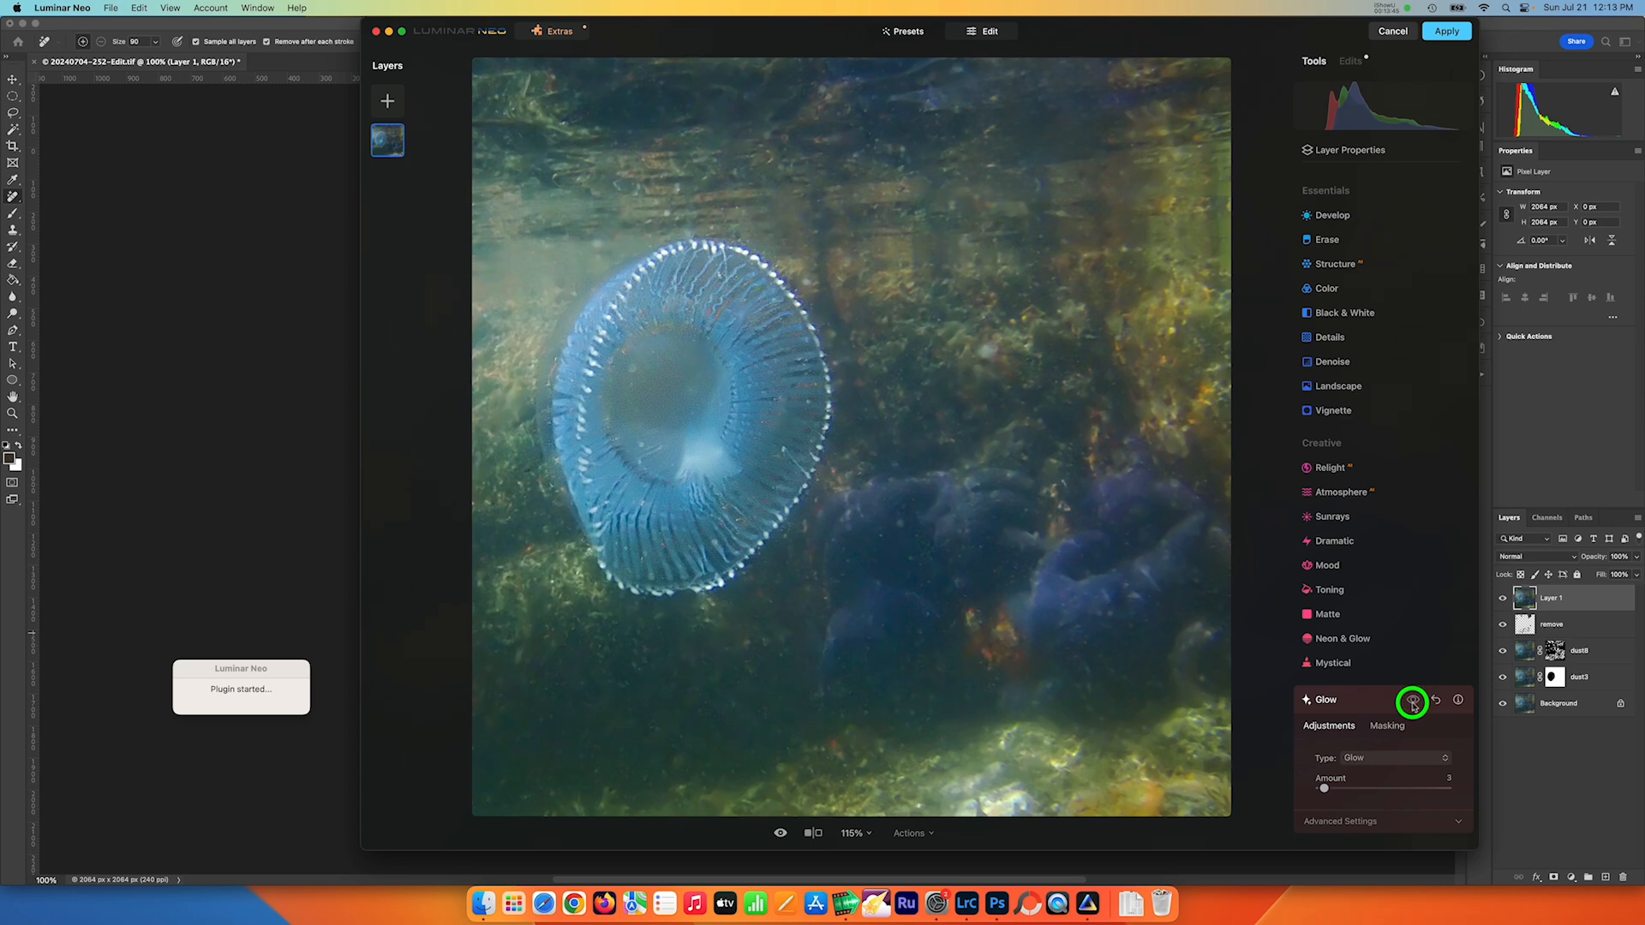
Fine-tune the Glow amount and toggle the effect's preview.
{"action": "left_click_drag", "start_coordinate": [1325, 788], "coordinate": [1331, 788]}
{"action": "left_click", "coordinate": [1413, 700]}
Add a Mystical effect with amount 23 and compare the photo with and without it.
{"action": "left_click", "coordinate": [1355, 664]}
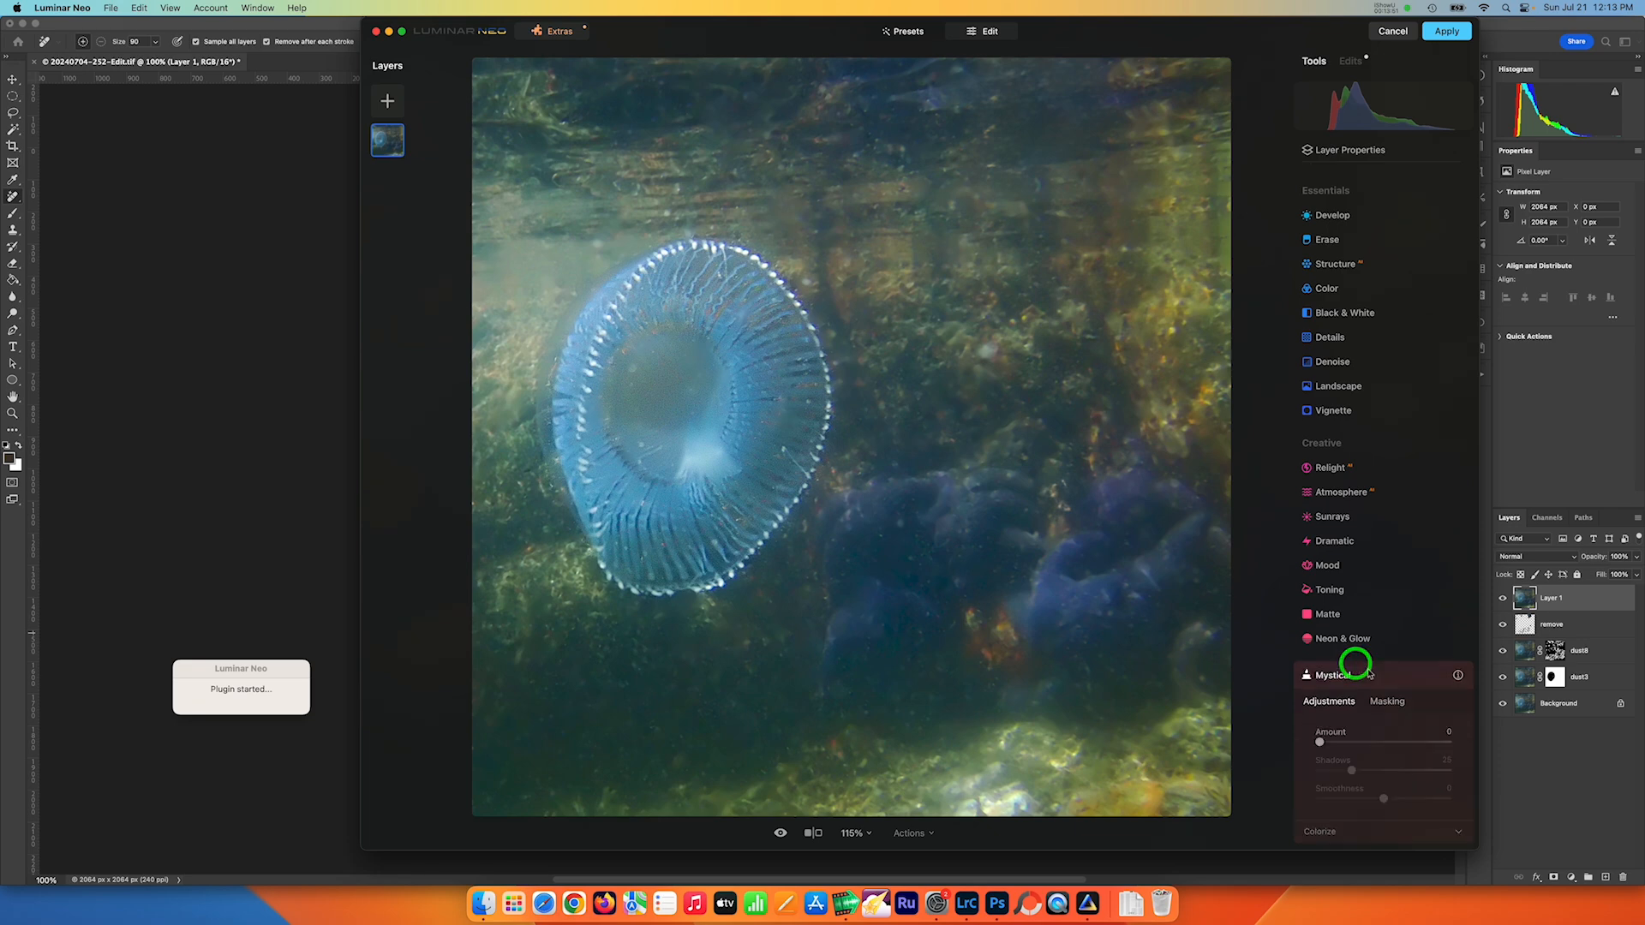
{"action": "mouse_move", "coordinate": [1319, 742]}
{"action": "left_mouse_down"}
{"action": "mouse_move", "coordinate": [1442, 740]}
{"action": "mouse_move", "coordinate": [1315, 745]}
{"action": "mouse_move", "coordinate": [1352, 745]}
{"action": "left_mouse_up"}
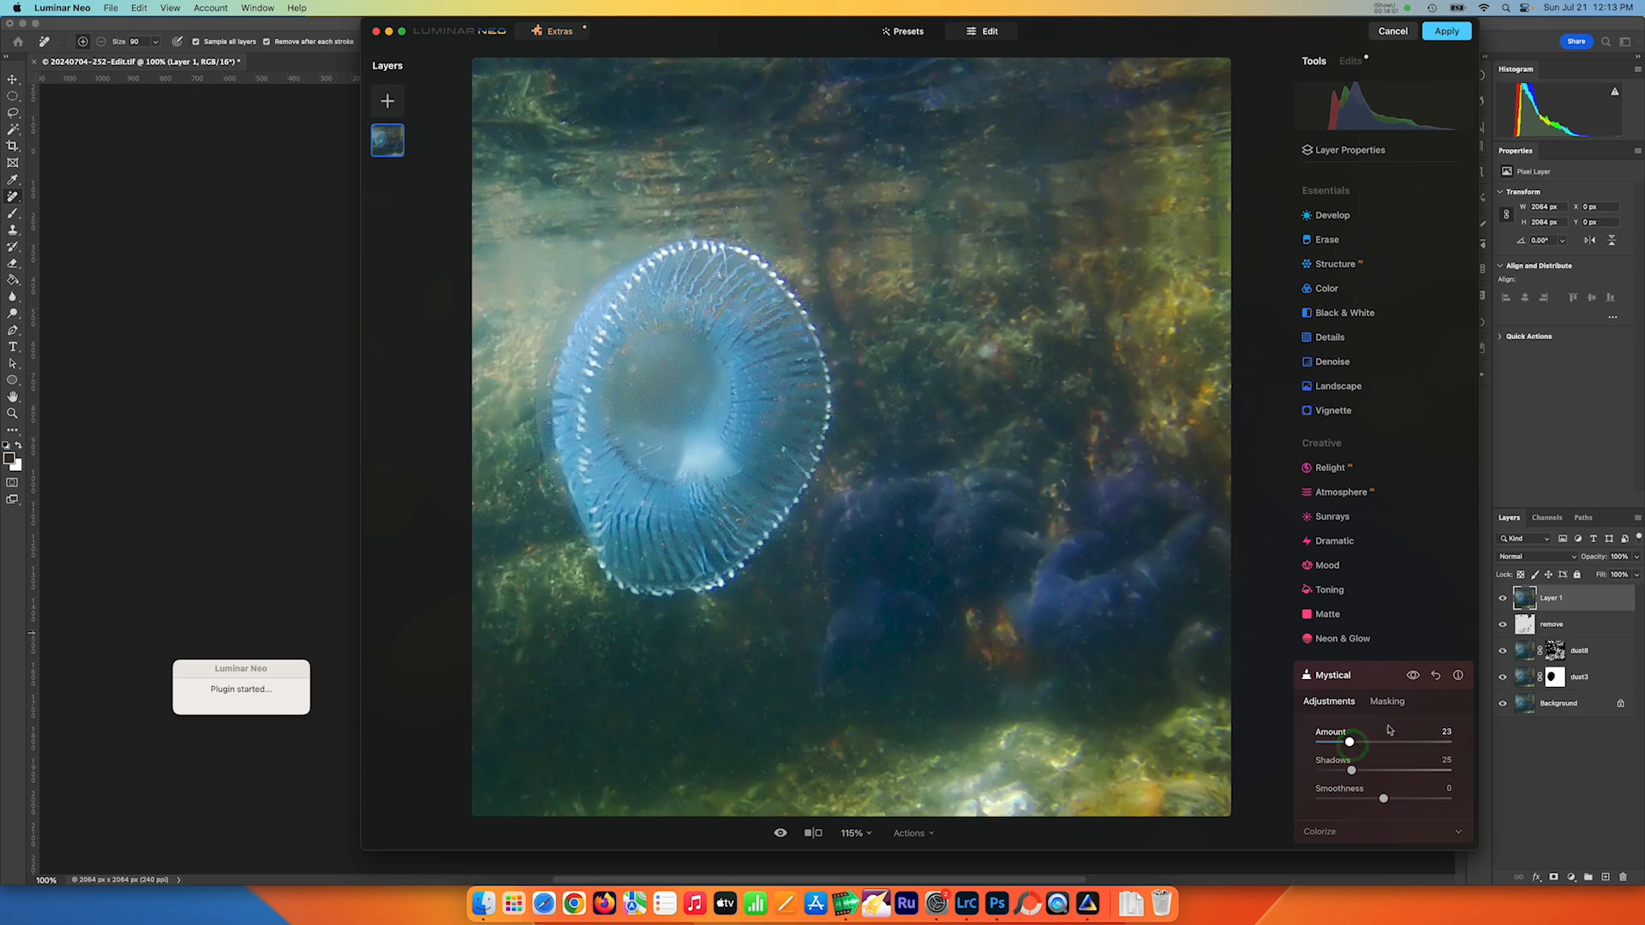
{"action": "left_click", "coordinate": [1413, 677]}
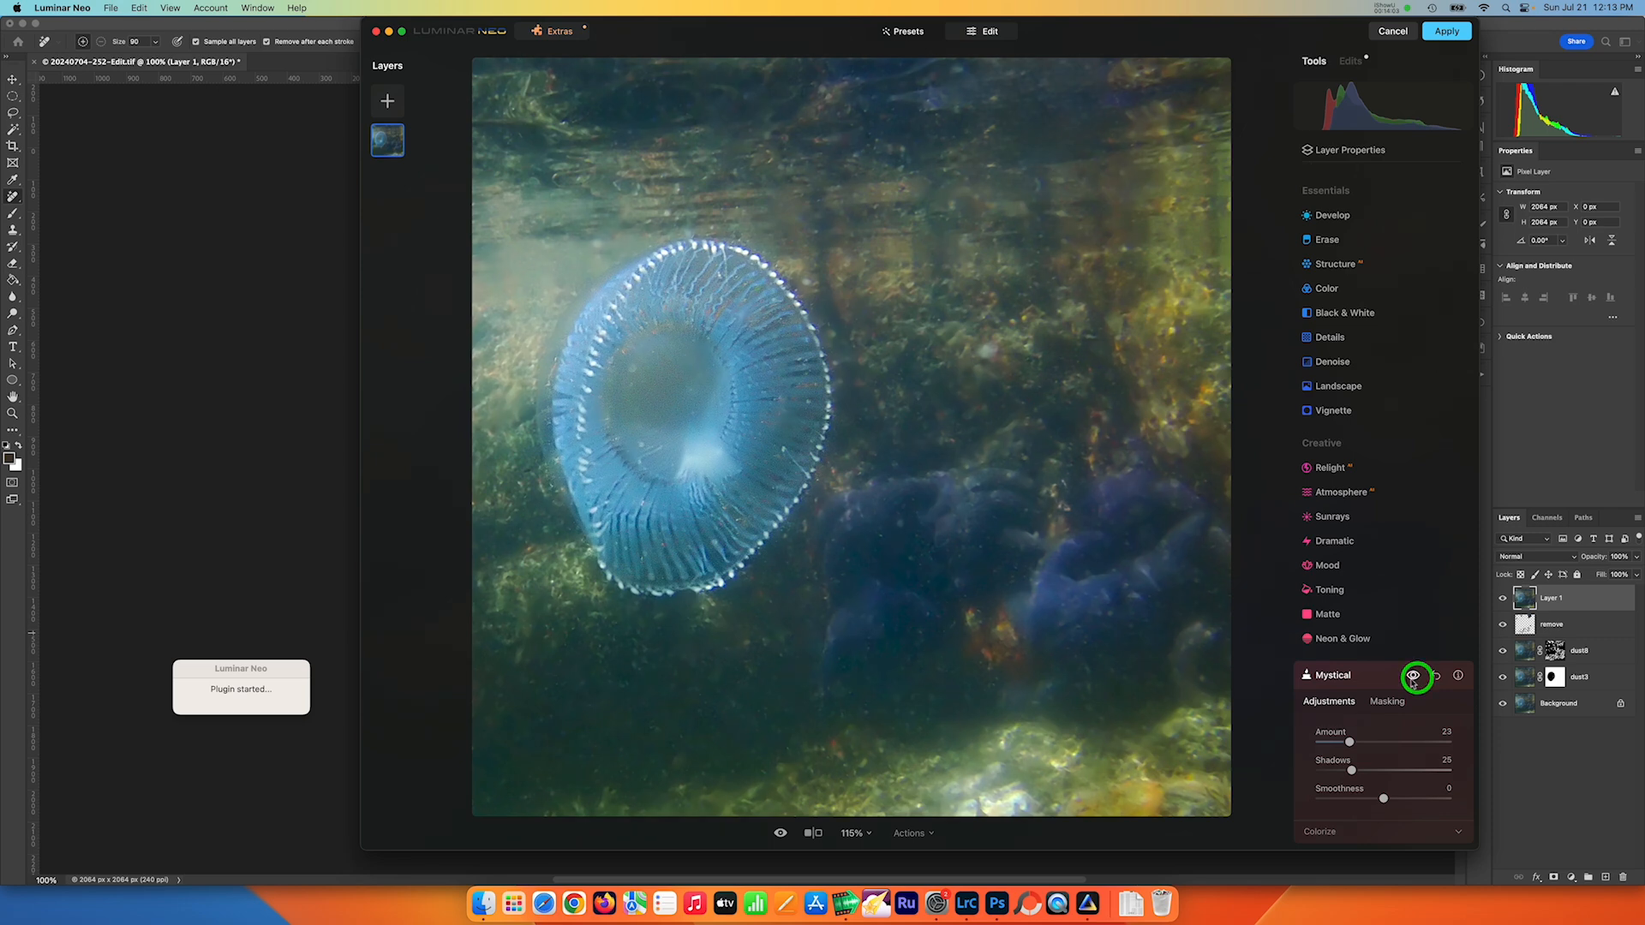
{"action": "left_click", "coordinate": [1414, 677]}
{"action": "left_click", "coordinate": [1418, 677]}
Erase the Mystical effect from the jellyfish using a mask brush of size 99 and softness 81.
{"action": "left_click", "coordinate": [1395, 702]}
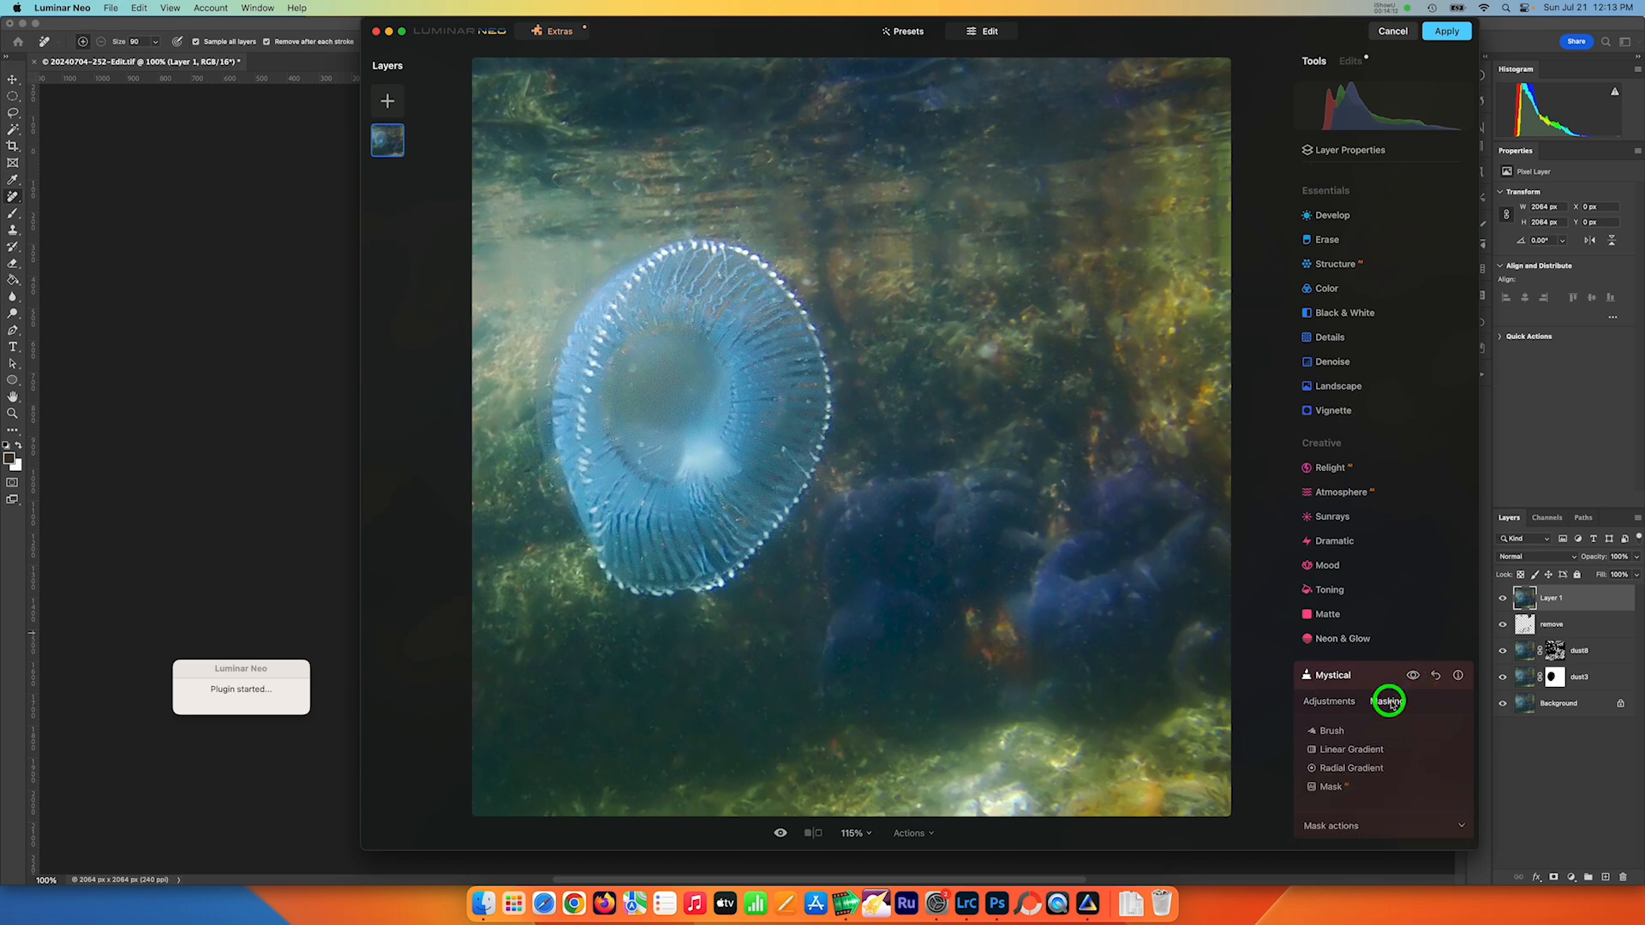
{"action": "left_click", "coordinate": [1333, 733]}
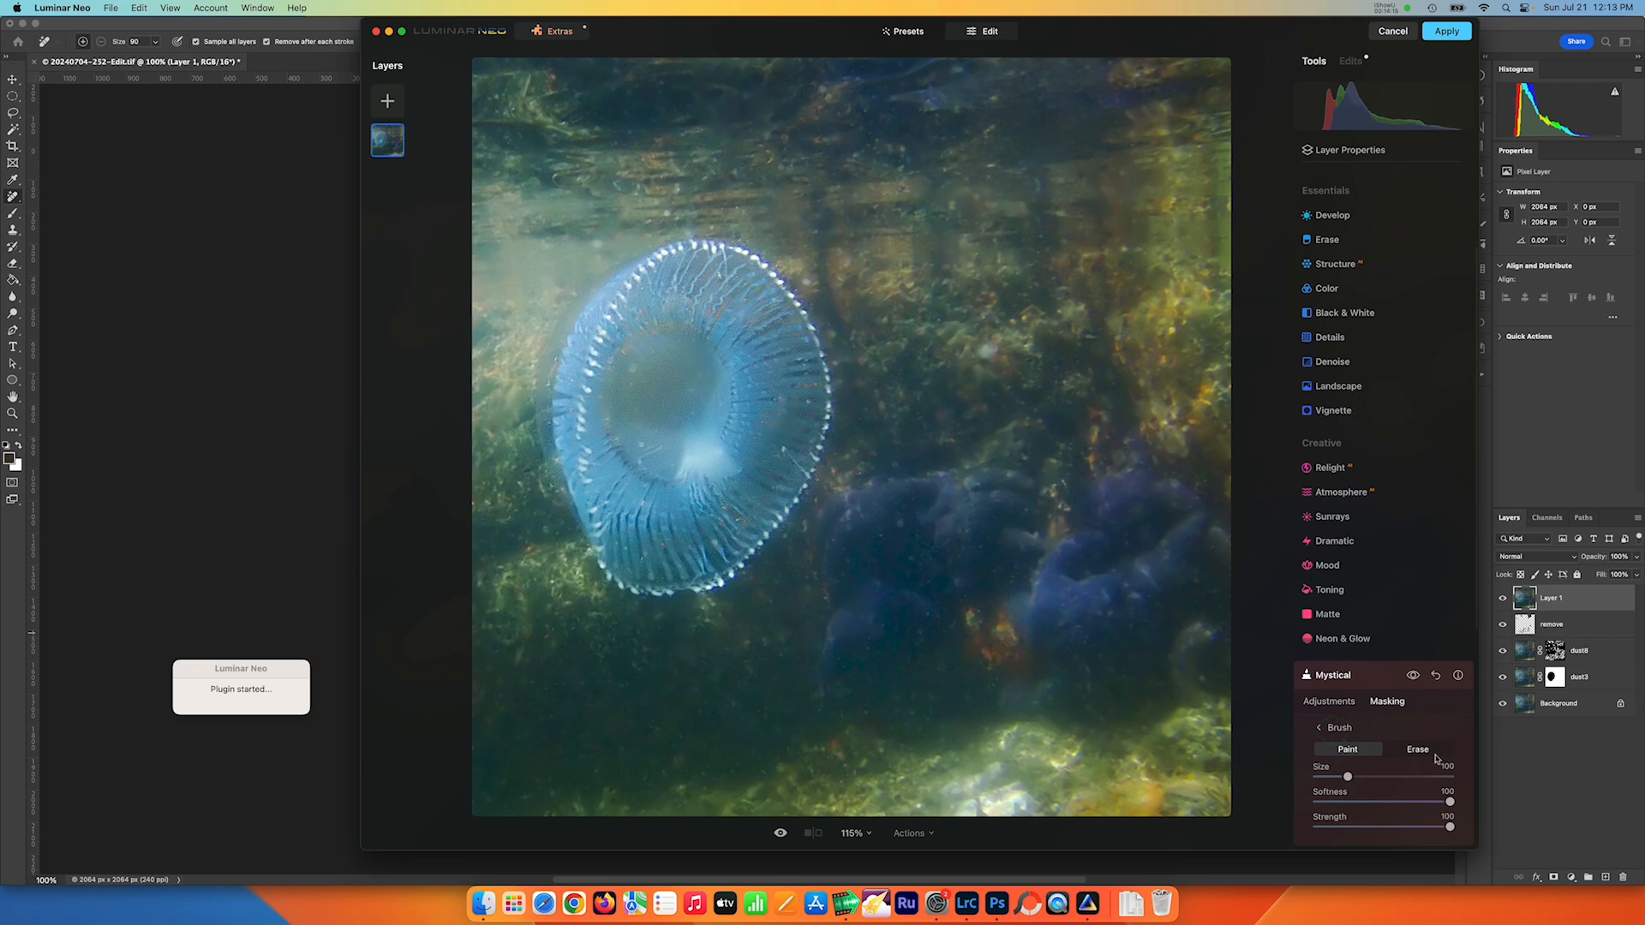
{"action": "left_click", "coordinate": [1418, 752]}
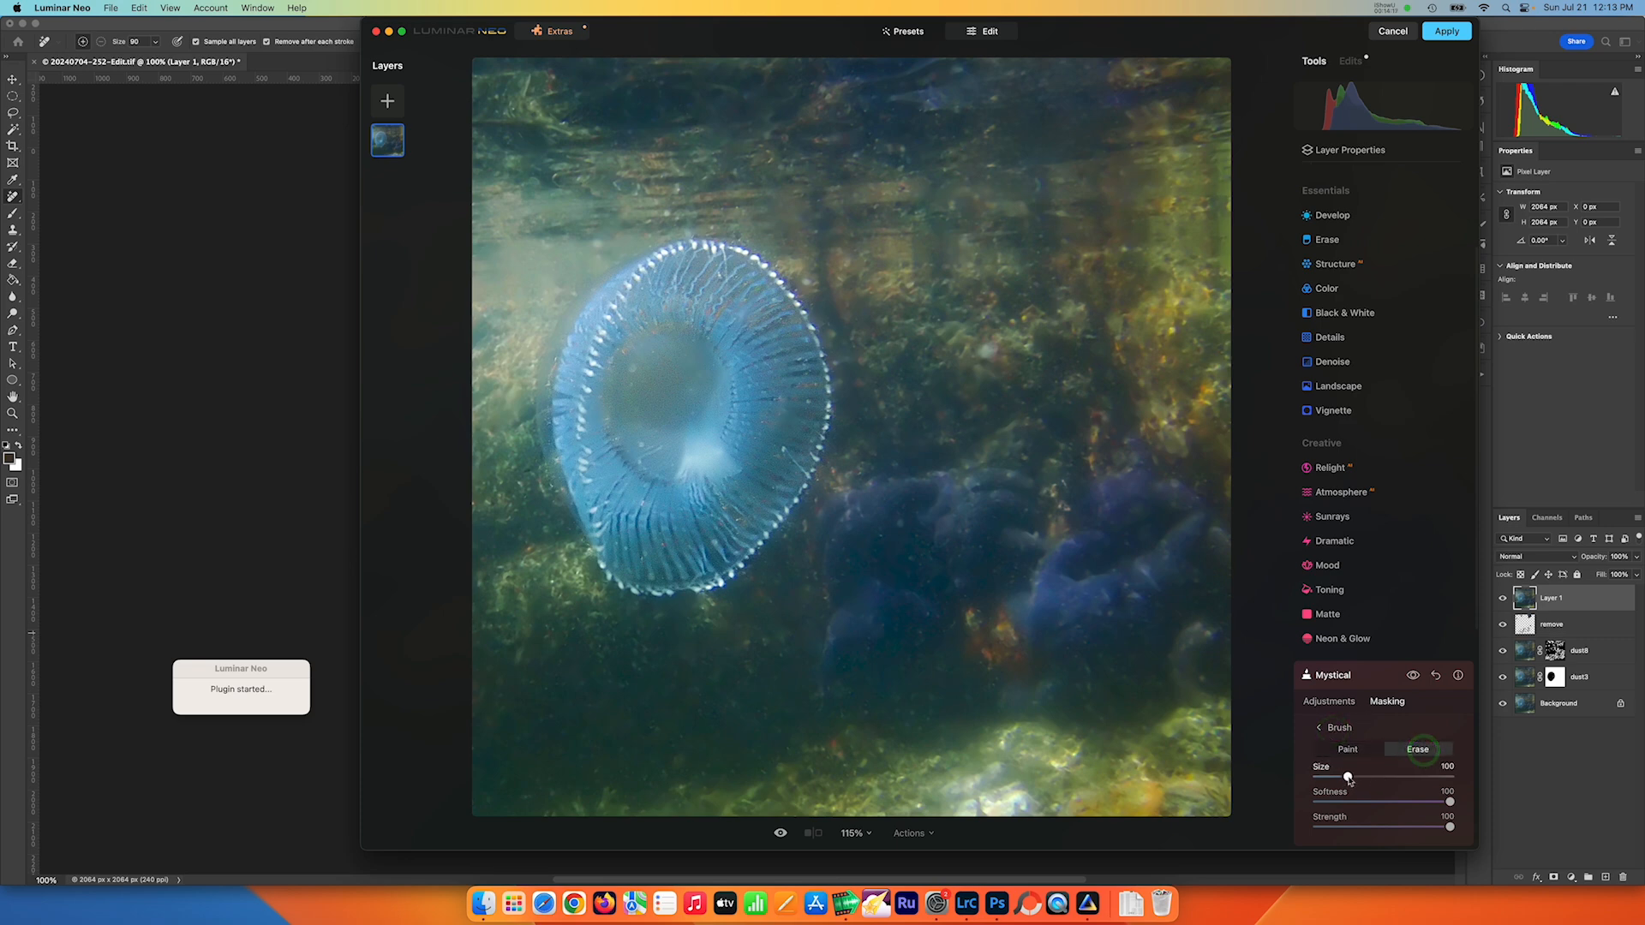
{"action": "left_click_drag", "start_coordinate": [1347, 777], "coordinate": [1341, 779]}
{"action": "left_click_drag", "start_coordinate": [1449, 802], "coordinate": [1445, 802]}
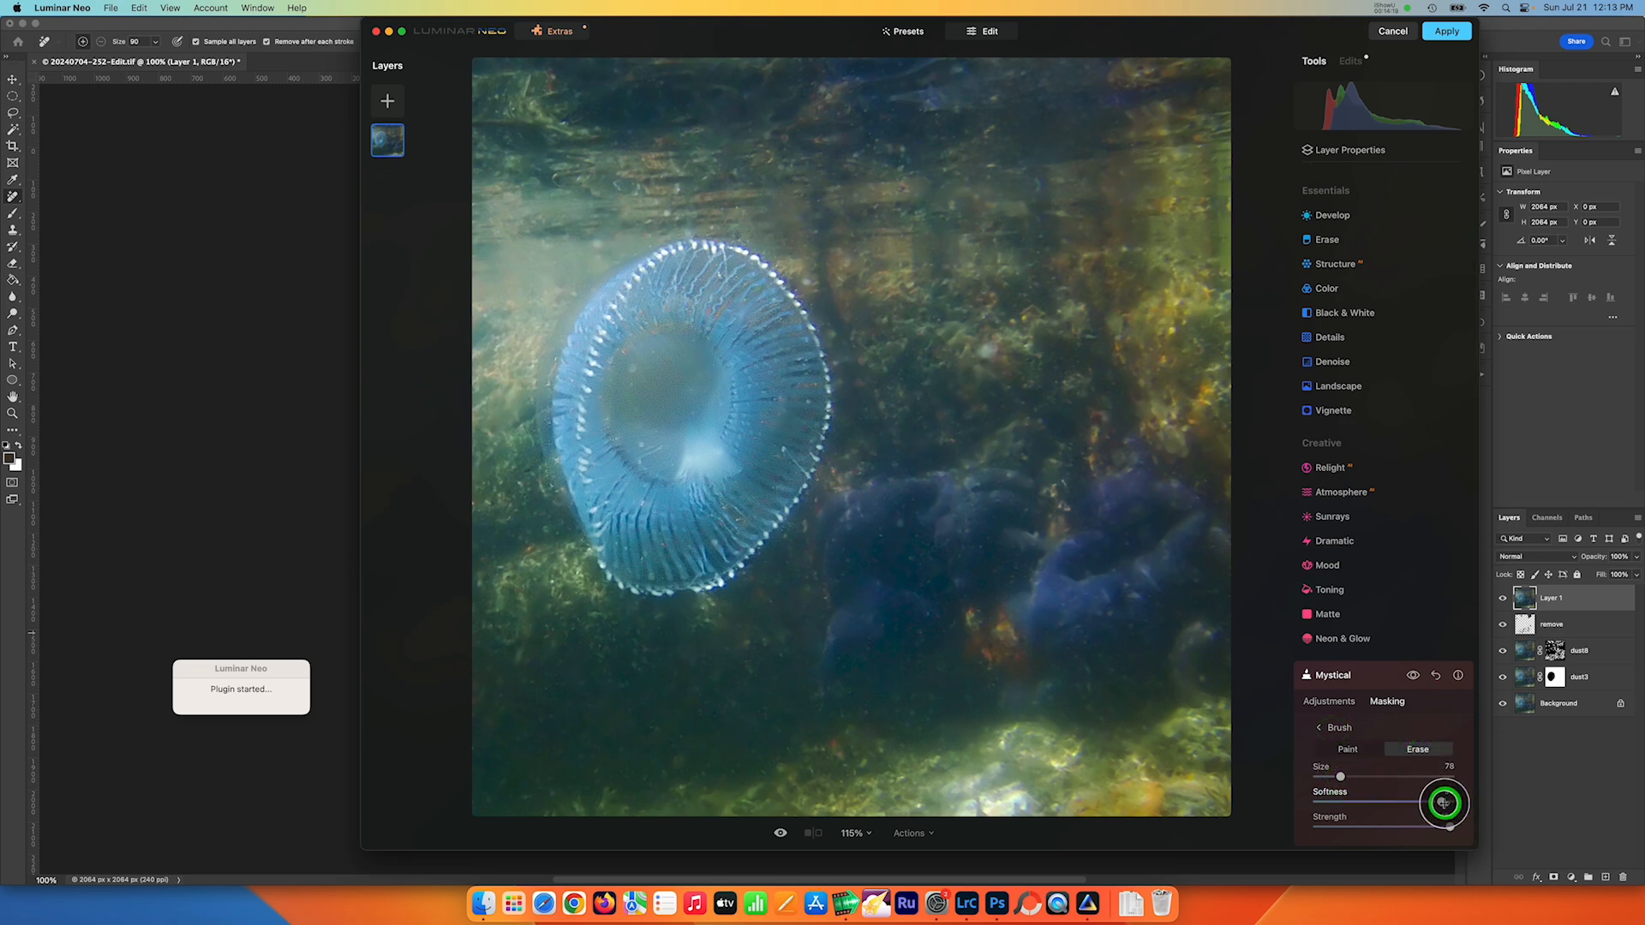
{"action": "left_click_drag", "start_coordinate": [1341, 776], "coordinate": [1348, 776]}
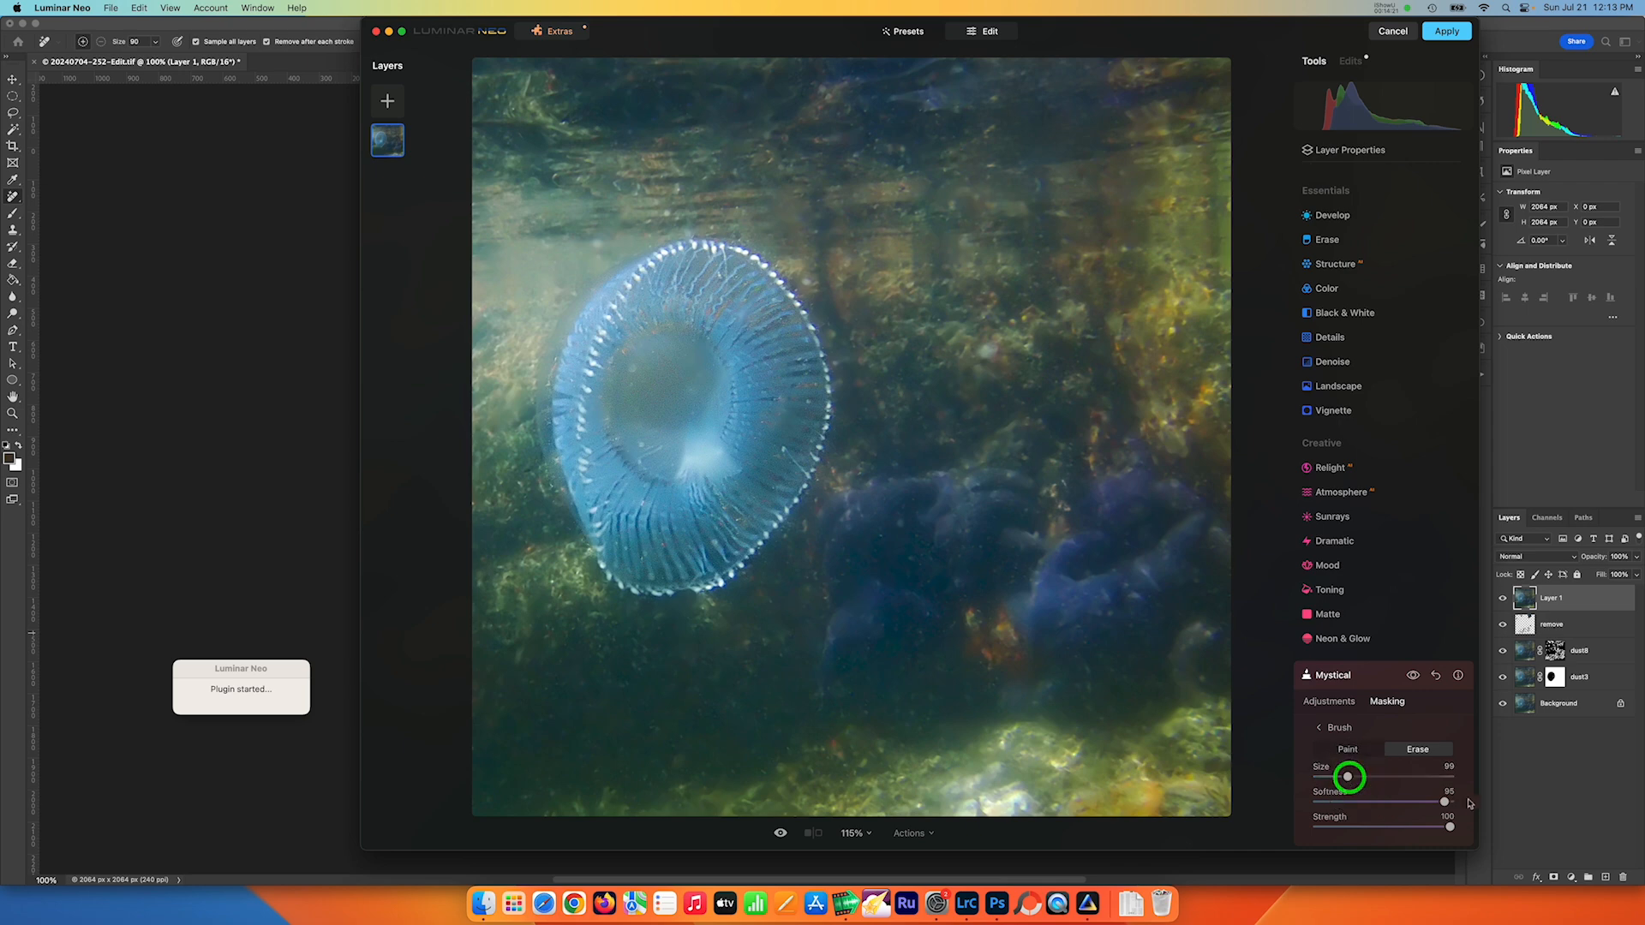
{"action": "left_click_drag", "start_coordinate": [1444, 802], "coordinate": [1426, 803]}
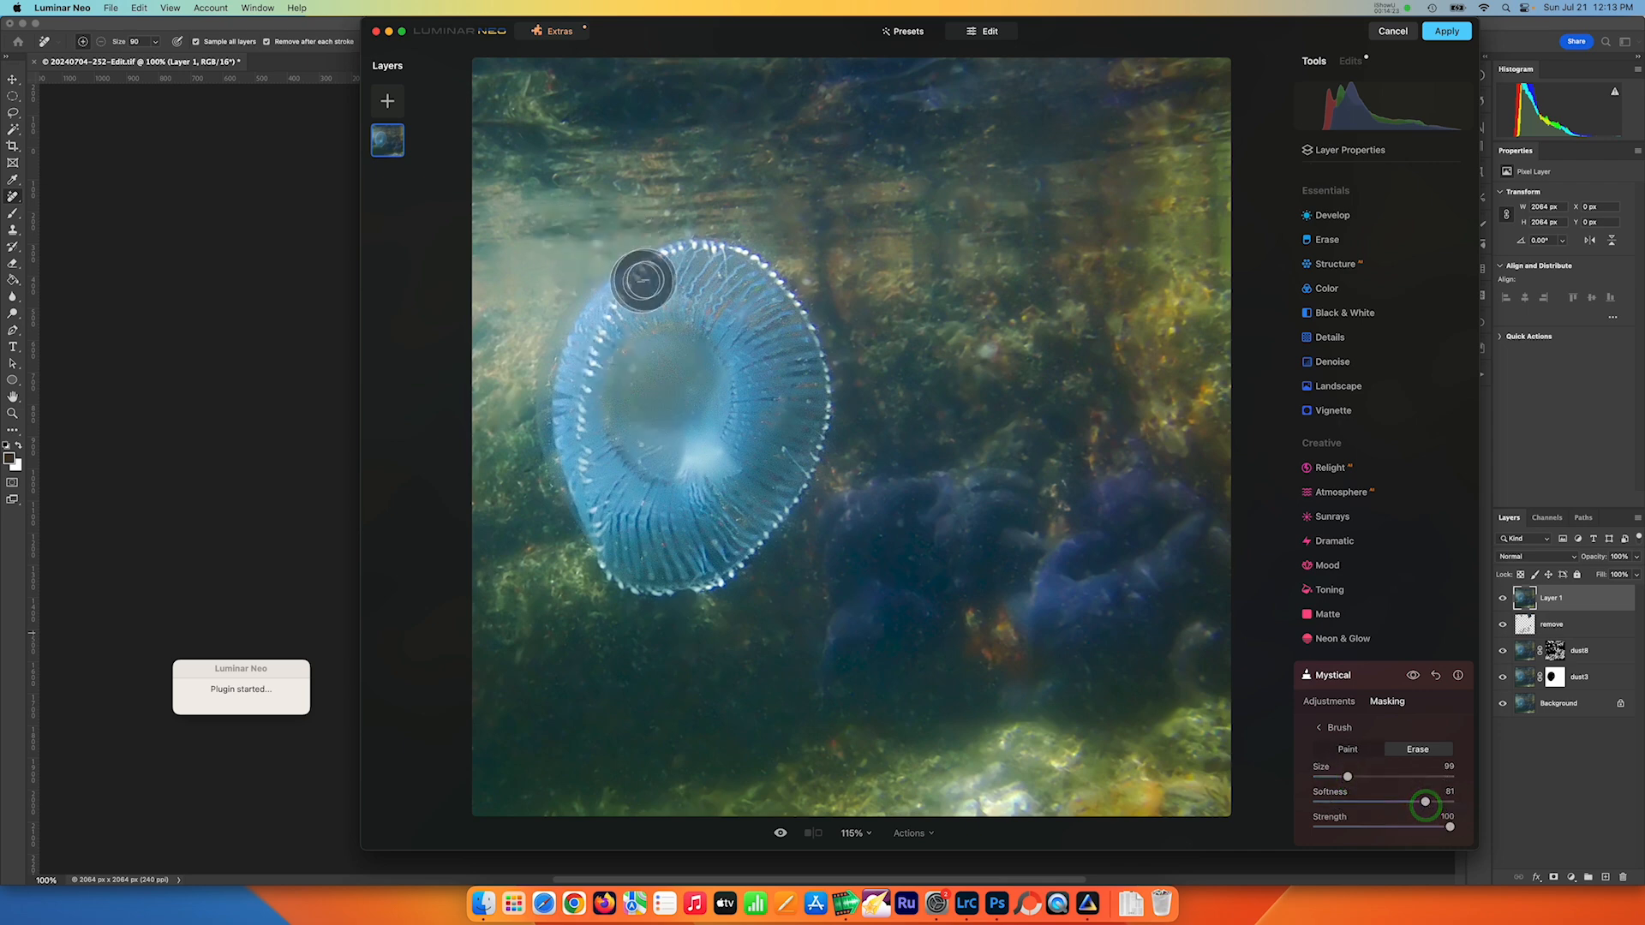
{"action": "mouse_move", "coordinate": [644, 281]}
{"action": "left_mouse_down"}
{"action": "mouse_move", "coordinate": [564, 435]}
{"action": "mouse_move", "coordinate": [625, 569]}
{"action": "mouse_move", "coordinate": [753, 525]}
{"action": "mouse_move", "coordinate": [803, 329]}
{"action": "mouse_move", "coordinate": [672, 265]}
{"action": "mouse_move", "coordinate": [744, 307]}
{"action": "mouse_move", "coordinate": [718, 470]}
{"action": "mouse_move", "coordinate": [782, 378]}
{"action": "mouse_move", "coordinate": [711, 497]}
{"action": "left_mouse_up"}
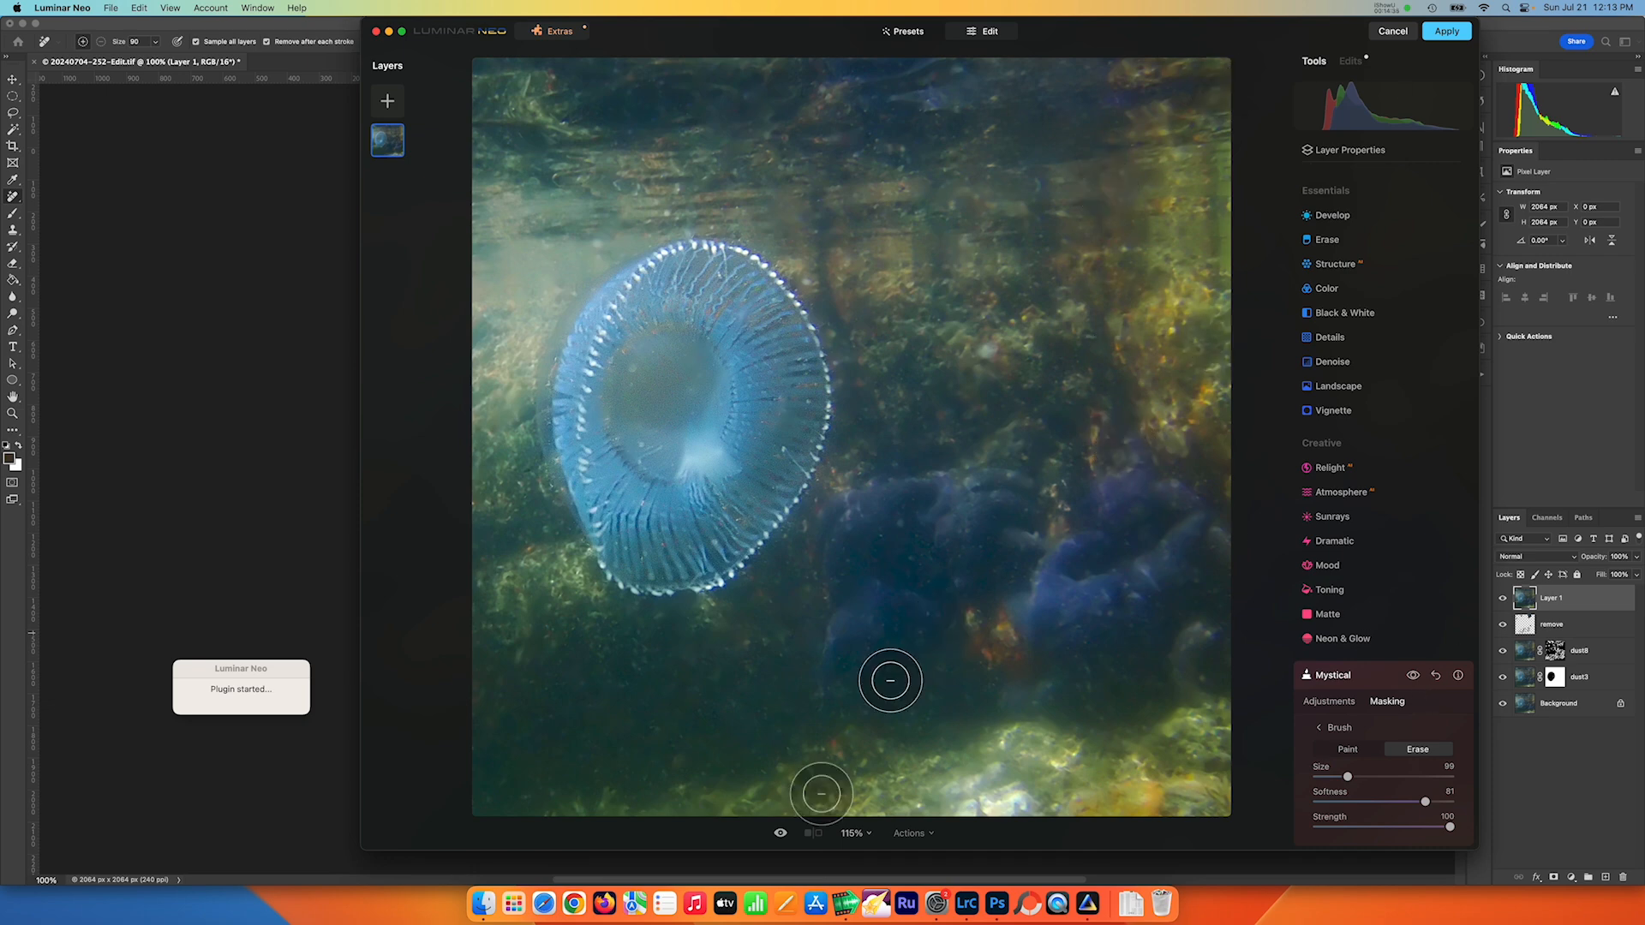
Compare the fully edited photo with the unedited original.
{"action": "left_click", "coordinate": [781, 833]}
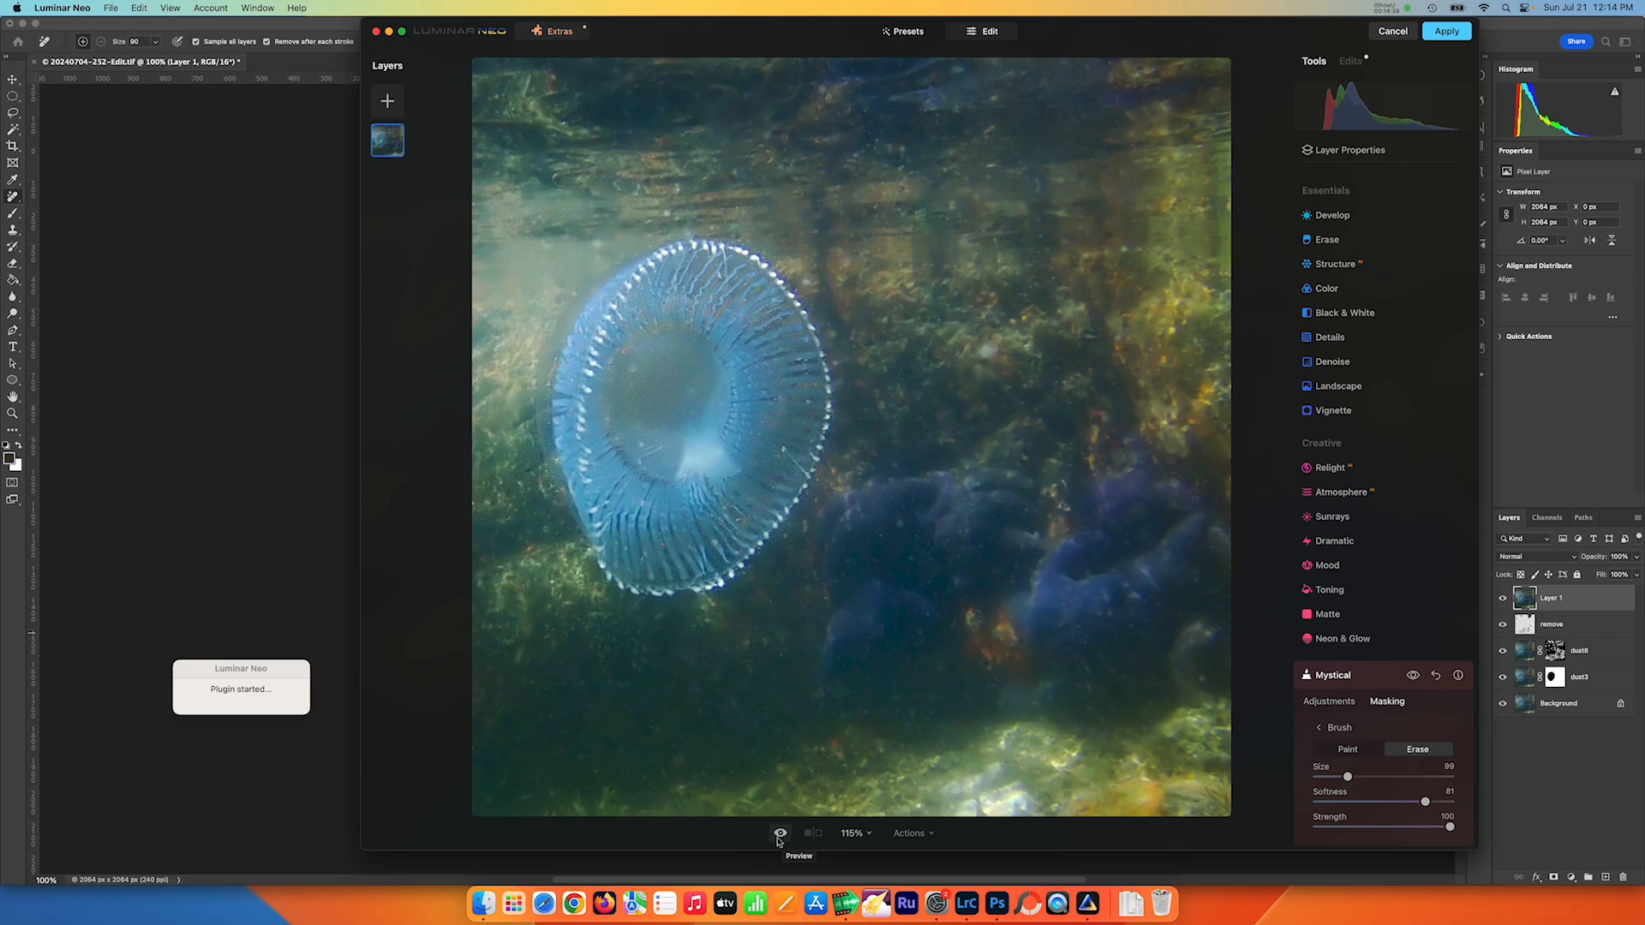
{"action": "left_click", "coordinate": [780, 835]}
{"action": "left_click", "coordinate": [781, 833]}
{"action": "left_click", "coordinate": [780, 833]}
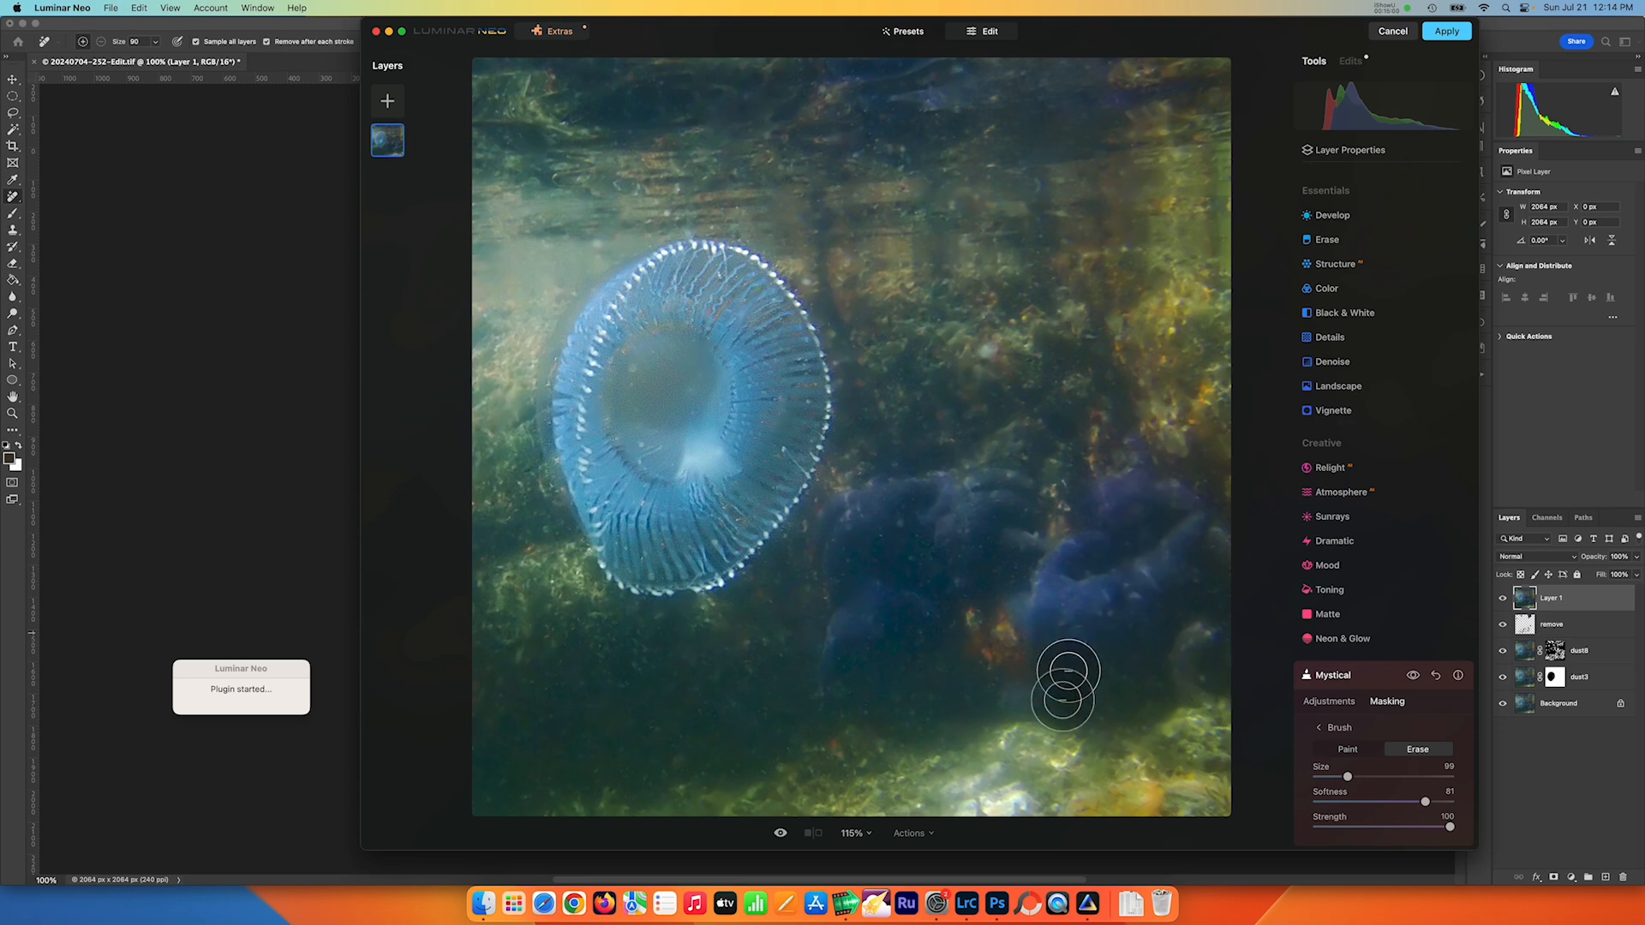
Save the adjustments as a preset named "jelly" and apply the edit back to the Photoshop layer.
{"action": "left_click", "coordinate": [931, 836]}
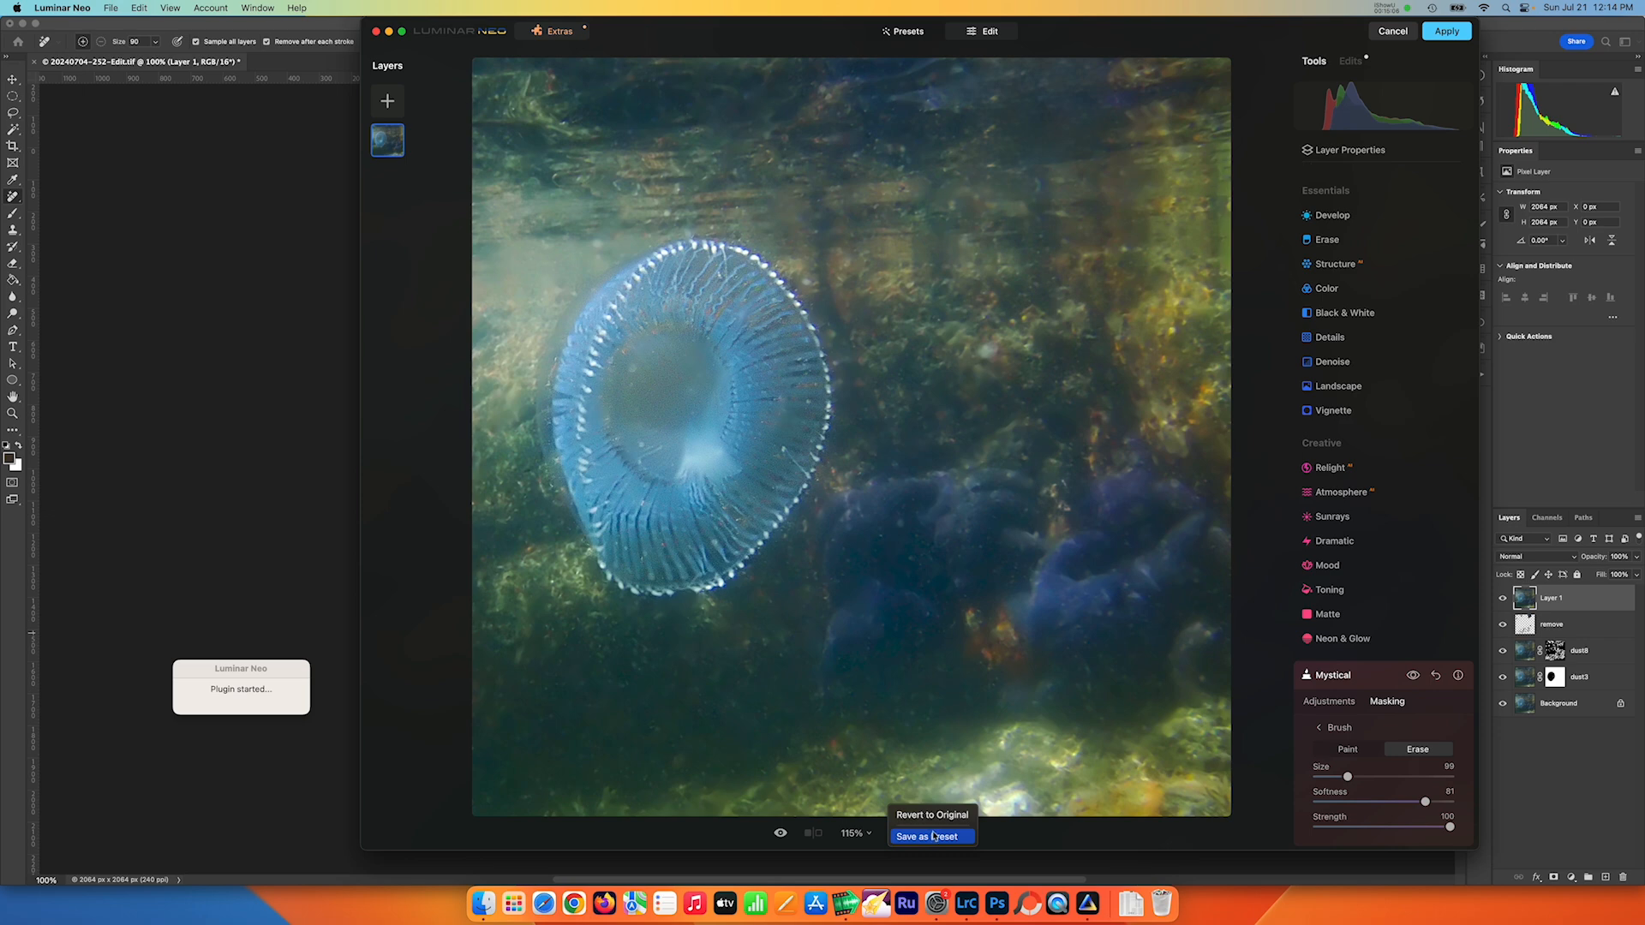
{"action": "left_click", "coordinate": [934, 836]}
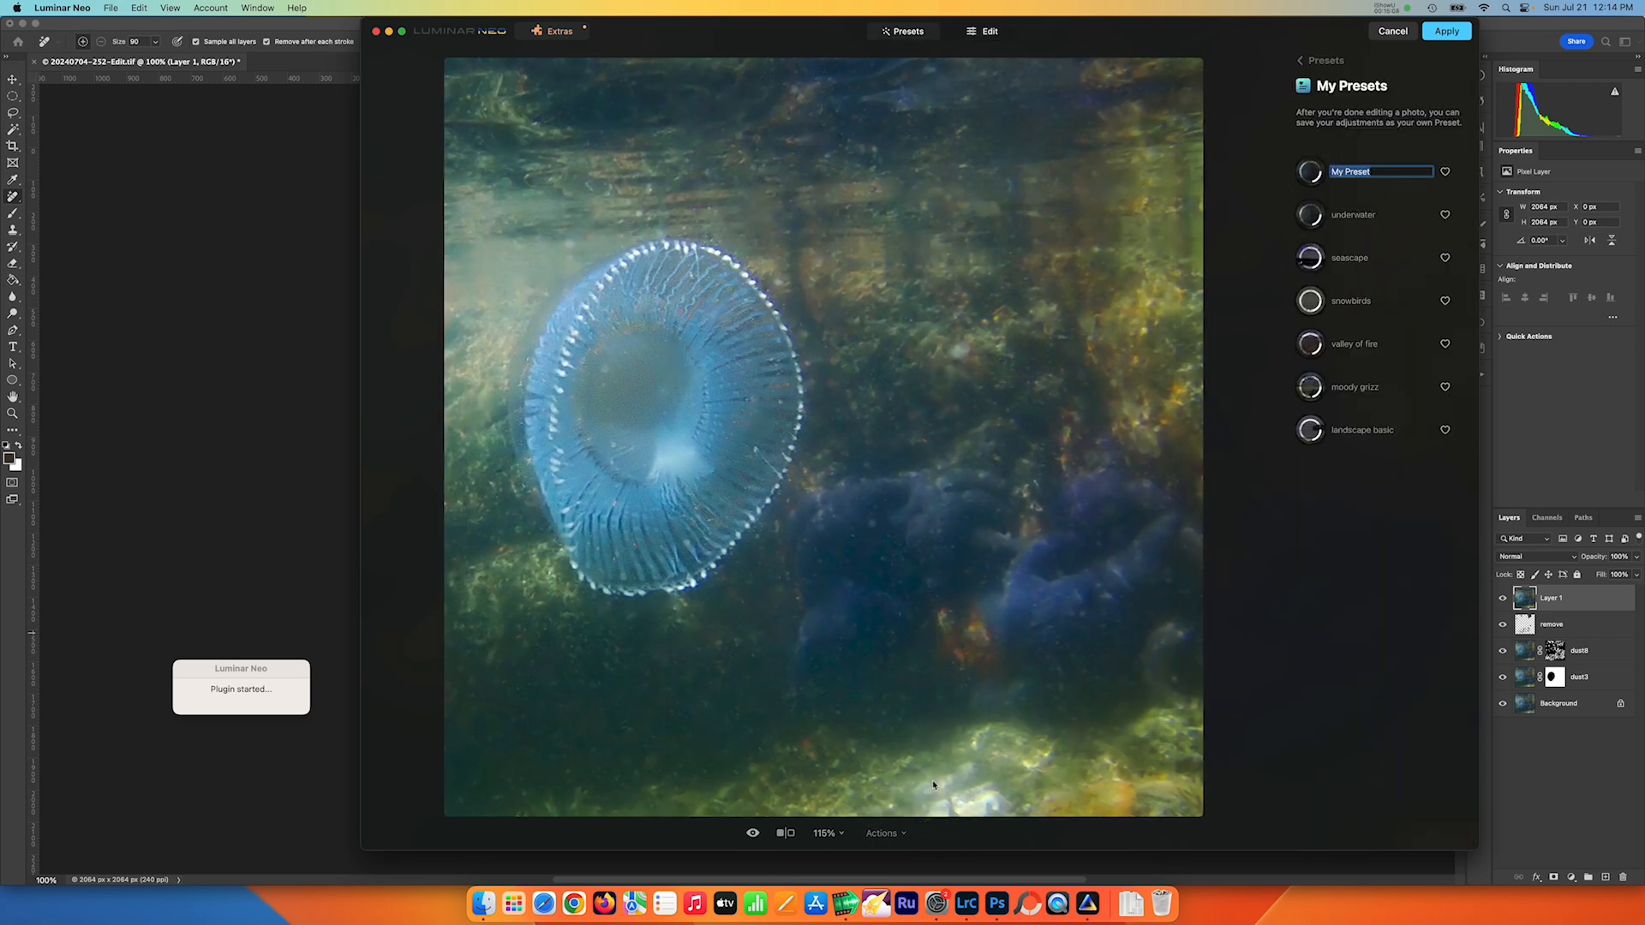
{"action": "type", "text": "jelly"}
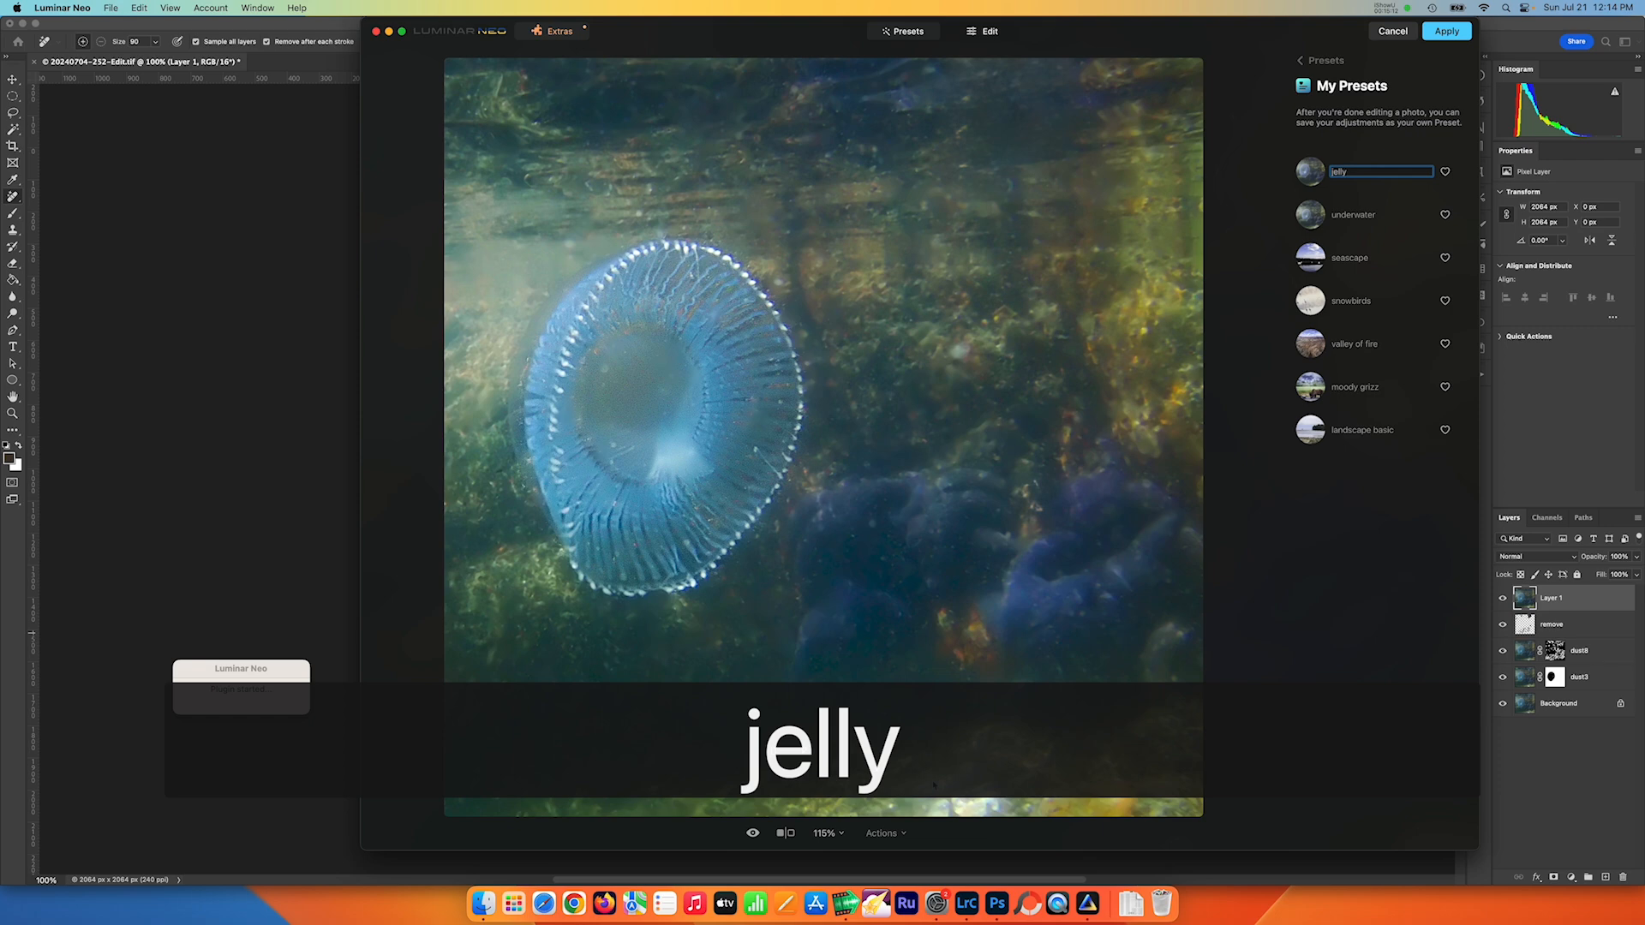
{"action": "key", "text": "Return"}
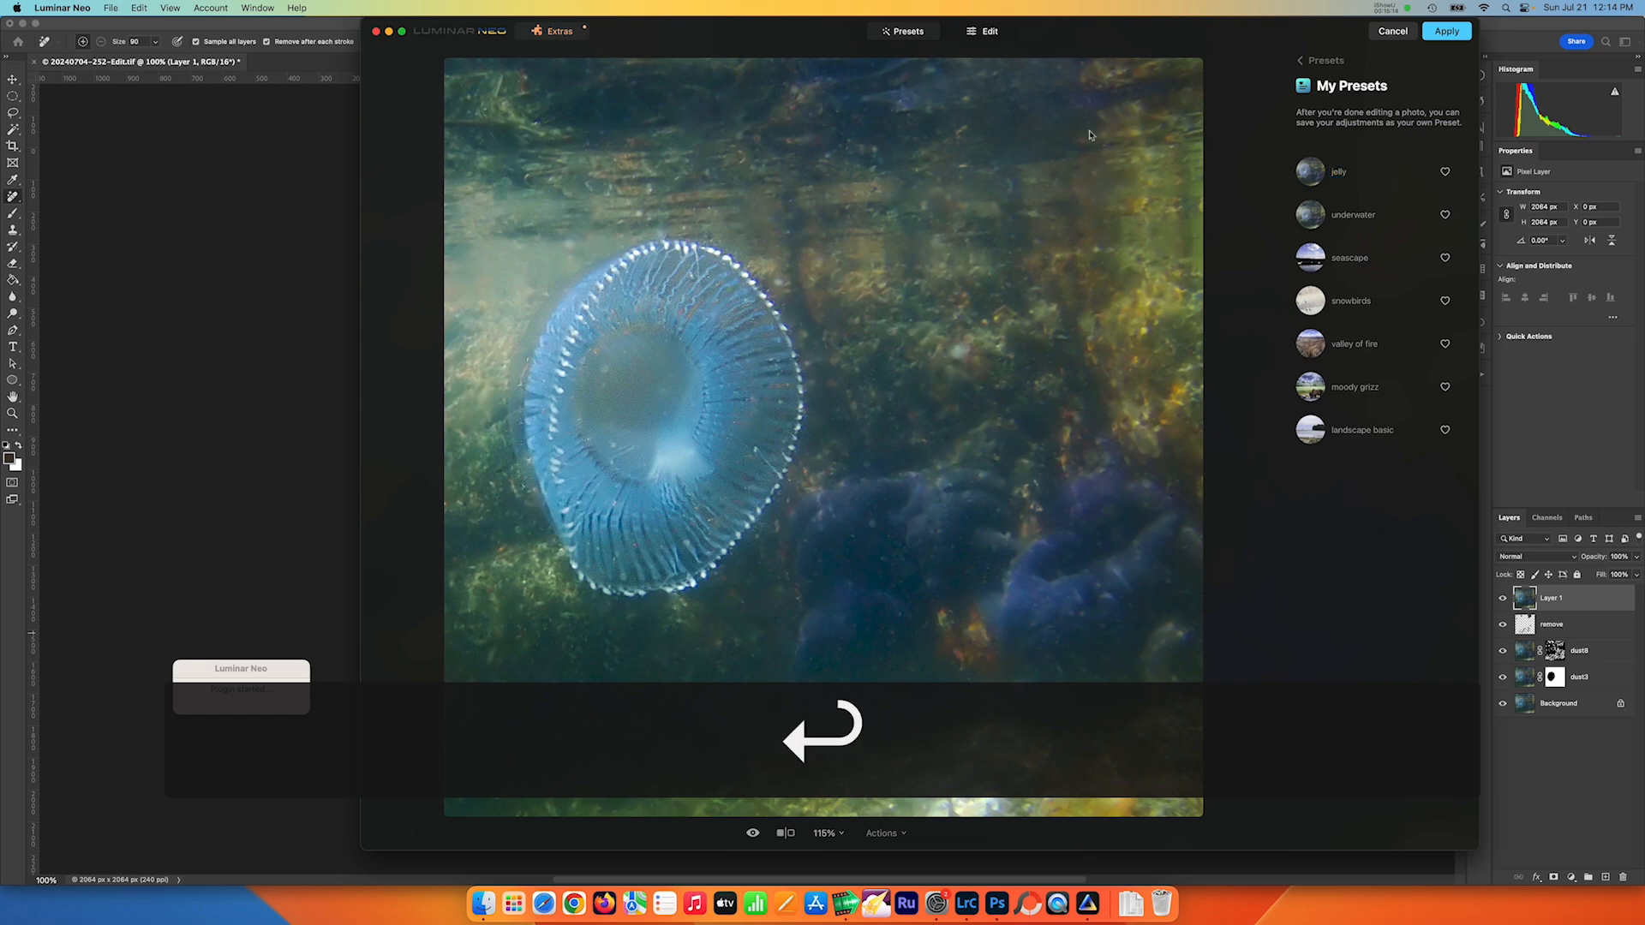
{"action": "left_click", "coordinate": [1447, 30]}
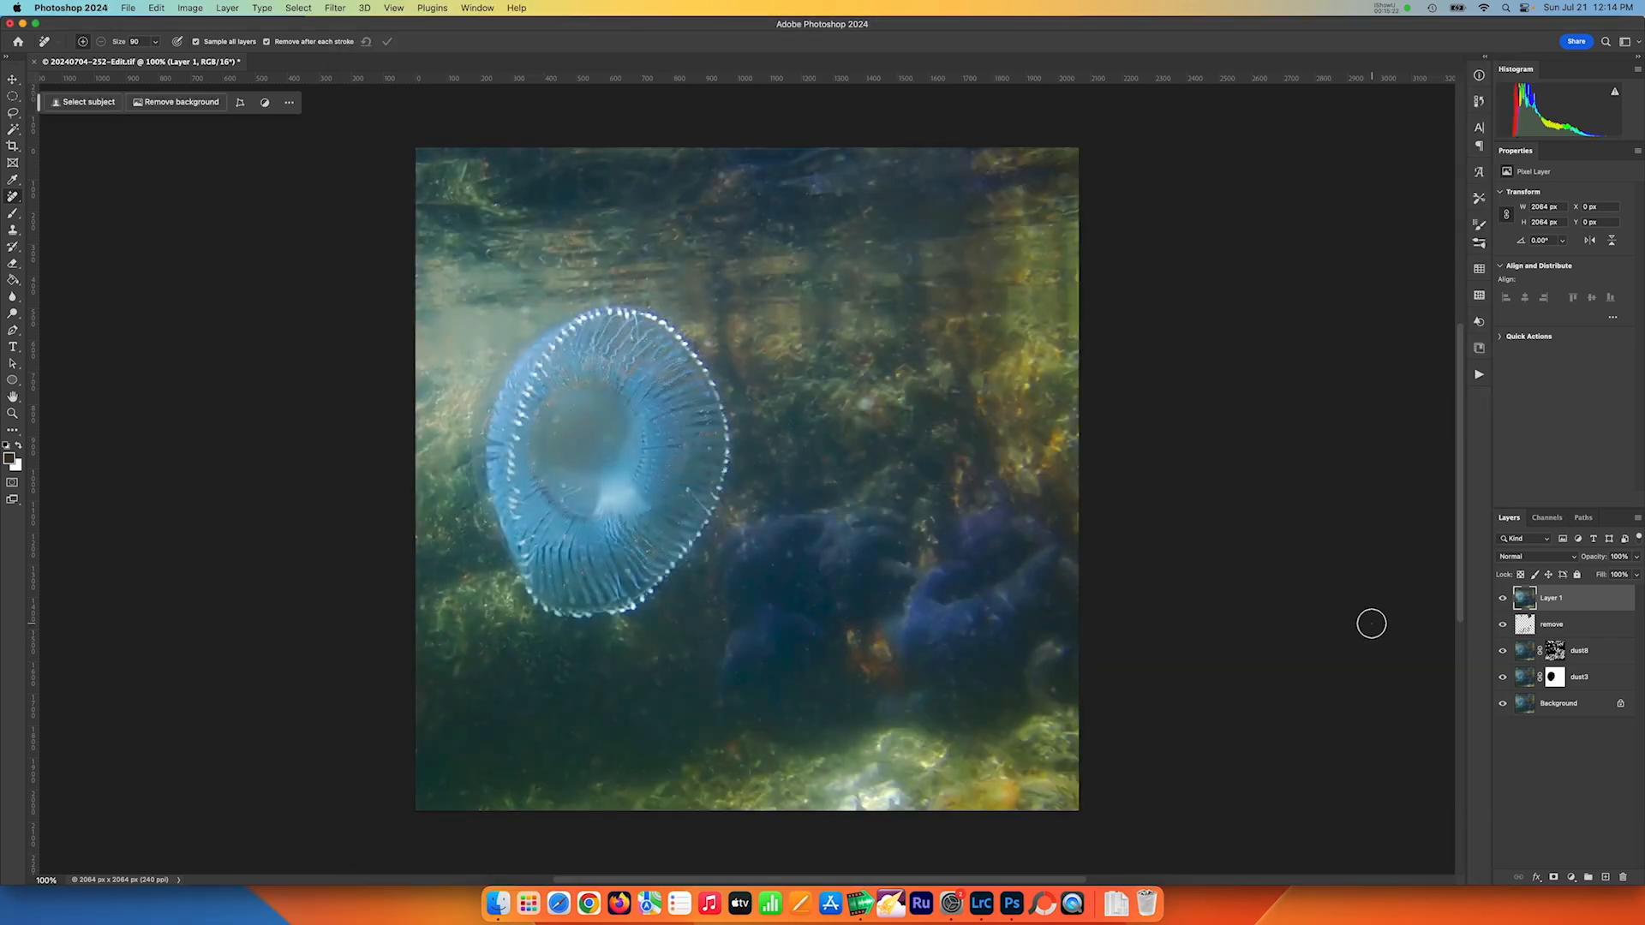
Rename the top layer, Layer 1, as "luminar" and save the document.
{"action": "left_click", "coordinate": [1550, 599]}
{"action": "double_click", "coordinate": [1555, 597]}
{"action": "type", "text": "jel"}
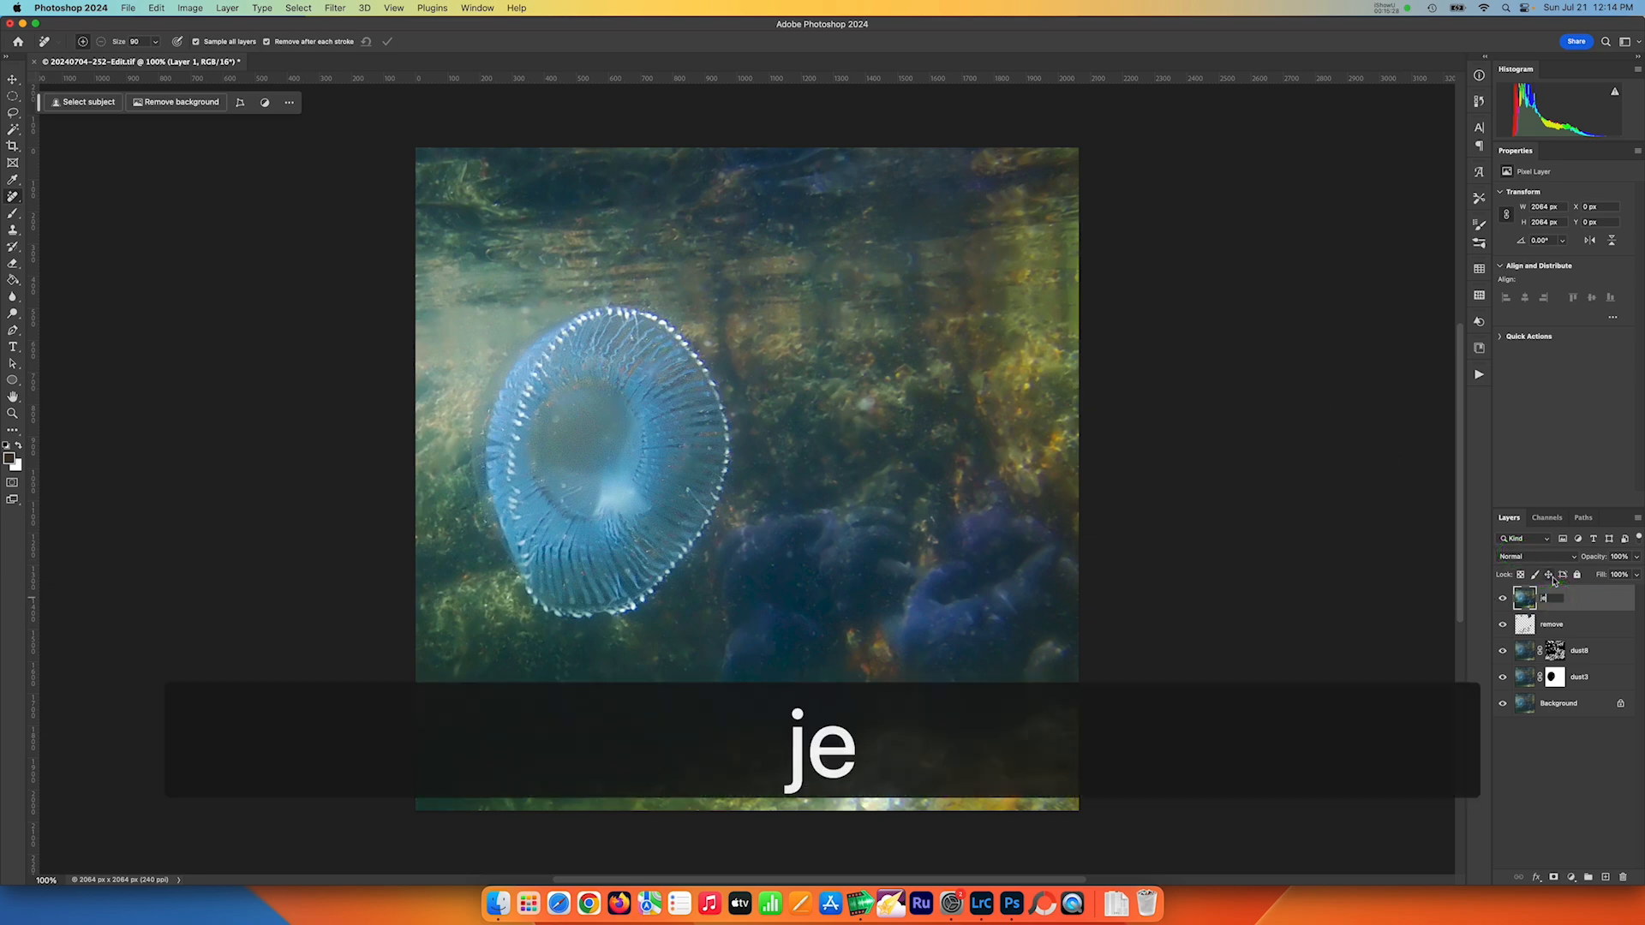
{"action": "key", "text": "BackSpace"}
{"action": "key", "text": "BackSpace"}
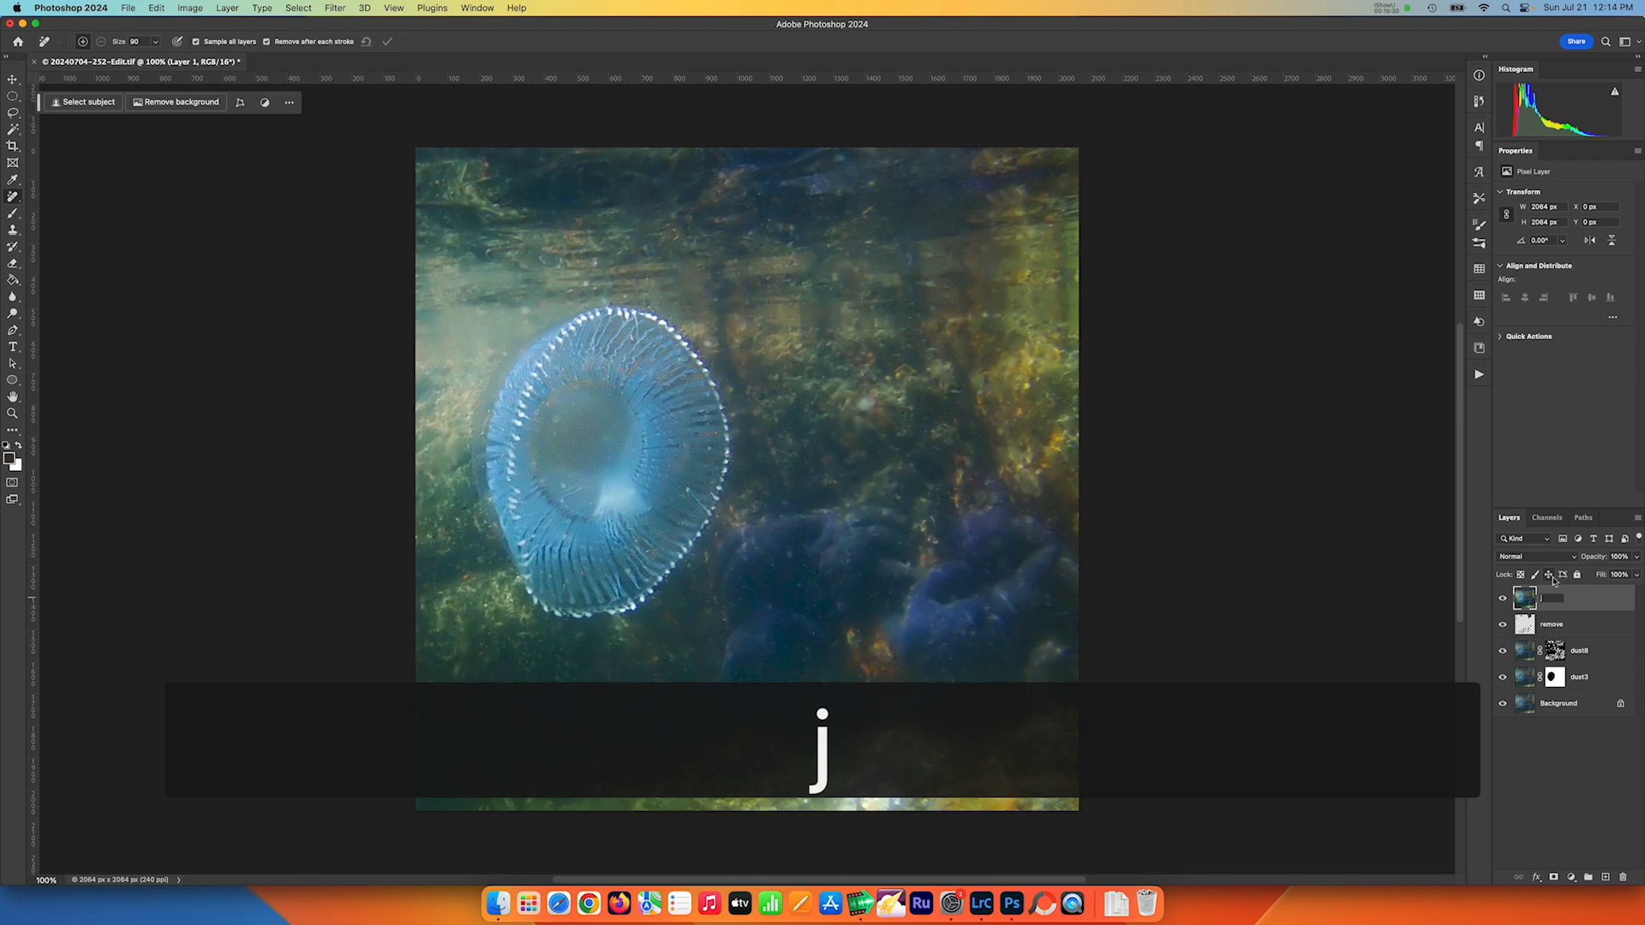
{"action": "key", "text": "BackSpace"}
{"action": "type", "text": "lumi"}
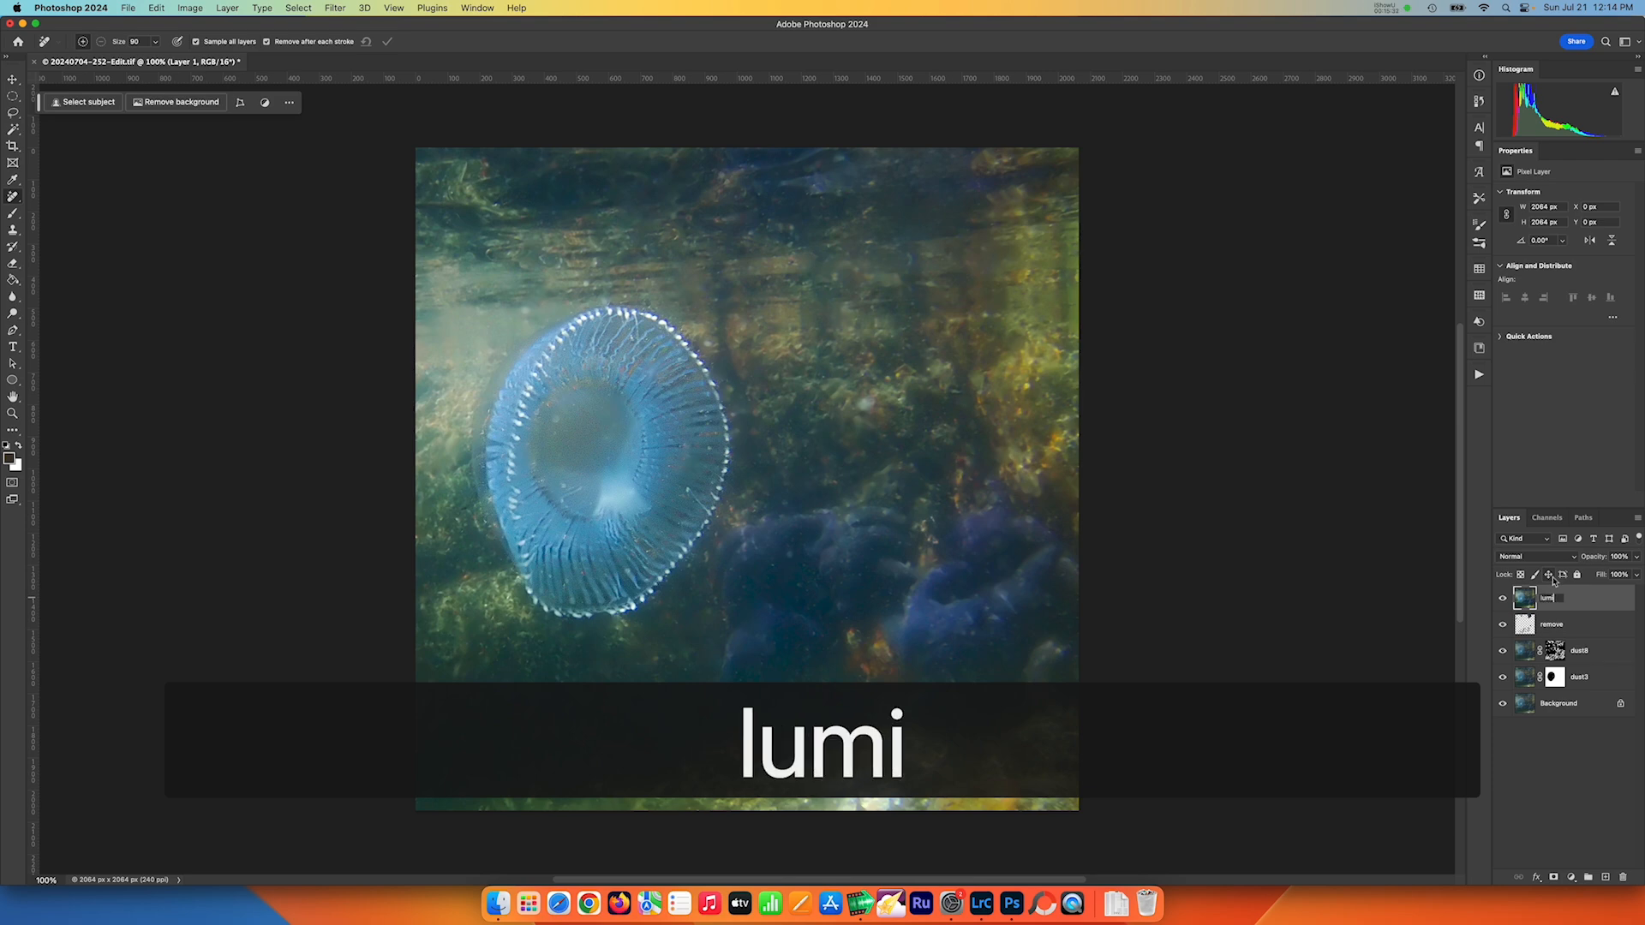
{"action": "type", "text": "nar"}
{"action": "key", "text": "Return"}
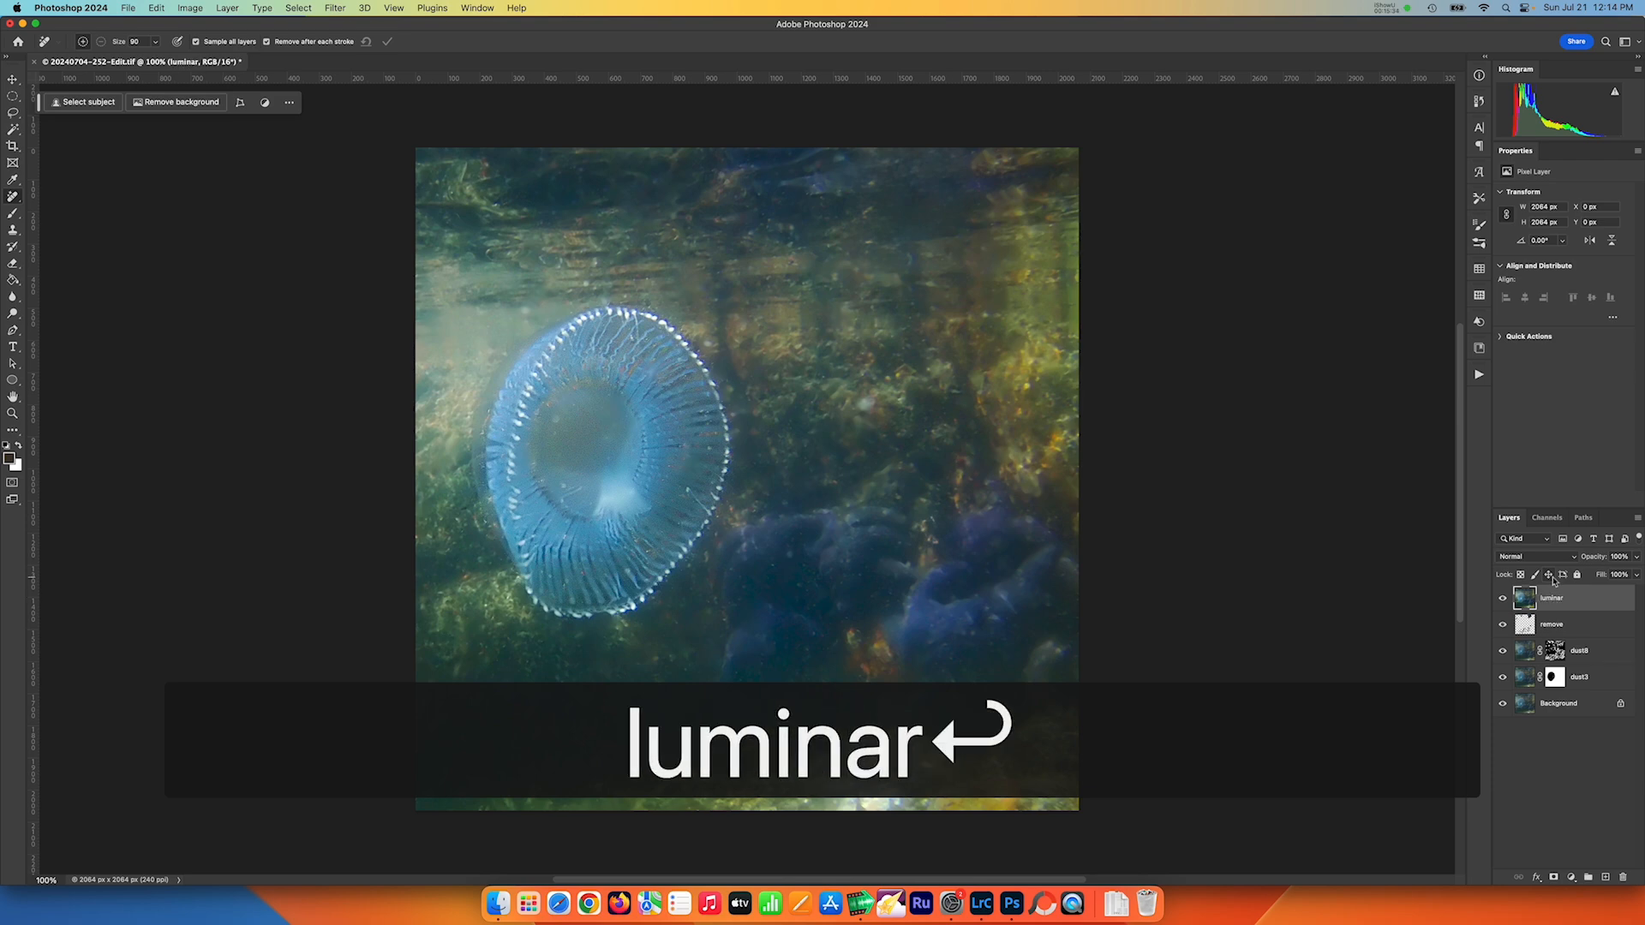
{"action": "key", "text": "super+s"}
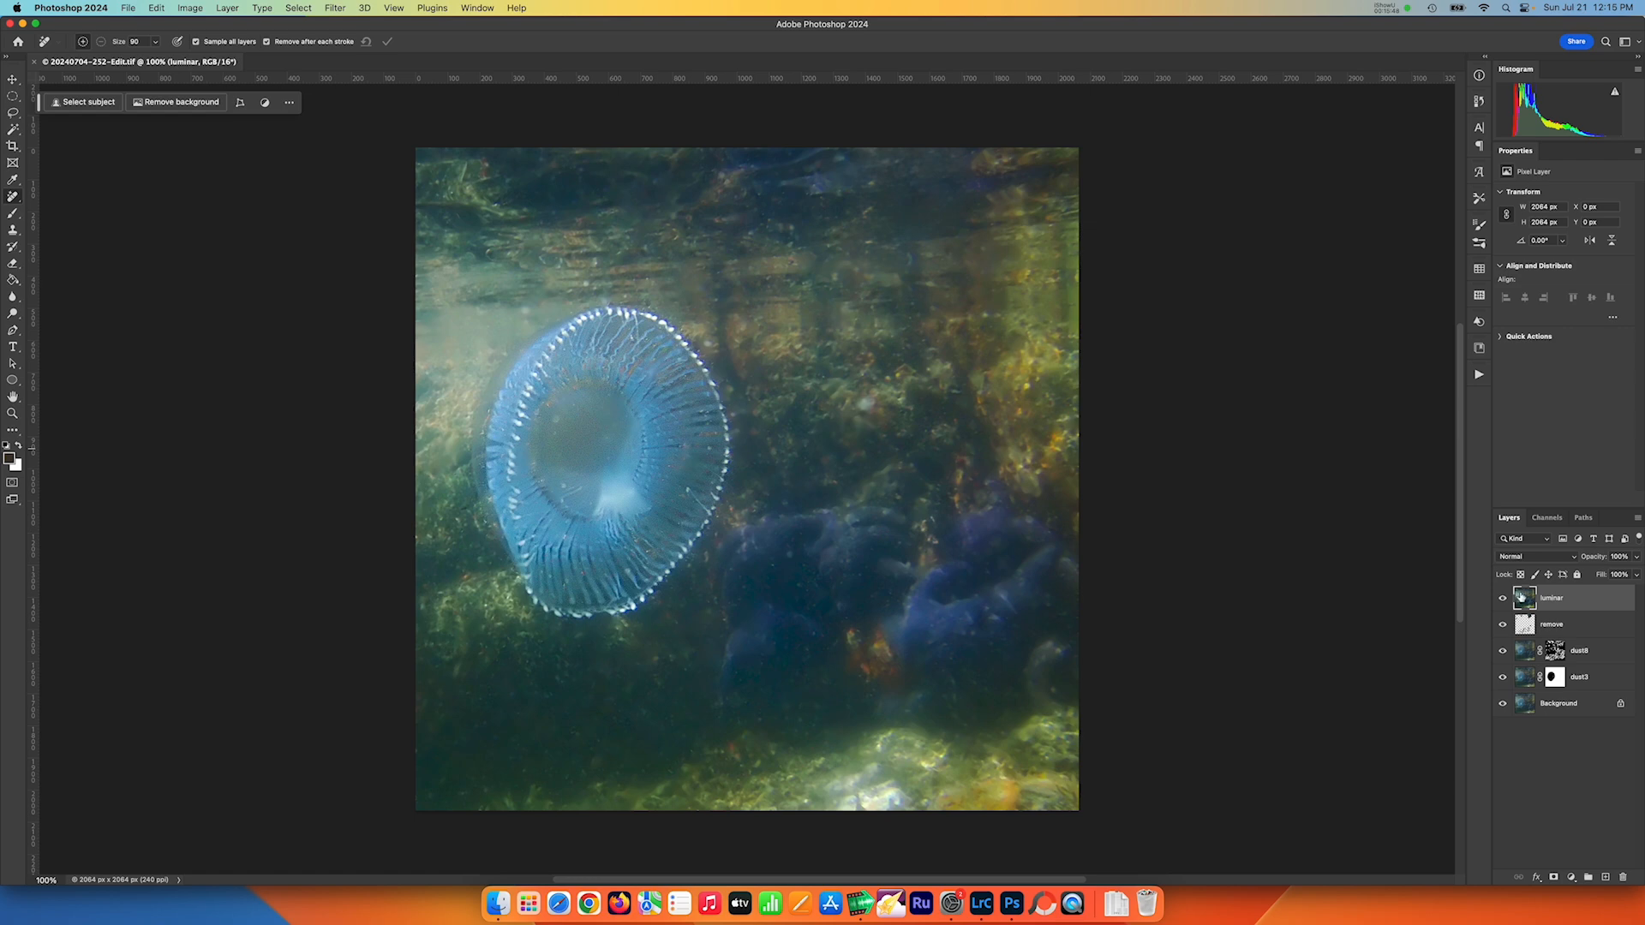
Duplicate the luminar layer and denoise the copy in Topaz DeNoise AI with the Standard model.
{"action": "key", "text": "super+j"}
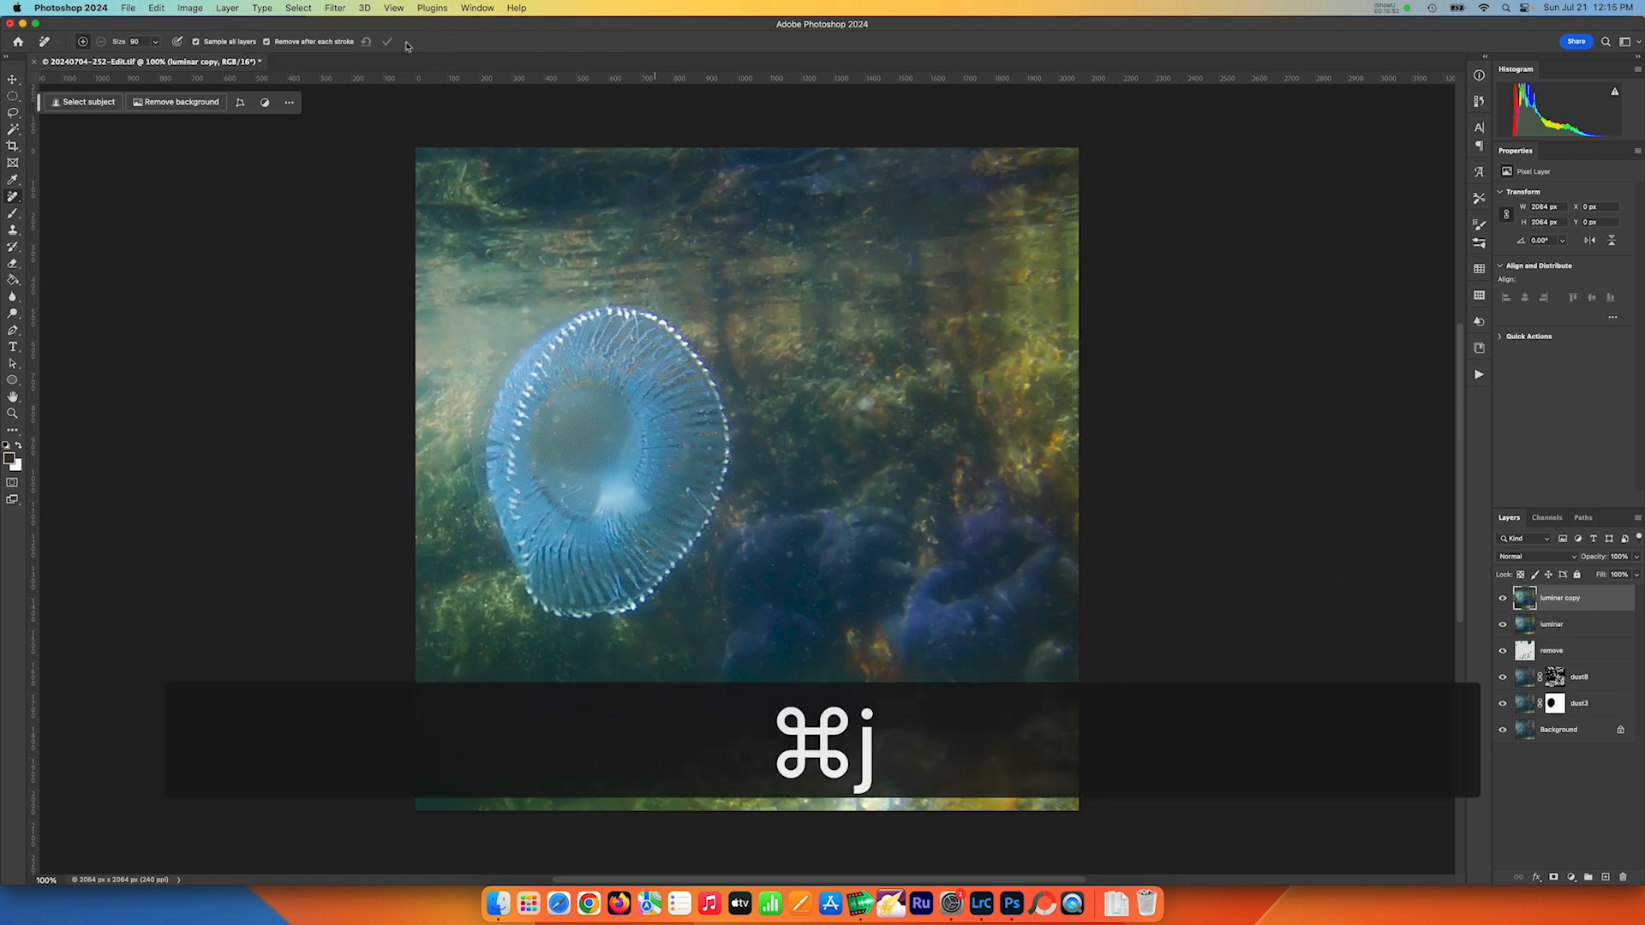
{"action": "left_click", "coordinate": [335, 8]}
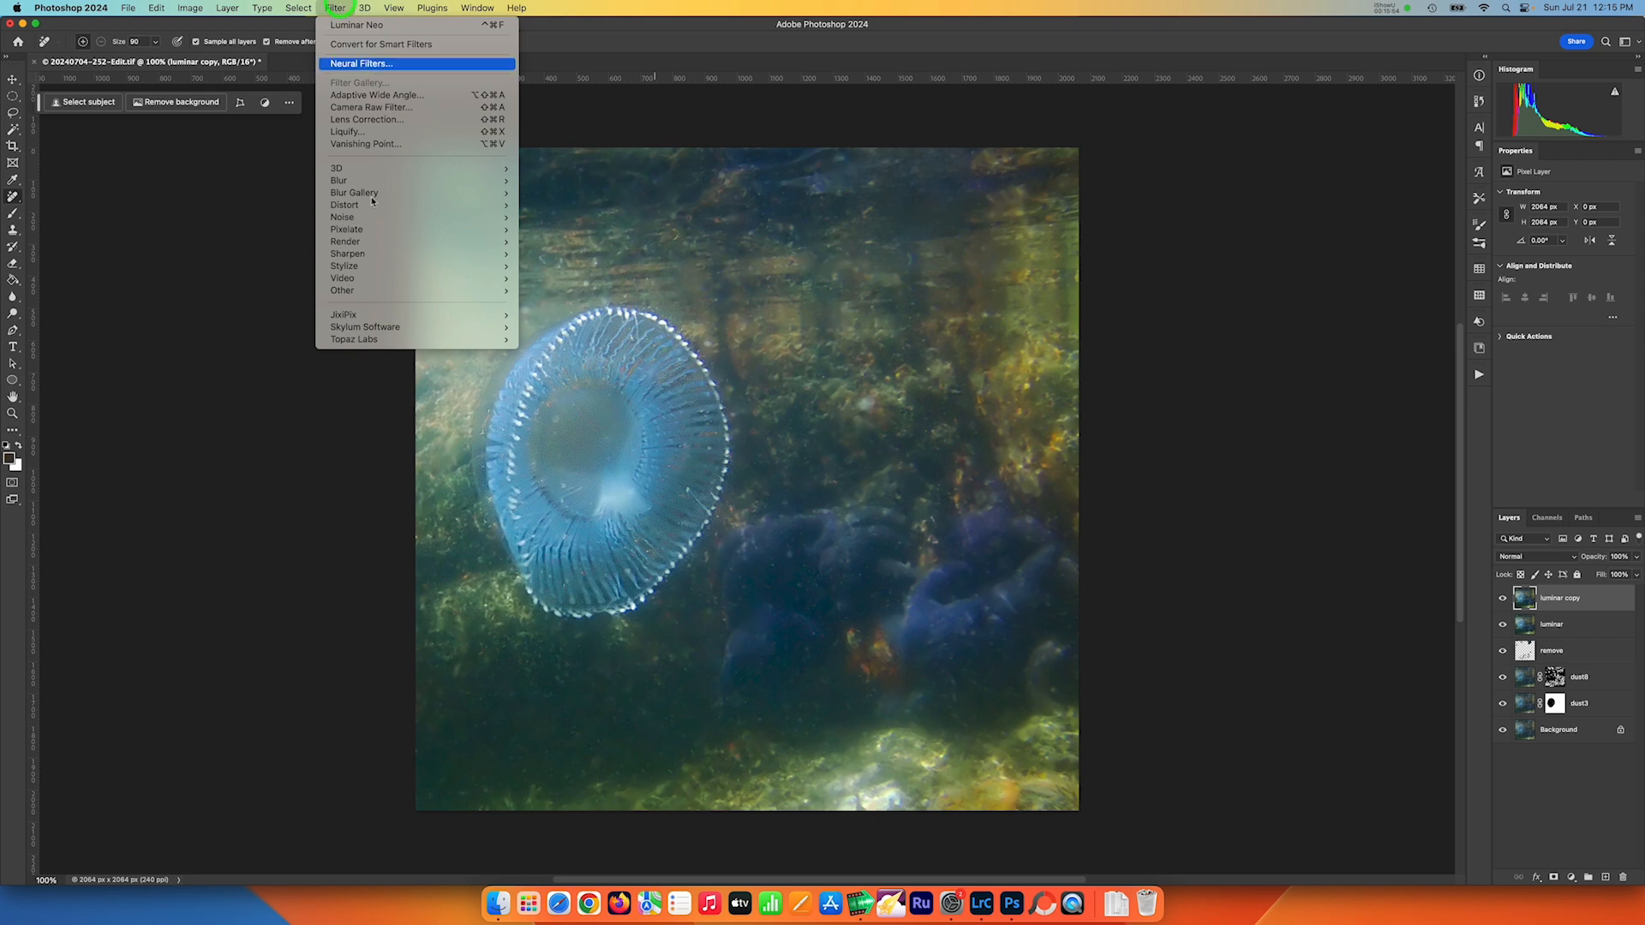
{"action": "mouse_move", "coordinate": [422, 340]}
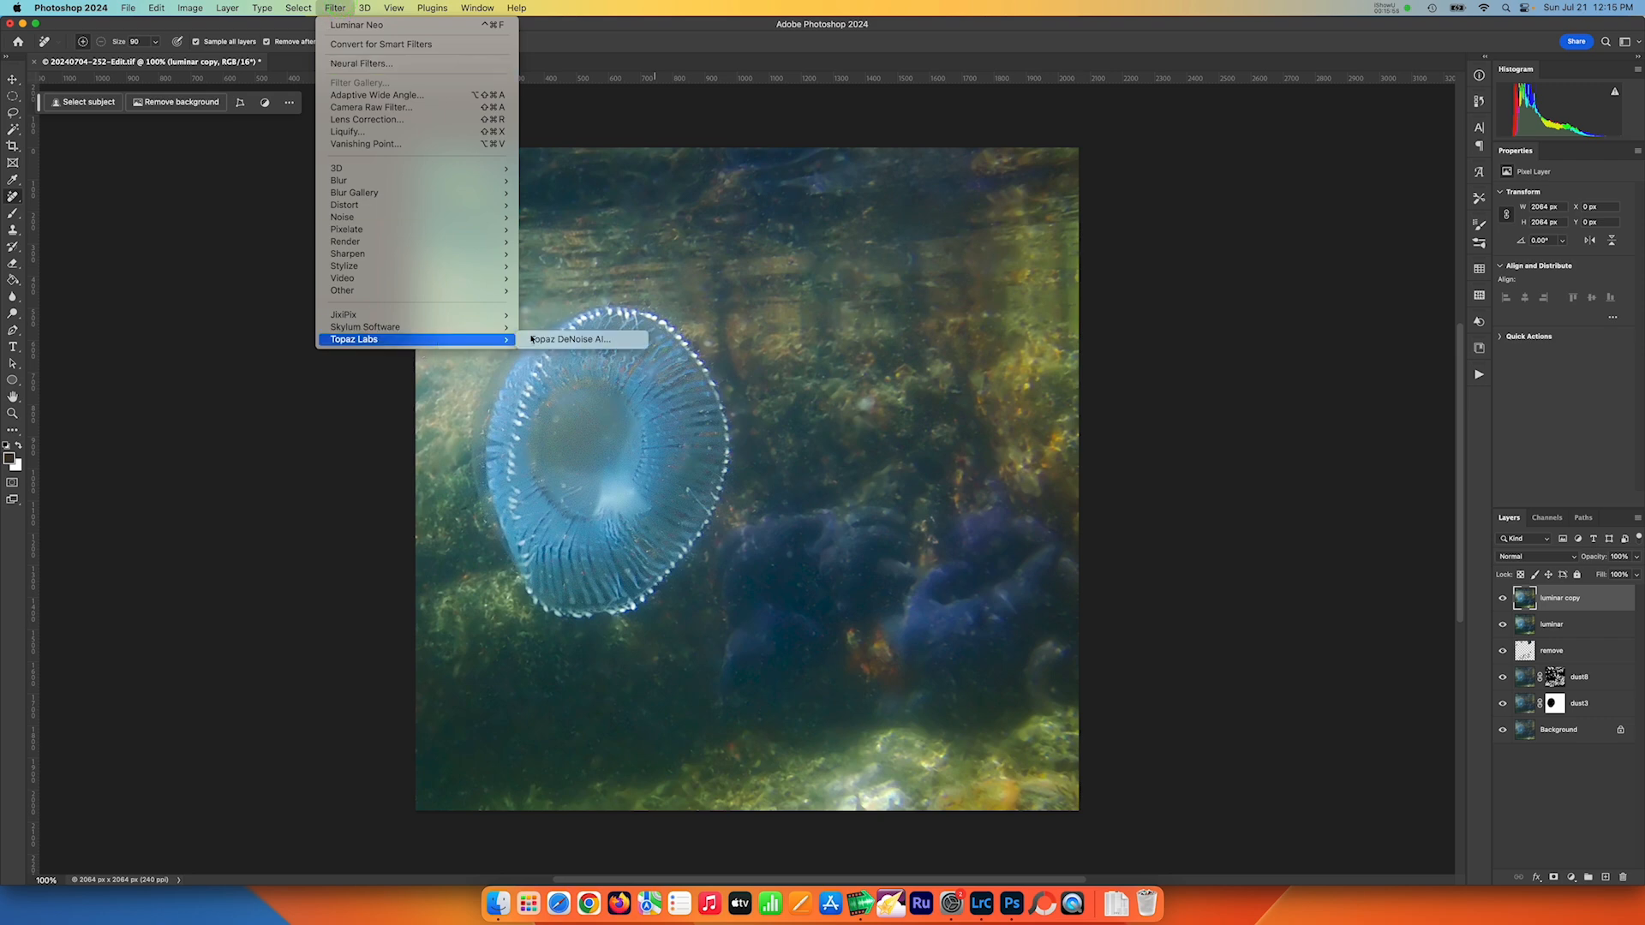
{"action": "left_click", "coordinate": [583, 340]}
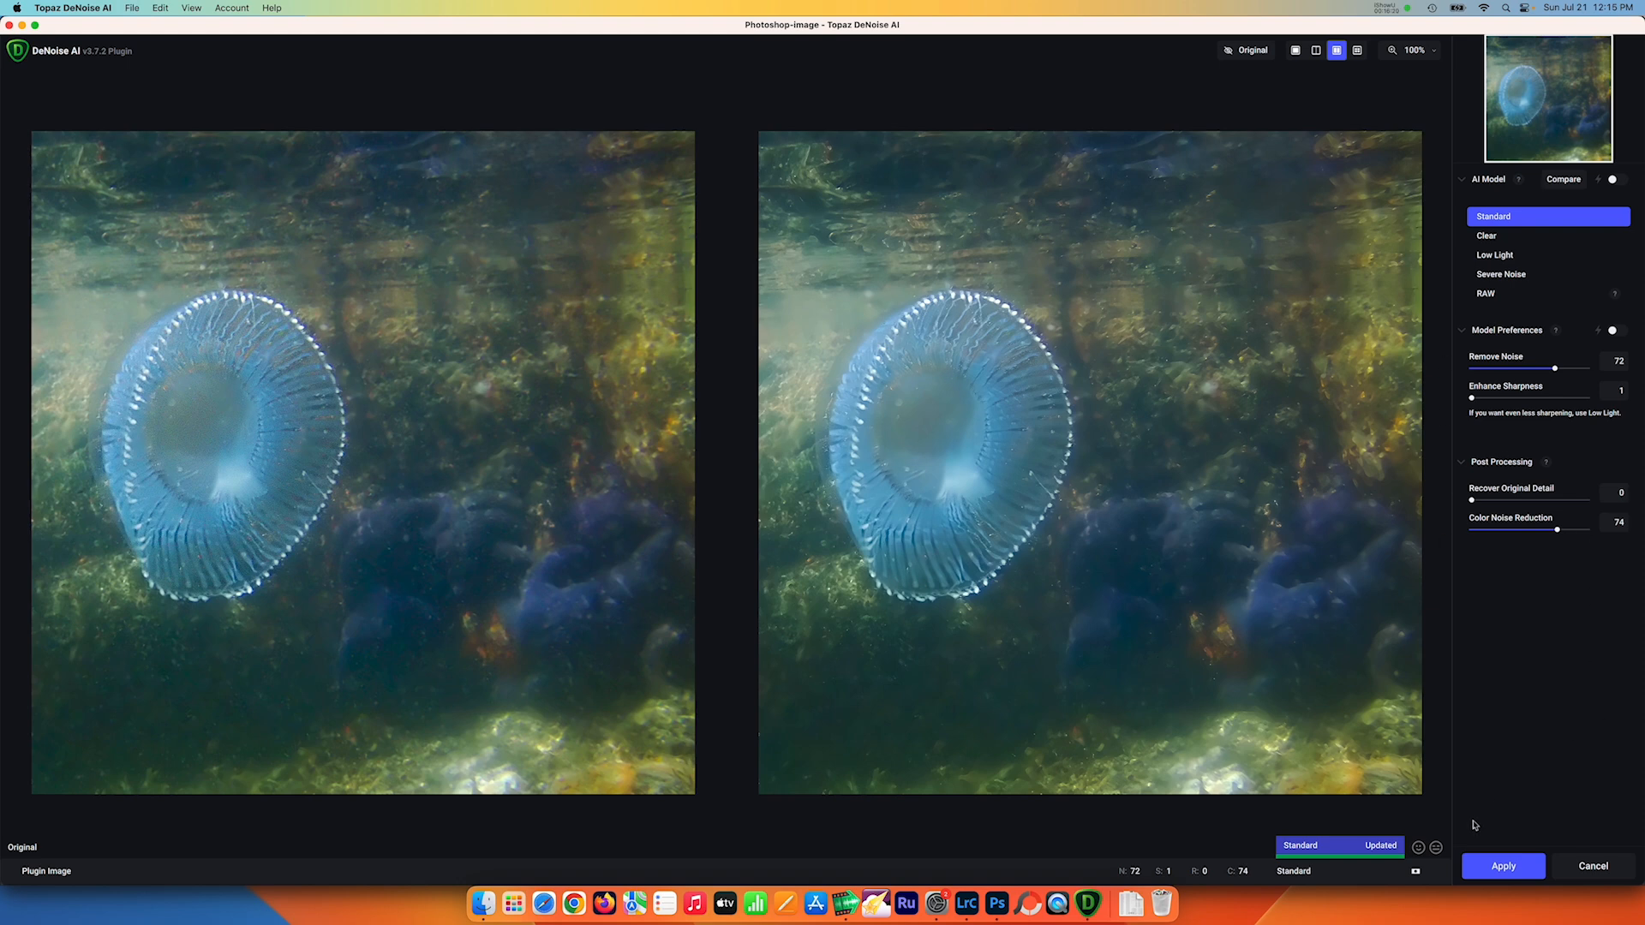
{"action": "left_click", "coordinate": [1505, 868]}
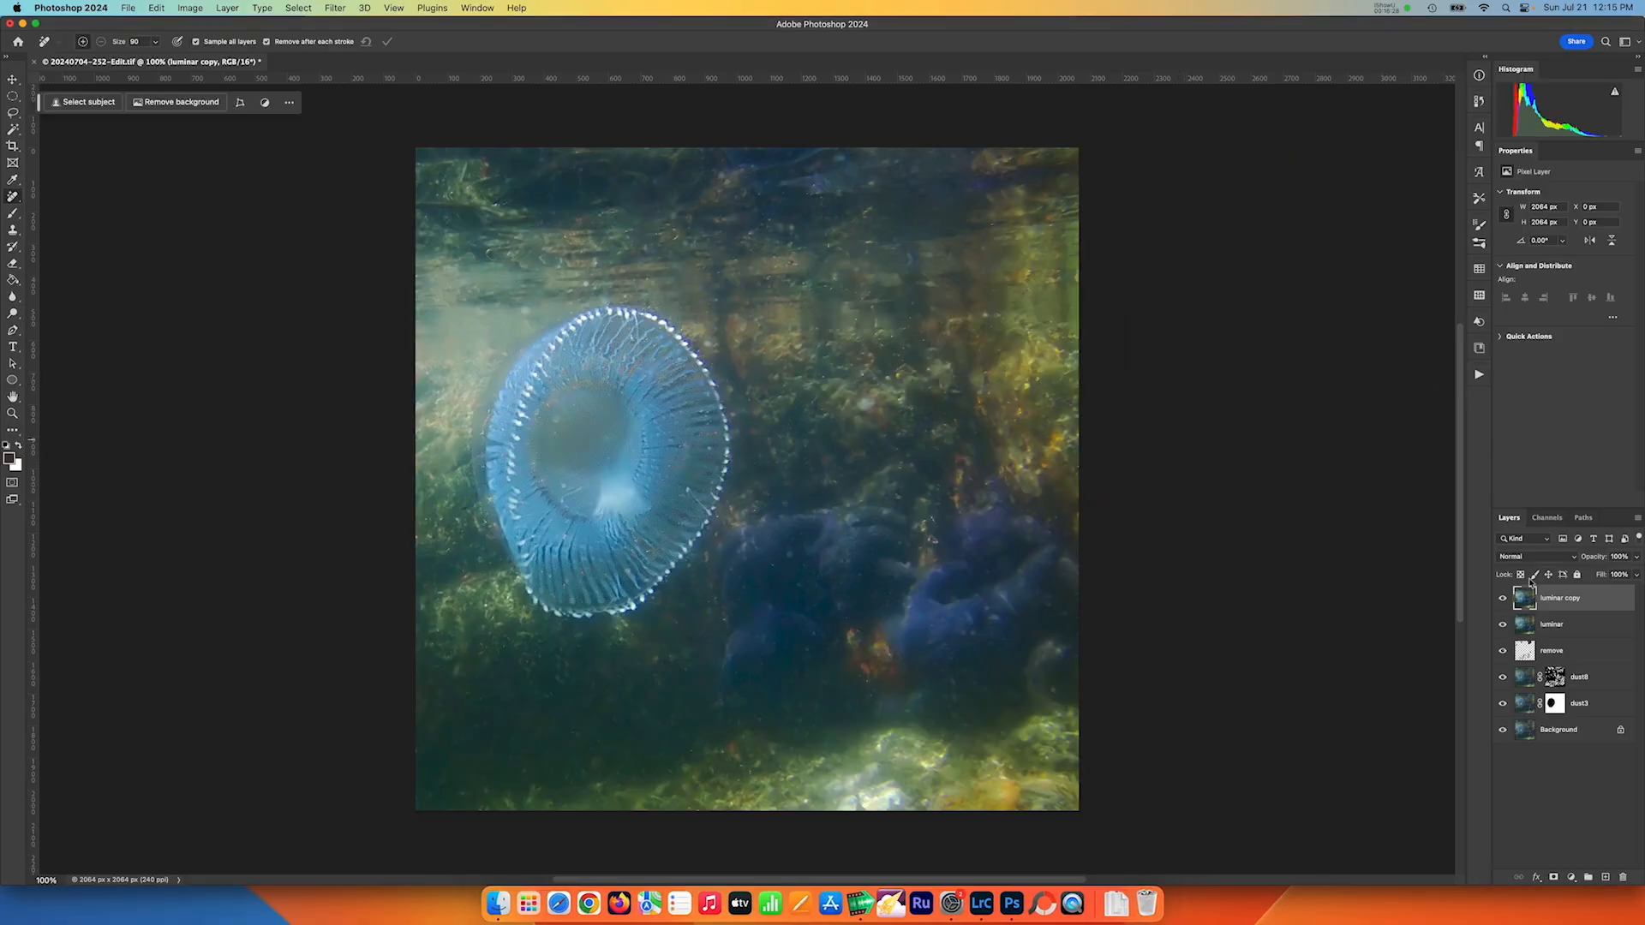
Toggle the denoised layer's visibility to compare the photo with and without noise reduction.
{"action": "left_click", "coordinate": [1503, 599]}
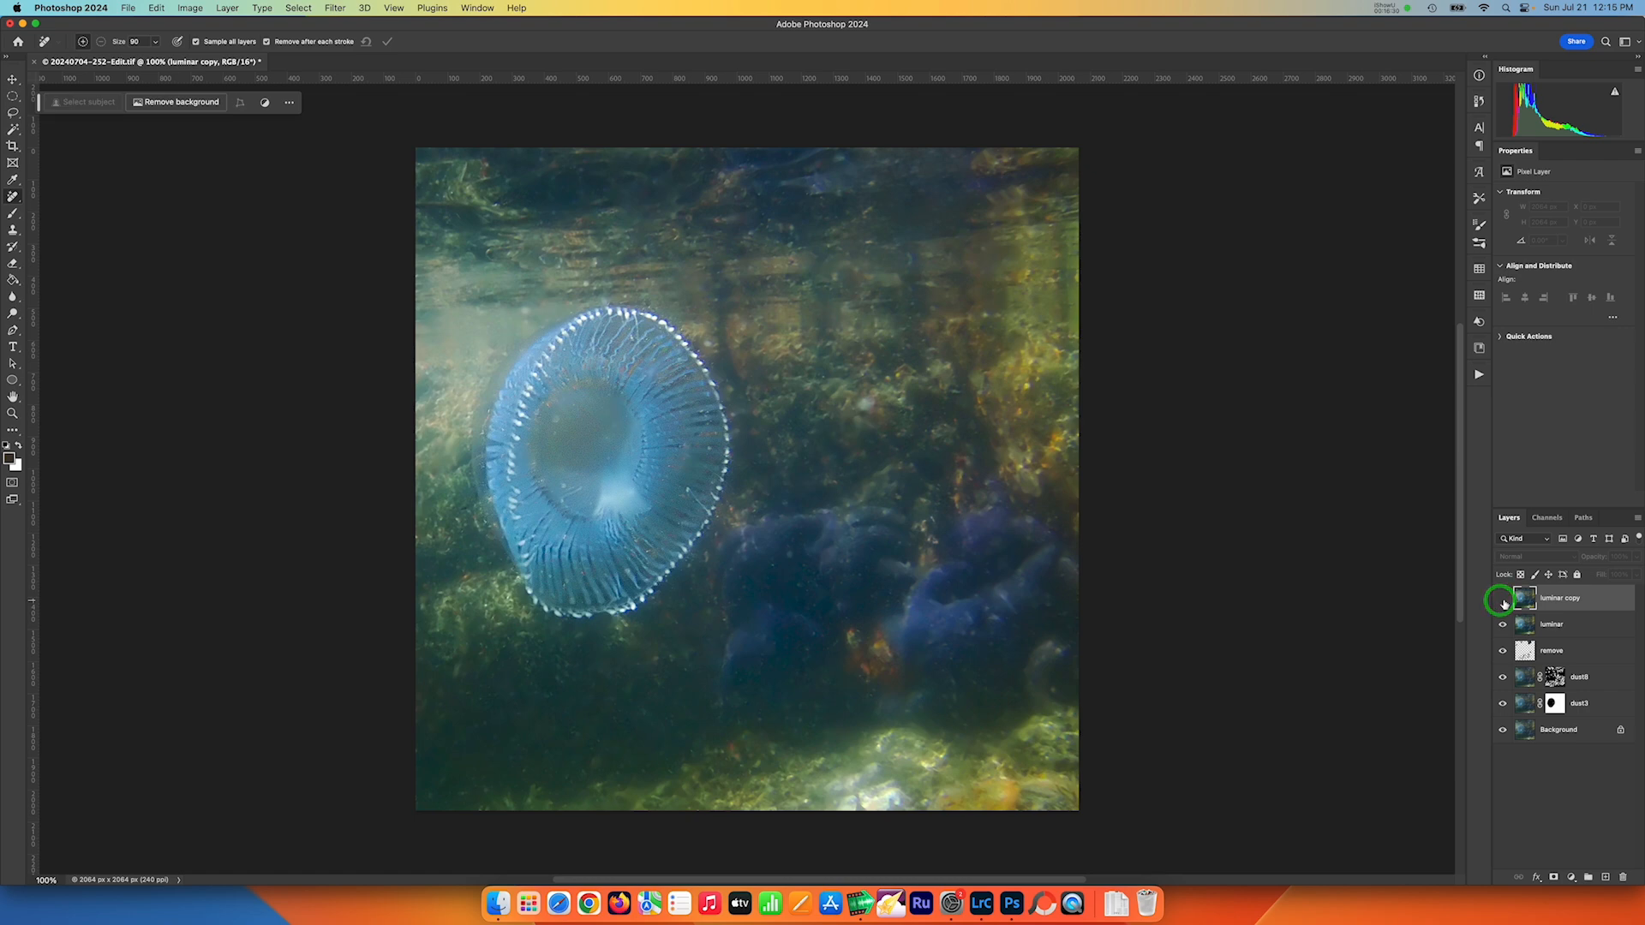
{"action": "left_click", "coordinate": [1502, 599]}
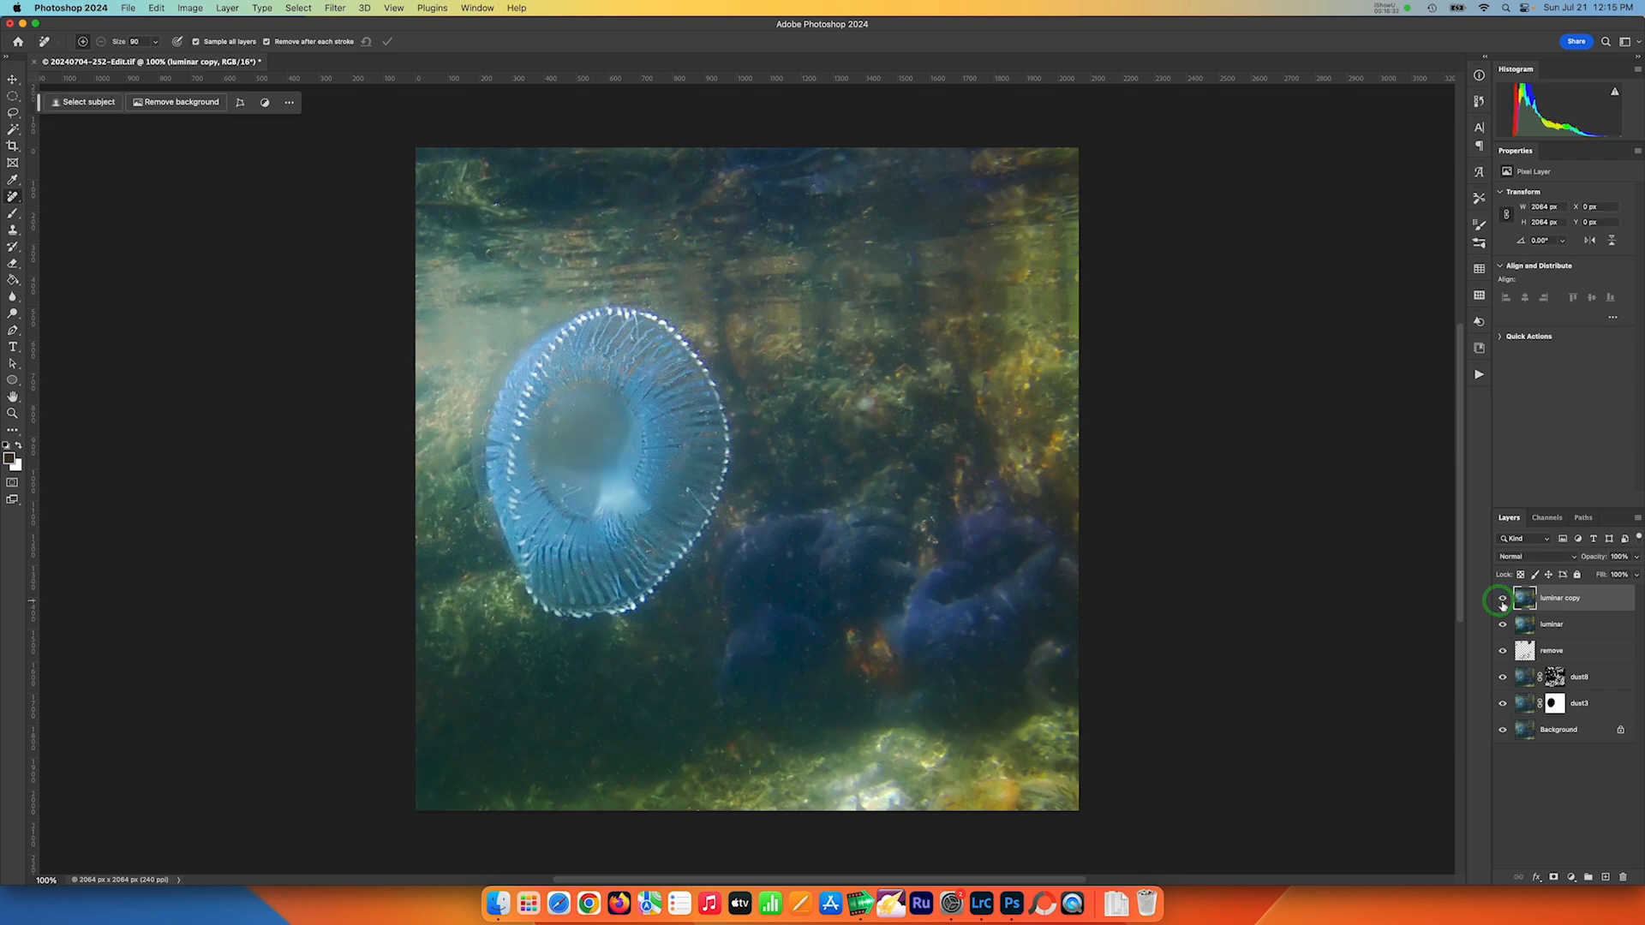
{"action": "left_click", "coordinate": [1502, 602]}
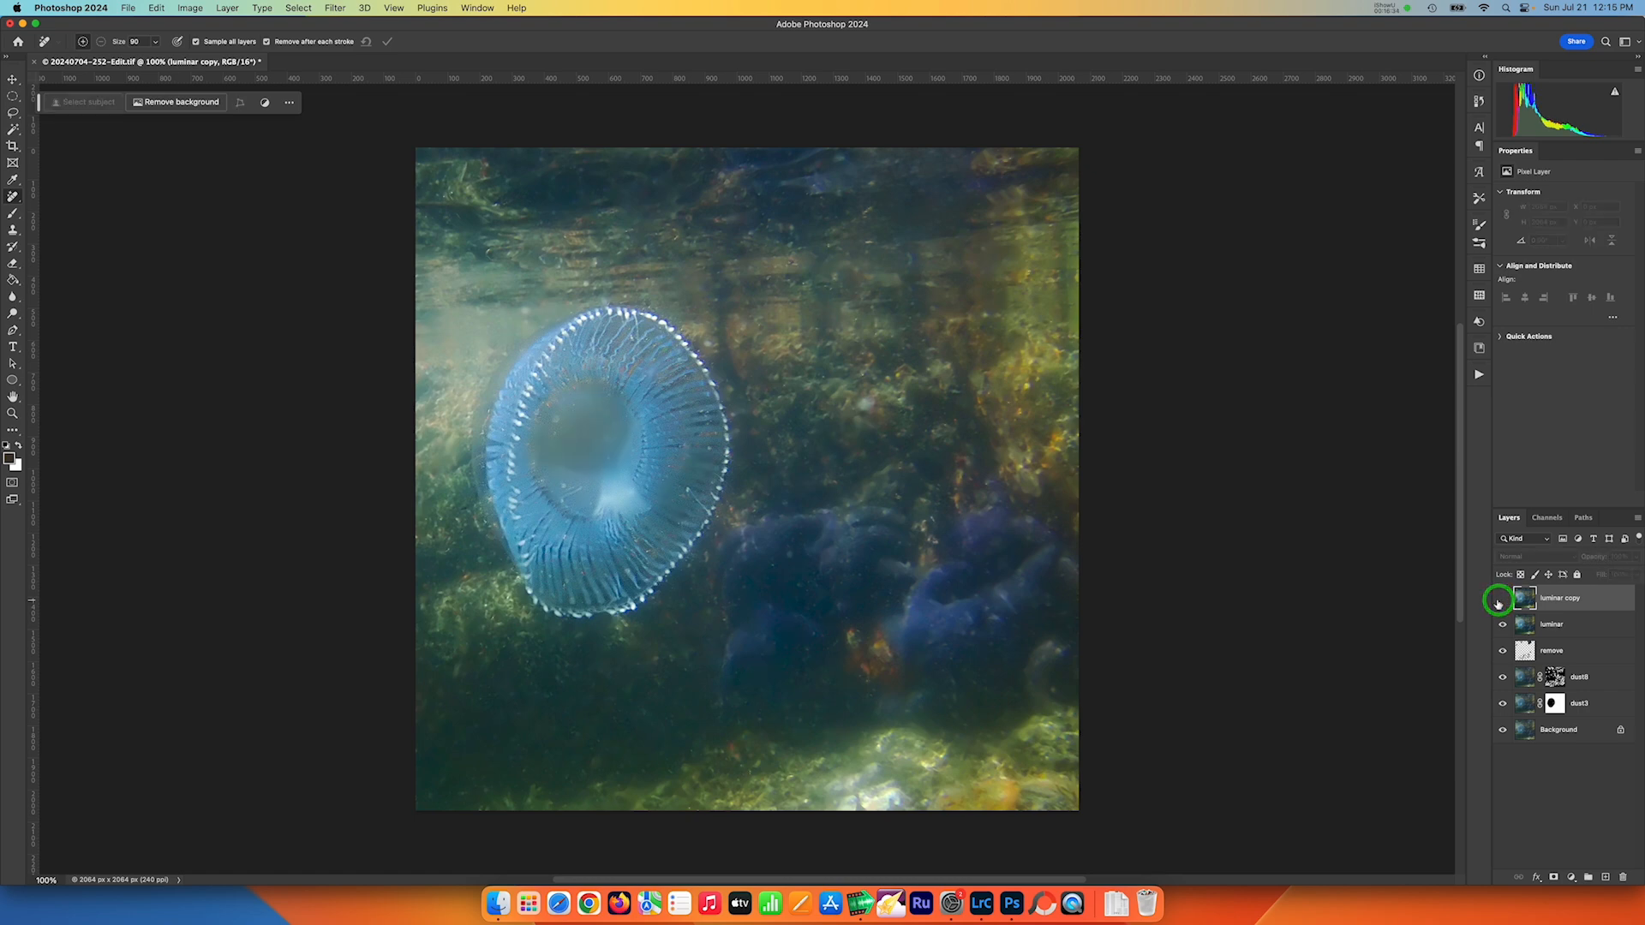
{"action": "left_click", "coordinate": [1502, 599]}
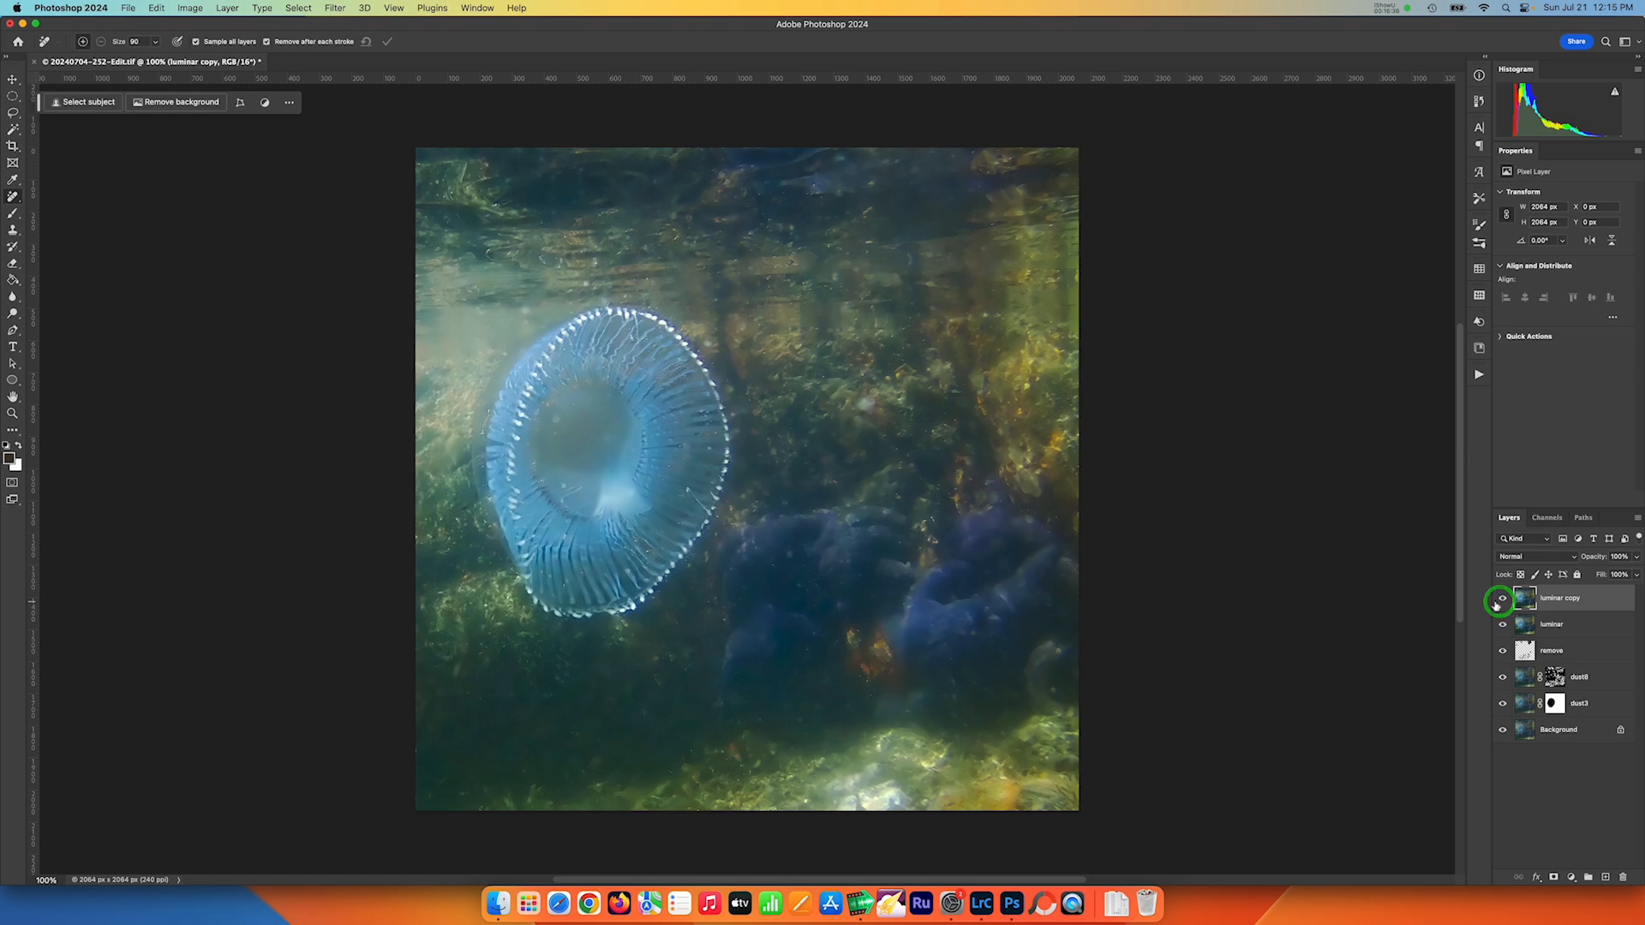
Rename the denoised layer "luminar copy" as "dn" and save the document.
{"action": "double_click", "coordinate": [1559, 598]}
{"action": "type", "text": "dn"}
{"action": "key", "text": "Return"}
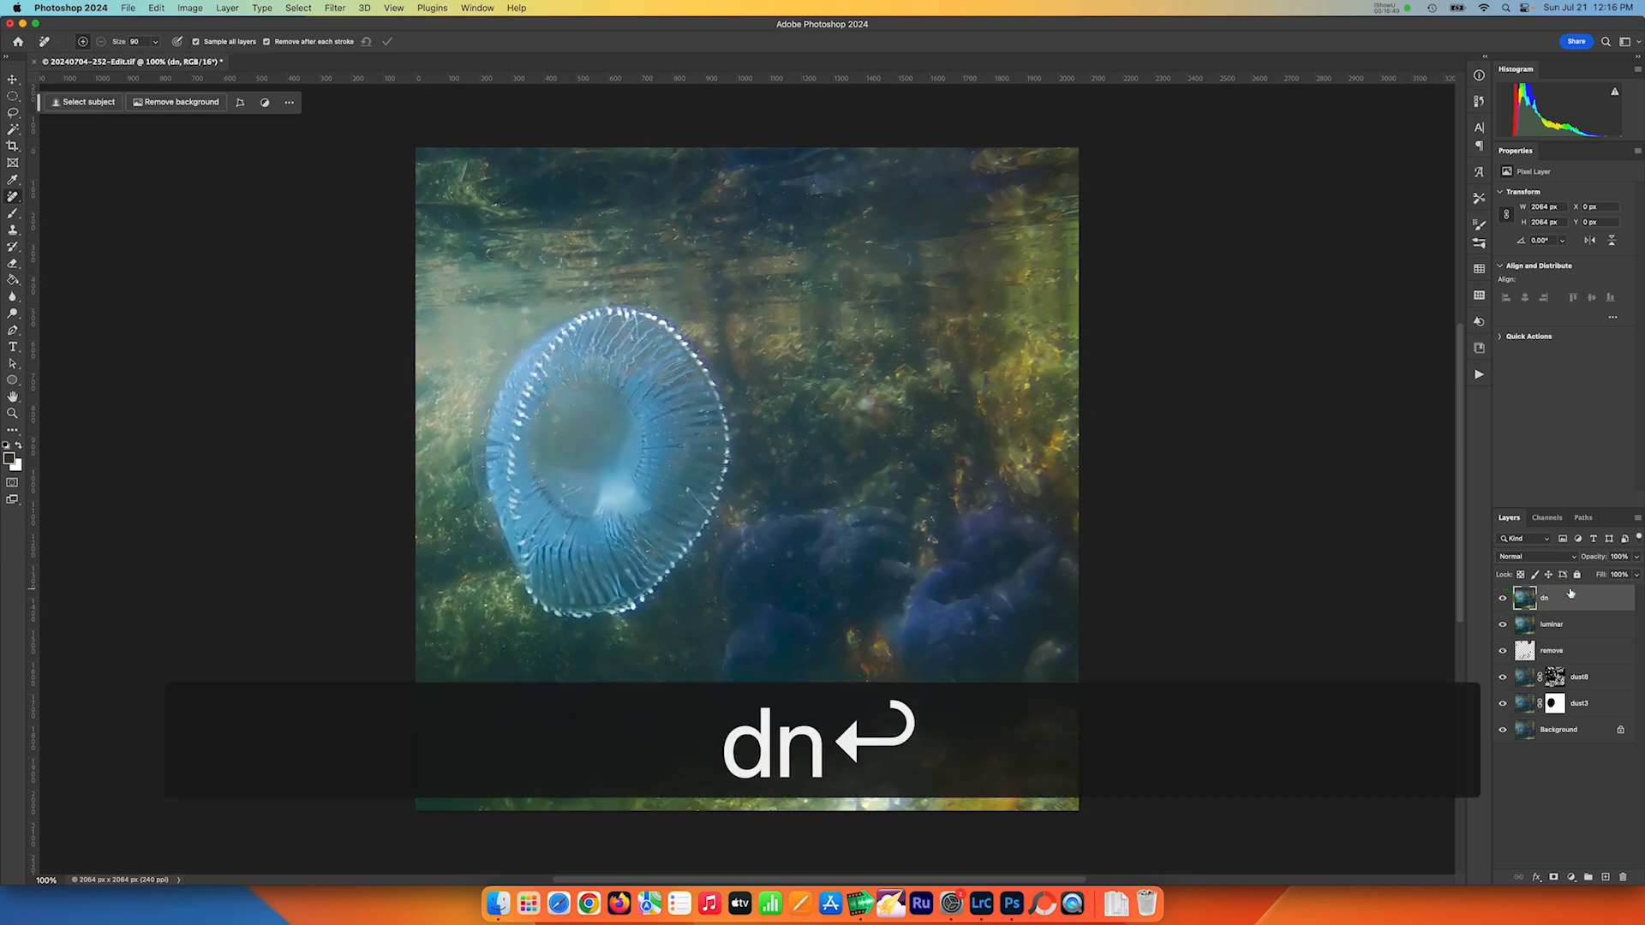
{"action": "key", "text": "super+s"}
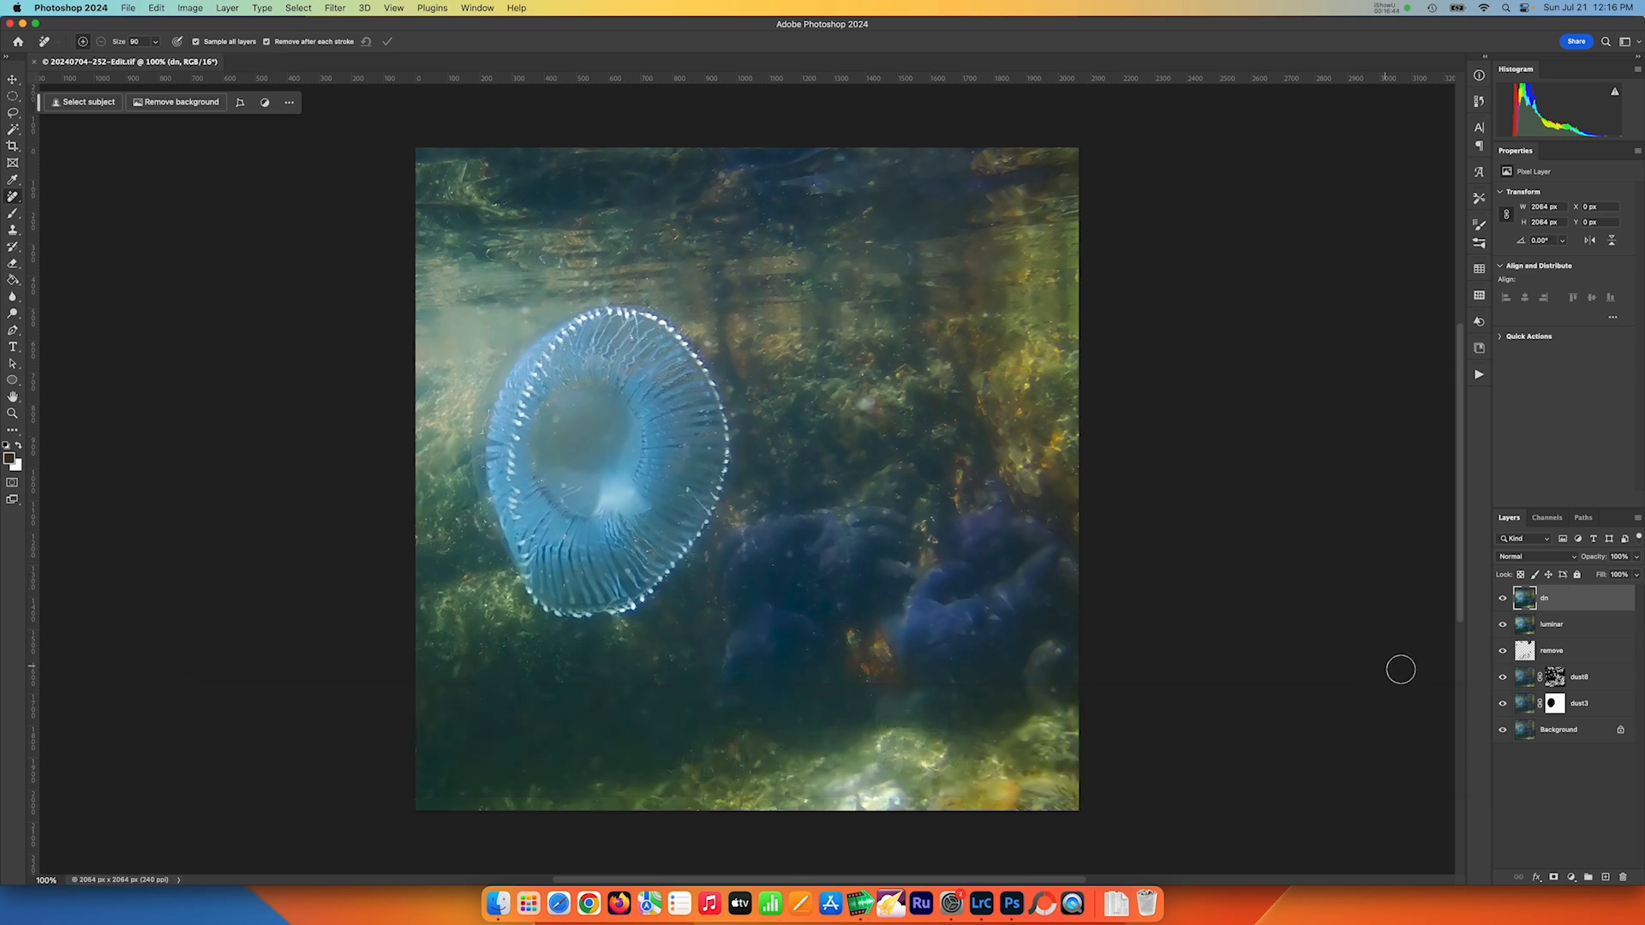
Show only the Background layer, and restore all layers to compare the original with the finished photo.
{"action": "left_click", "coordinate": [1501, 733], "text": "alt"}
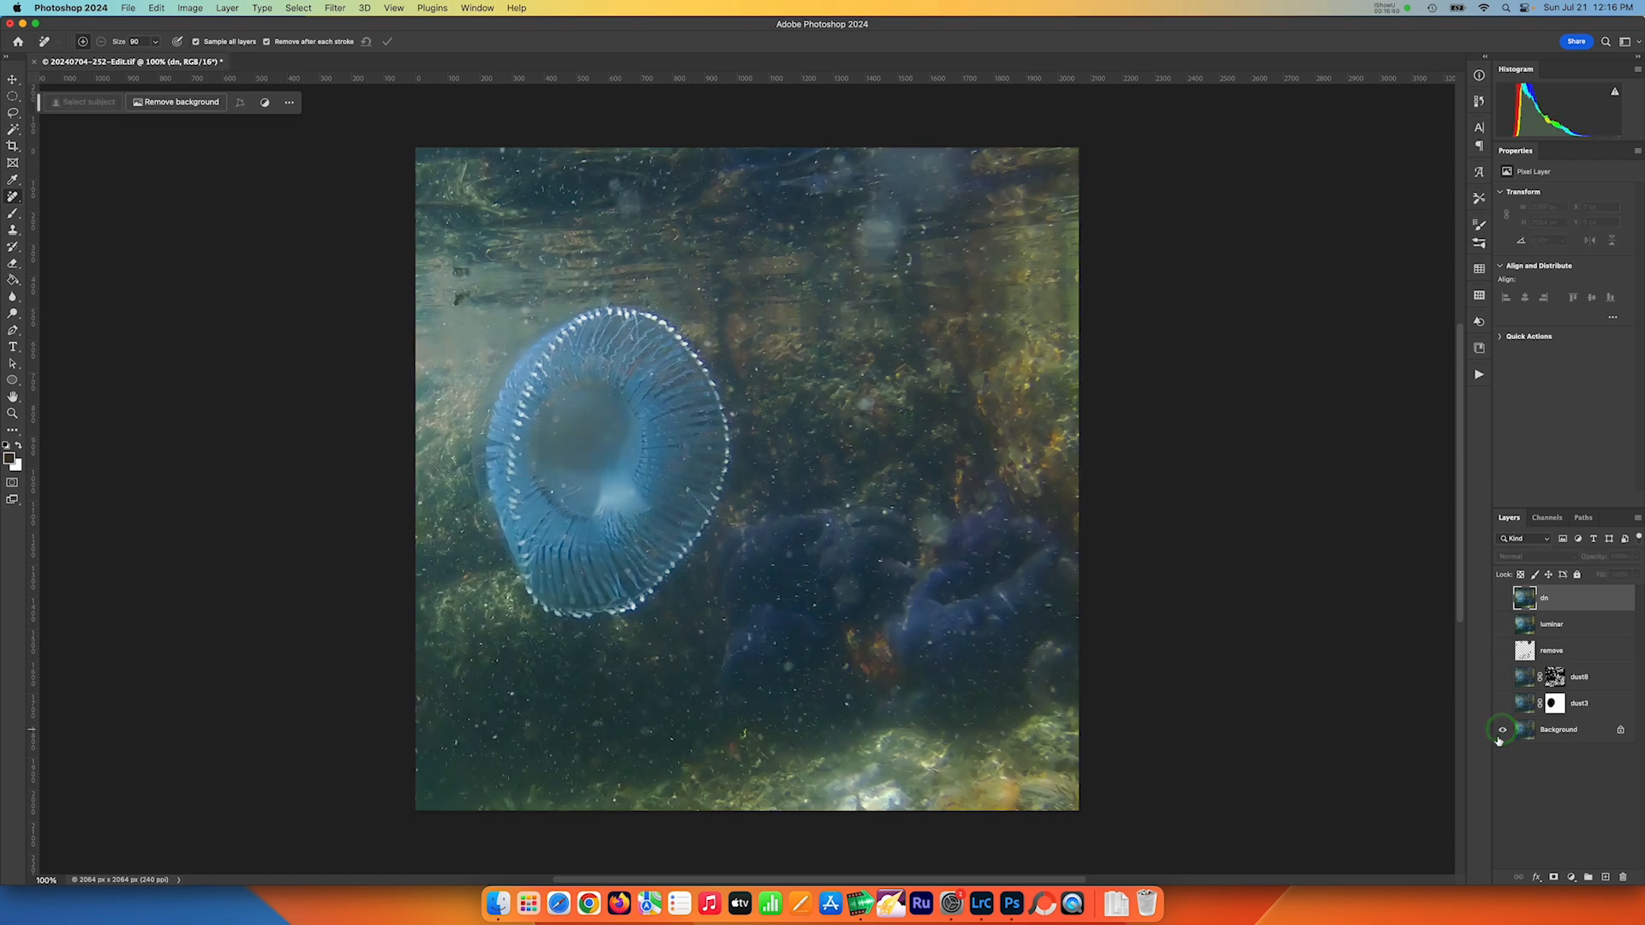
{"action": "left_click", "coordinate": [1503, 732], "text": "alt"}
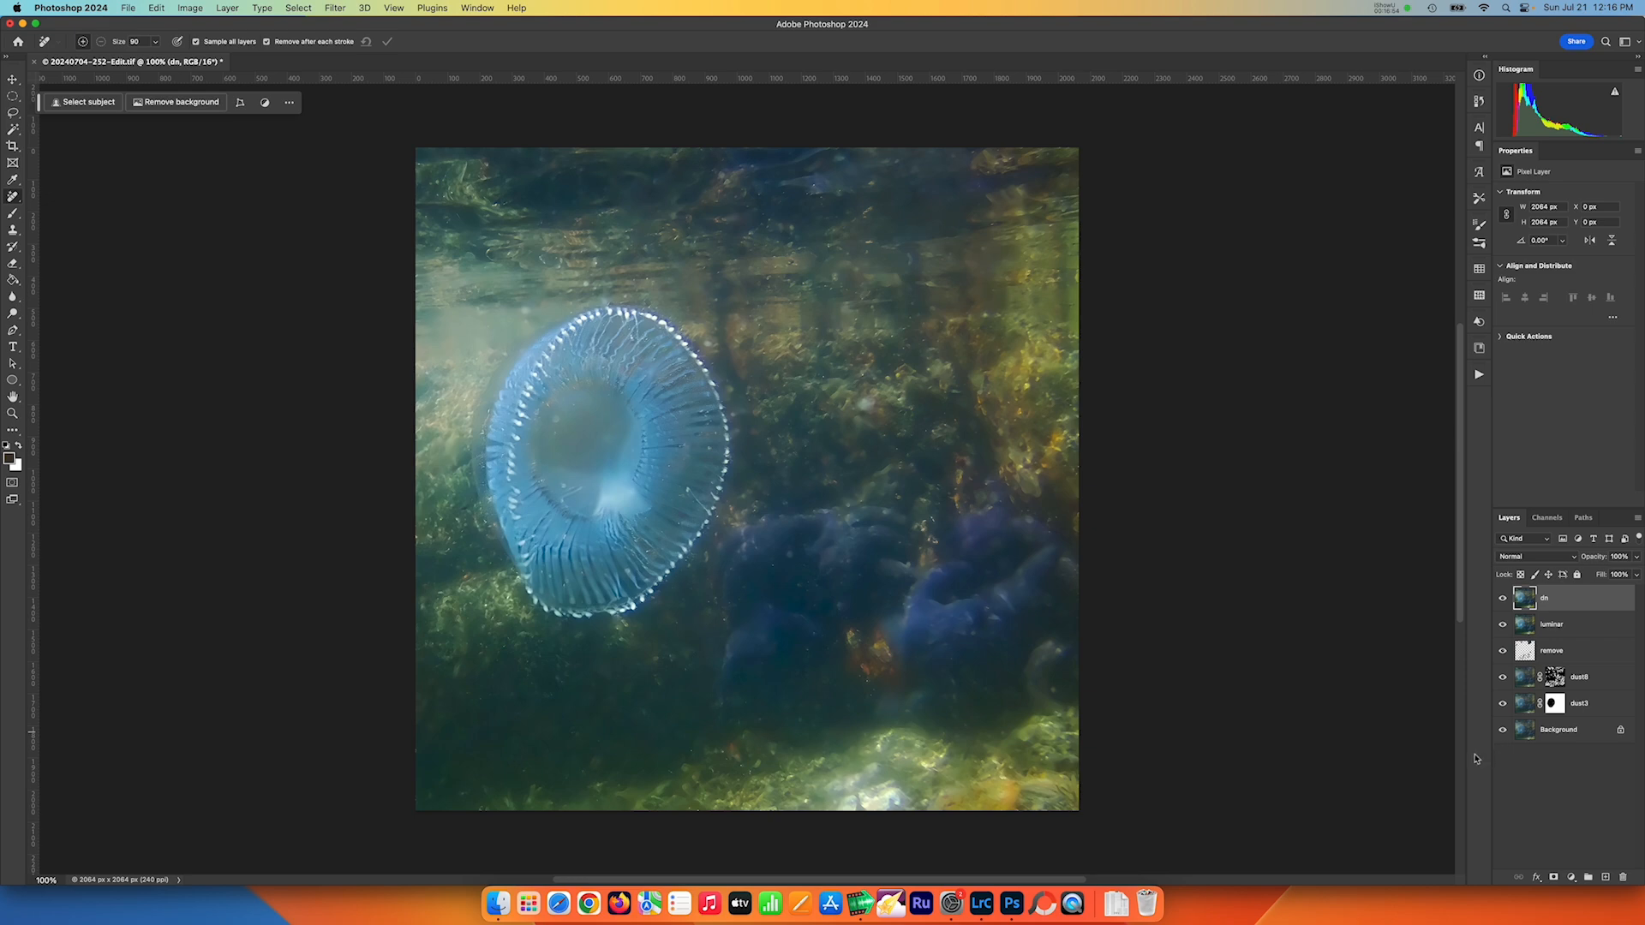
Save and close the finished jellyfish document, and switch to Lightroom Classic.
{"action": "key", "text": "super+s"}
{"action": "left_click", "coordinate": [36, 63]}
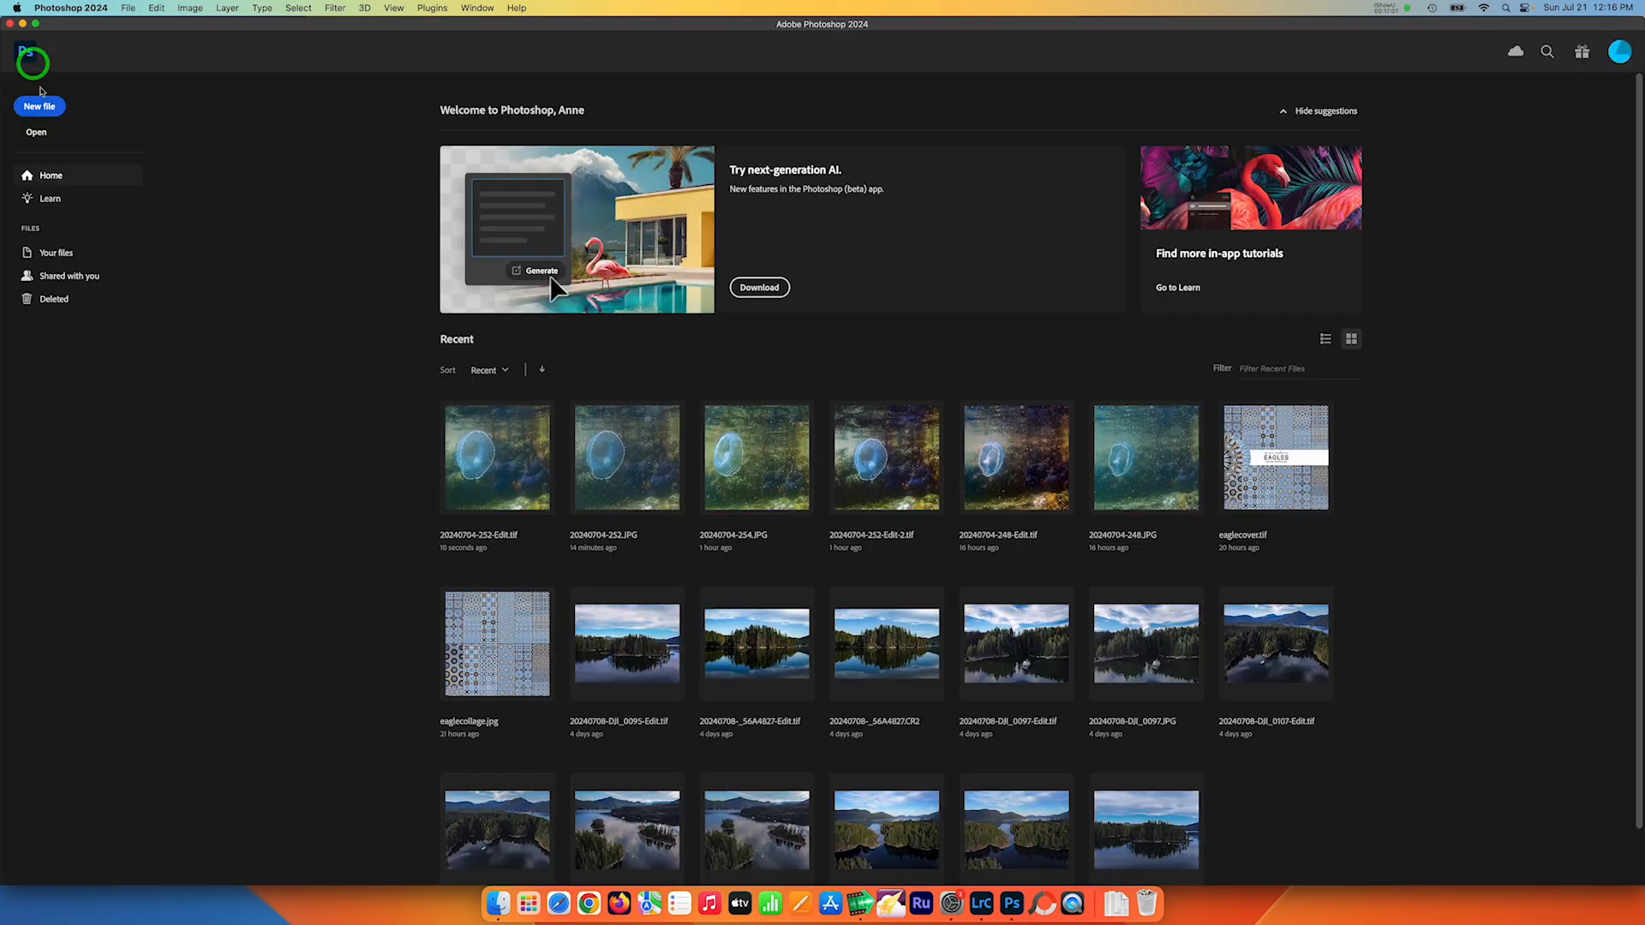
{"action": "left_click", "coordinate": [996, 906]}
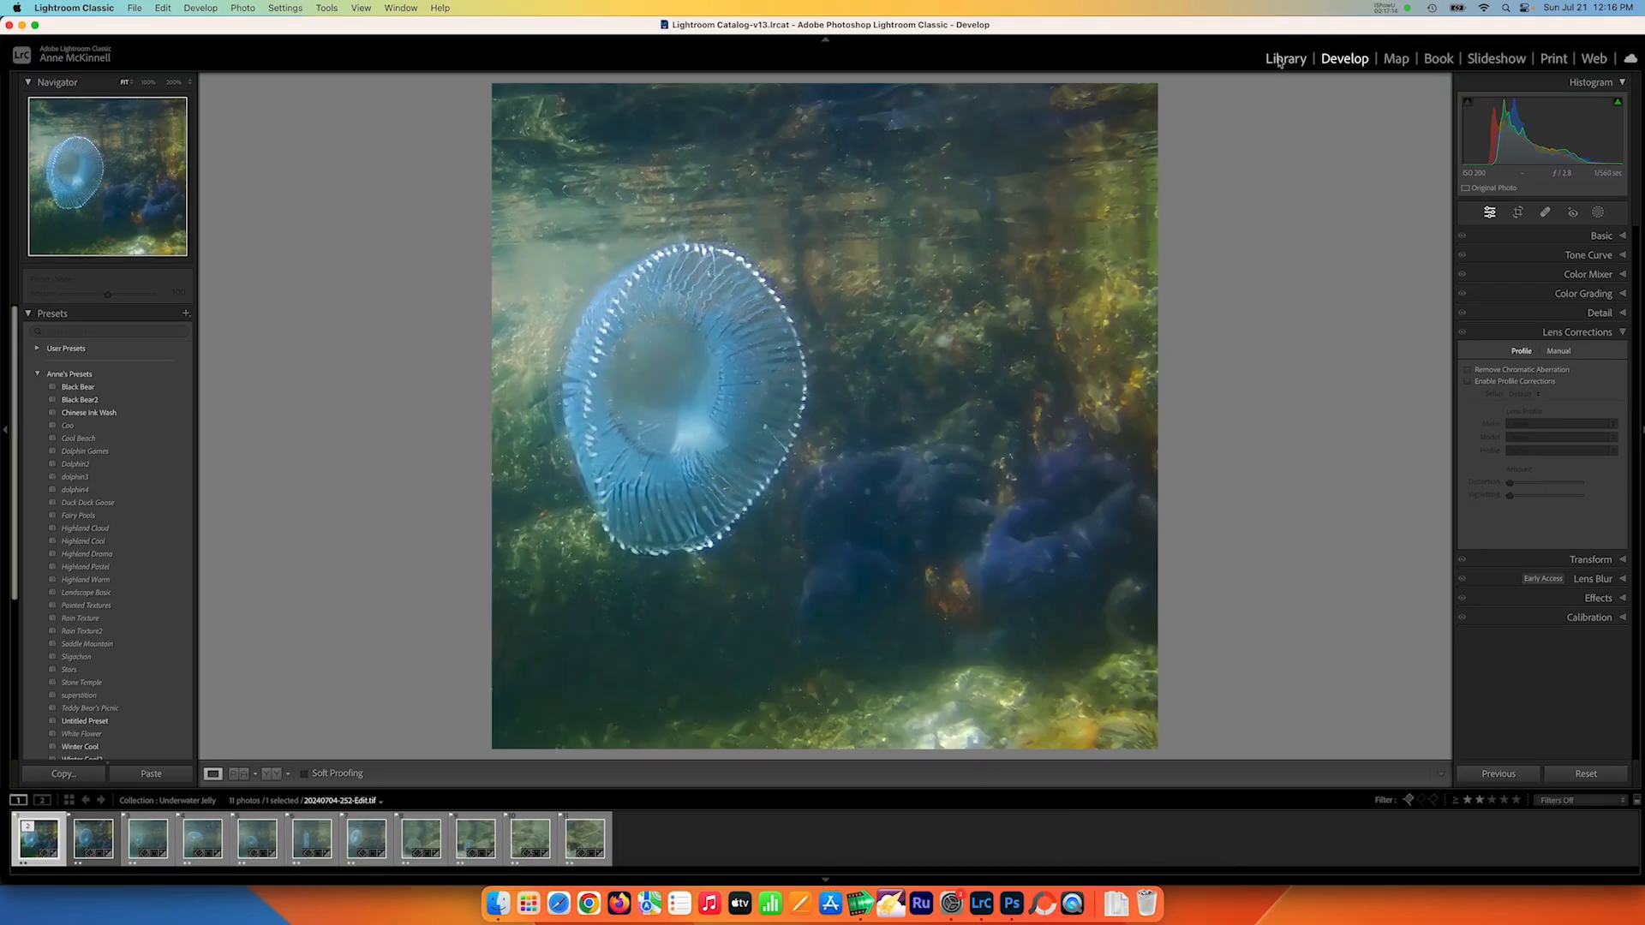
{"action": "left_click", "coordinate": [1285, 60]}
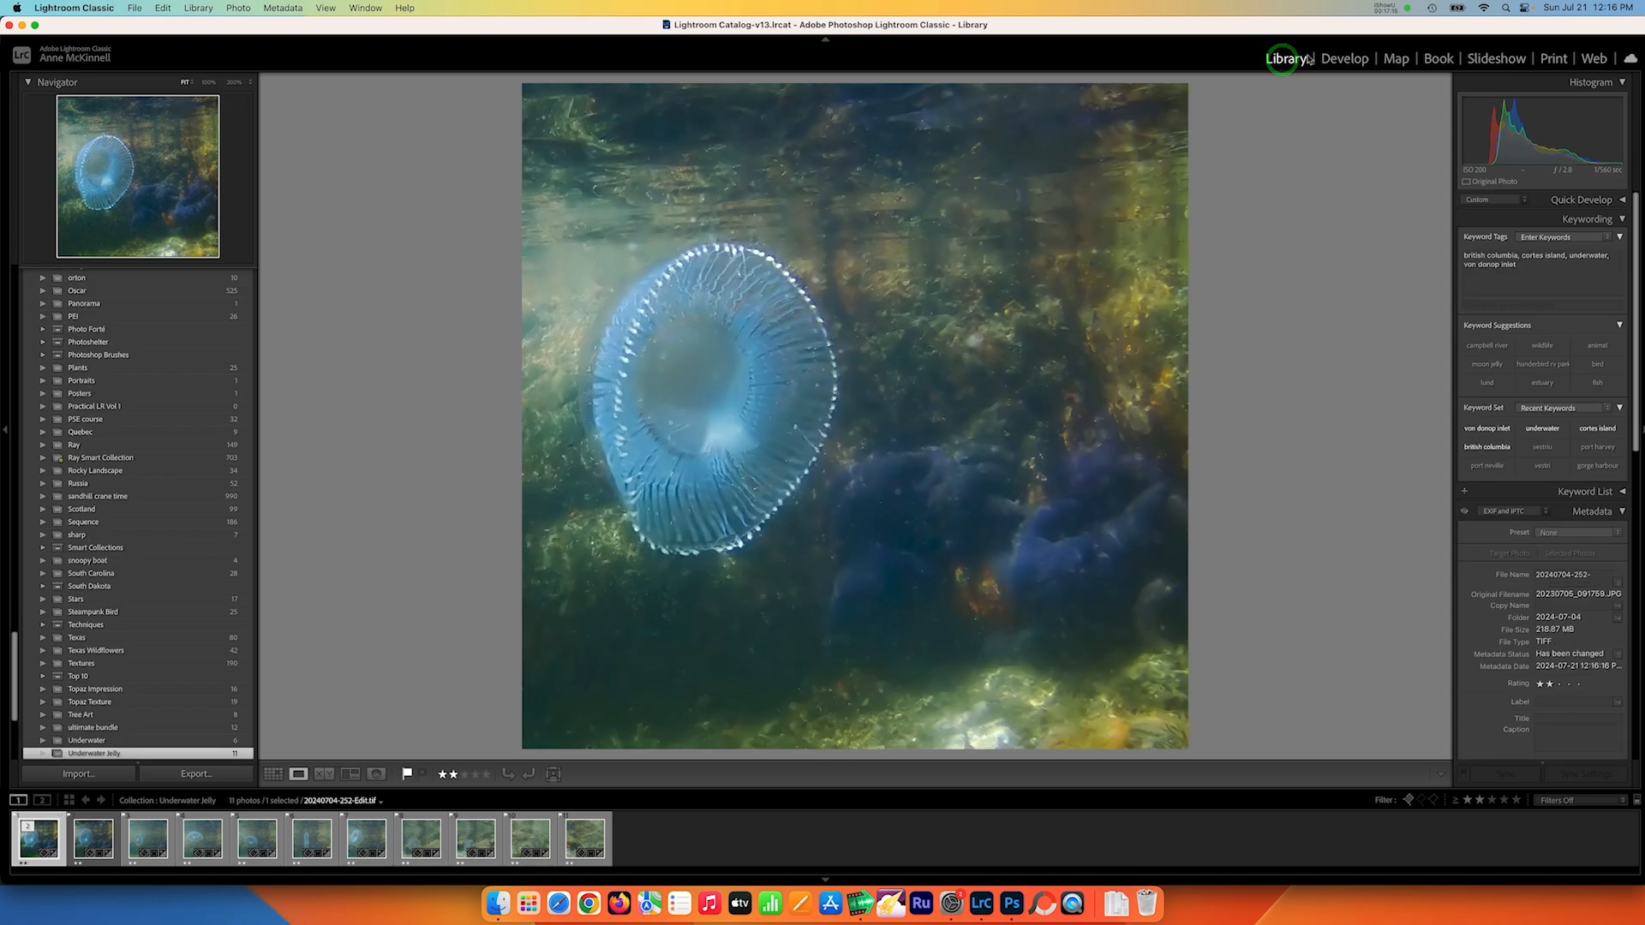
{"action": "left_click", "coordinate": [273, 774]}
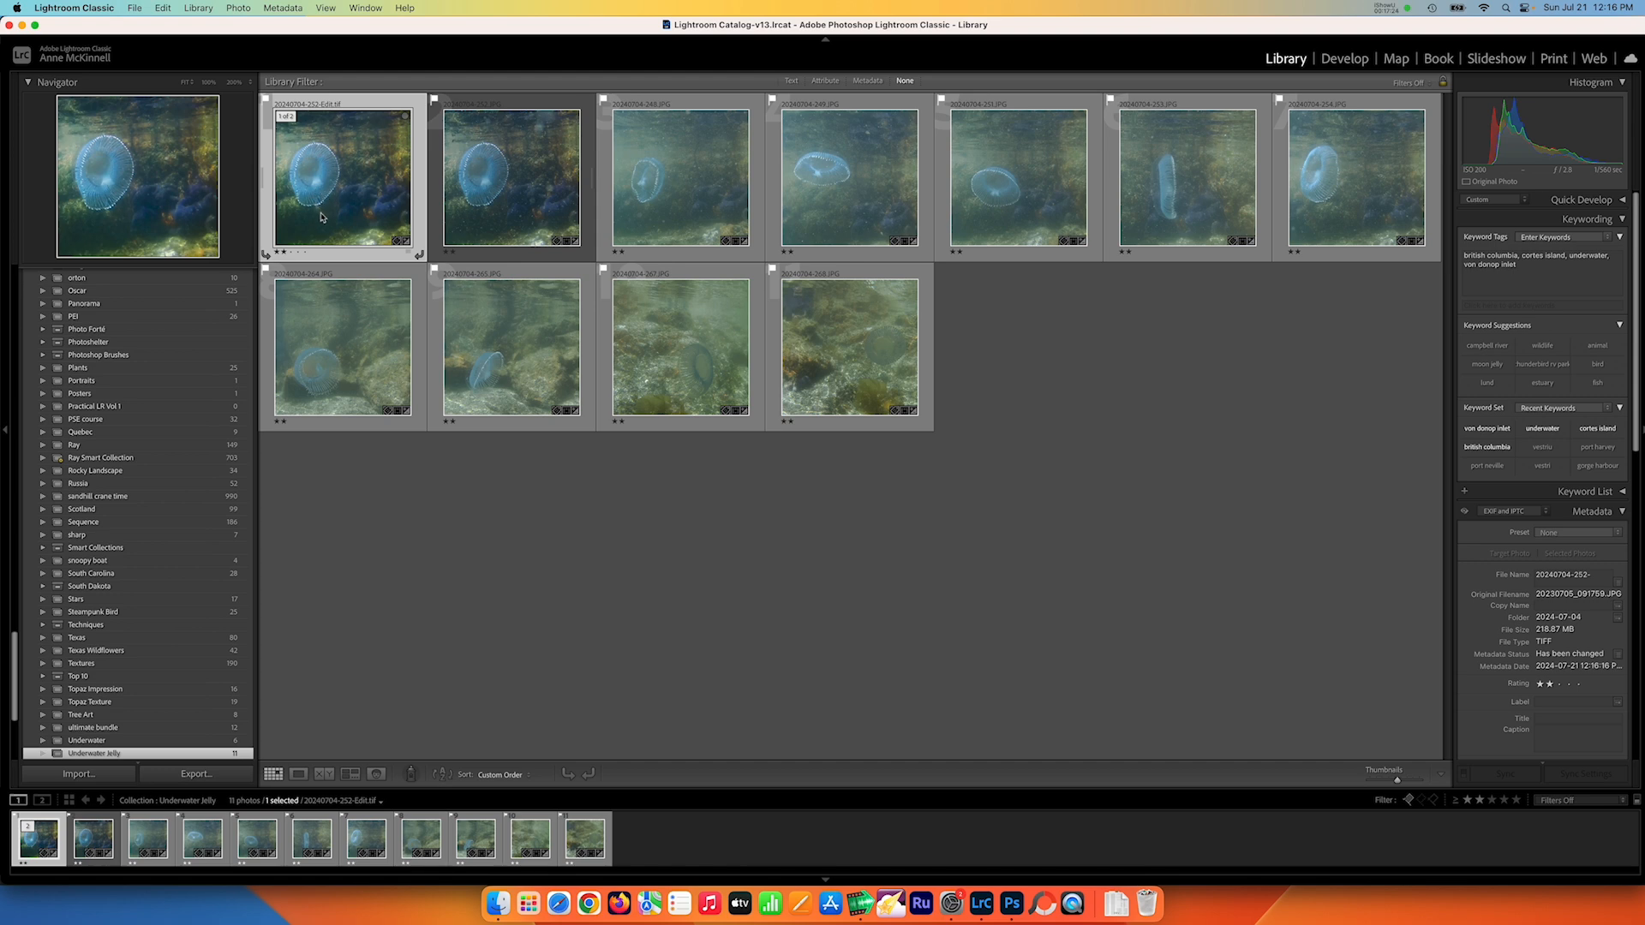
{"action": "key", "text": "3"}
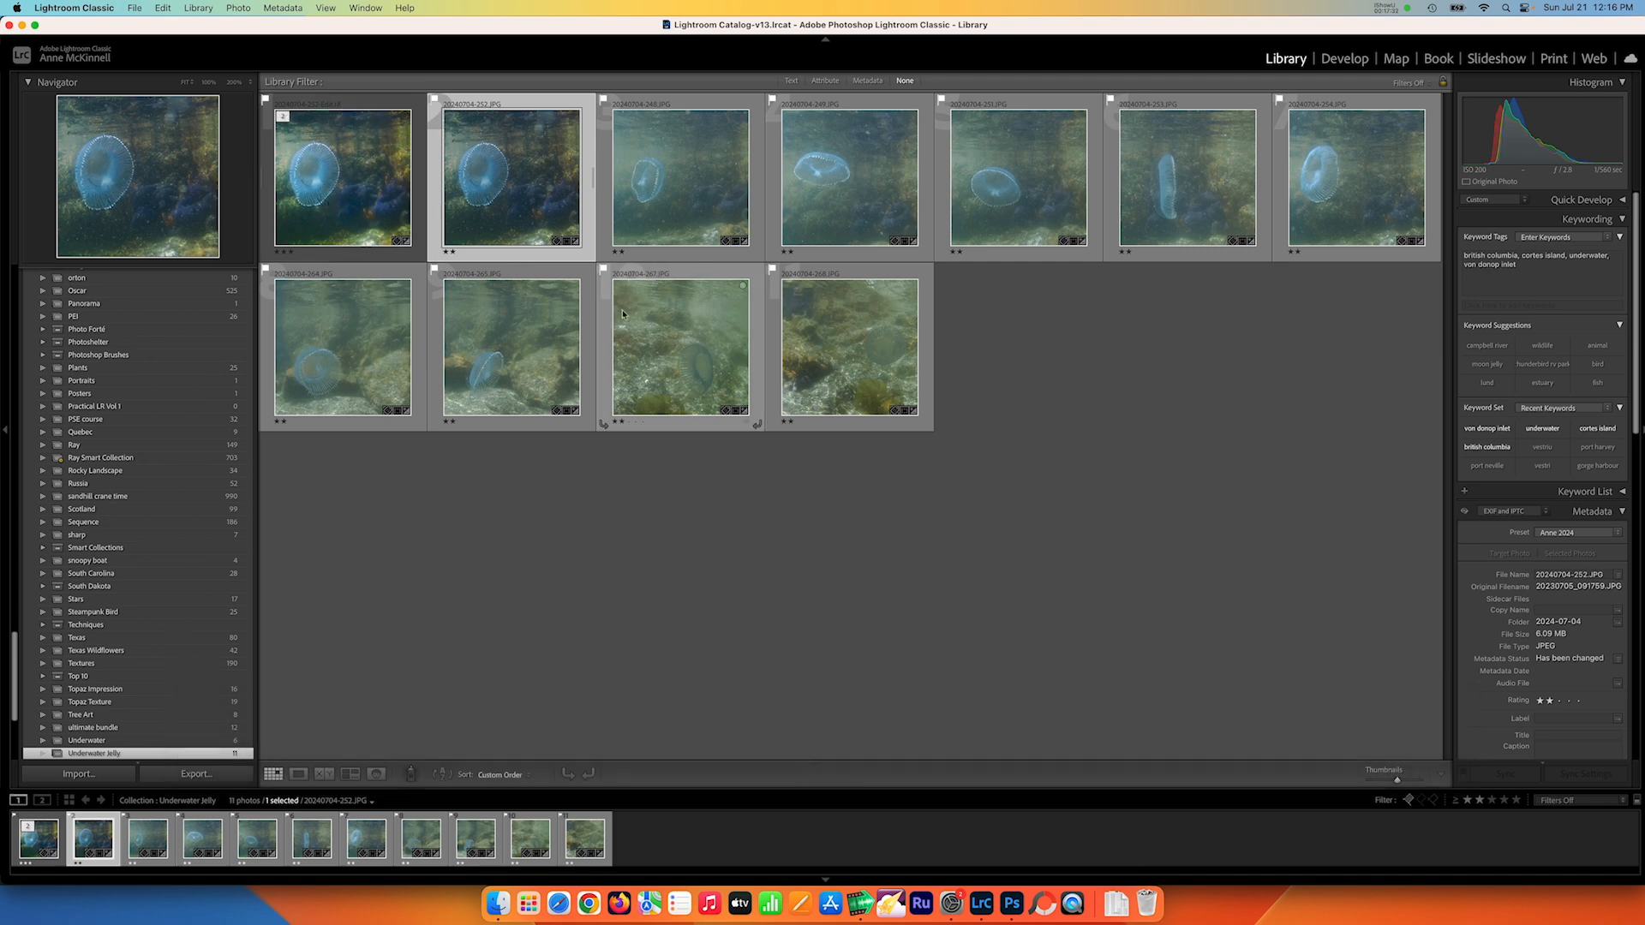
Synchronize the develop settings of 20240704-252.JPG to the other original JPG photos through 20240704-268.JPG, and clear the selection.
{"action": "left_click", "coordinate": [505, 177]}
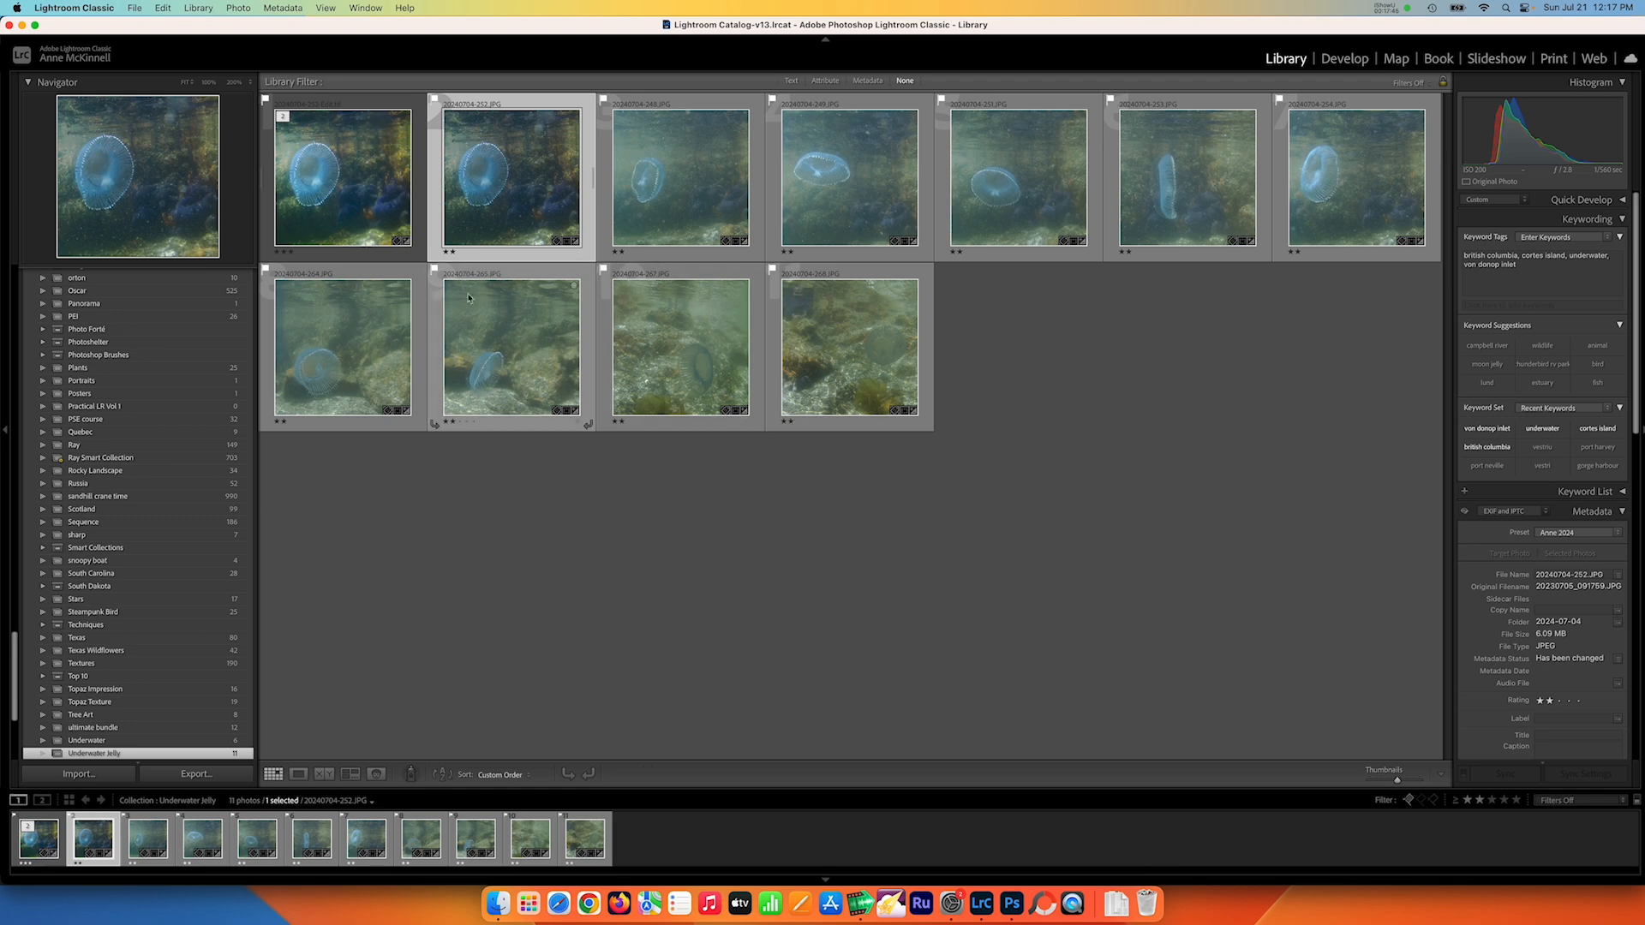
{"action": "left_click", "coordinate": [854, 360], "text": "shift"}
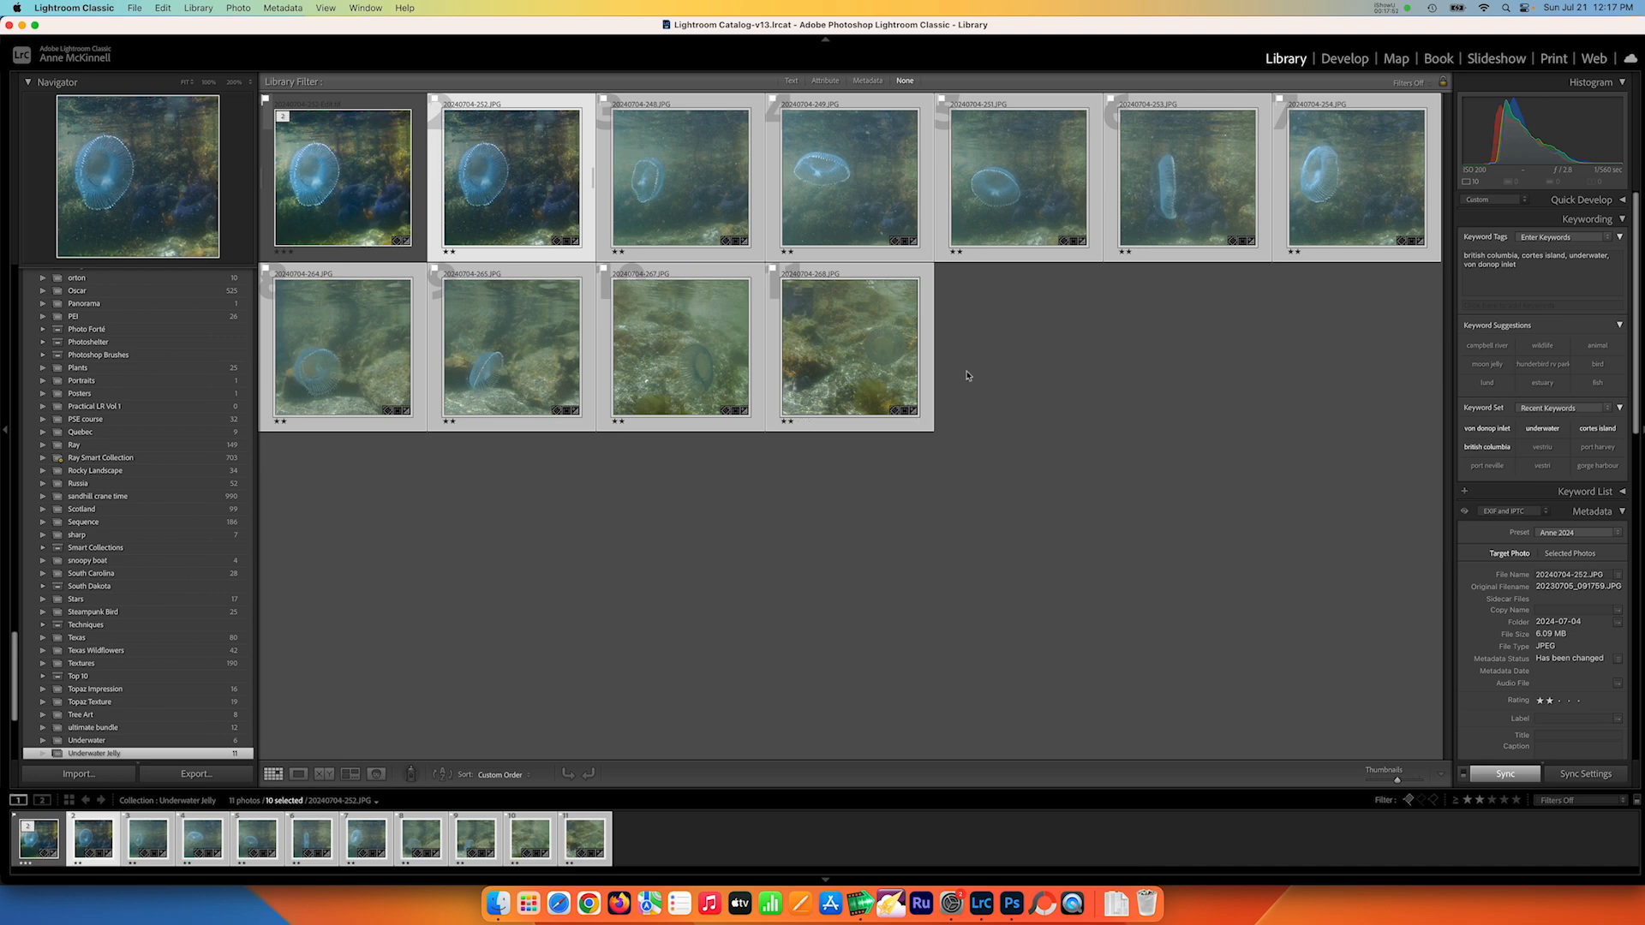
{"action": "left_click", "coordinate": [1592, 780]}
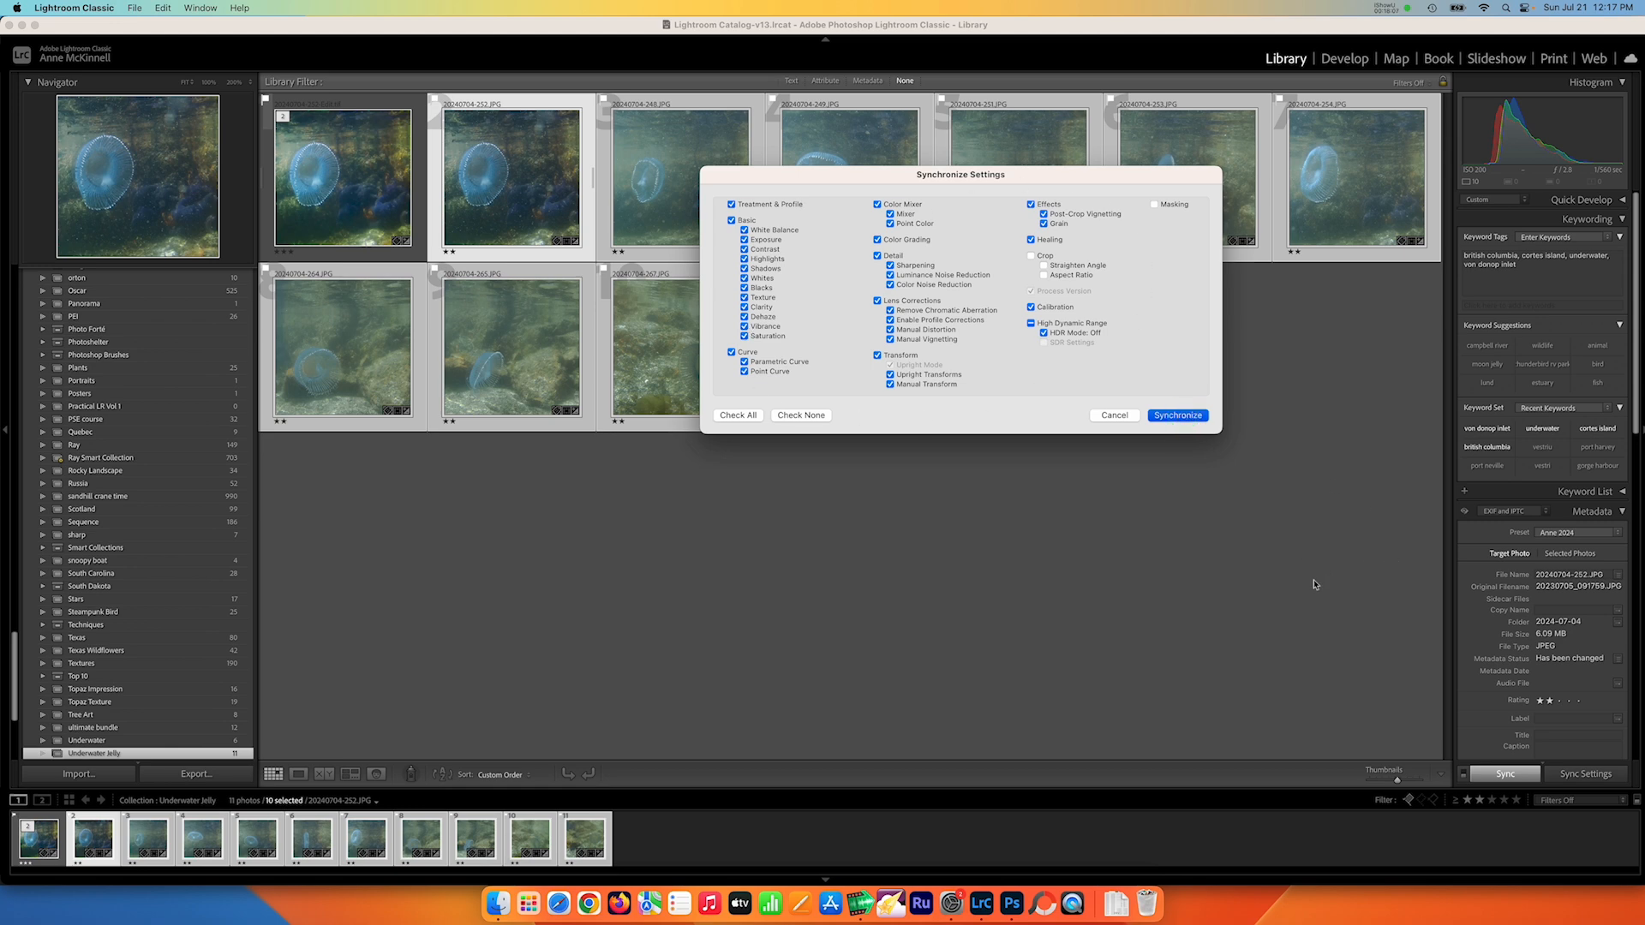
{"action": "key", "text": "Return"}
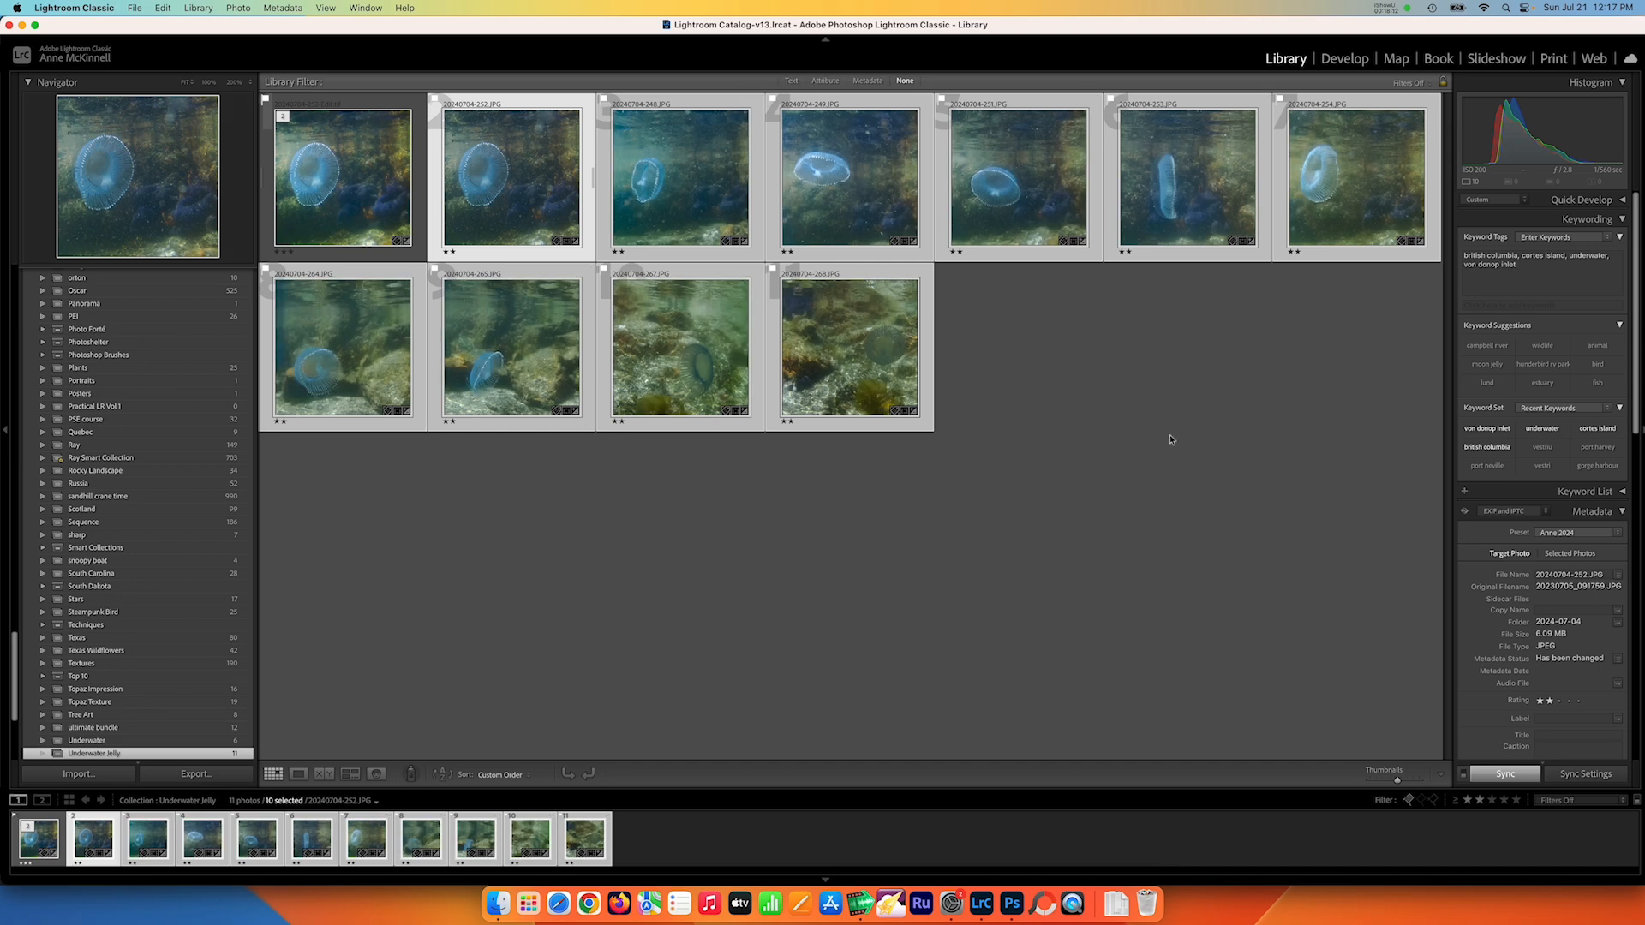
{"action": "left_click", "coordinate": [1084, 380]}
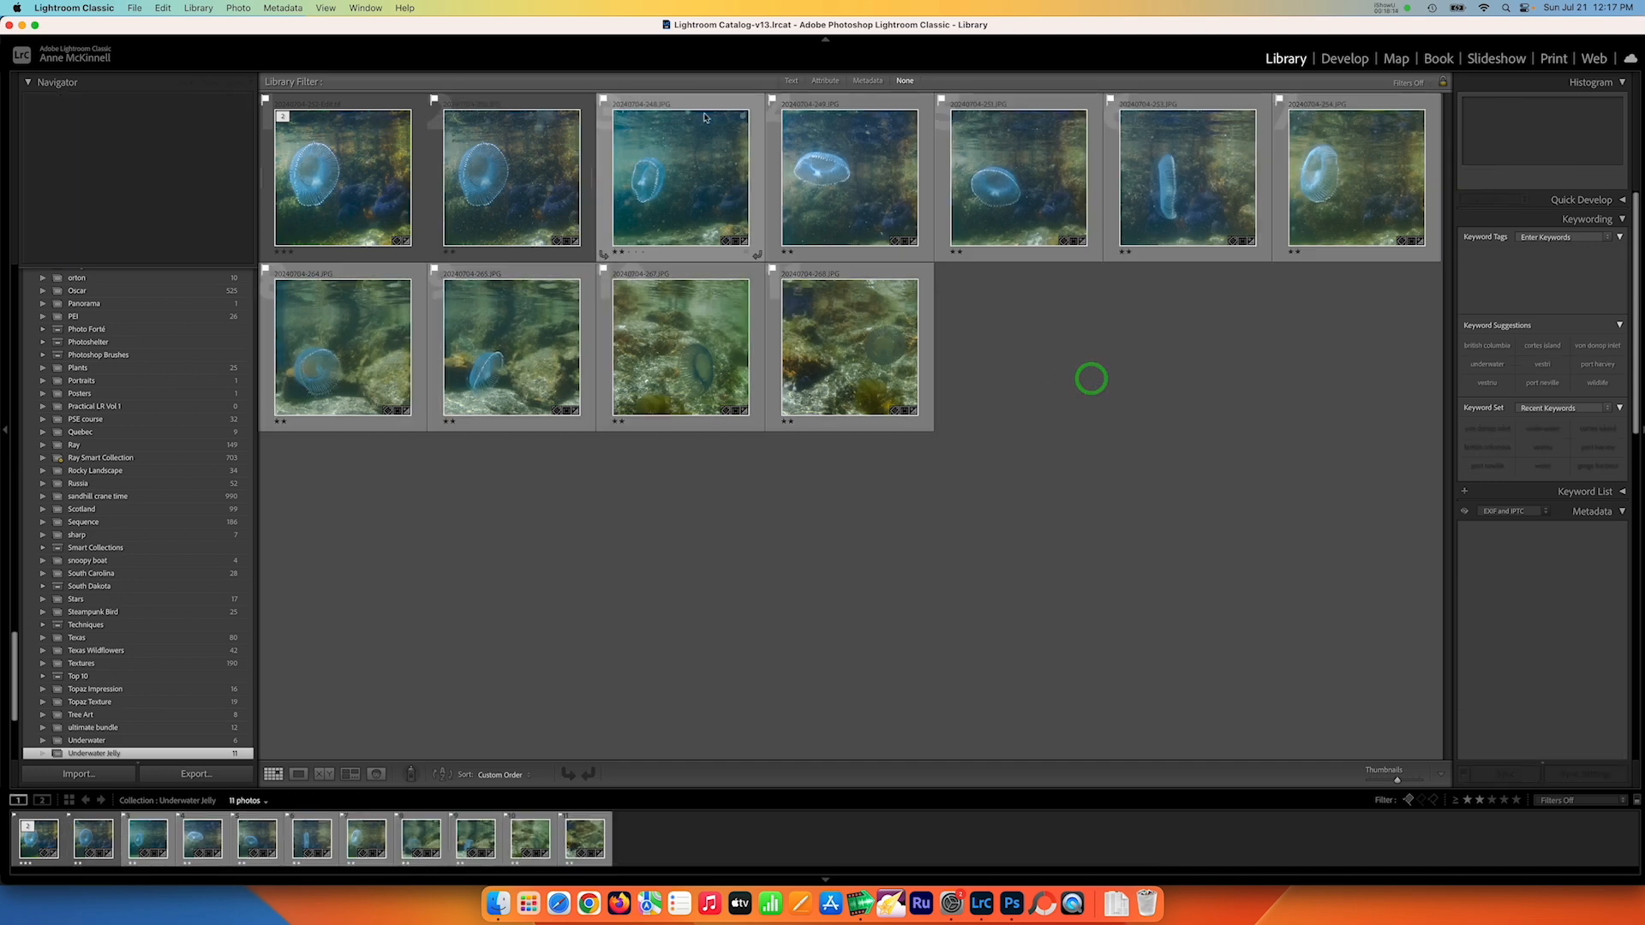
Open 20240704-248.JPG in Adobe Photoshop 2024 as a copy with Lightroom adjustments.
{"action": "left_click", "coordinate": [676, 190]}
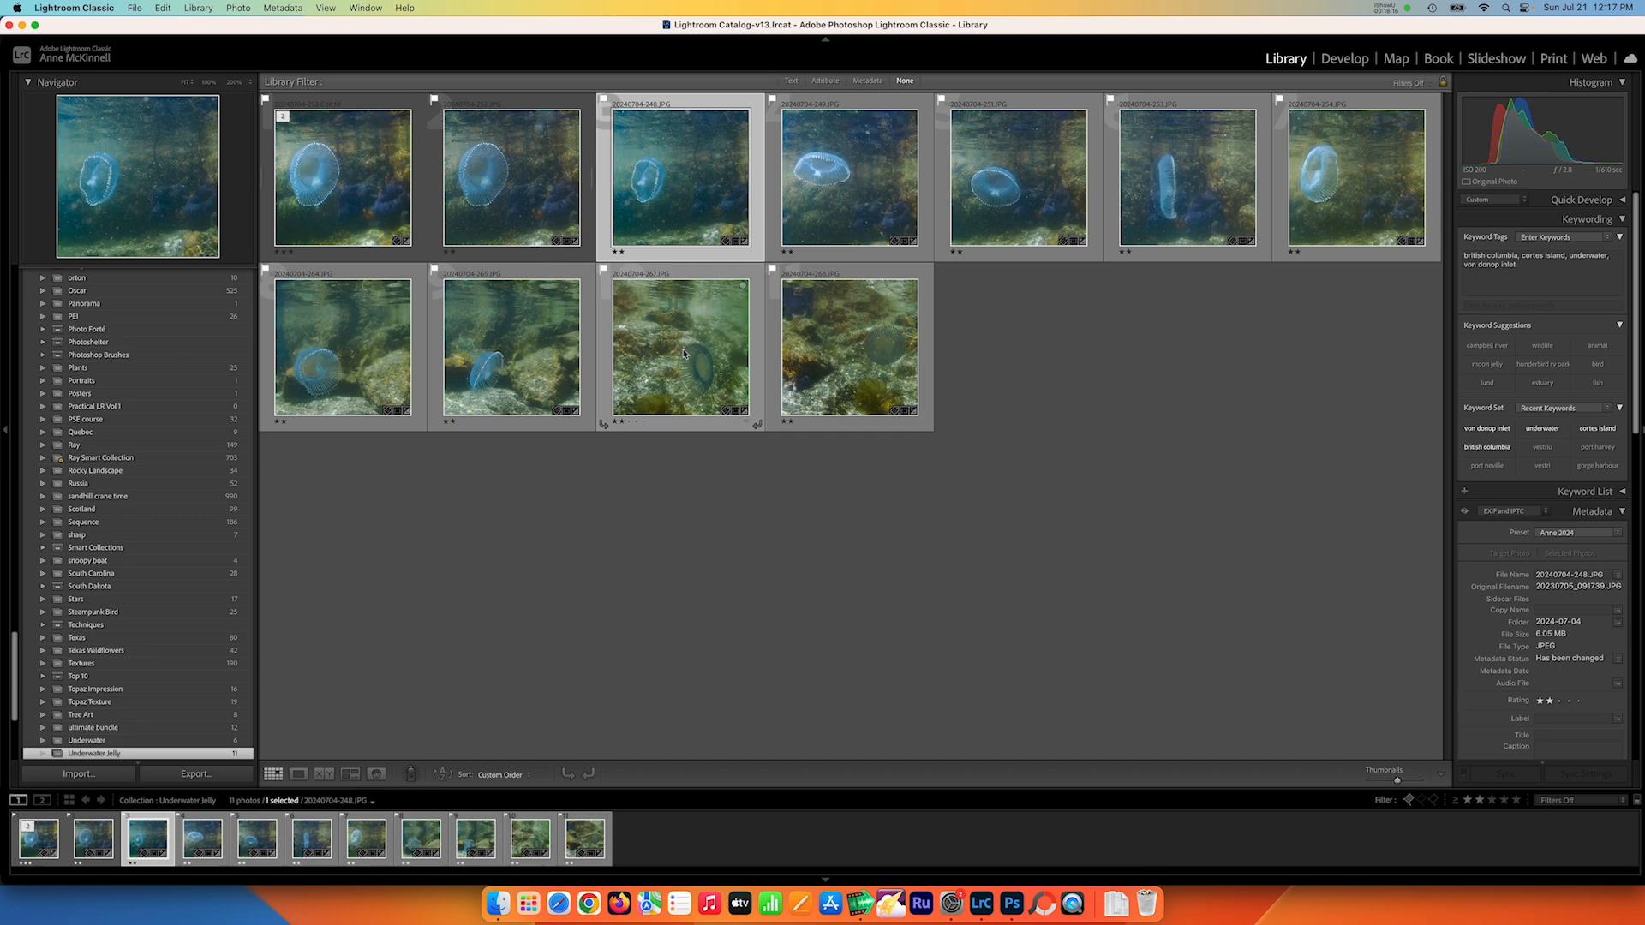
{"action": "left_click", "coordinate": [239, 8]}
{"action": "mouse_move", "coordinate": [357, 137]}
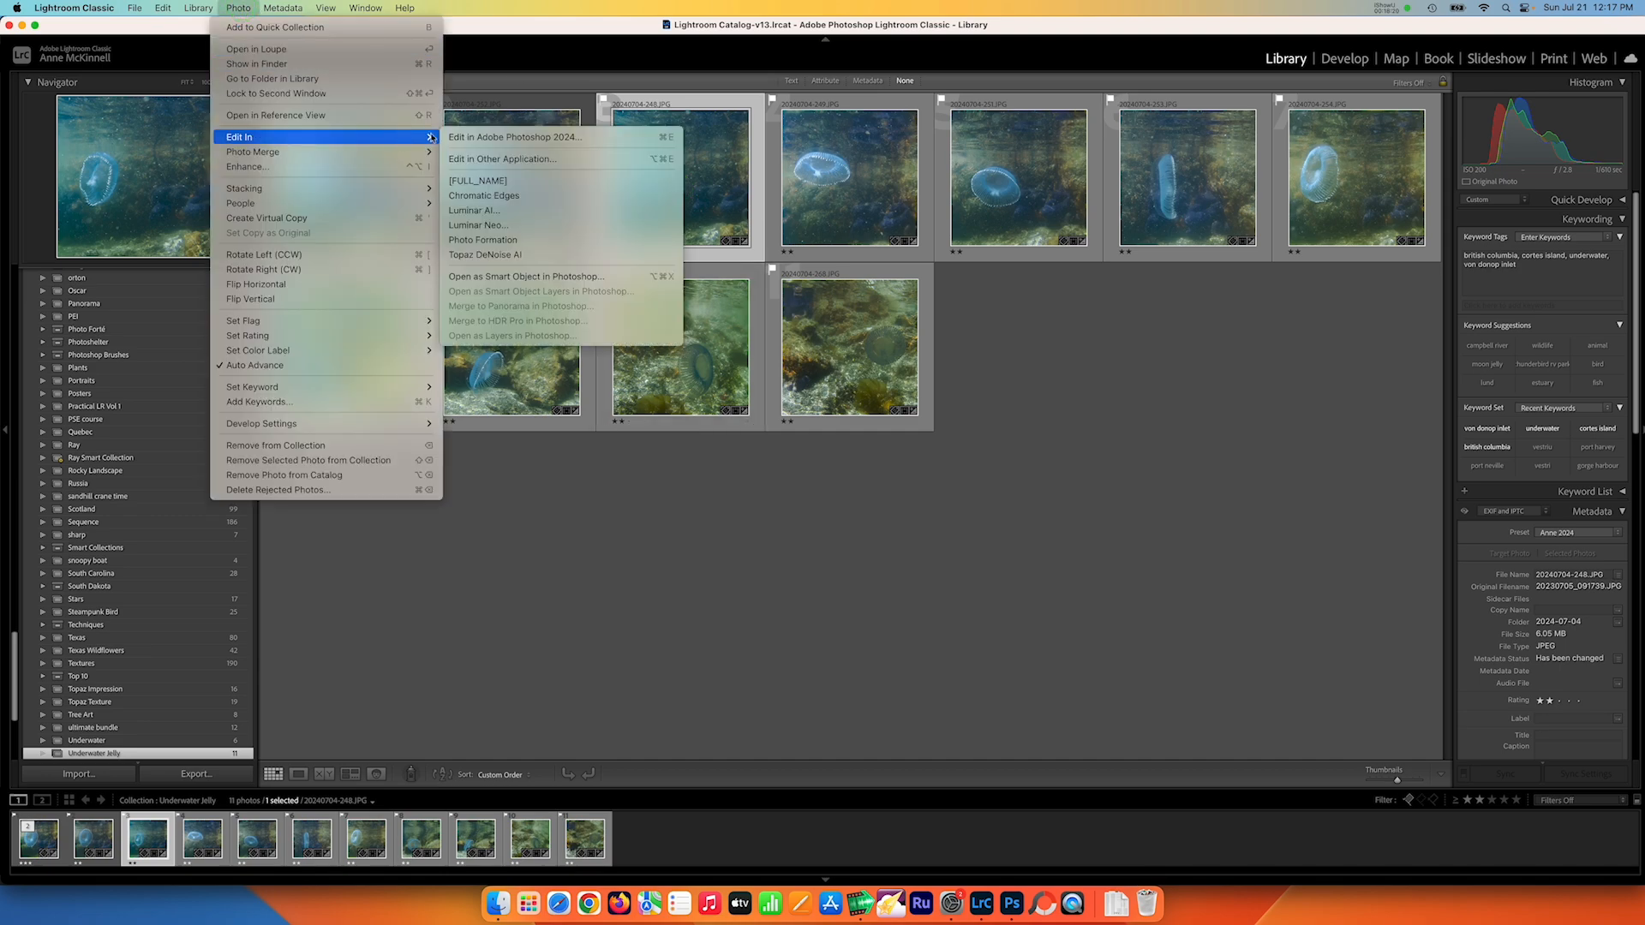
{"action": "left_click", "coordinate": [490, 139]}
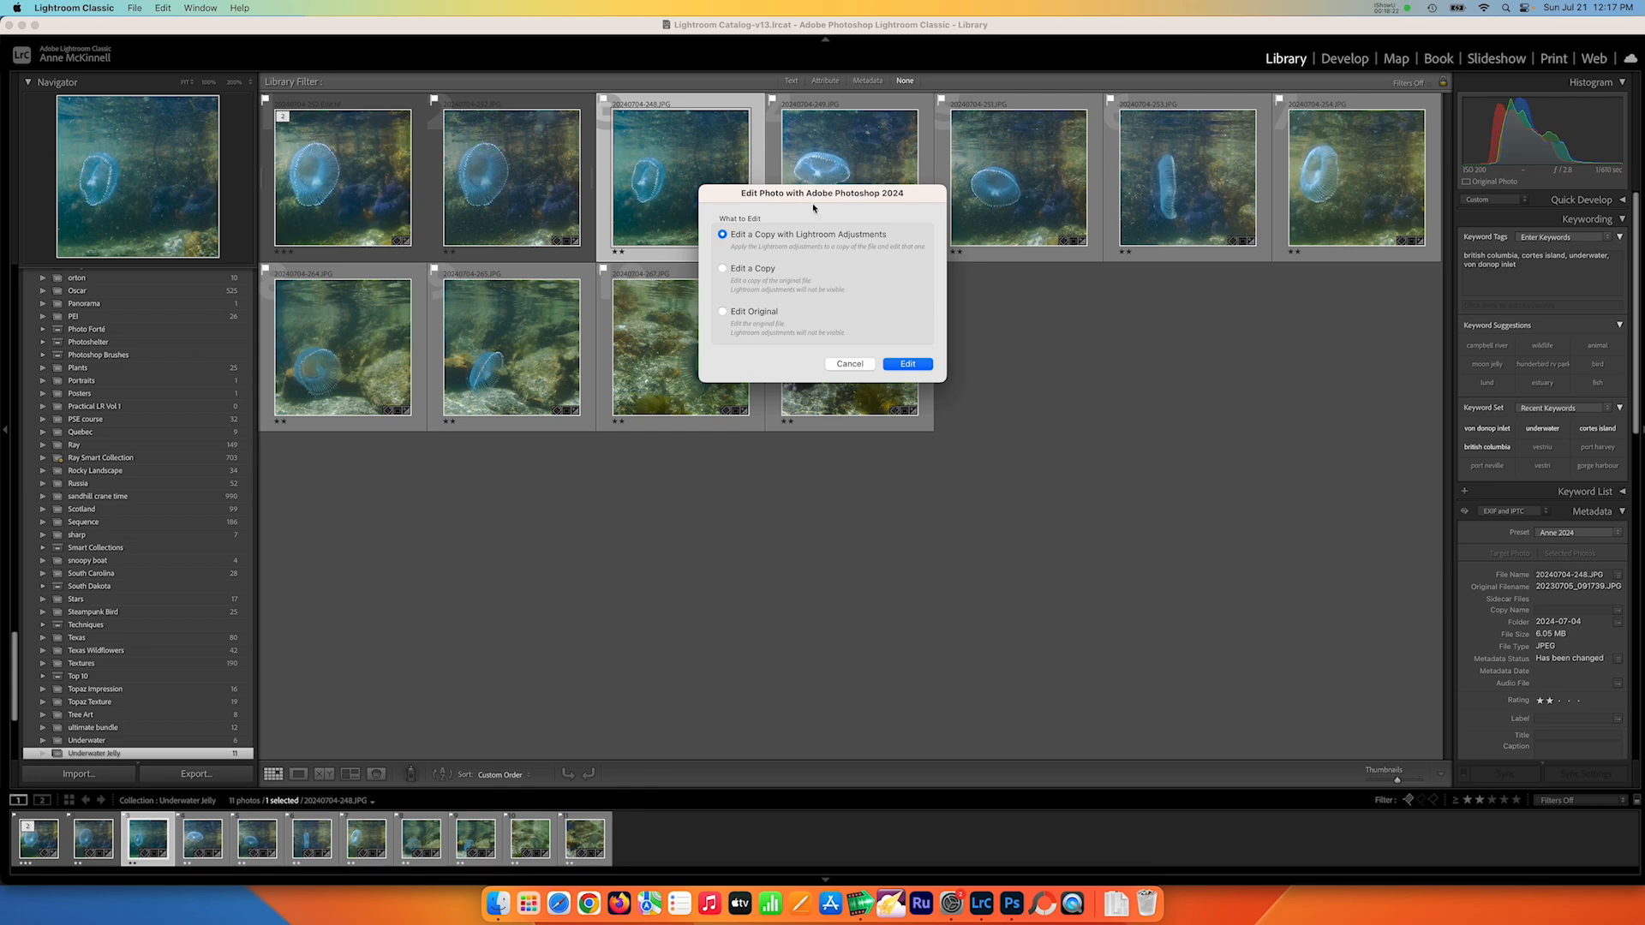
{"action": "left_click", "coordinate": [906, 364]}
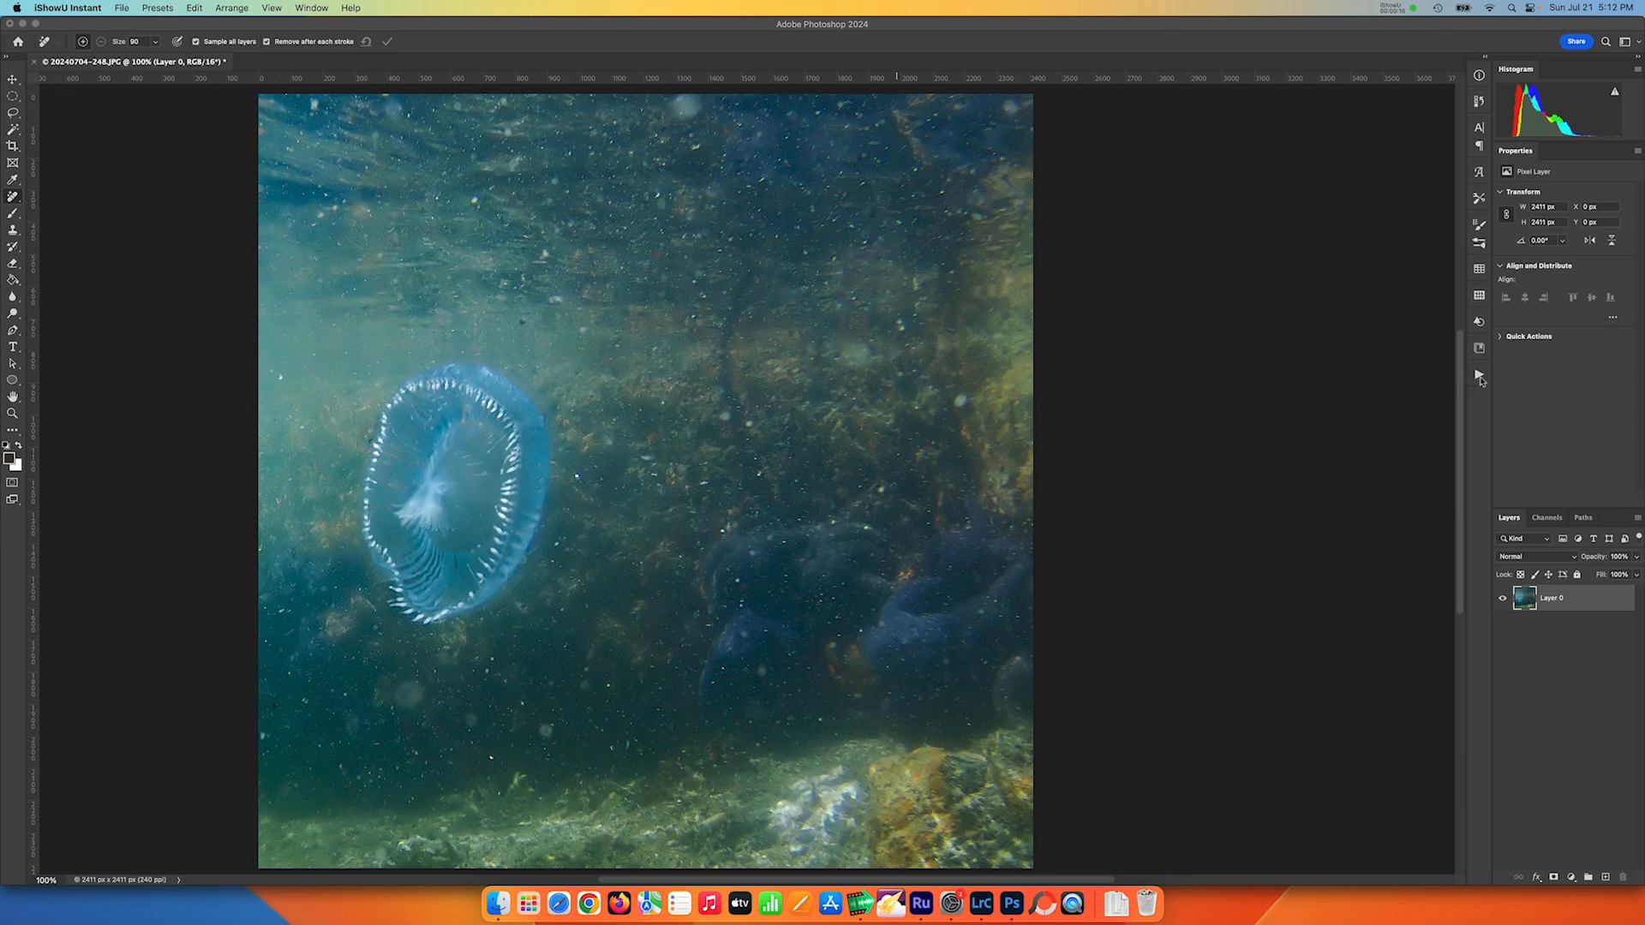
Start recording a new action named "dust" in the selected personal action set.
{"action": "left_click", "coordinate": [1481, 378]}
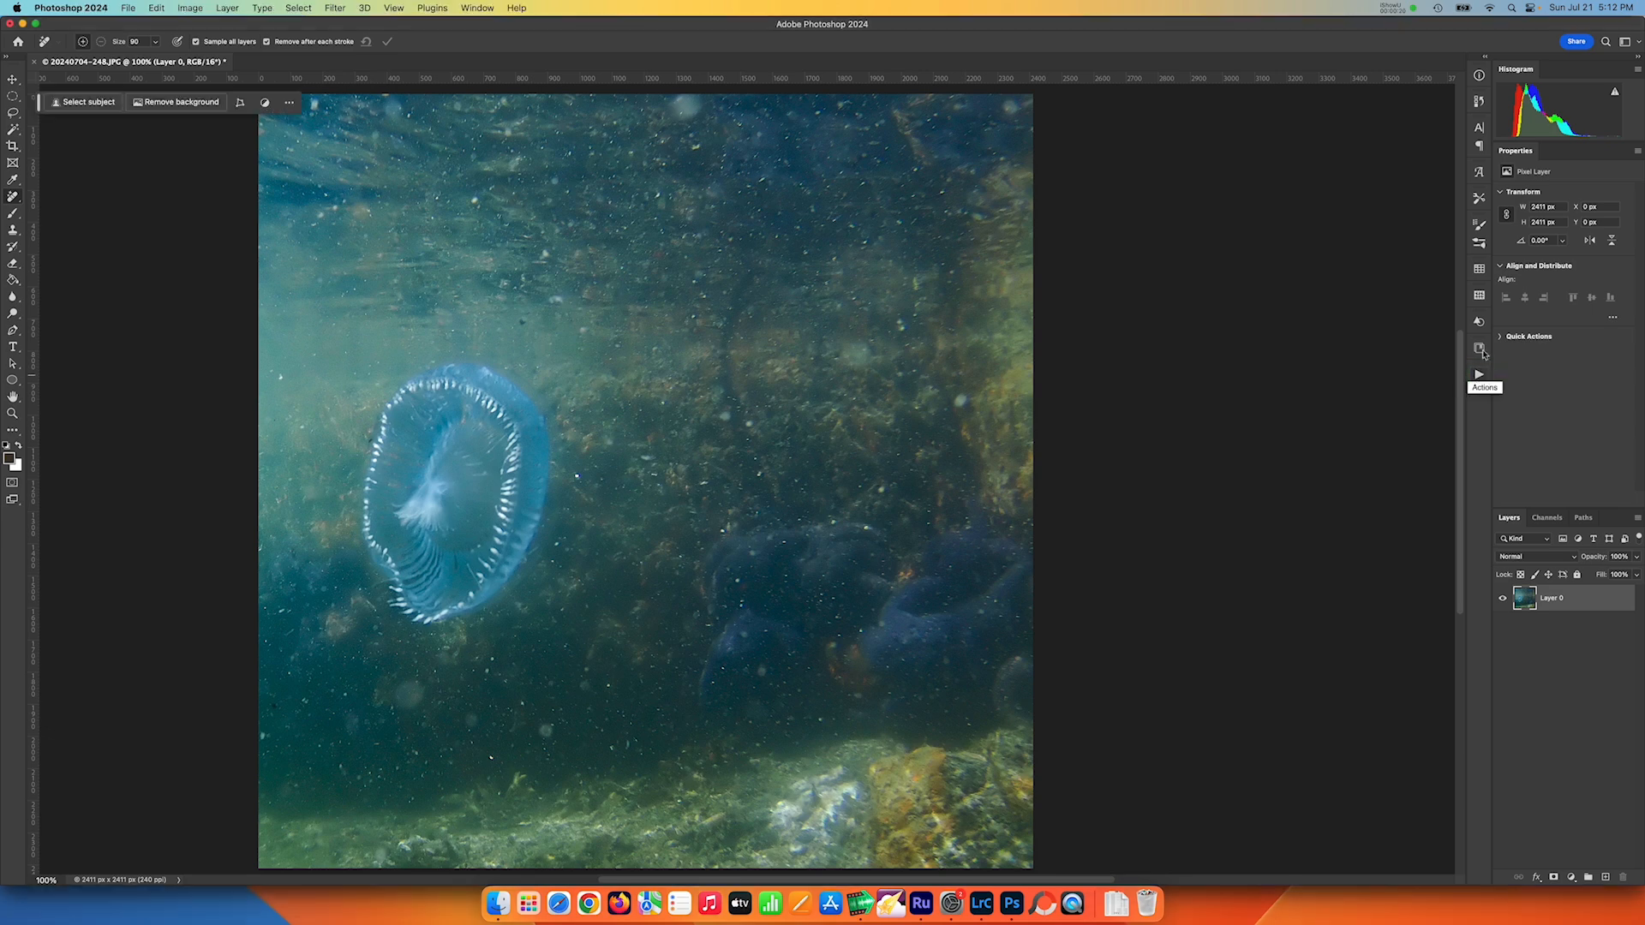
{"action": "left_click", "coordinate": [479, 9]}
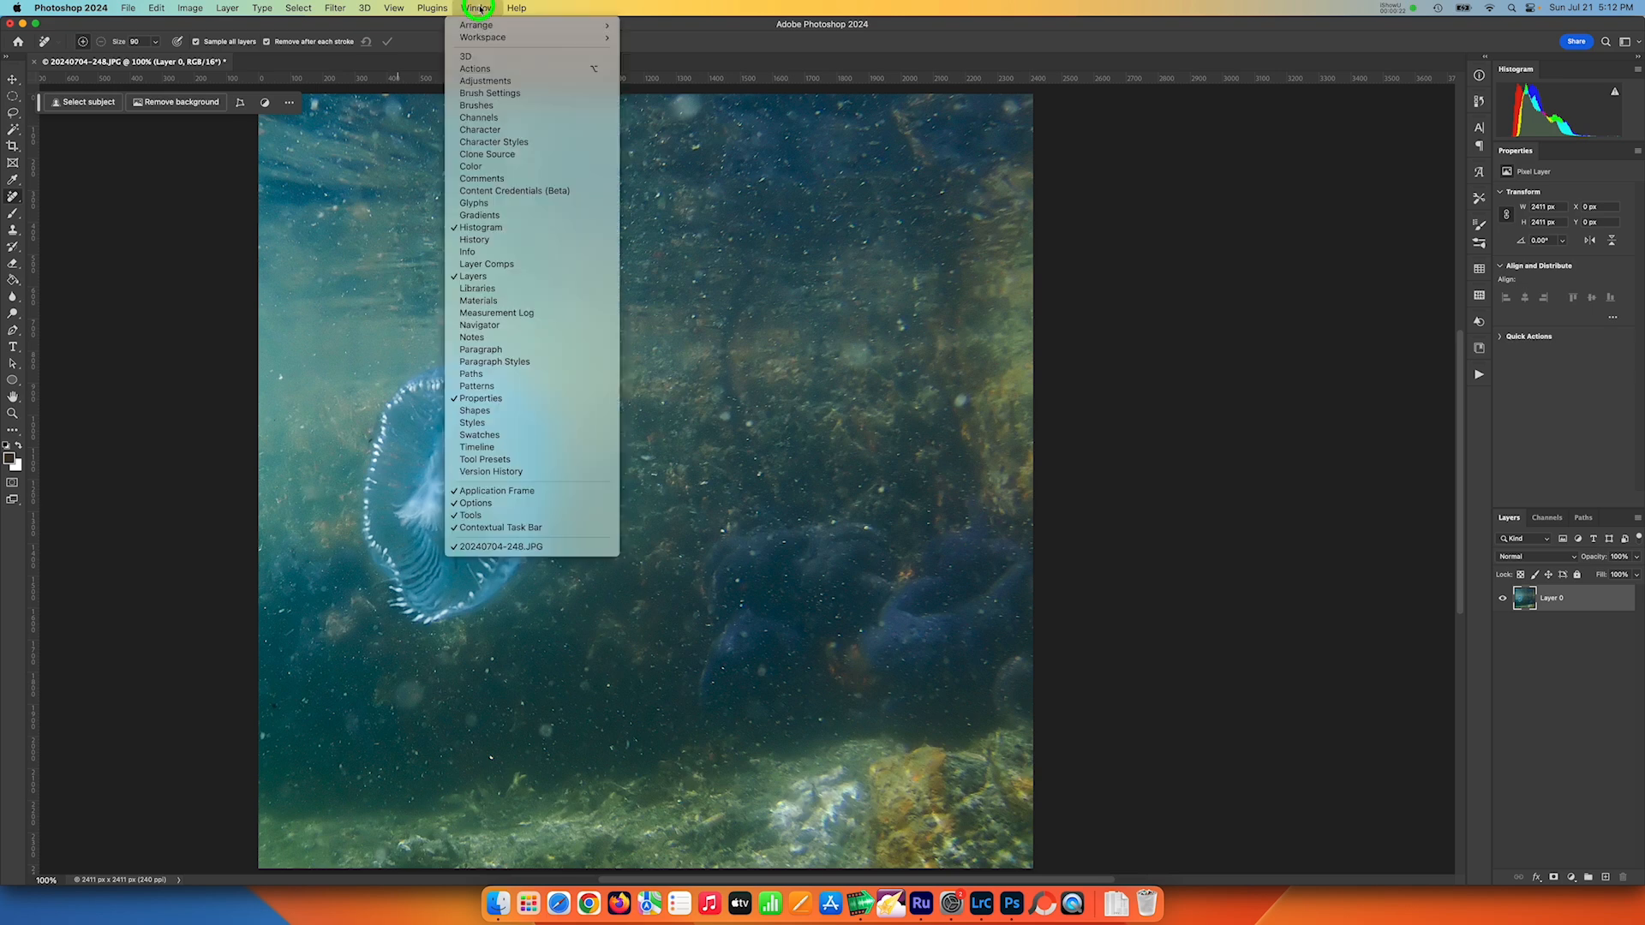
{"action": "left_click", "coordinate": [474, 68]}
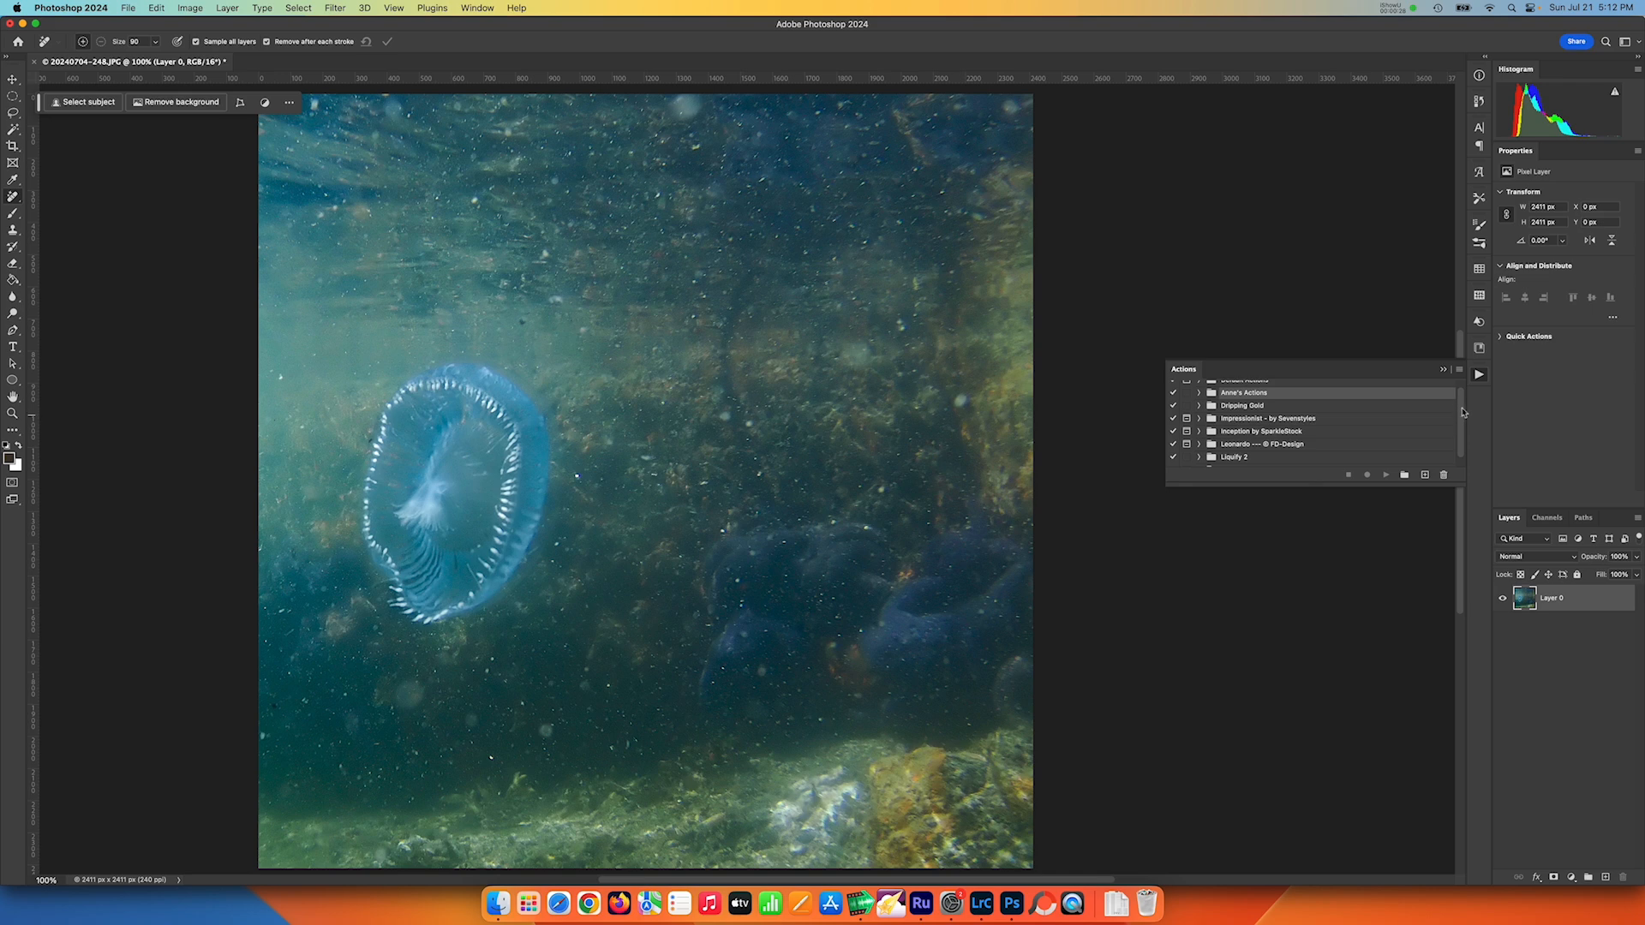
{"action": "left_click", "coordinate": [1464, 405]}
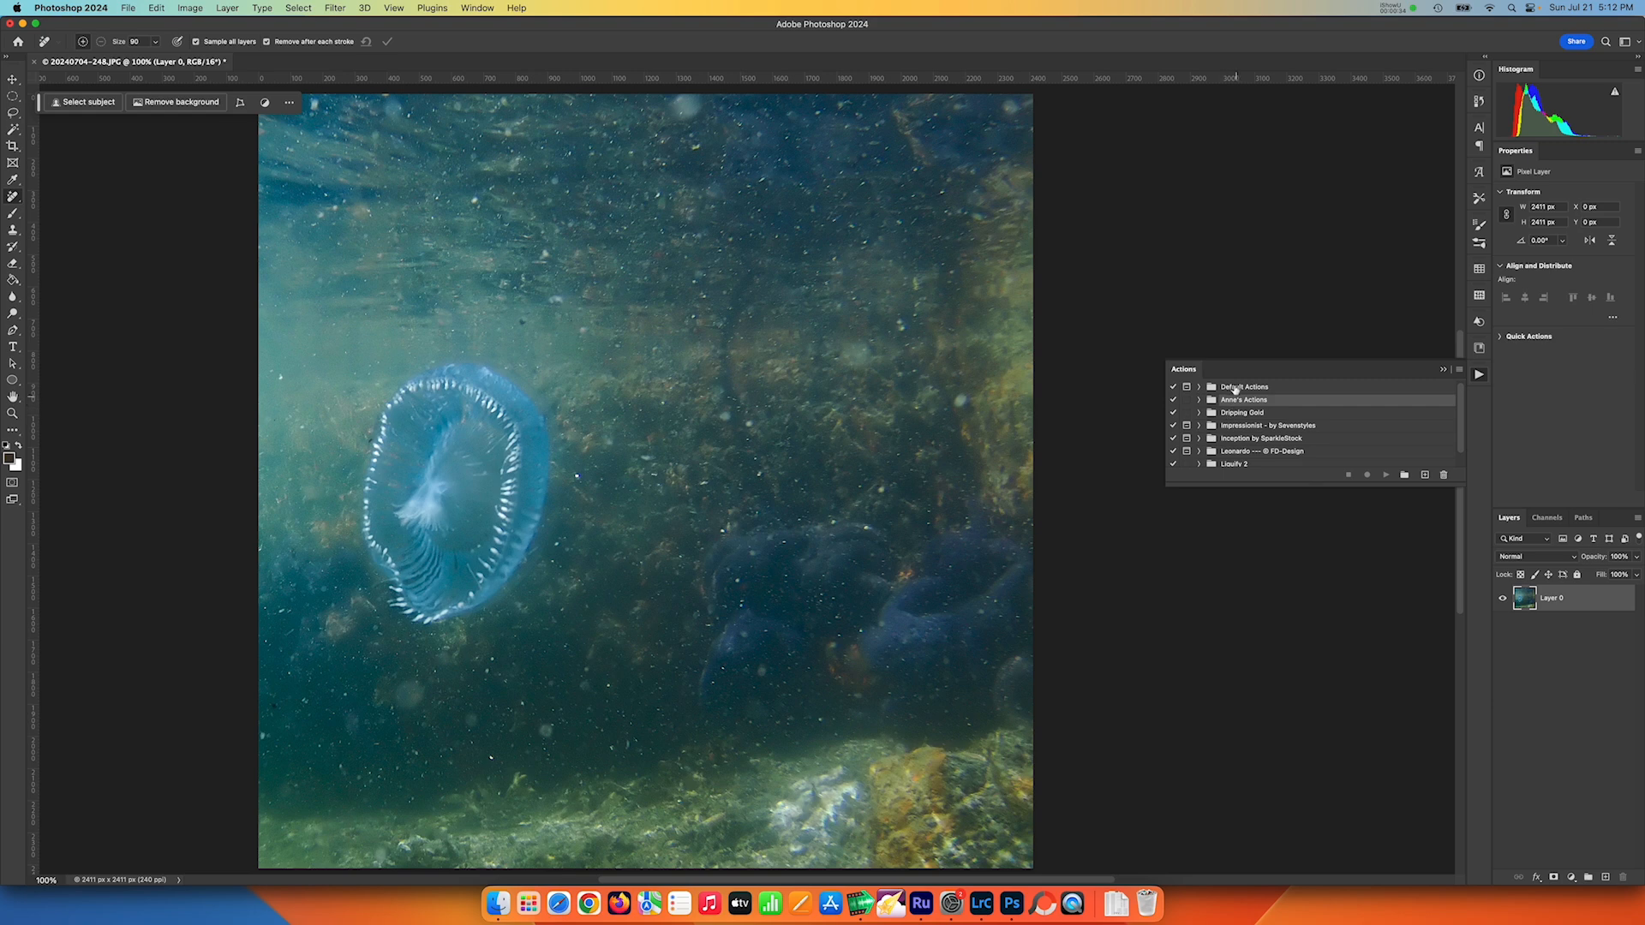
{"action": "left_click", "coordinate": [1427, 477]}
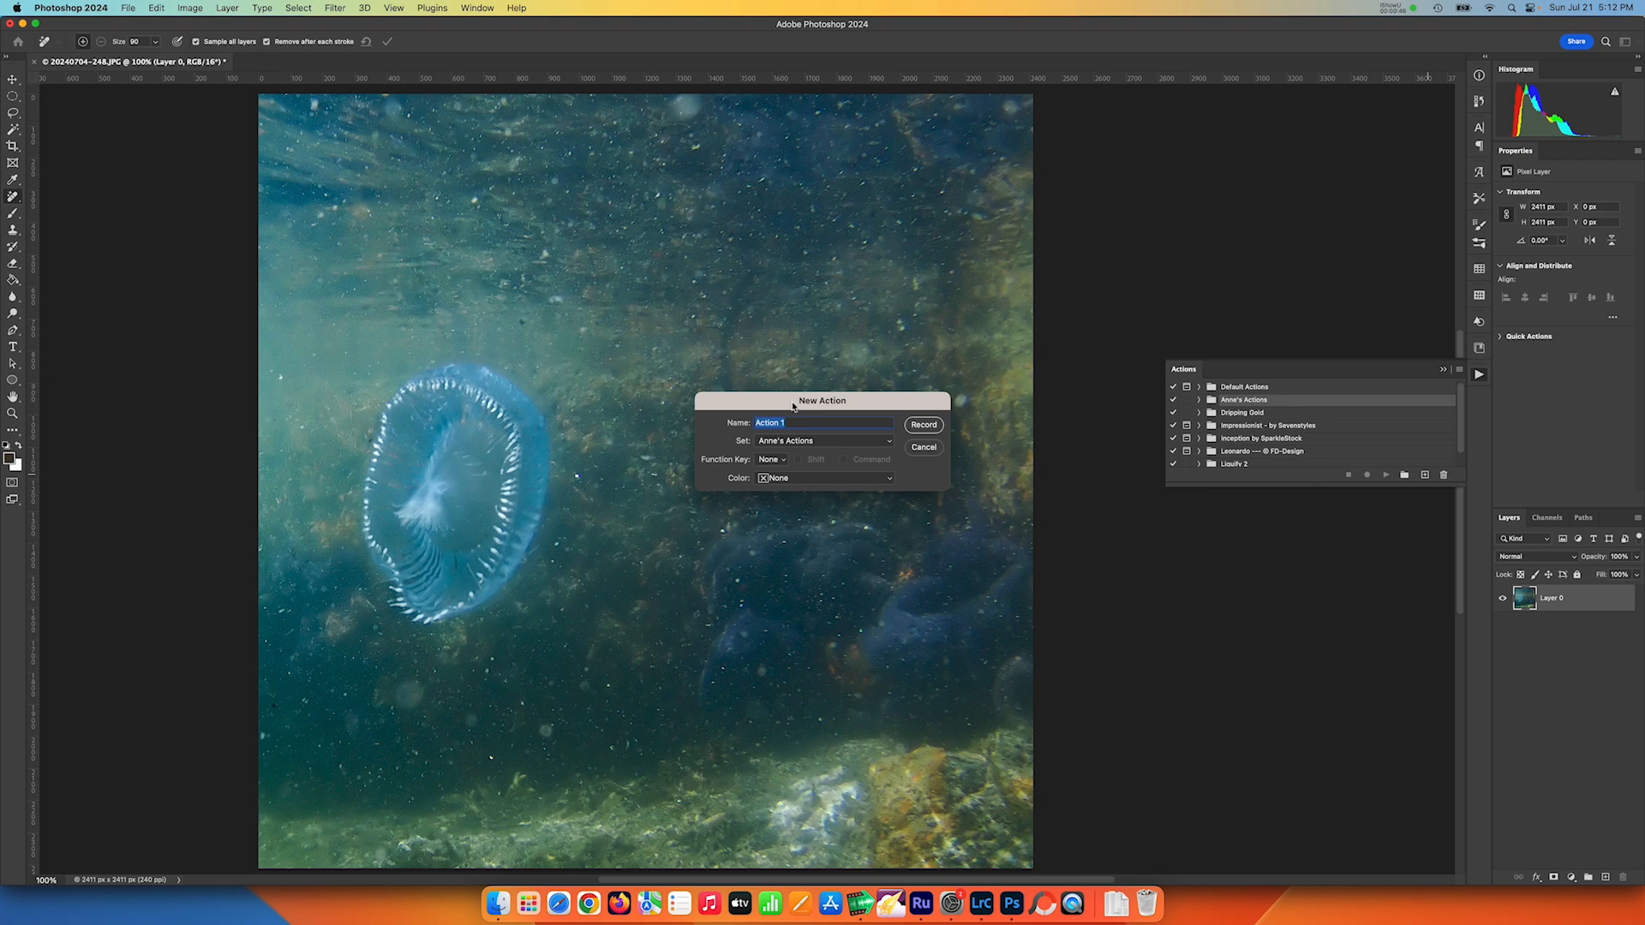
{"action": "type", "text": "dust"}
{"action": "left_click", "coordinate": [926, 427]}
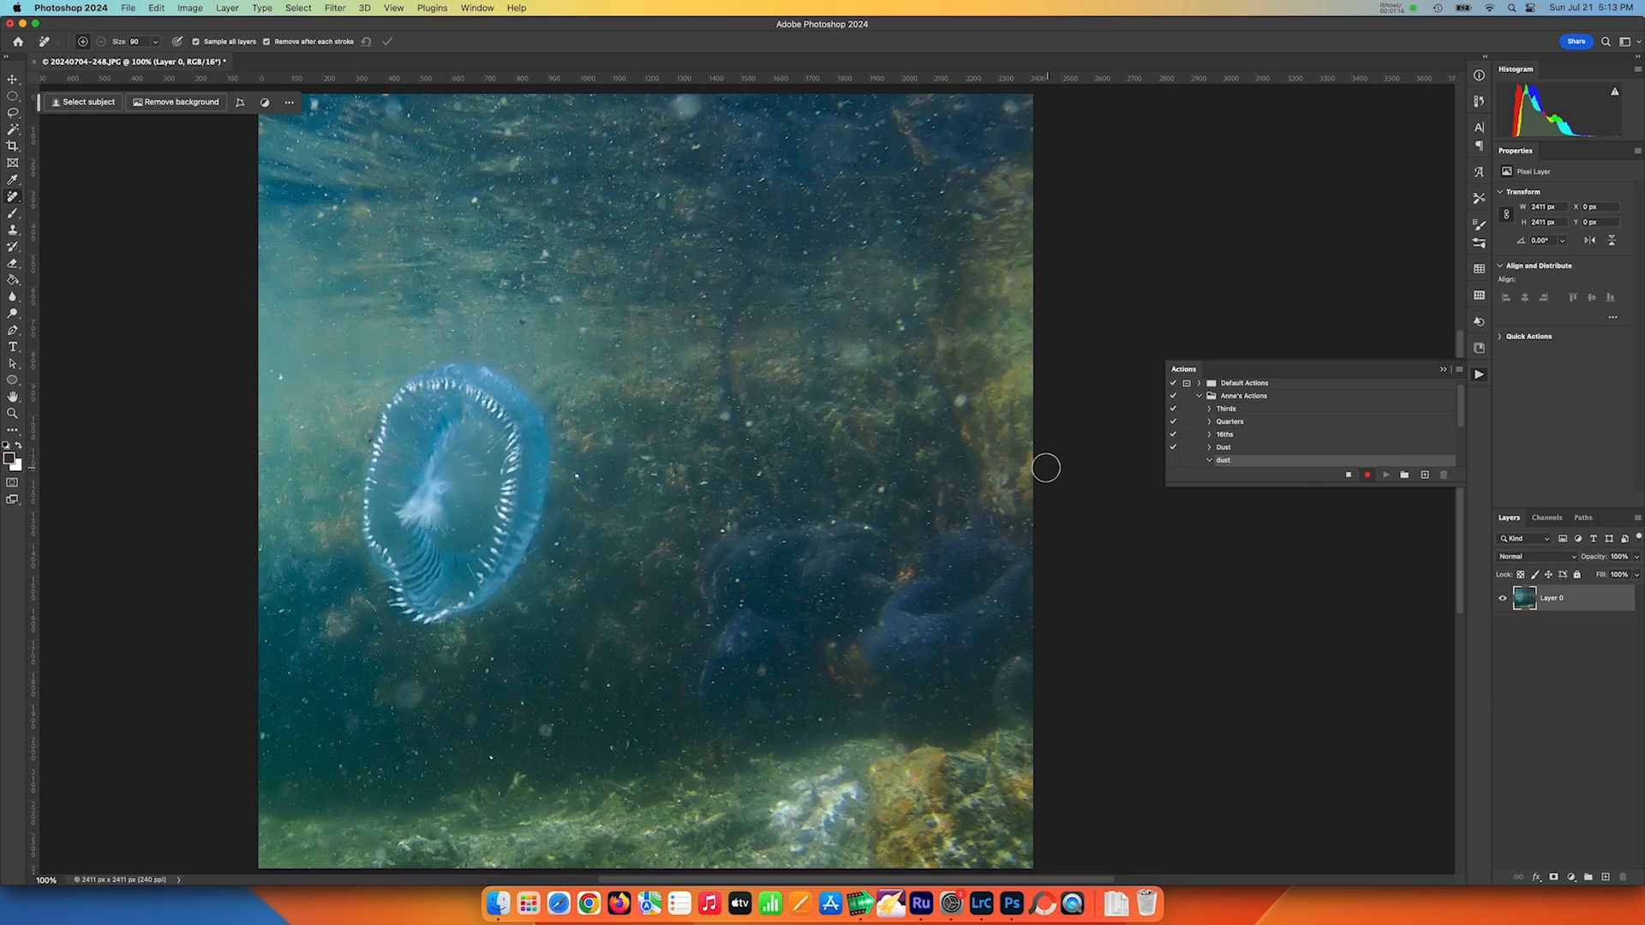
Duplicate Layer 0 and apply the Dust & Scratches filter to the copy with a 3-pixel radius.
{"action": "key", "text": "super+j"}
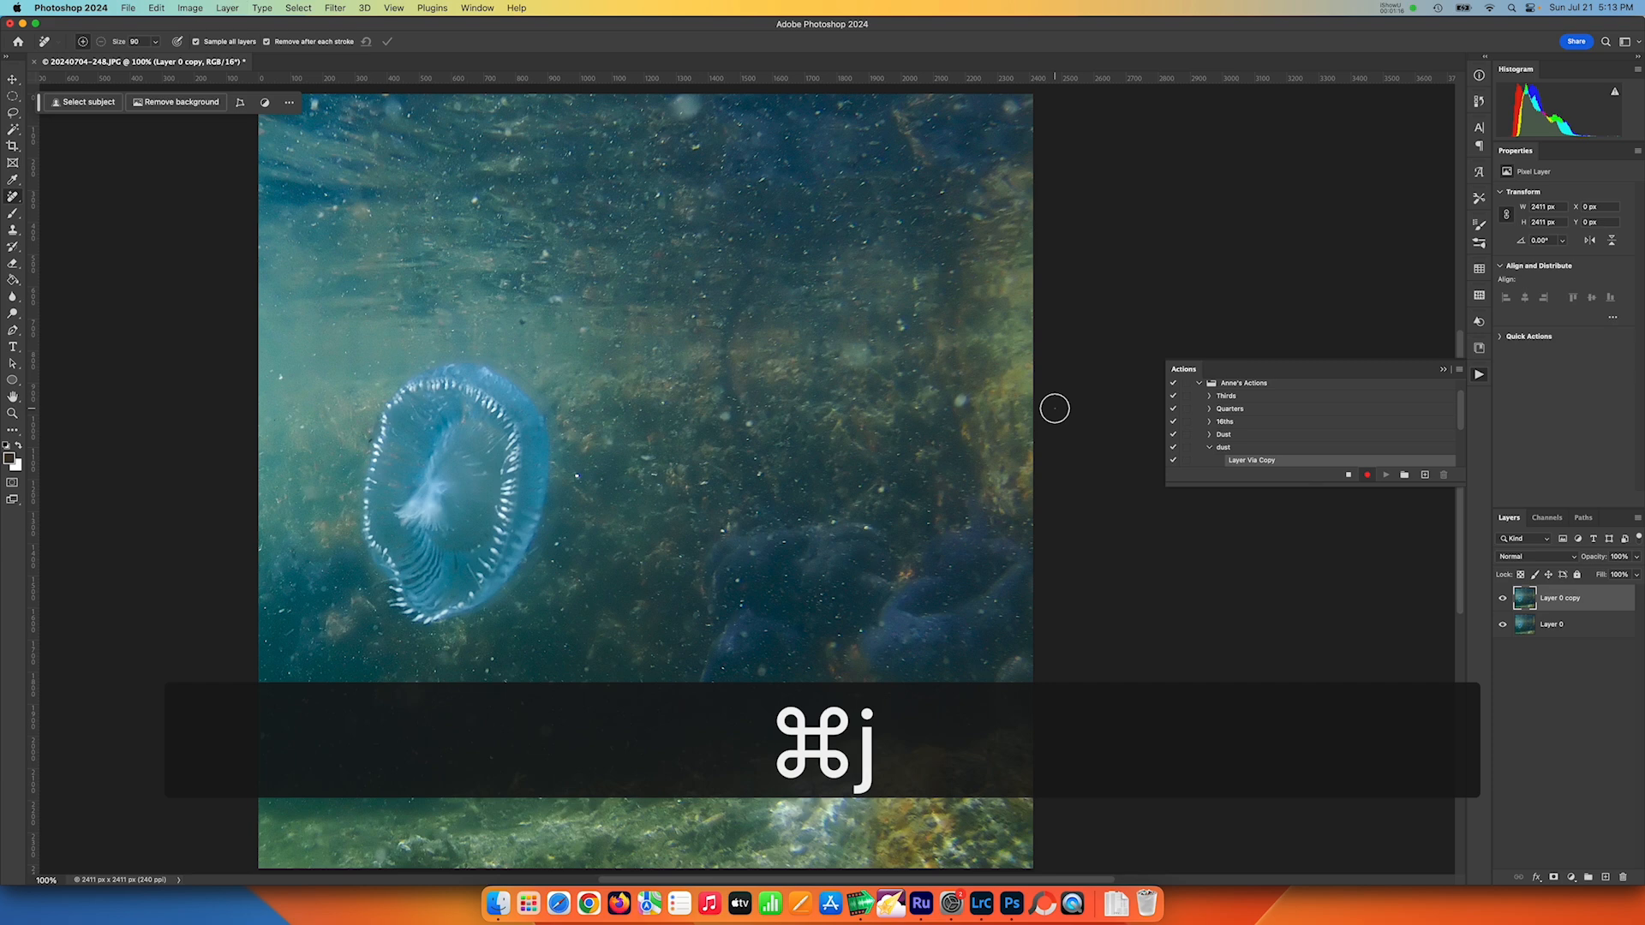
{"action": "left_click", "coordinate": [335, 8]}
{"action": "mouse_move", "coordinate": [398, 197]}
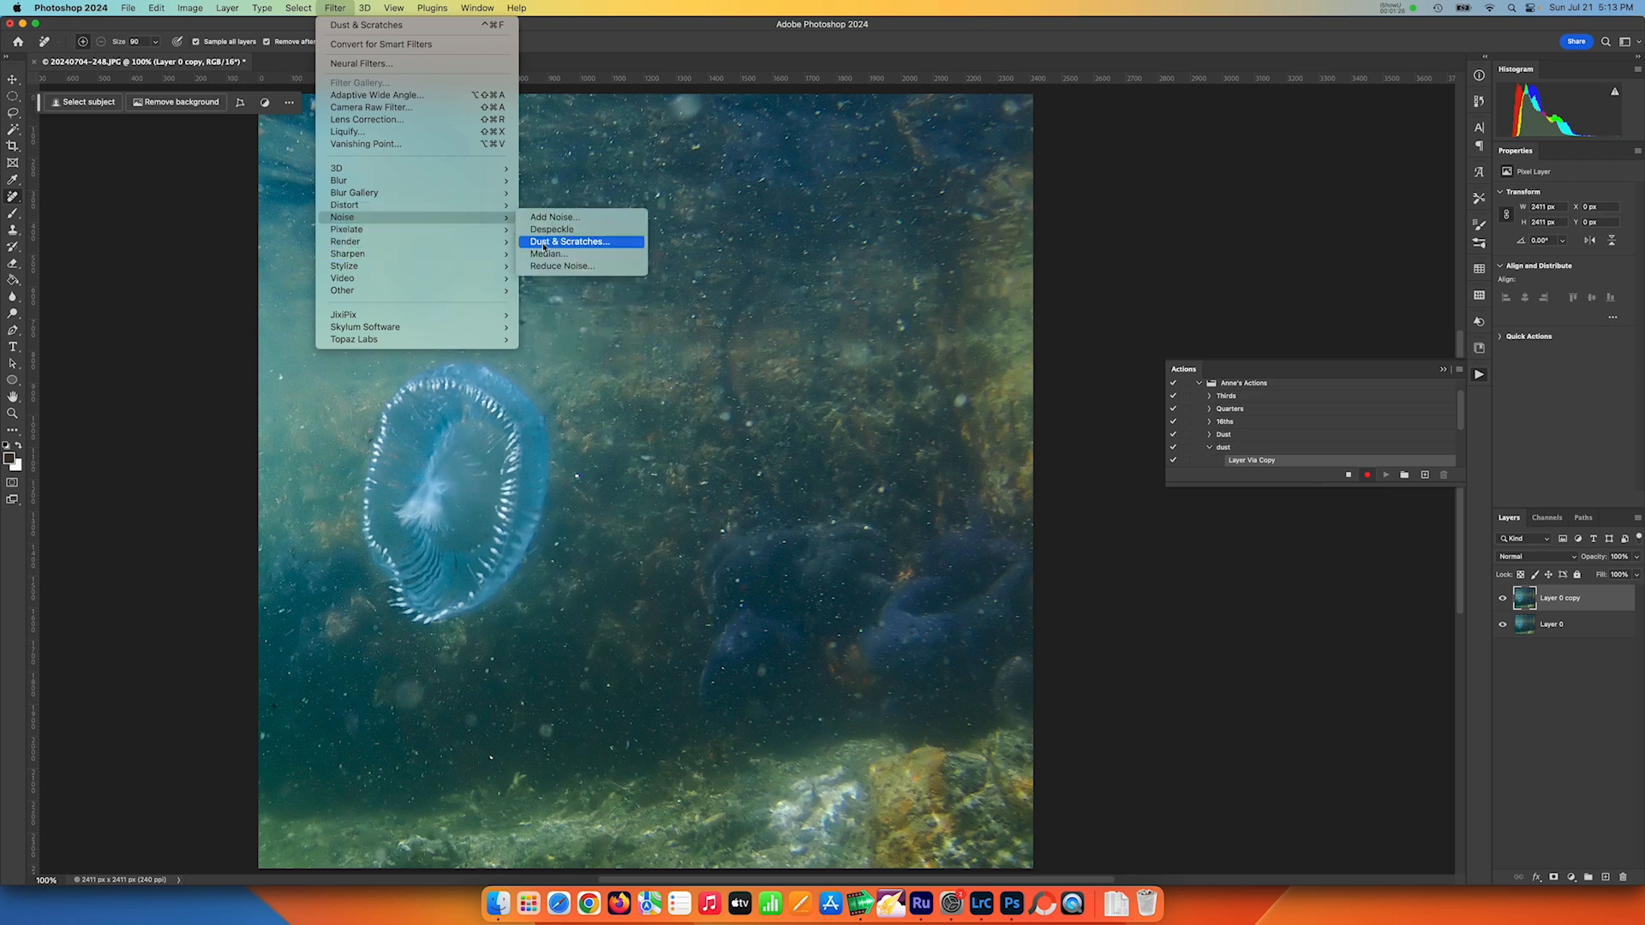
{"action": "left_click", "coordinate": [543, 244]}
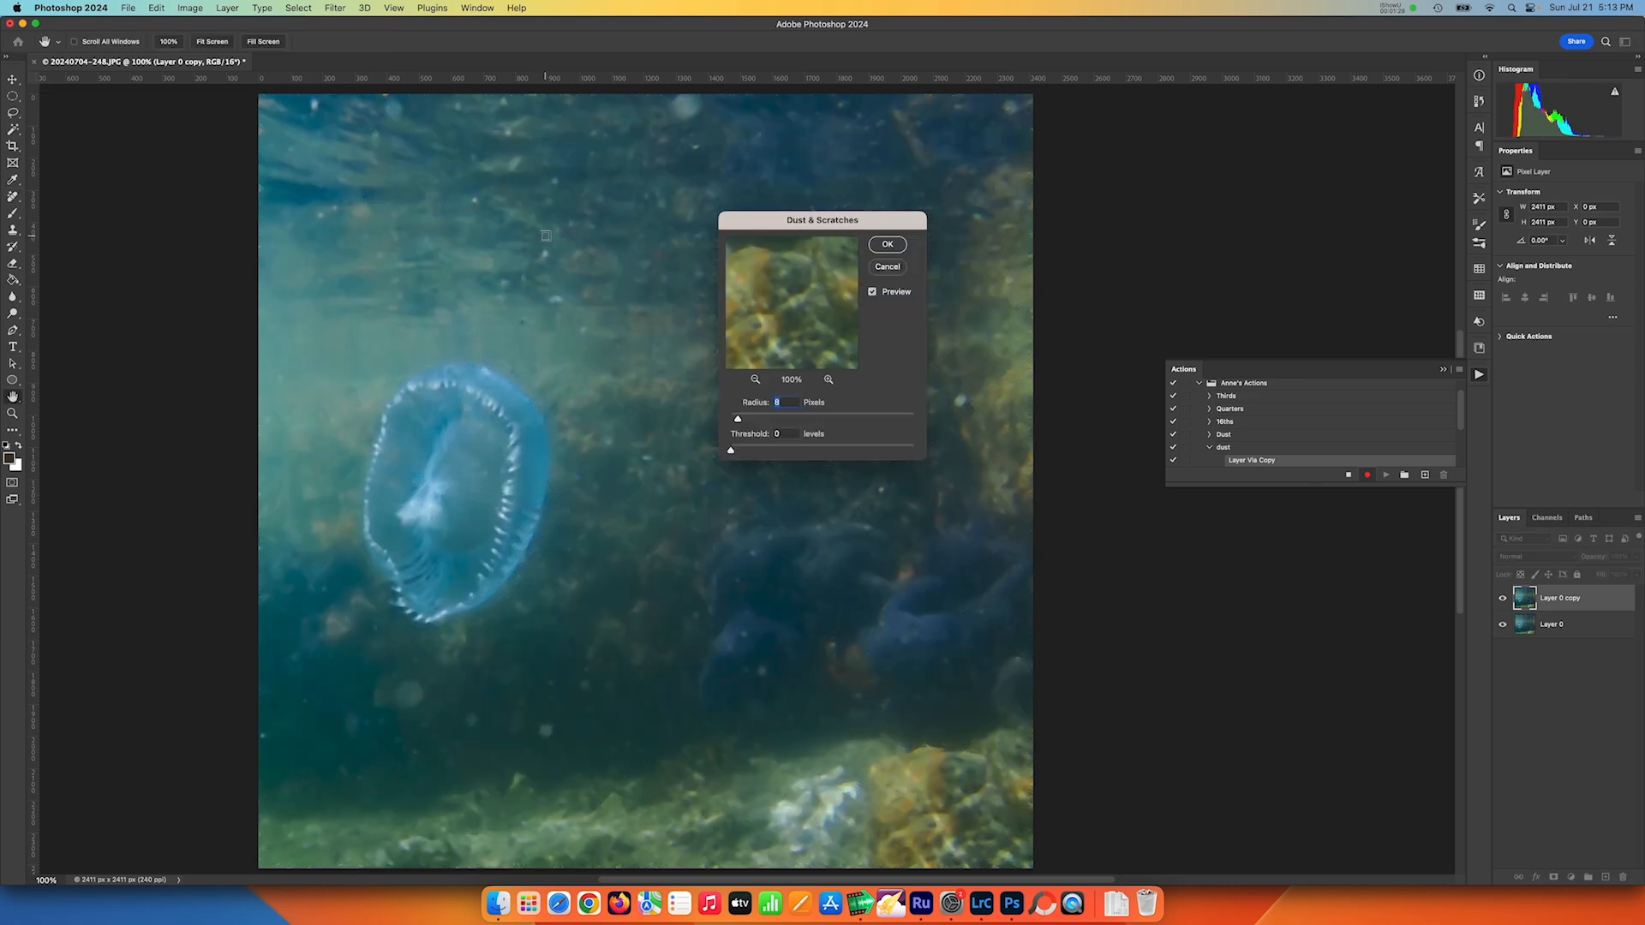
{"action": "type", "text": "3"}
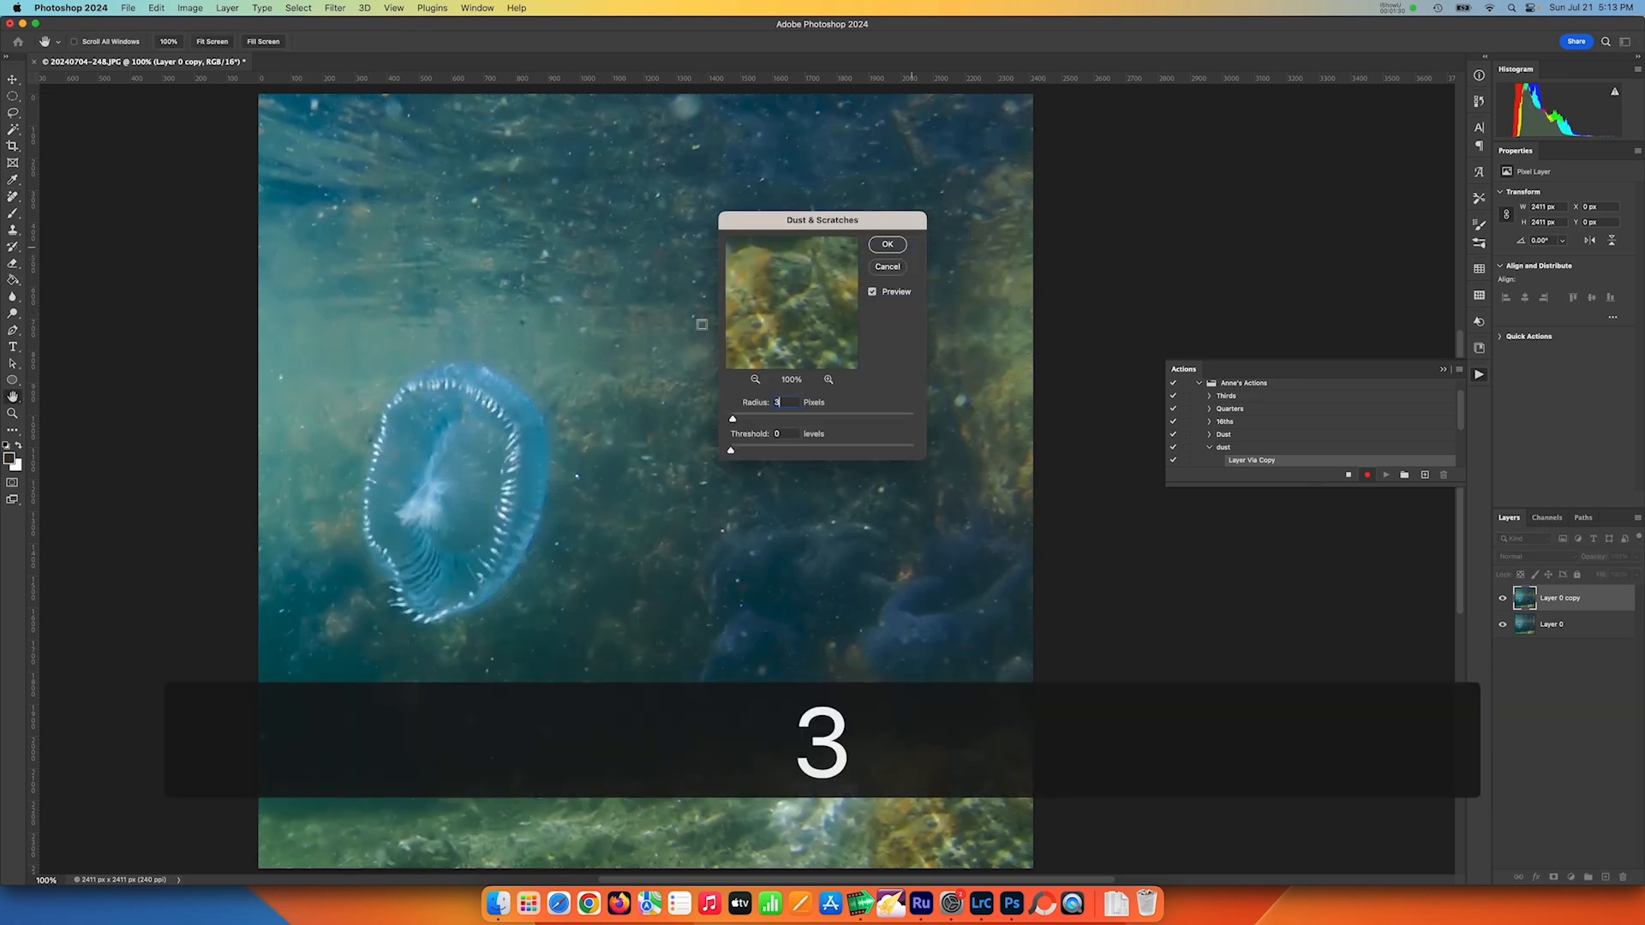
{"action": "left_click", "coordinate": [887, 244]}
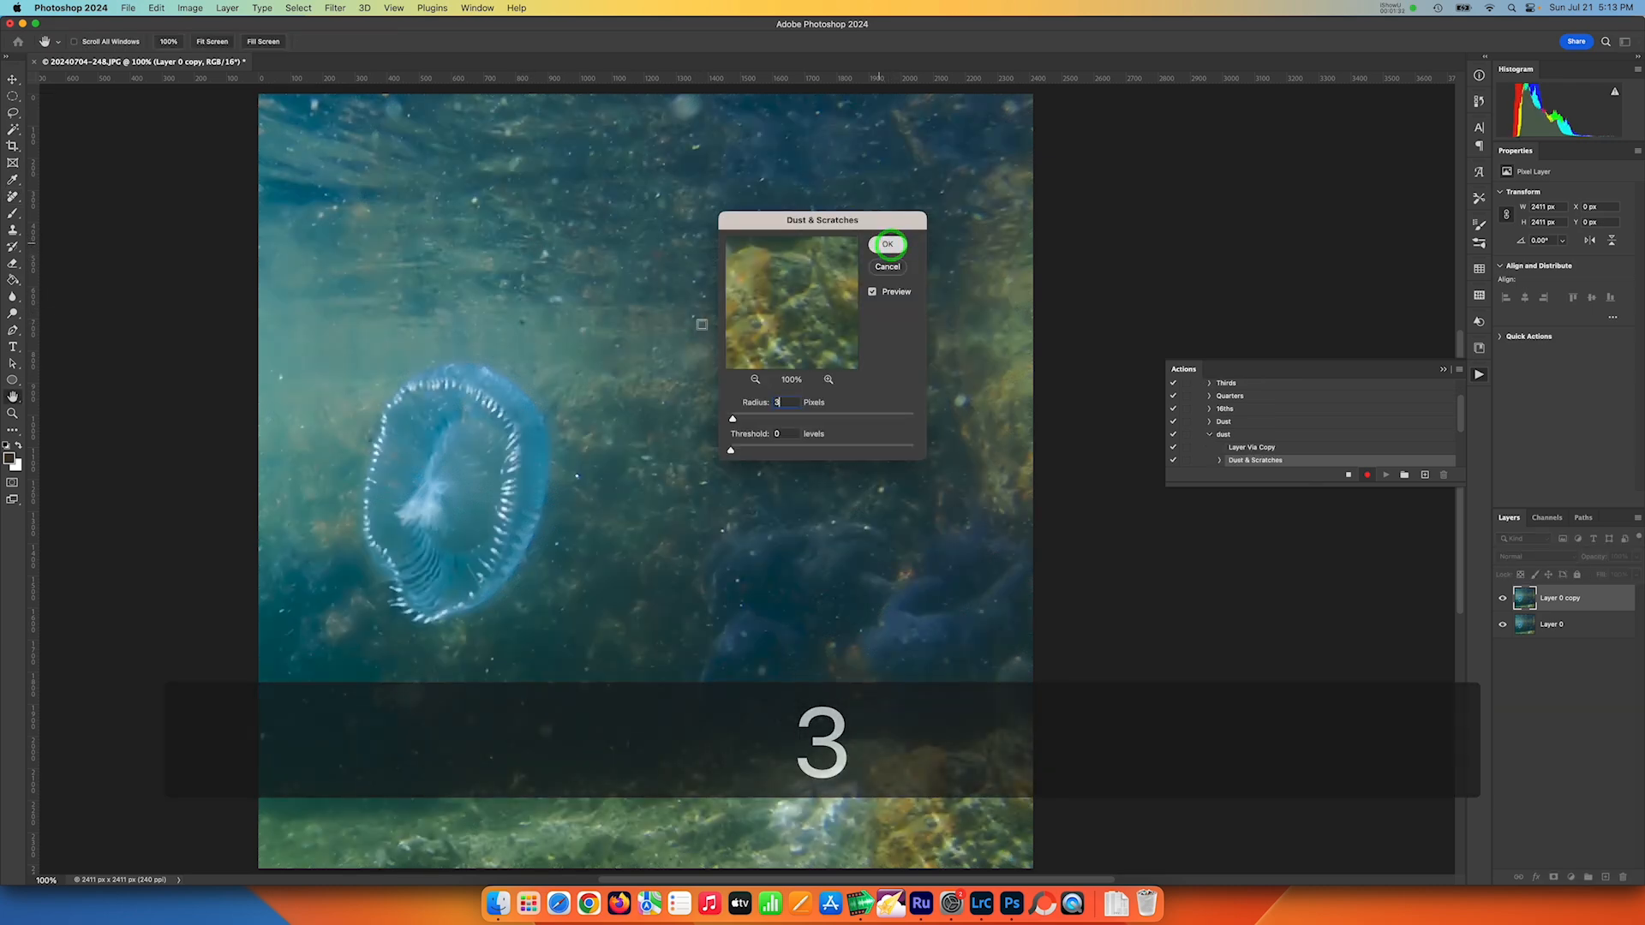
Rename the filtered layer "Layer 0 copy" as "dust3".
{"action": "double_click", "coordinate": [1560, 598]}
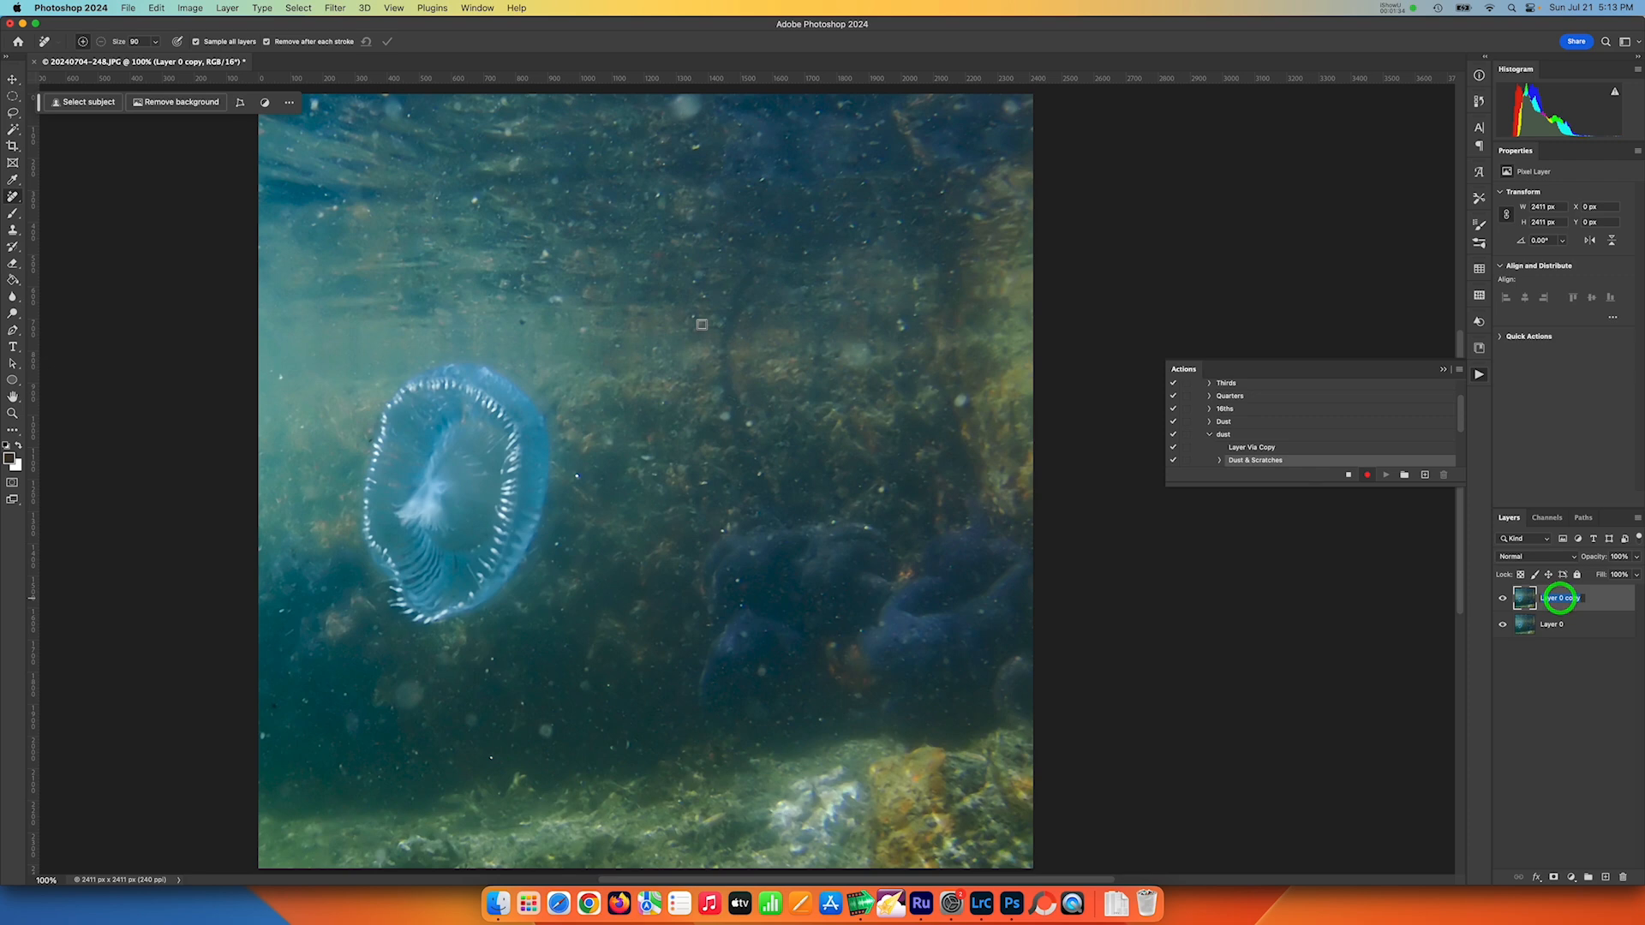
{"action": "type", "text": "dust3"}
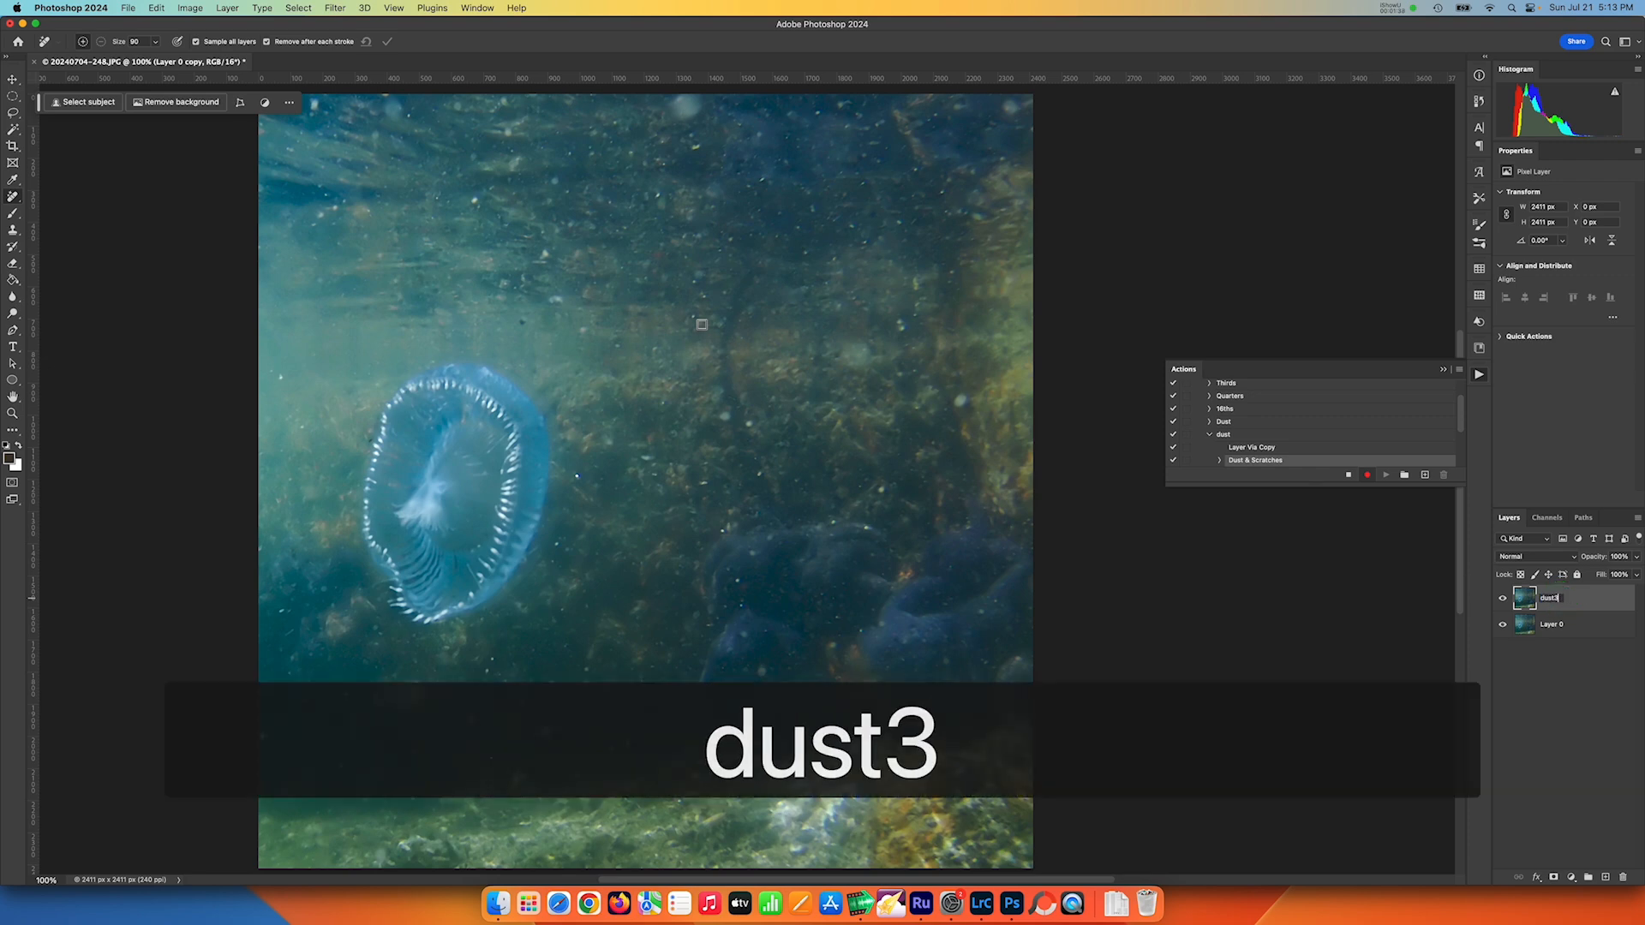
{"action": "key", "text": "Return"}
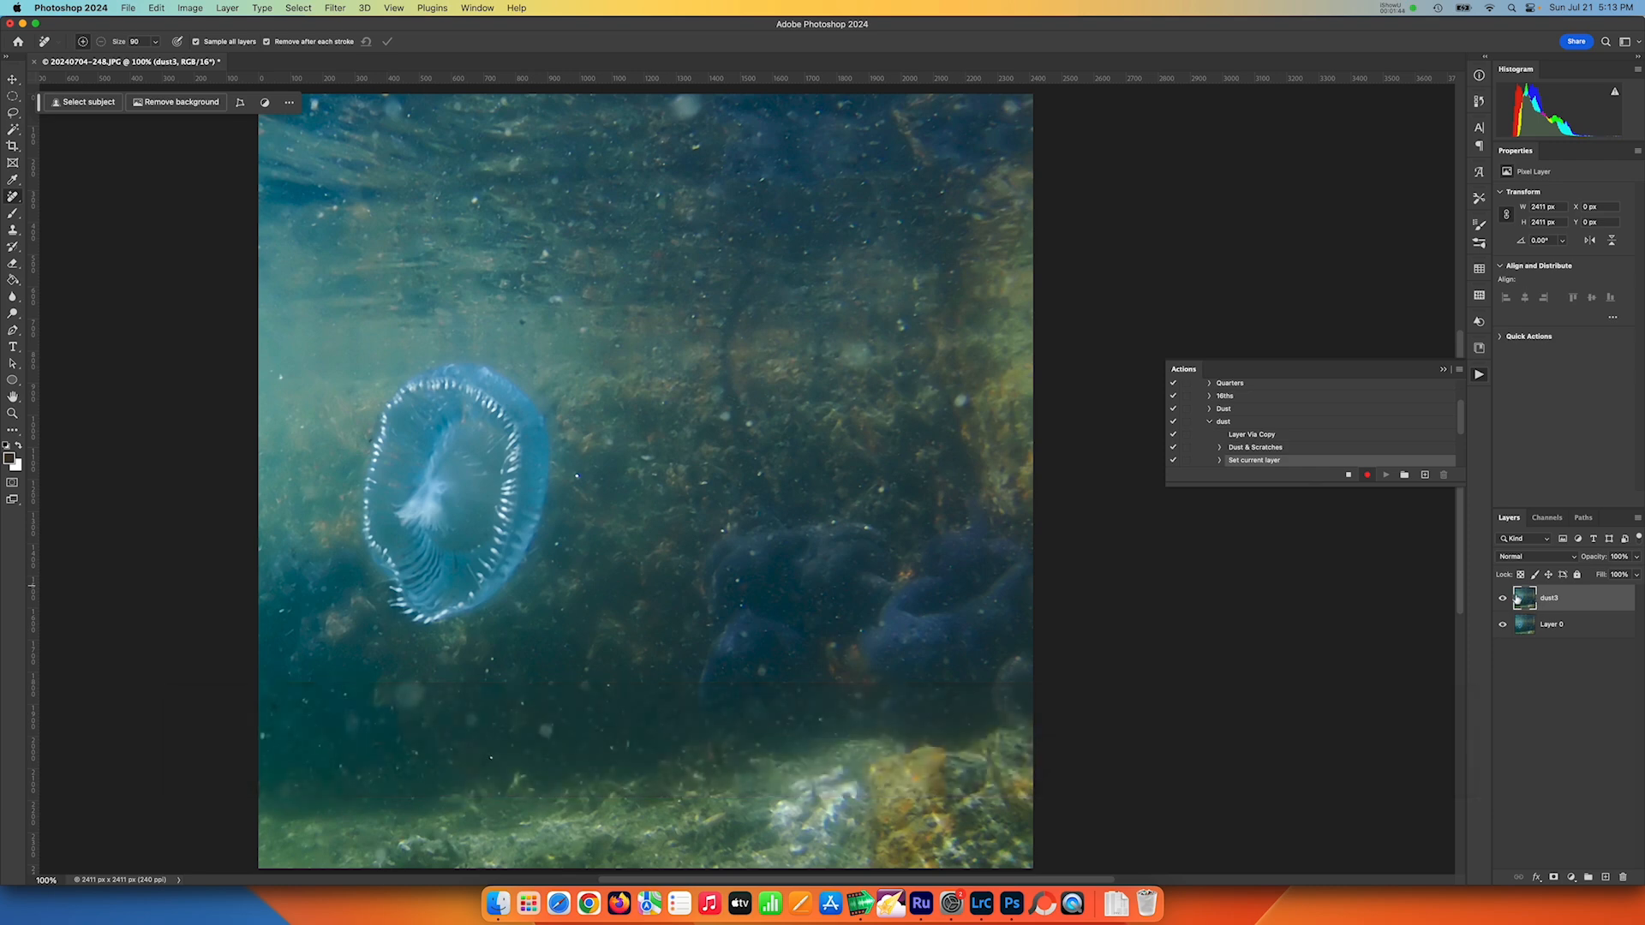
Duplicate the dust3 layer and apply Dust & Scratches to the copy with an 8-pixel radius.
{"action": "key", "text": "super+j"}
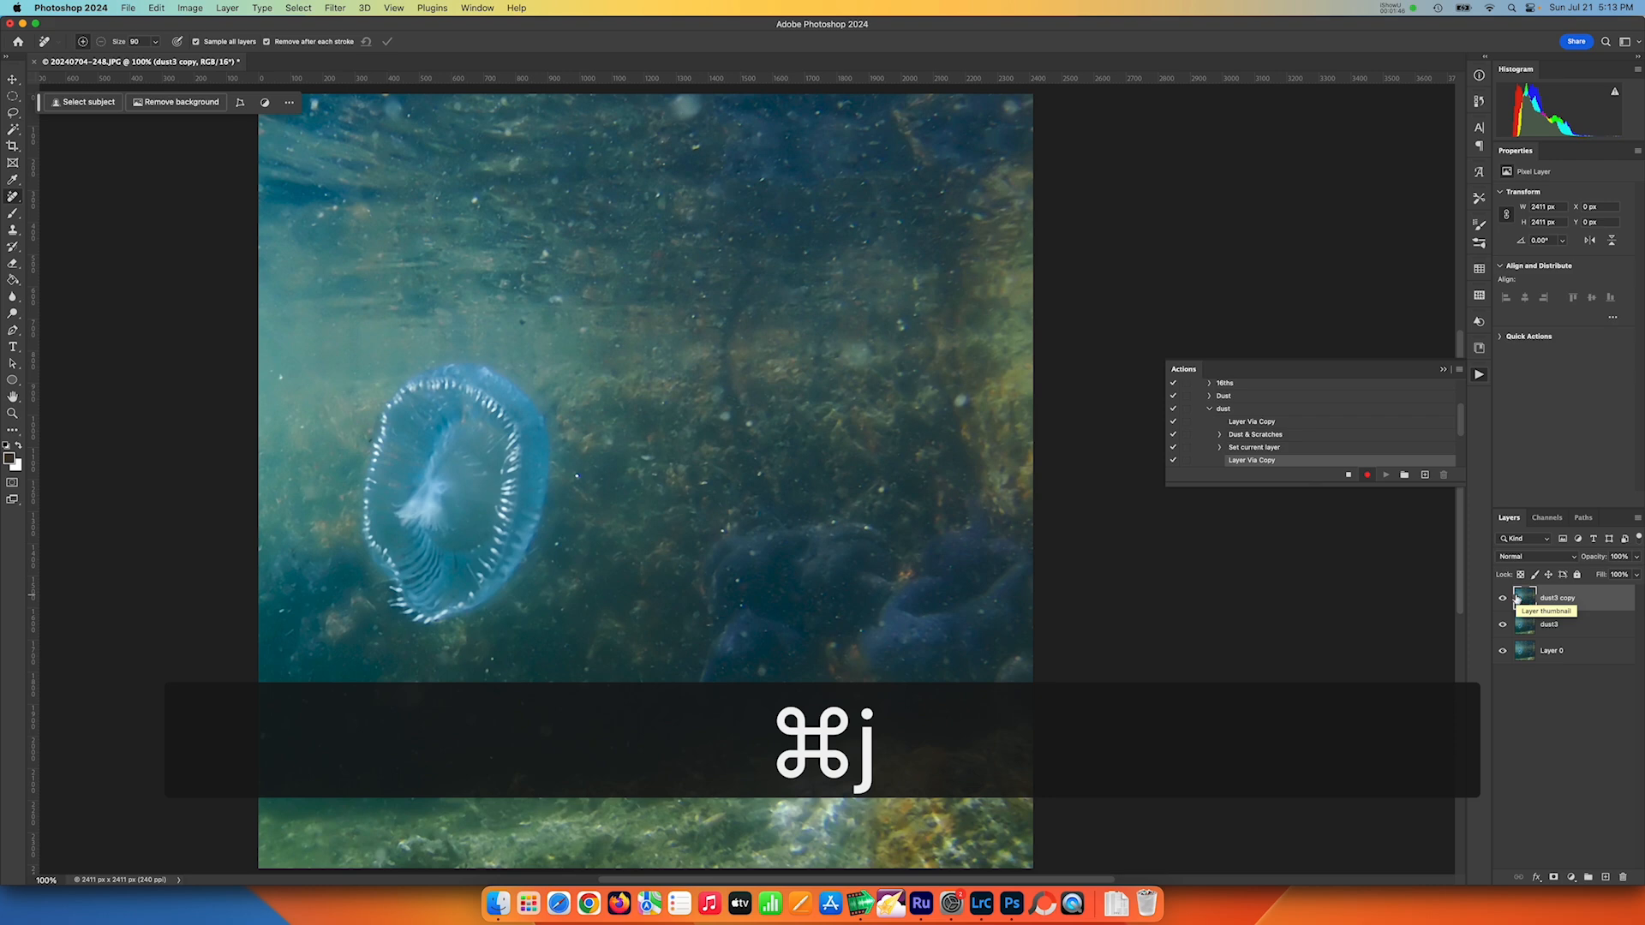
{"action": "left_click", "coordinate": [335, 10]}
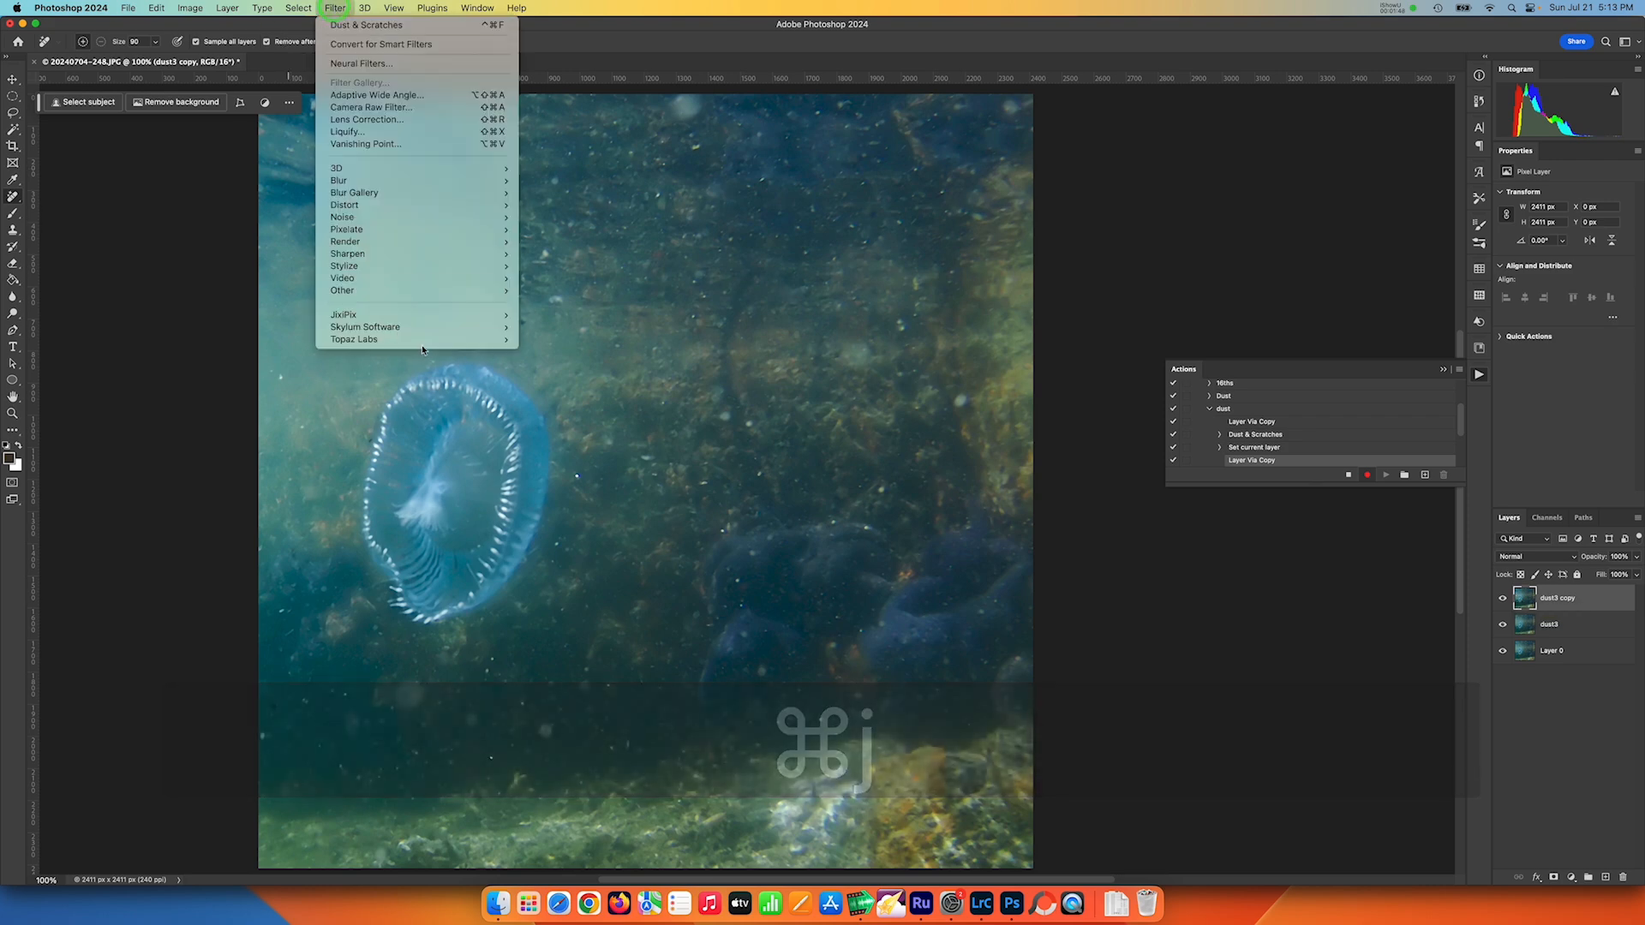
{"action": "mouse_move", "coordinate": [442, 219]}
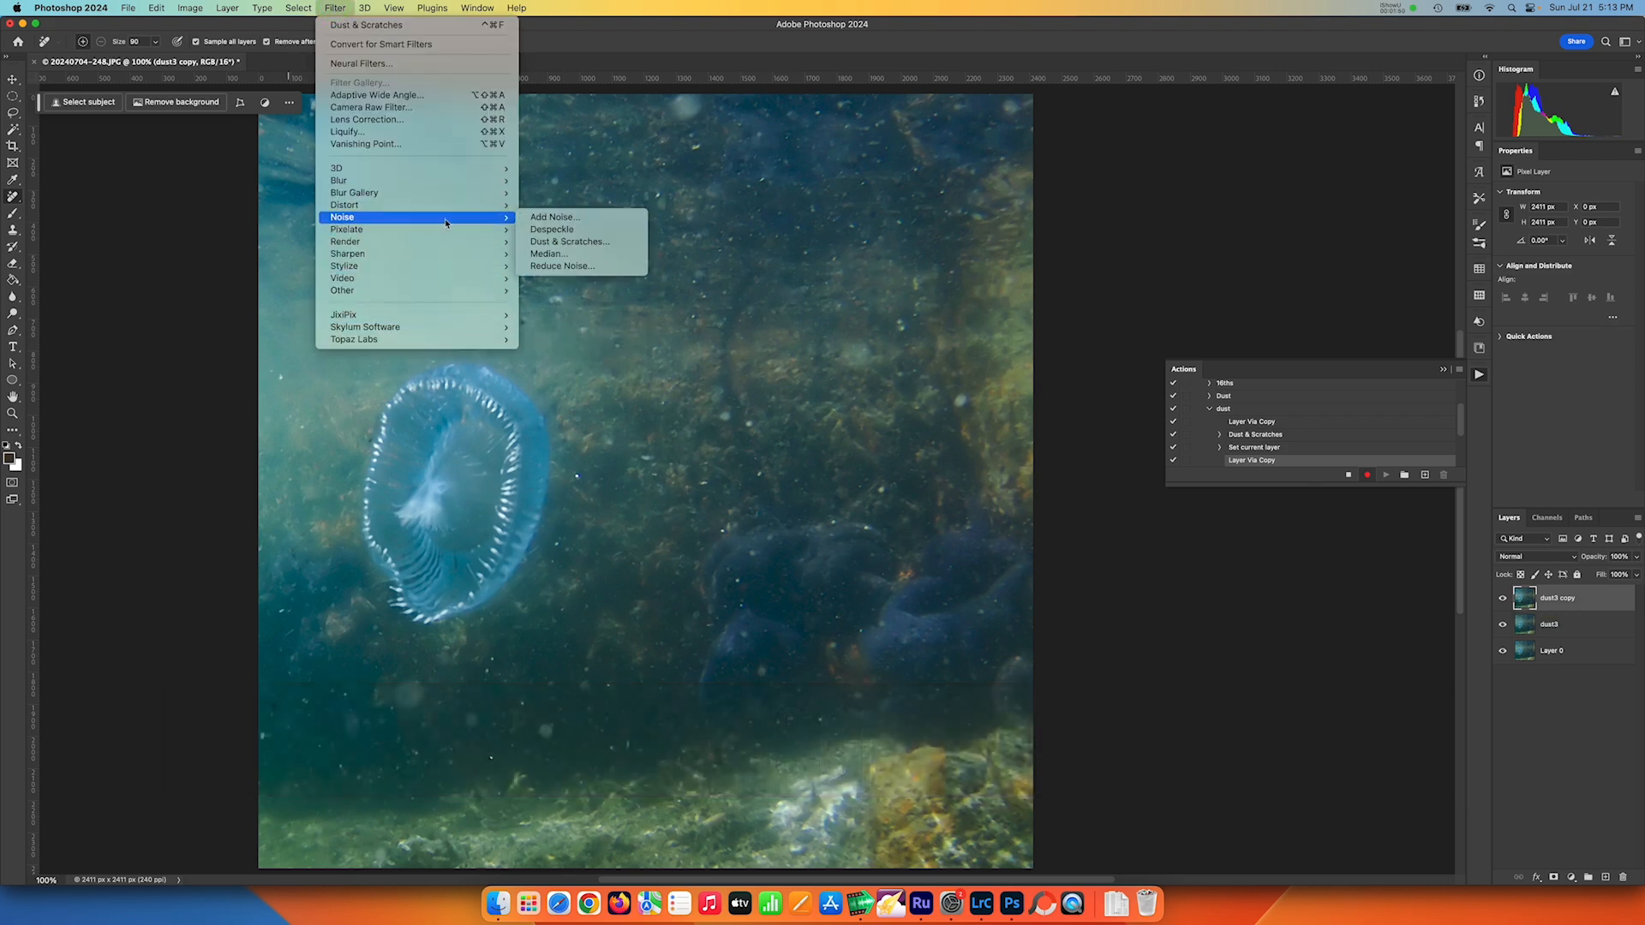
{"action": "left_click", "coordinate": [555, 242]}
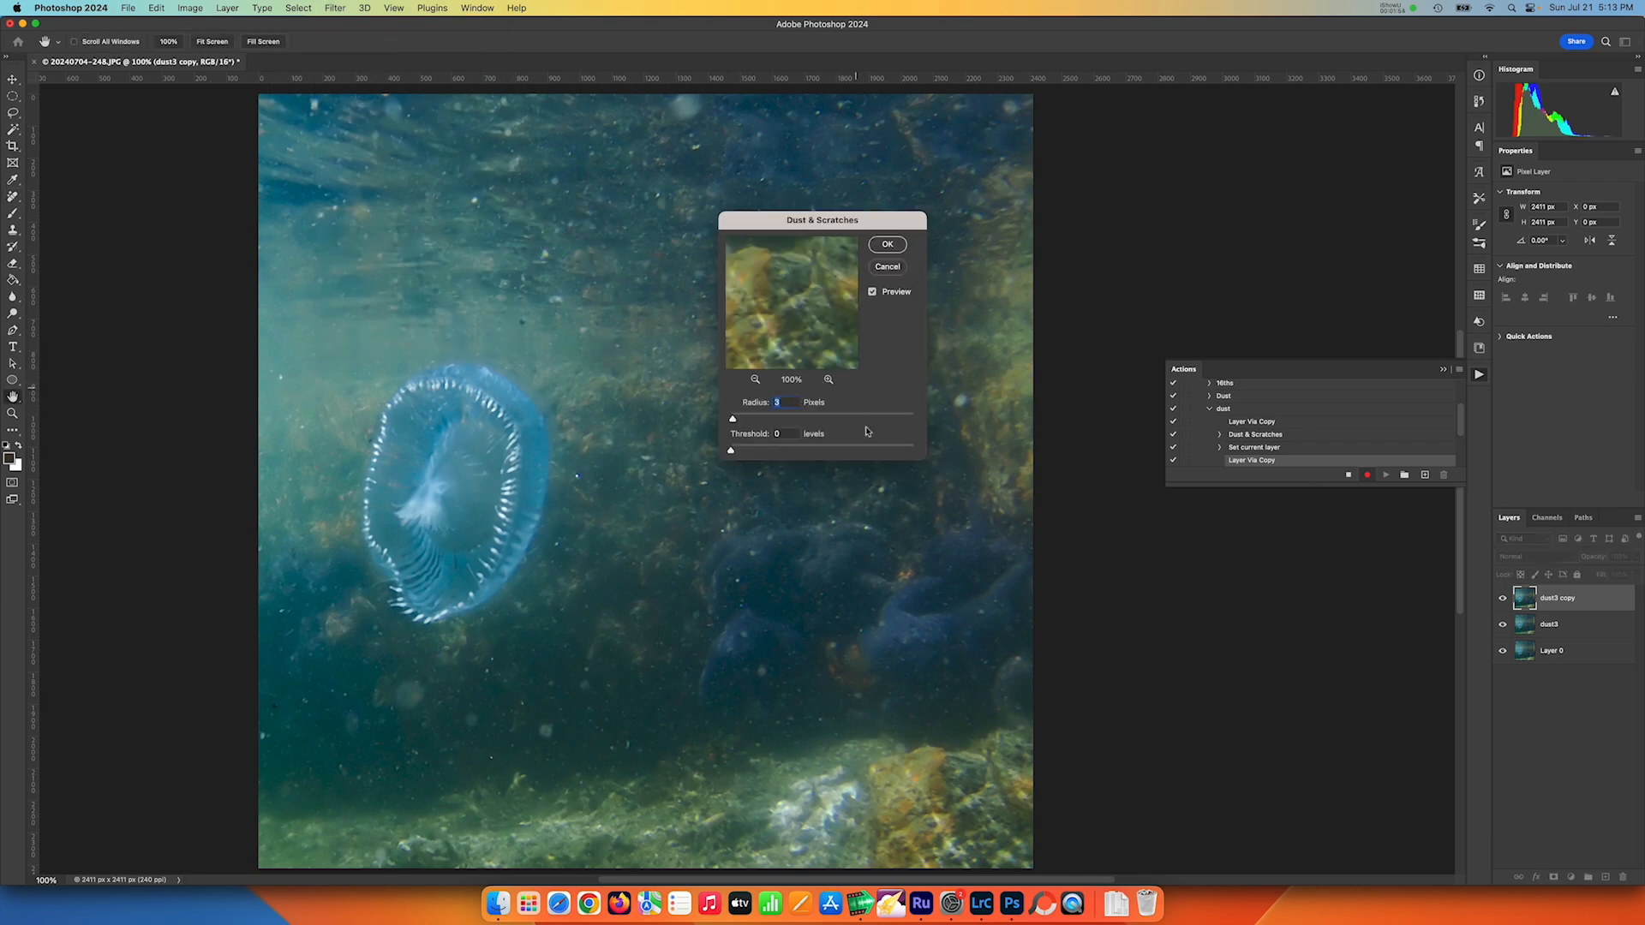
{"action": "type", "text": "8"}
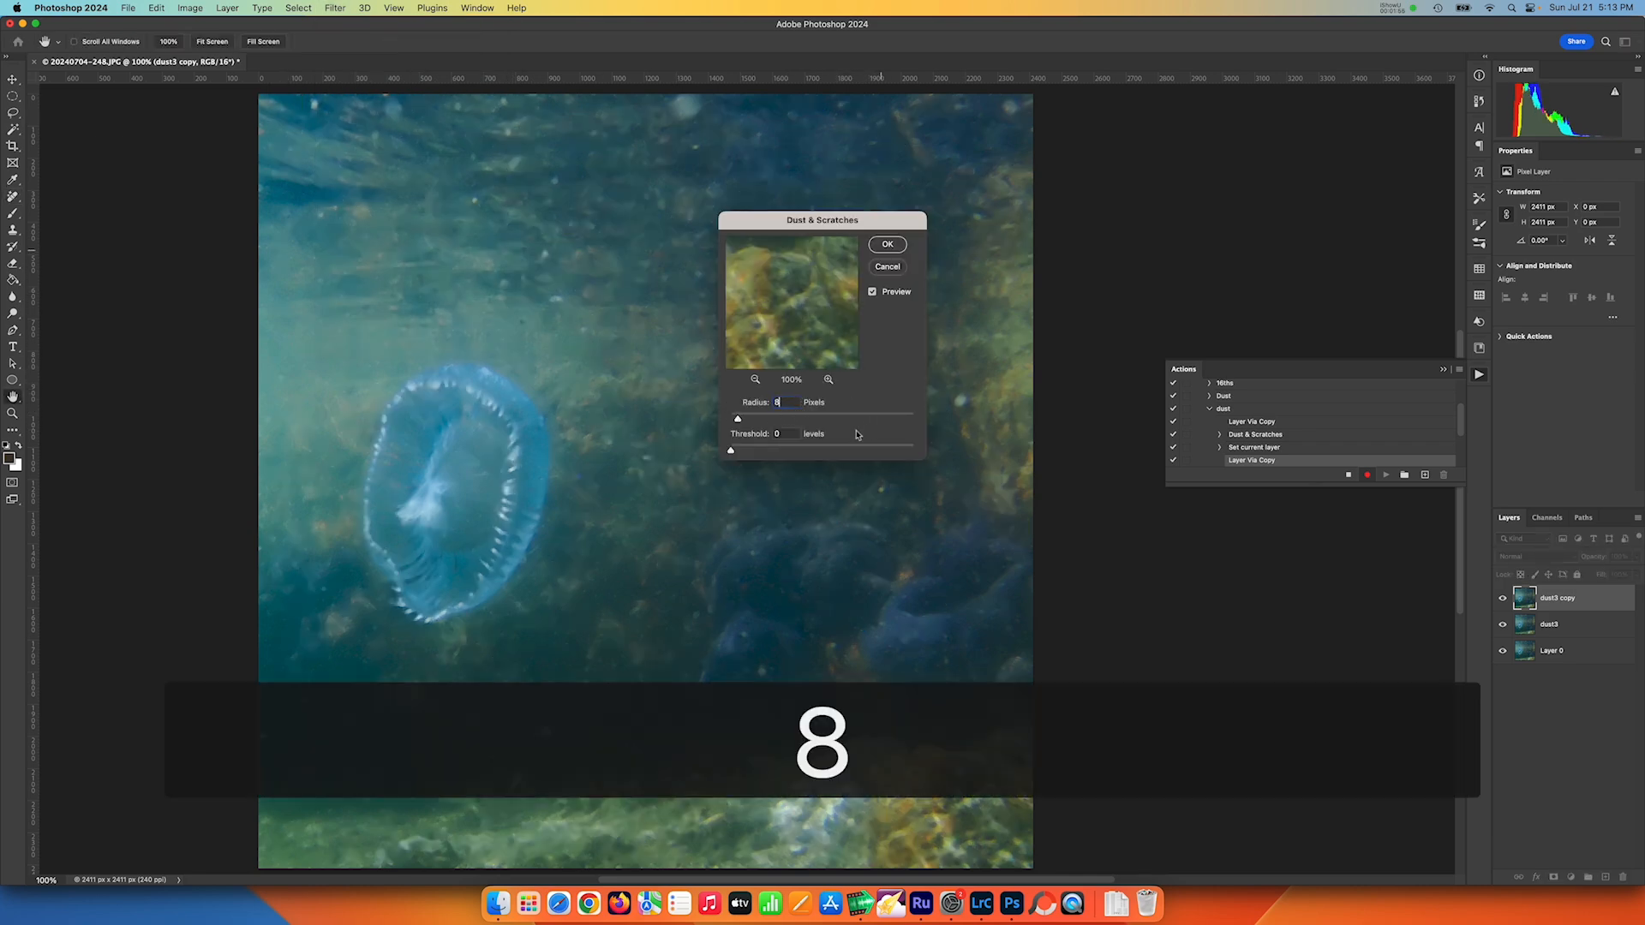
{"action": "left_click", "coordinate": [888, 245]}
{"action": "key", "text": "j"}
Rename the topmost layer "dust3 copy" as "dust8".
{"action": "left_click", "coordinate": [1559, 597]}
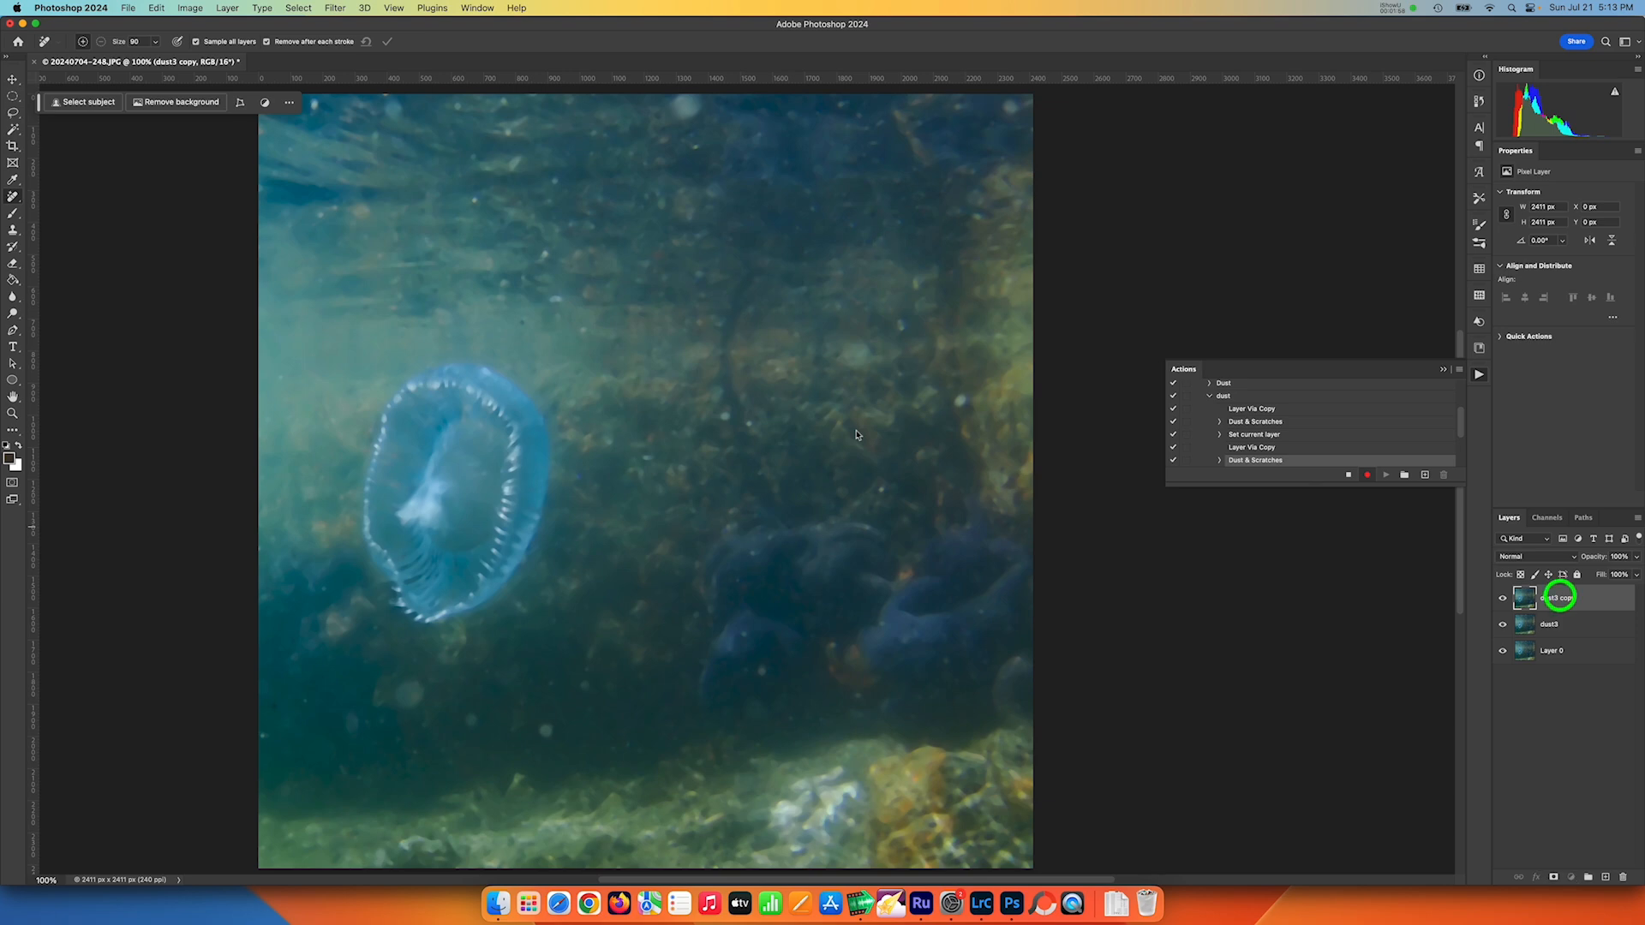
{"action": "double_click", "coordinate": [1560, 598]}
{"action": "type", "text": "dust"}
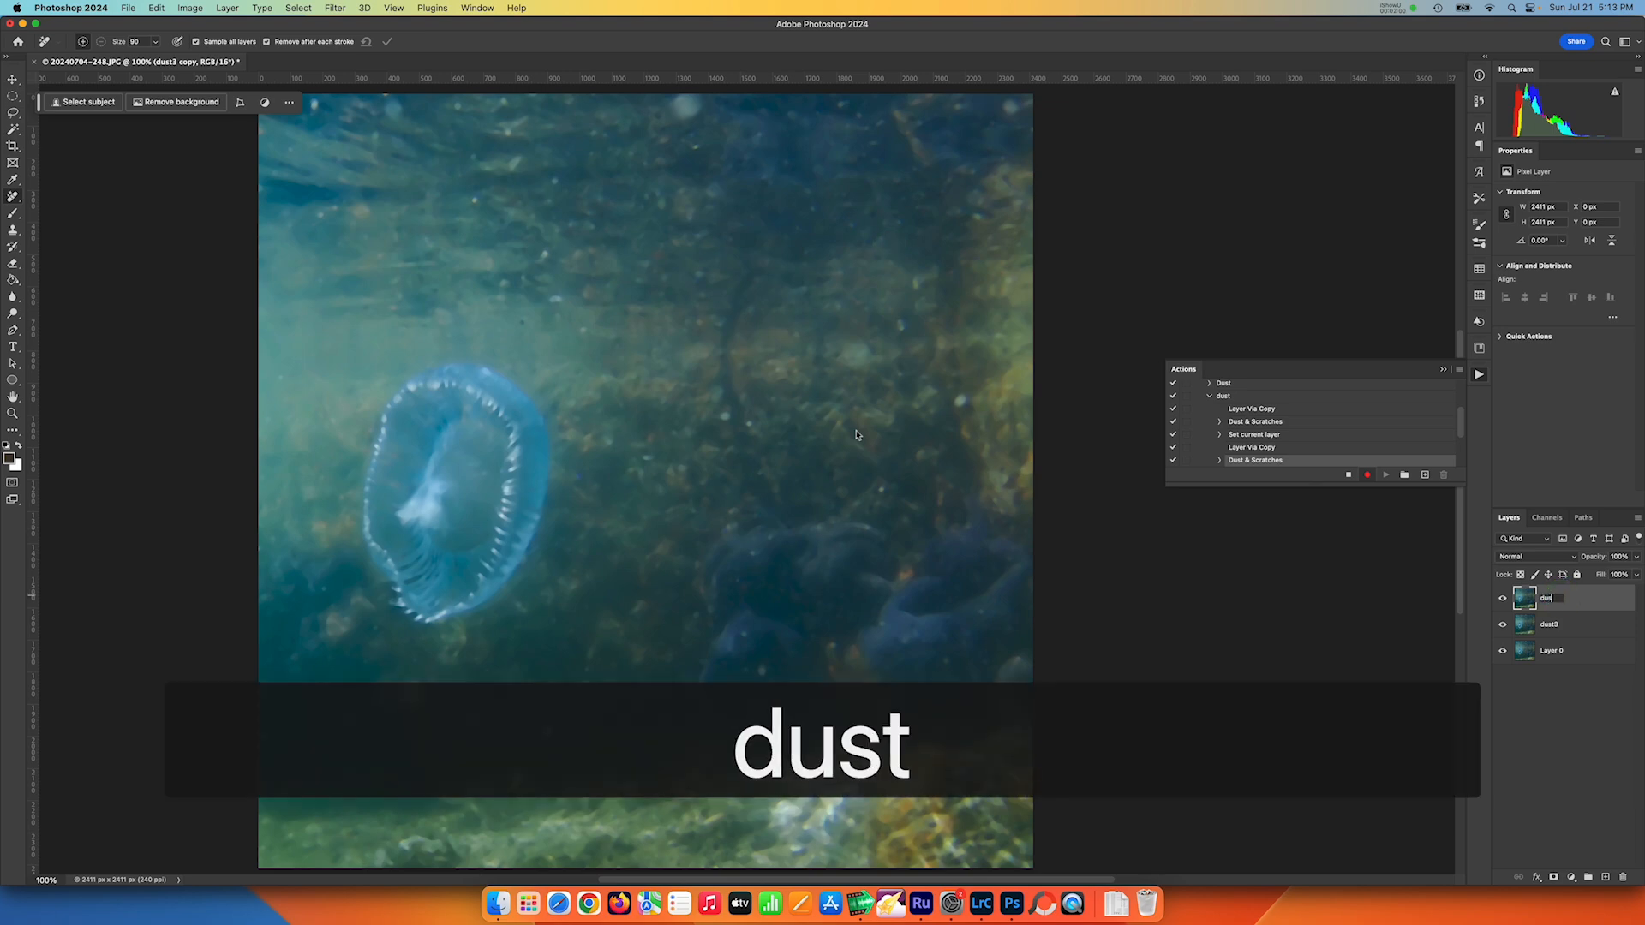
{"action": "type", "text": "8"}
{"action": "key", "text": "Return"}
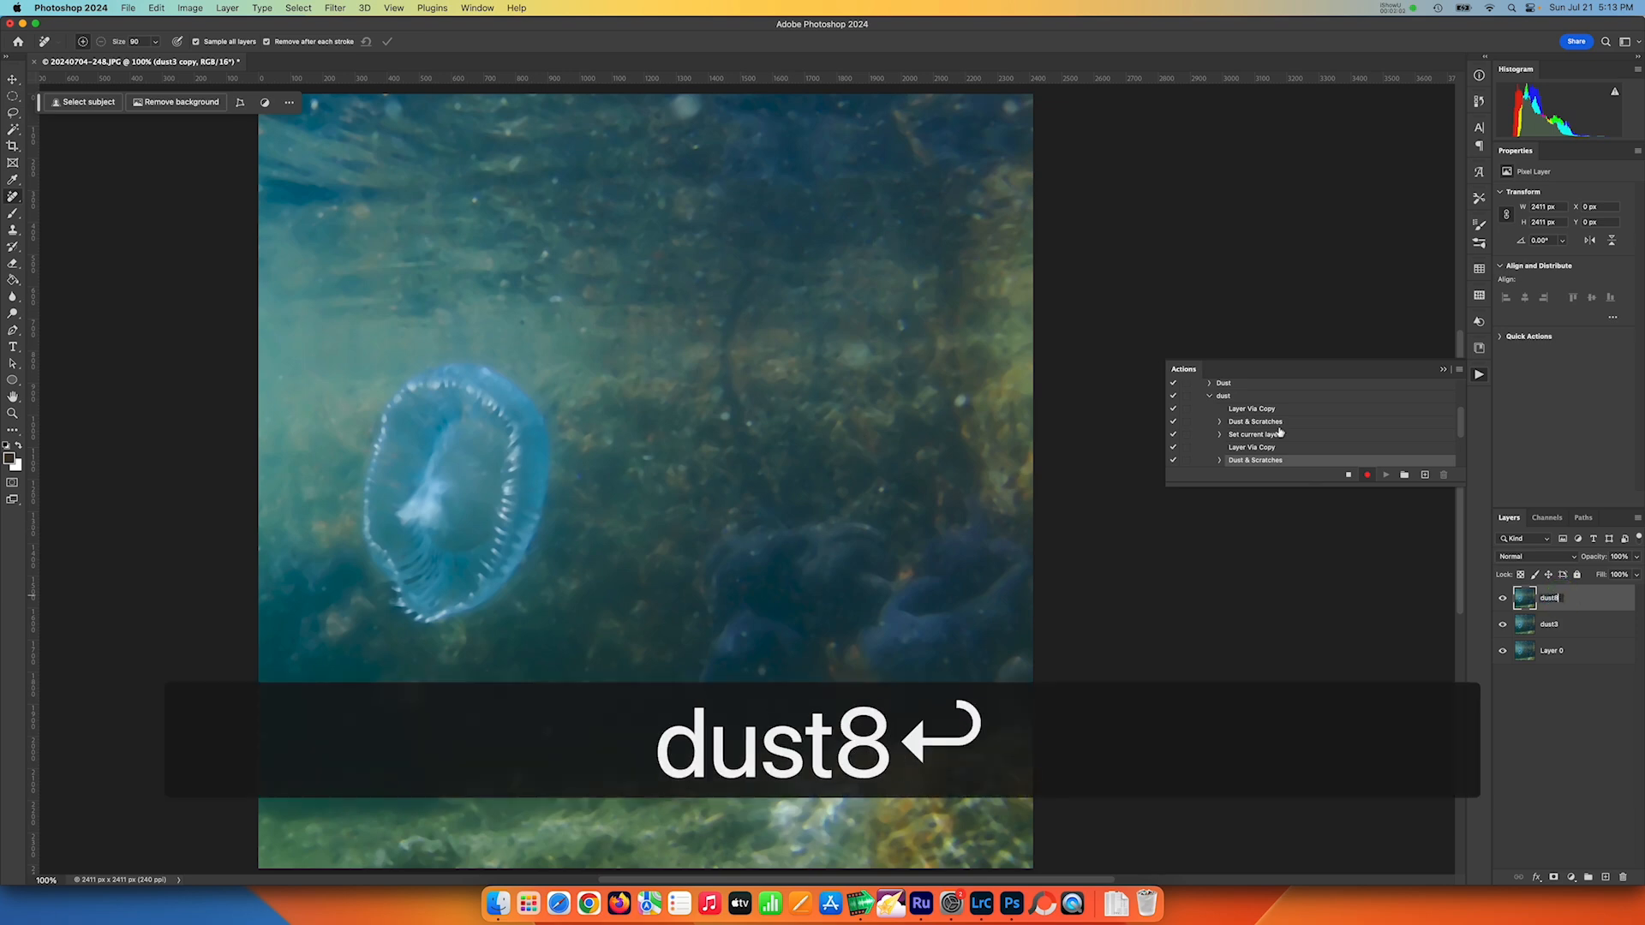
Hide the dust8 layer and add a white layer mask to the dust3 layer.
{"action": "left_click", "coordinate": [1502, 599]}
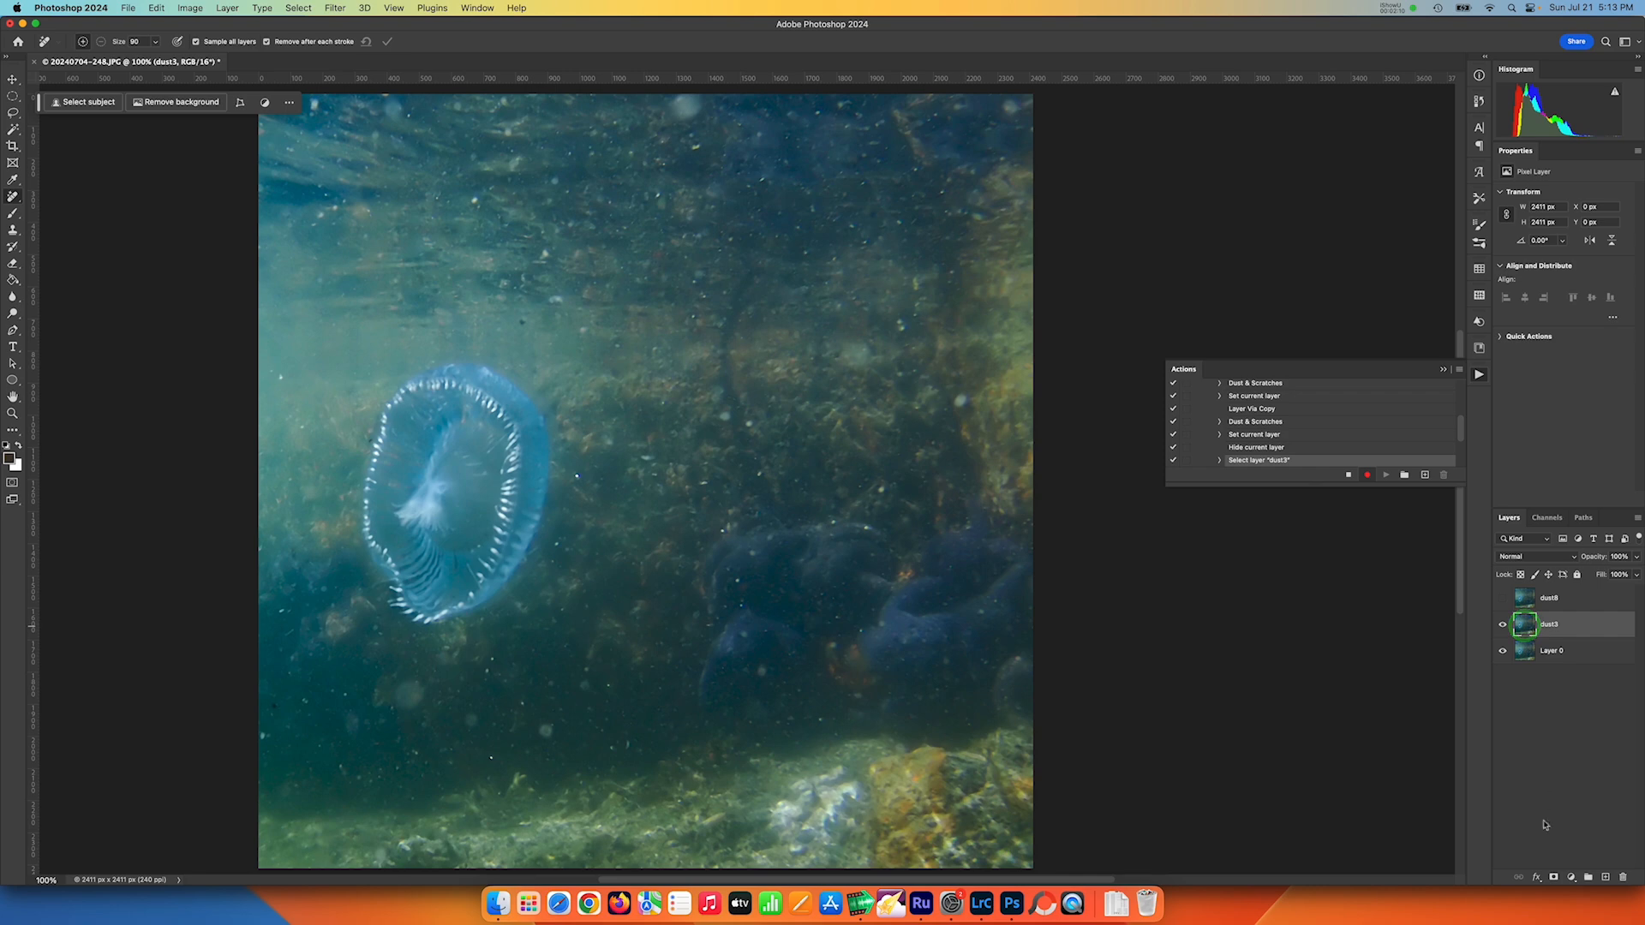
{"action": "left_click", "coordinate": [1555, 879]}
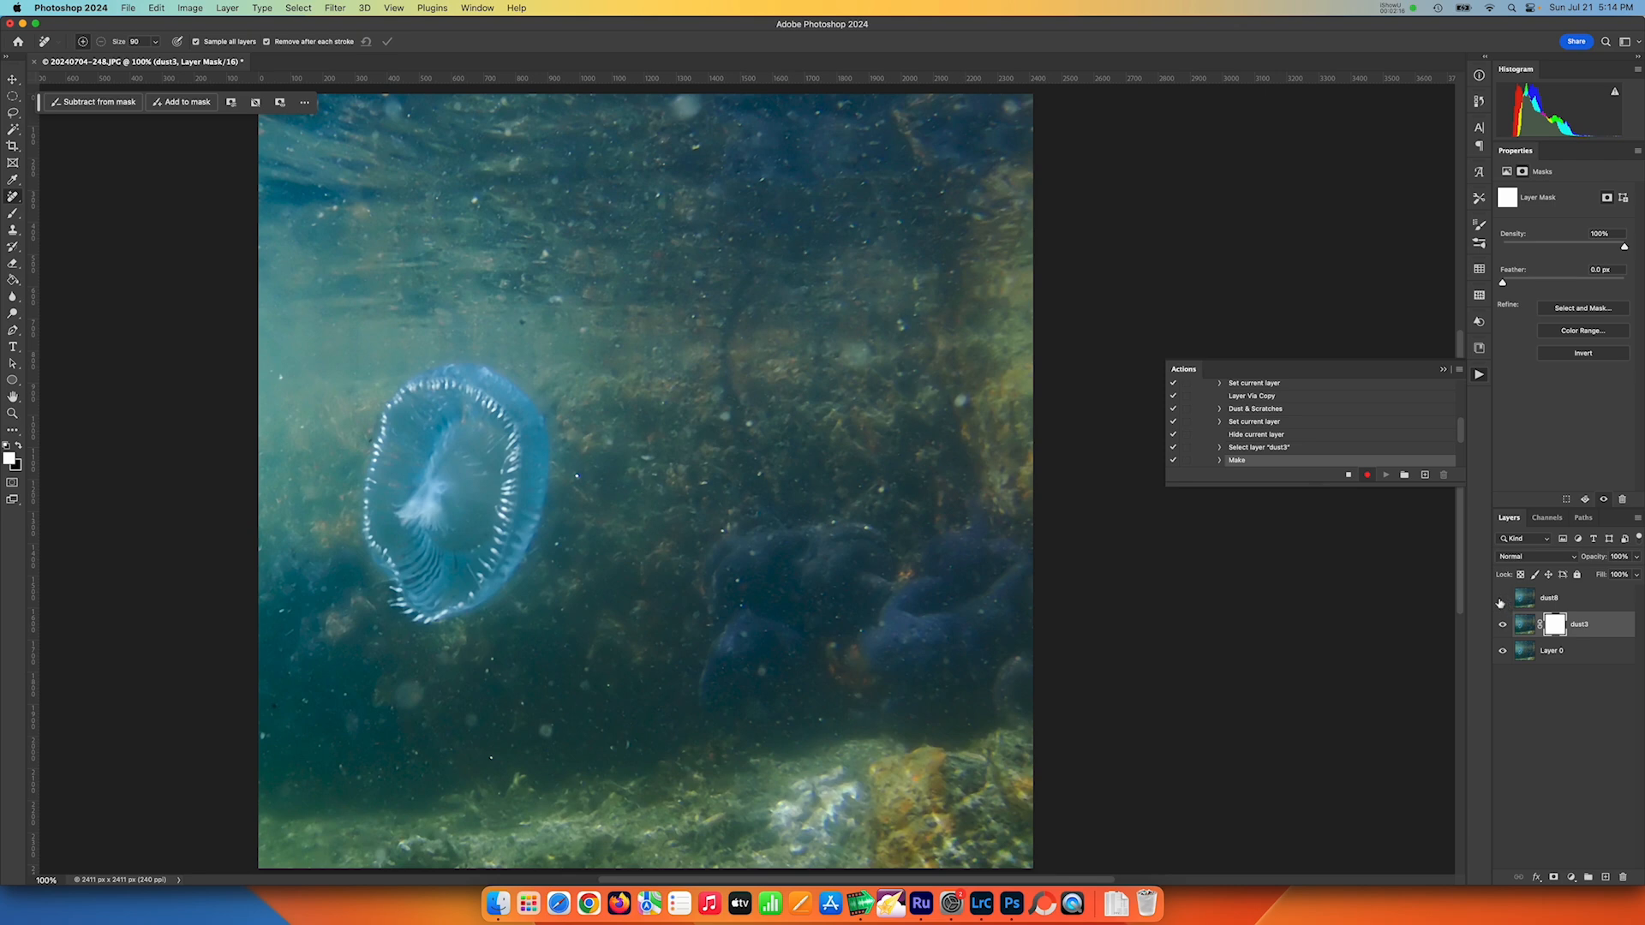
Make dust8 visible with a black layer mask added to it, and stop recording the action.
{"action": "left_click", "coordinate": [1501, 599]}
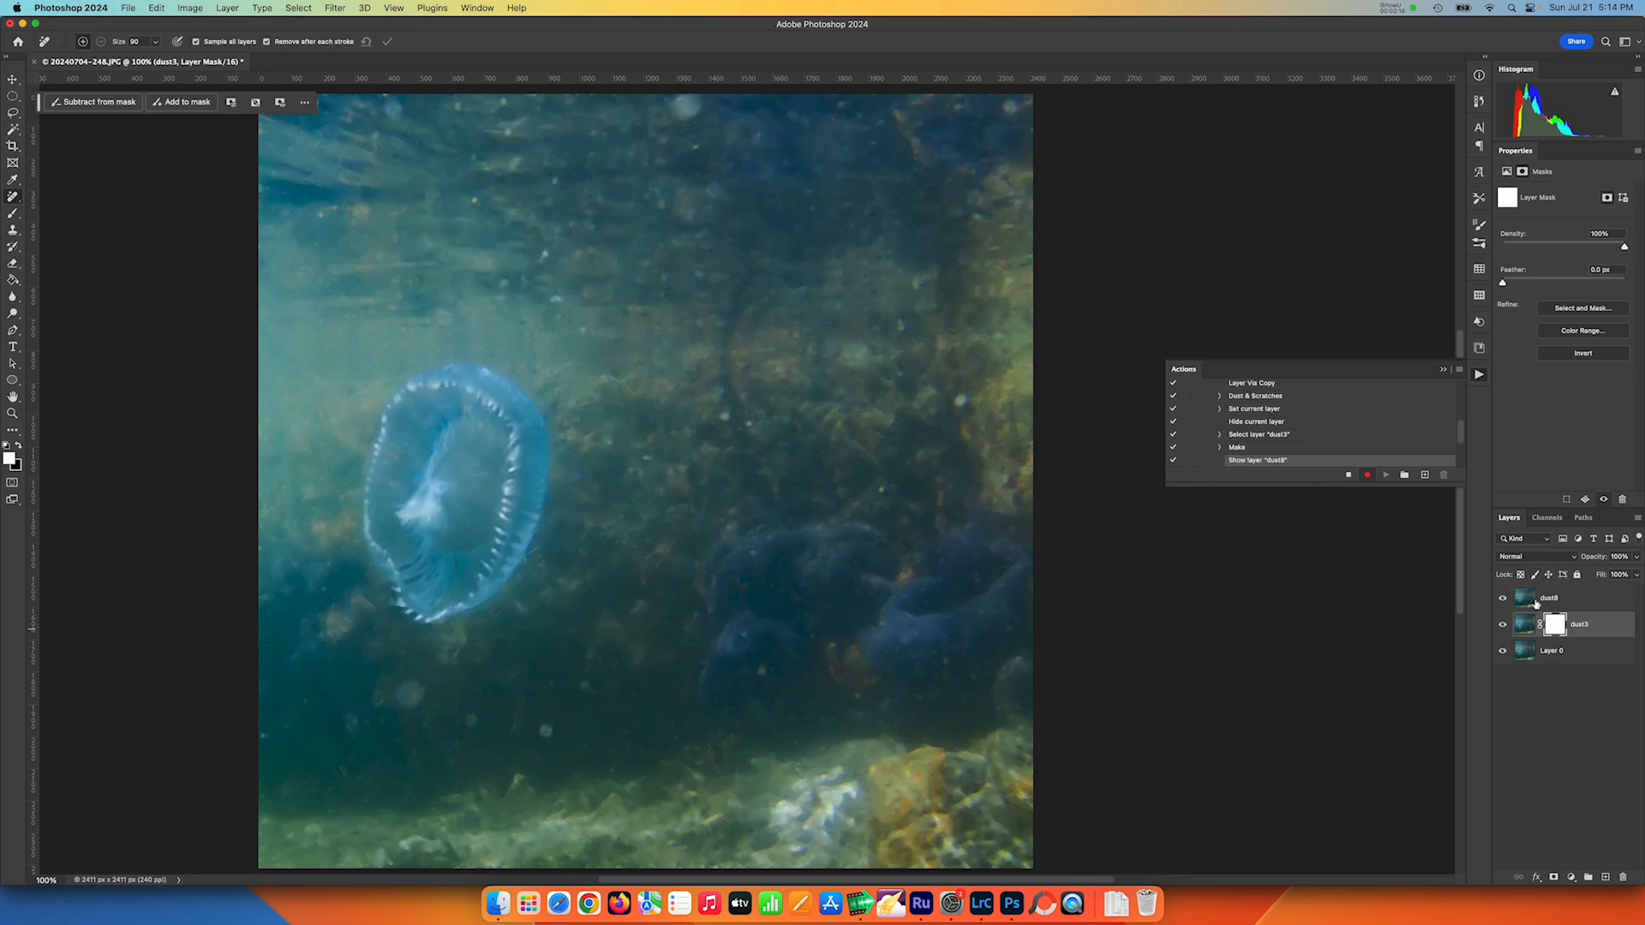
{"action": "left_click", "coordinate": [1533, 600]}
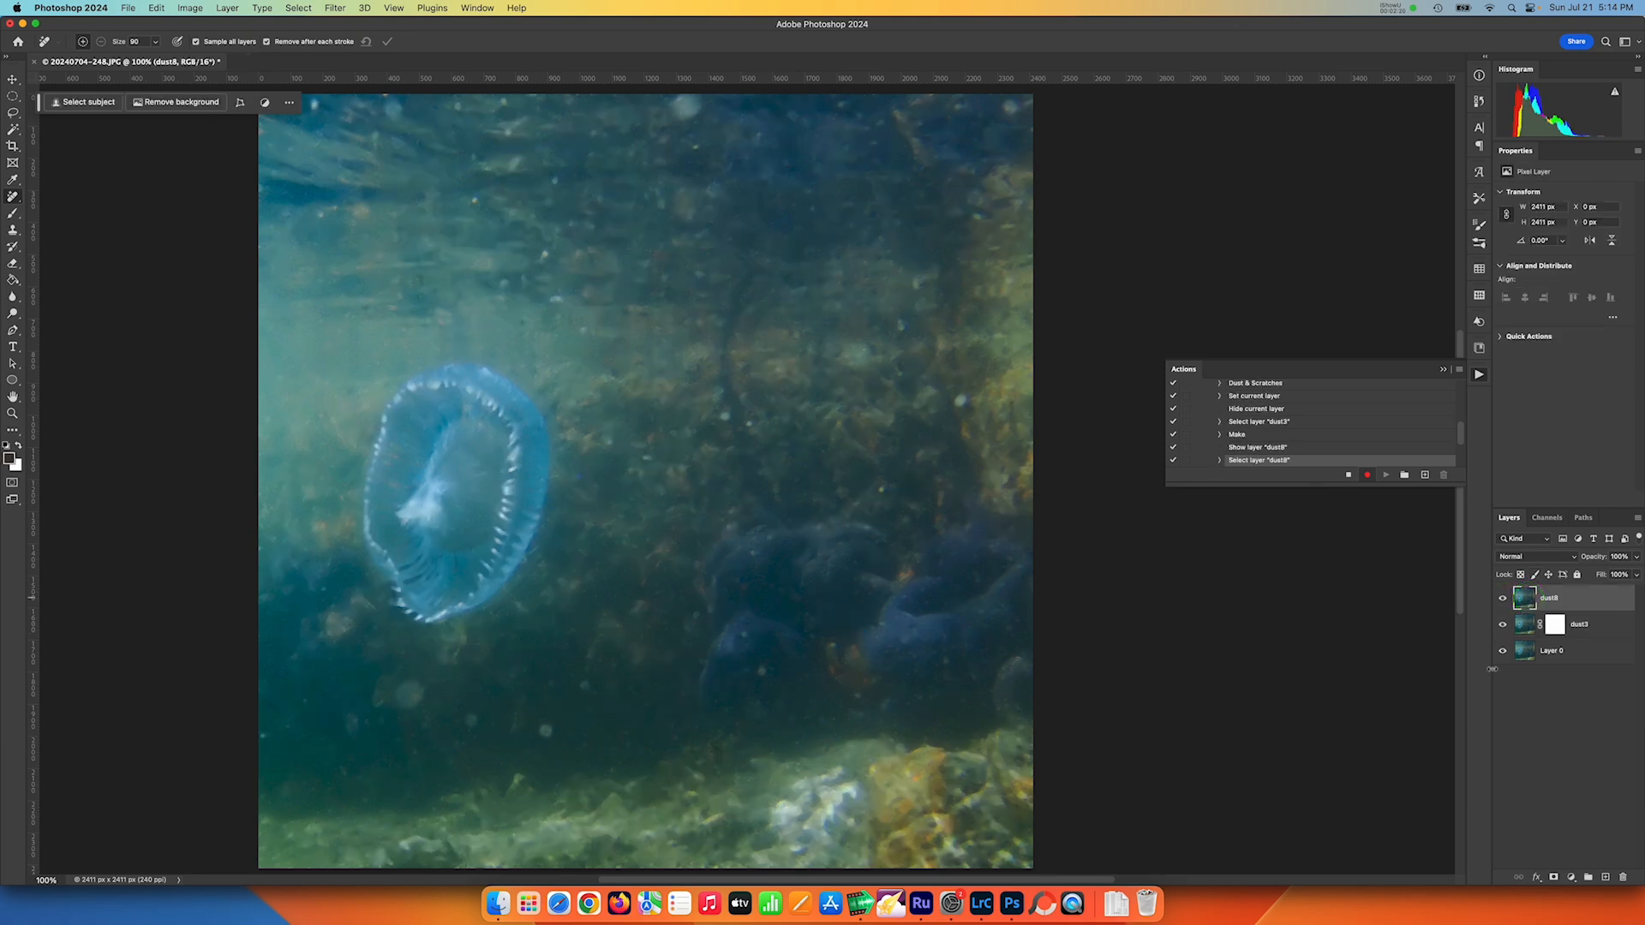
{"action": "left_click", "coordinate": [1554, 879], "text": "alt"}
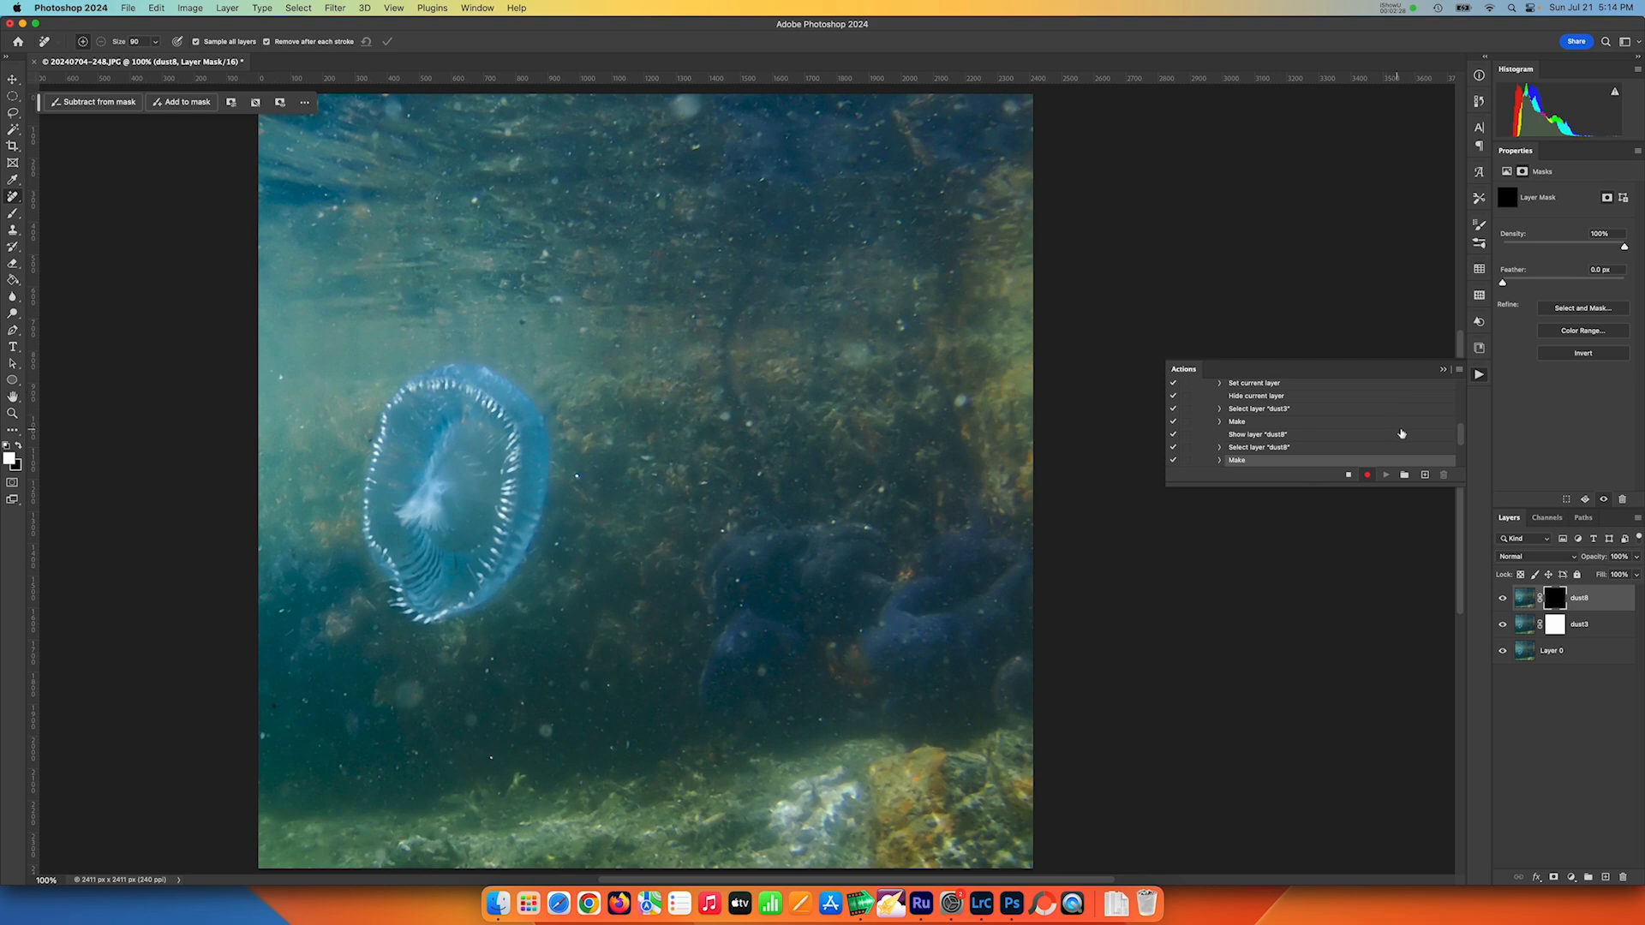
{"action": "left_click", "coordinate": [1349, 476]}
With dust8 hidden, paint black over the jellyfish on the dust3 layer mask using a 250-pixel brush.
{"action": "left_click", "coordinate": [1501, 600]}
{"action": "left_click", "coordinate": [1559, 626]}
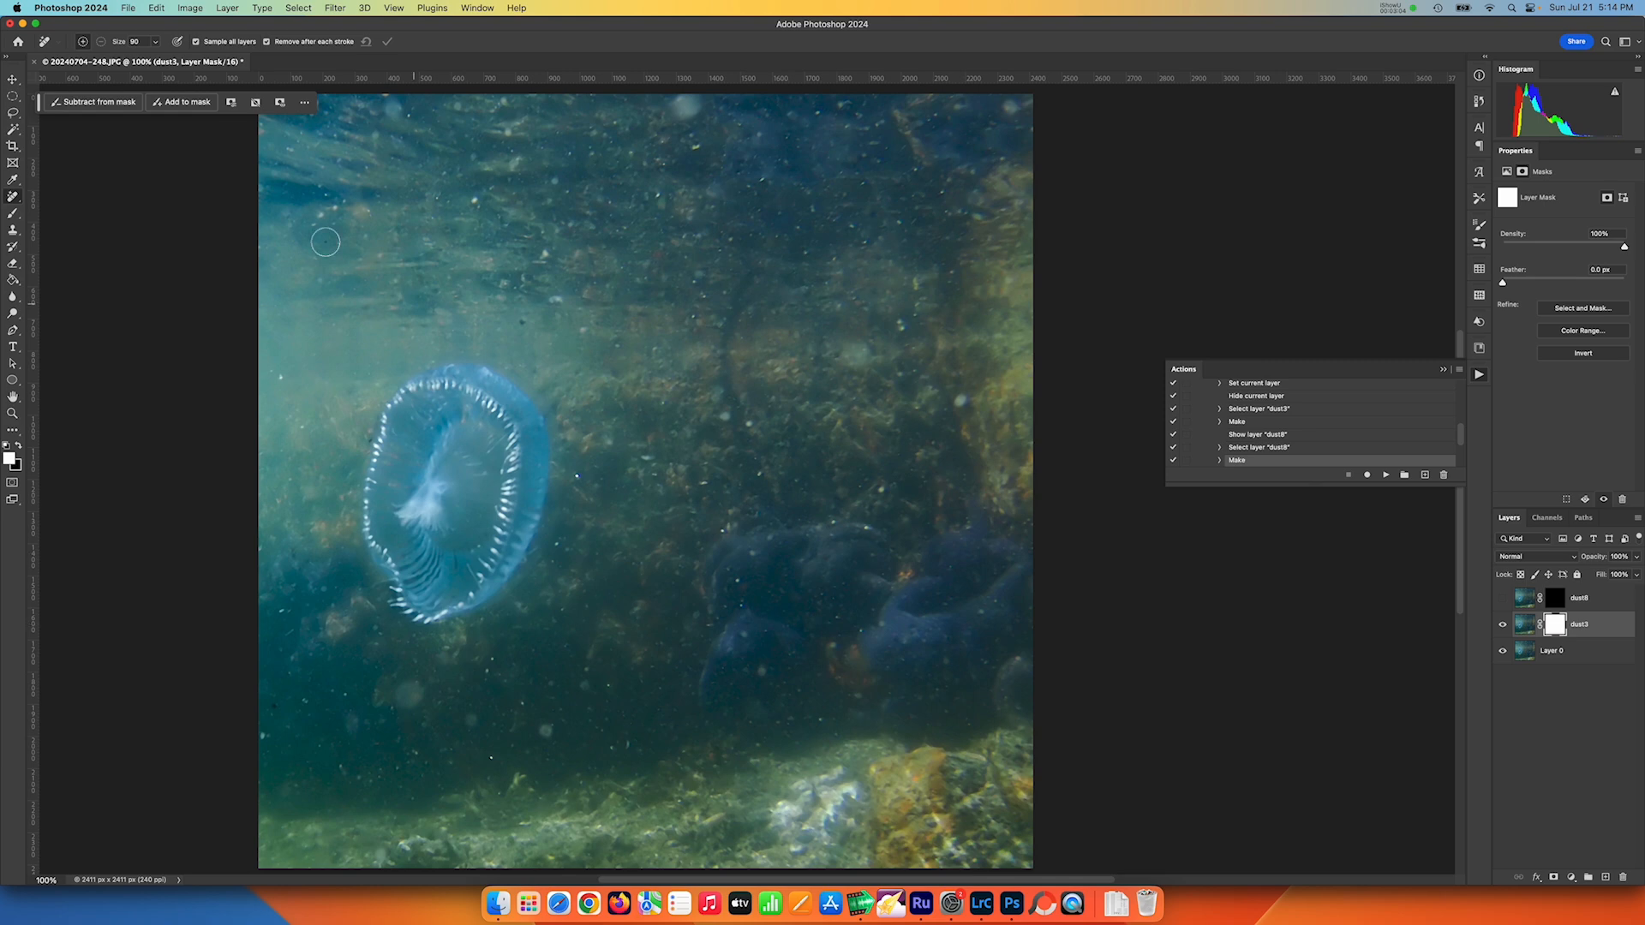
{"action": "key", "text": "b"}
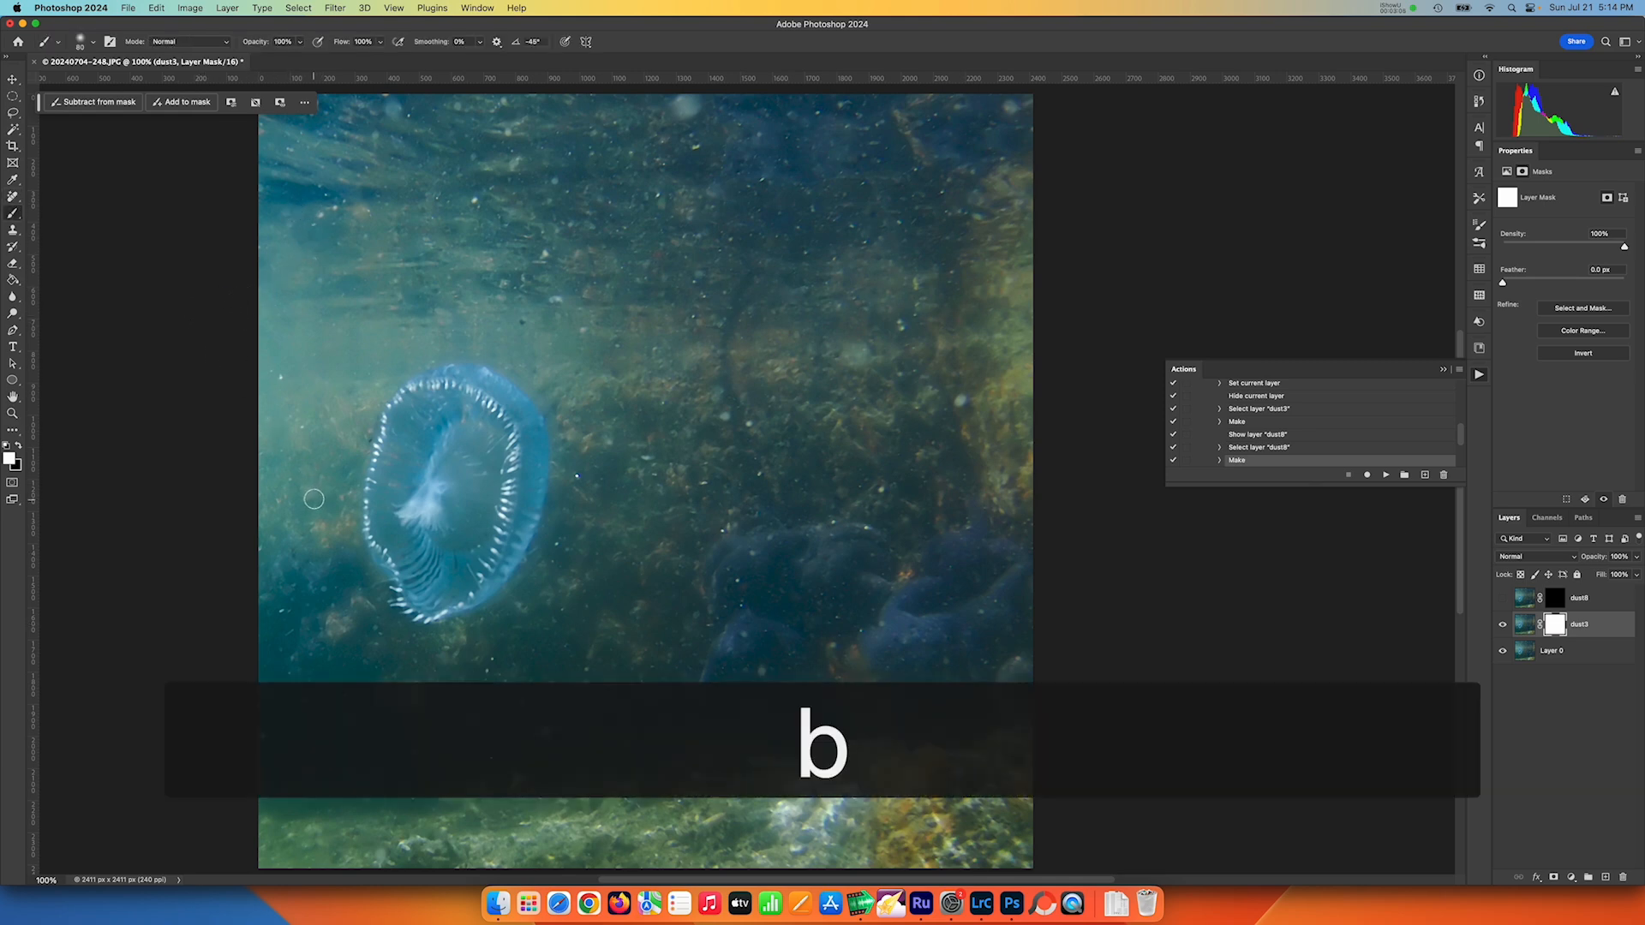
{"action": "key", "text": "x"}
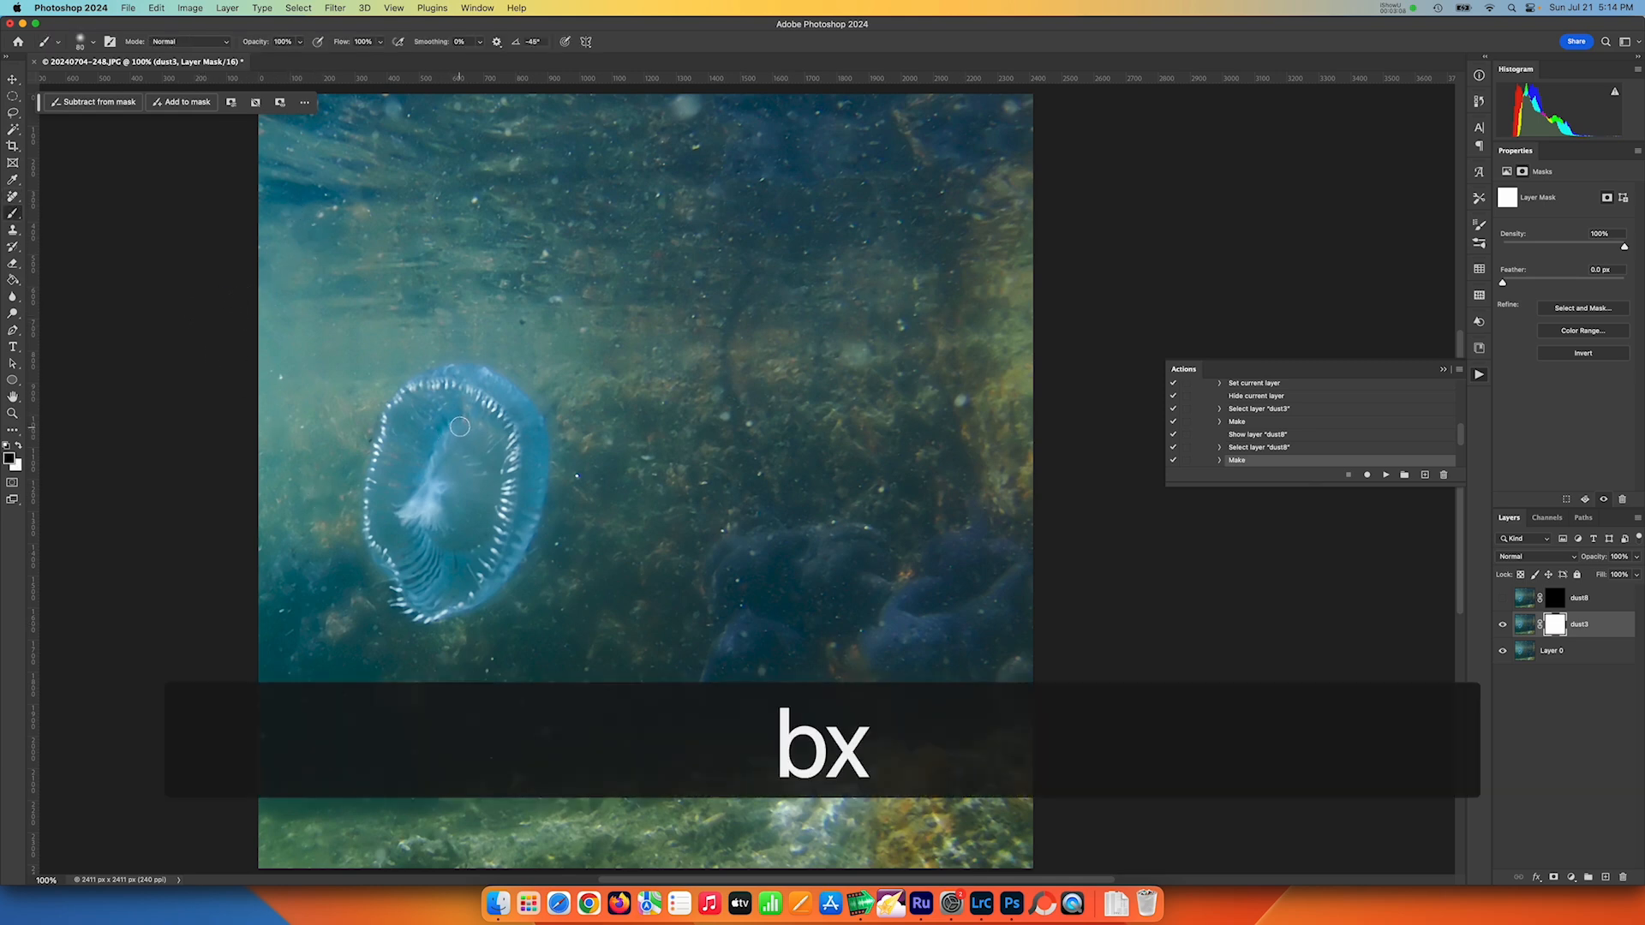
{"action": "key", "text": "bracketright"}
{"action": "key", "text": "bracketright"}
{"action": "key", "text": "bracketright"}
{"action": "key", "text": "bracketright"}
{"action": "key", "text": "bracketright"}
{"action": "key", "text": "bracketright"}
{"action": "key", "text": "bracketright"}
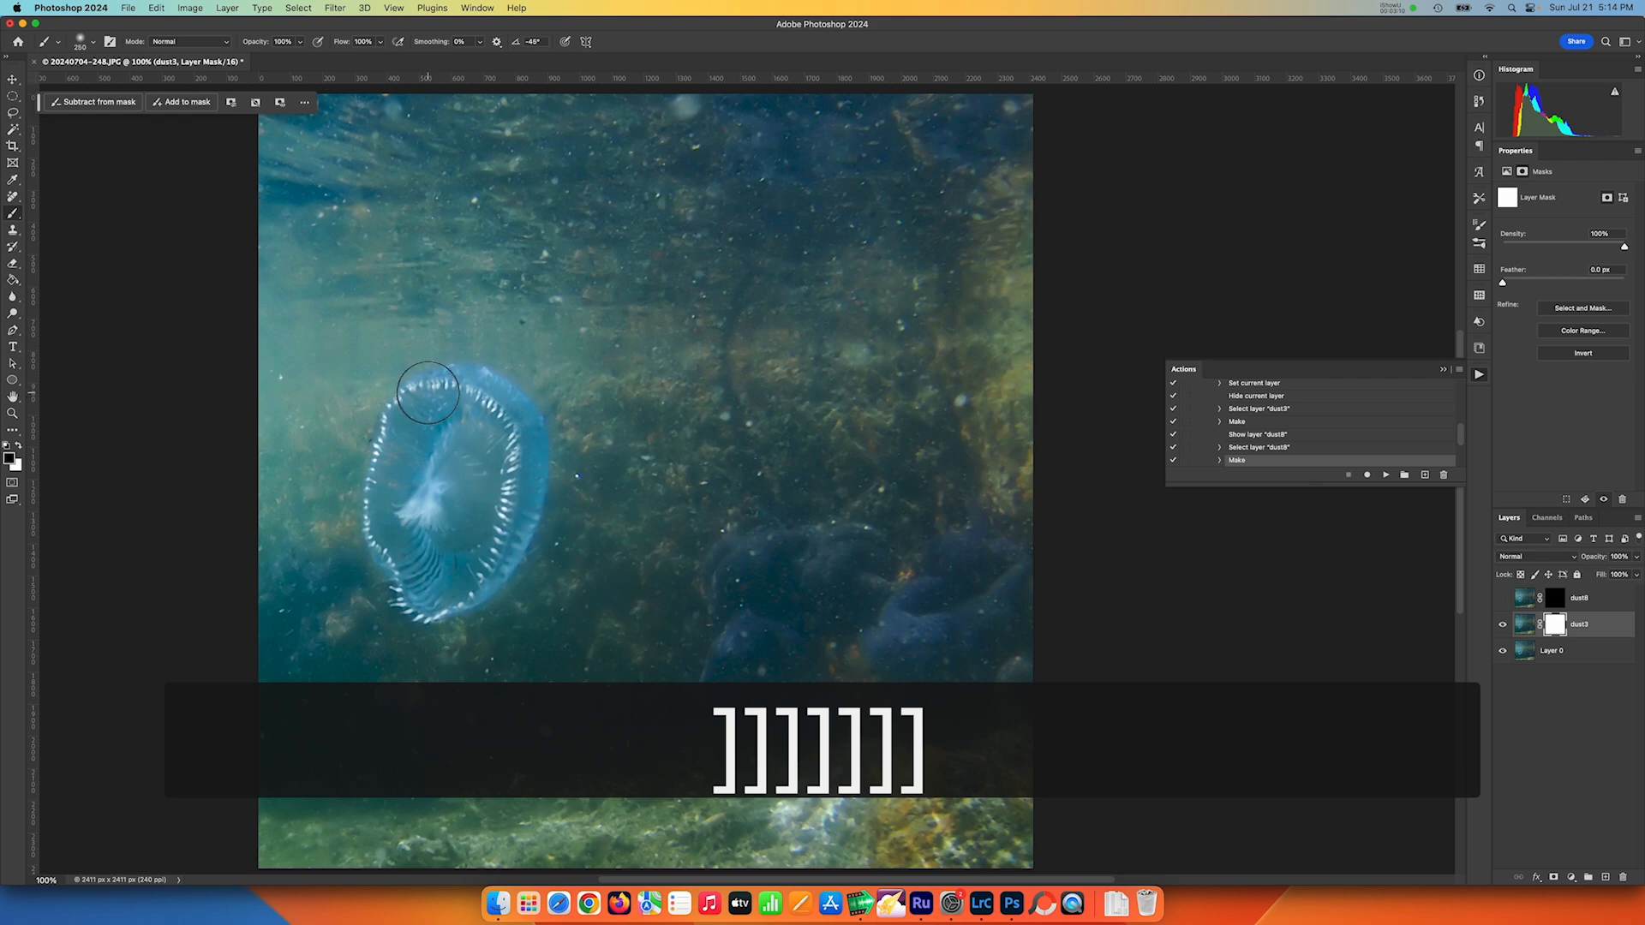
{"action": "mouse_move", "coordinate": [404, 418]}
{"action": "left_mouse_down"}
{"action": "mouse_move", "coordinate": [381, 482]}
{"action": "mouse_move", "coordinate": [405, 594]}
{"action": "mouse_move", "coordinate": [457, 599]}
{"action": "mouse_move", "coordinate": [491, 567]}
{"action": "mouse_move", "coordinate": [523, 439]}
{"action": "mouse_move", "coordinate": [508, 396]}
{"action": "mouse_move", "coordinate": [451, 385]}
{"action": "mouse_move", "coordinate": [395, 417]}
{"action": "mouse_move", "coordinate": [498, 405]}
{"action": "mouse_move", "coordinate": [402, 503]}
{"action": "mouse_move", "coordinate": [481, 576]}
{"action": "mouse_move", "coordinate": [442, 593]}
{"action": "mouse_move", "coordinate": [381, 533]}
{"action": "mouse_move", "coordinate": [402, 425]}
{"action": "mouse_move", "coordinate": [447, 391]}
{"action": "mouse_move", "coordinate": [502, 407]}
{"action": "mouse_move", "coordinate": [517, 483]}
{"action": "mouse_move", "coordinate": [485, 555]}
{"action": "mouse_move", "coordinate": [449, 575]}
{"action": "mouse_move", "coordinate": [464, 491]}
{"action": "left_mouse_up"}
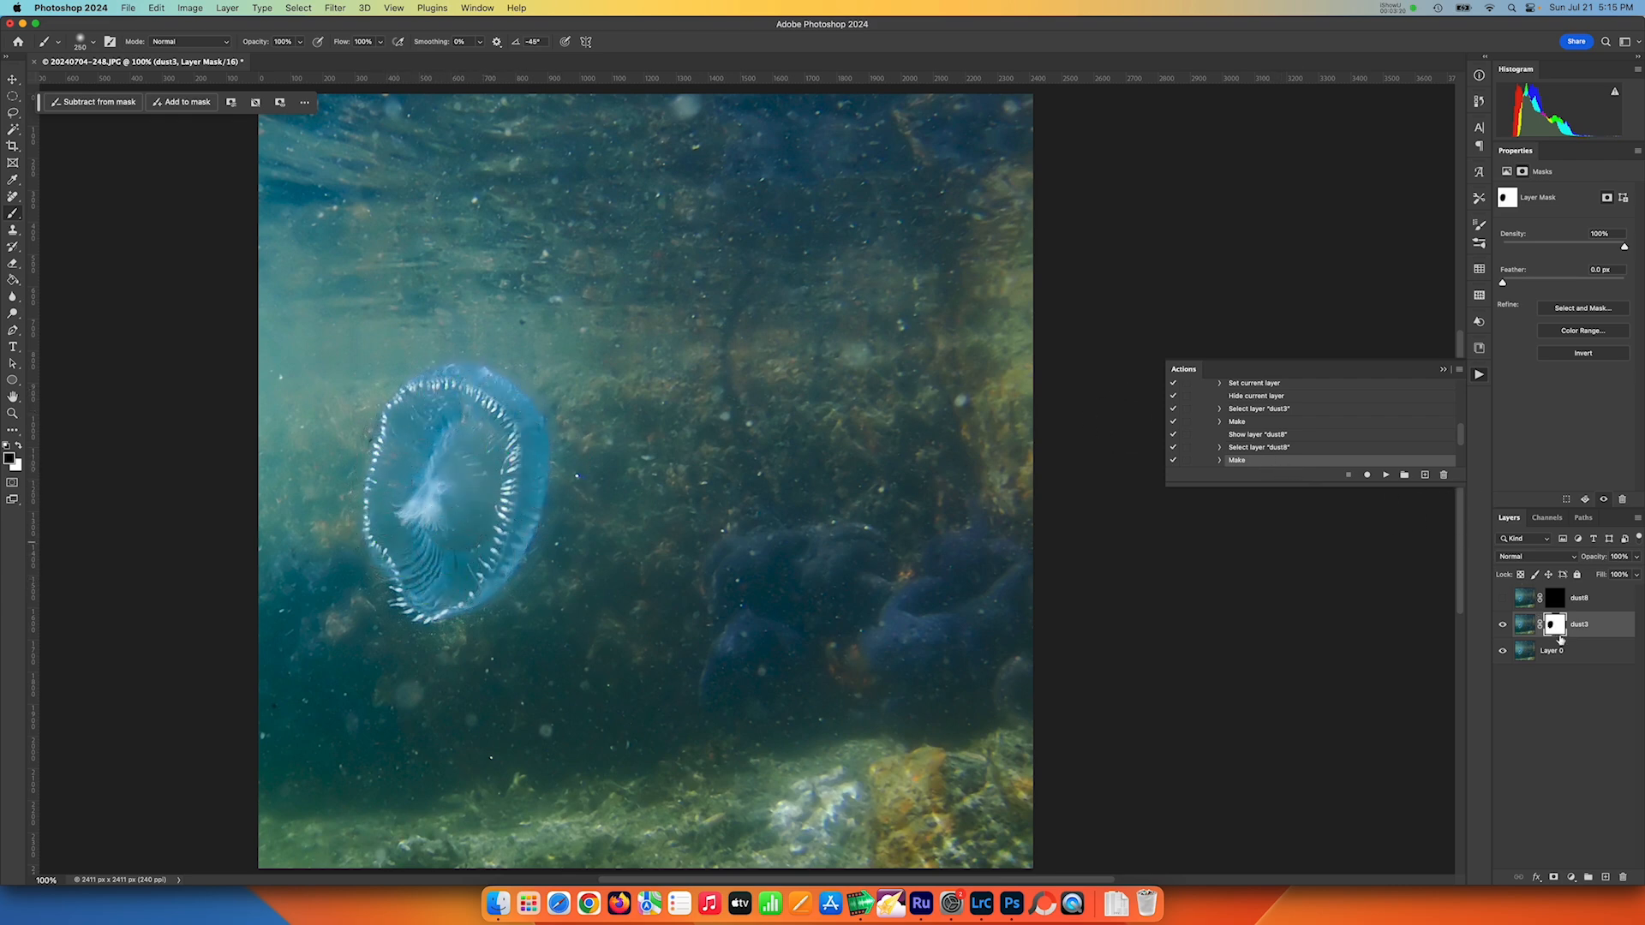
Toggle the dust3 layer's visibility to compare the photo with and without the dust reduction.
{"action": "left_click", "coordinate": [1503, 626]}
{"action": "left_click", "coordinate": [1502, 627]}
{"action": "left_click", "coordinate": [1502, 628]}
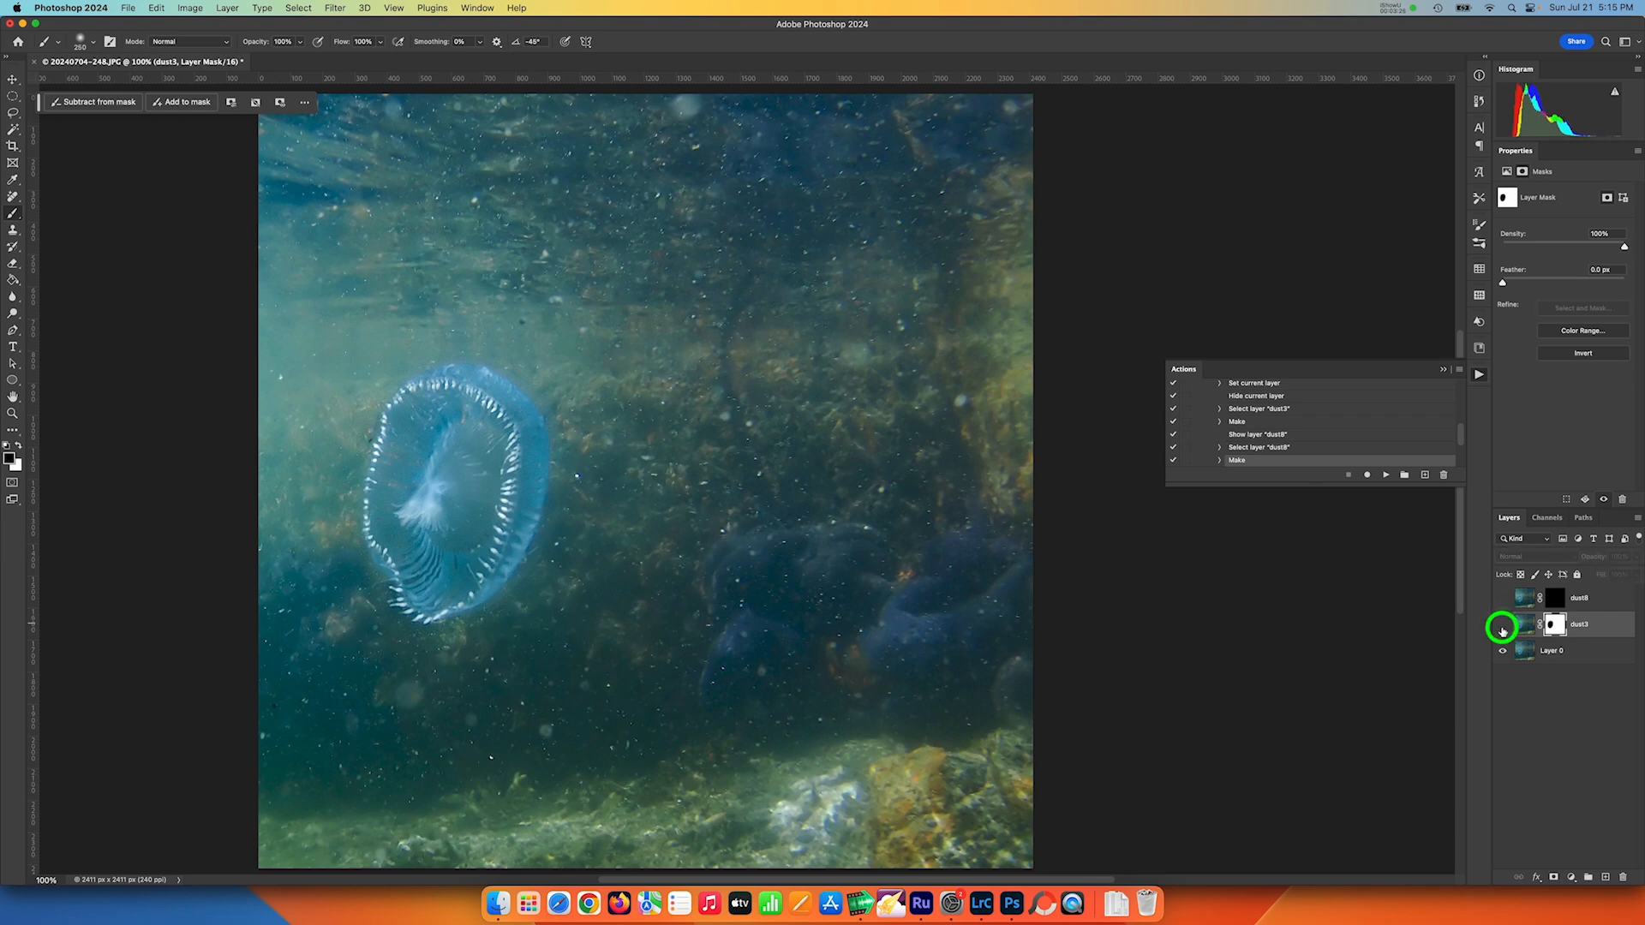
{"action": "left_click", "coordinate": [1502, 628]}
Show dust8, paint white on its mask over the remaining specks around the jellyfish with a 90-pixel brush, and save the photo.
{"action": "left_click", "coordinate": [1502, 598]}
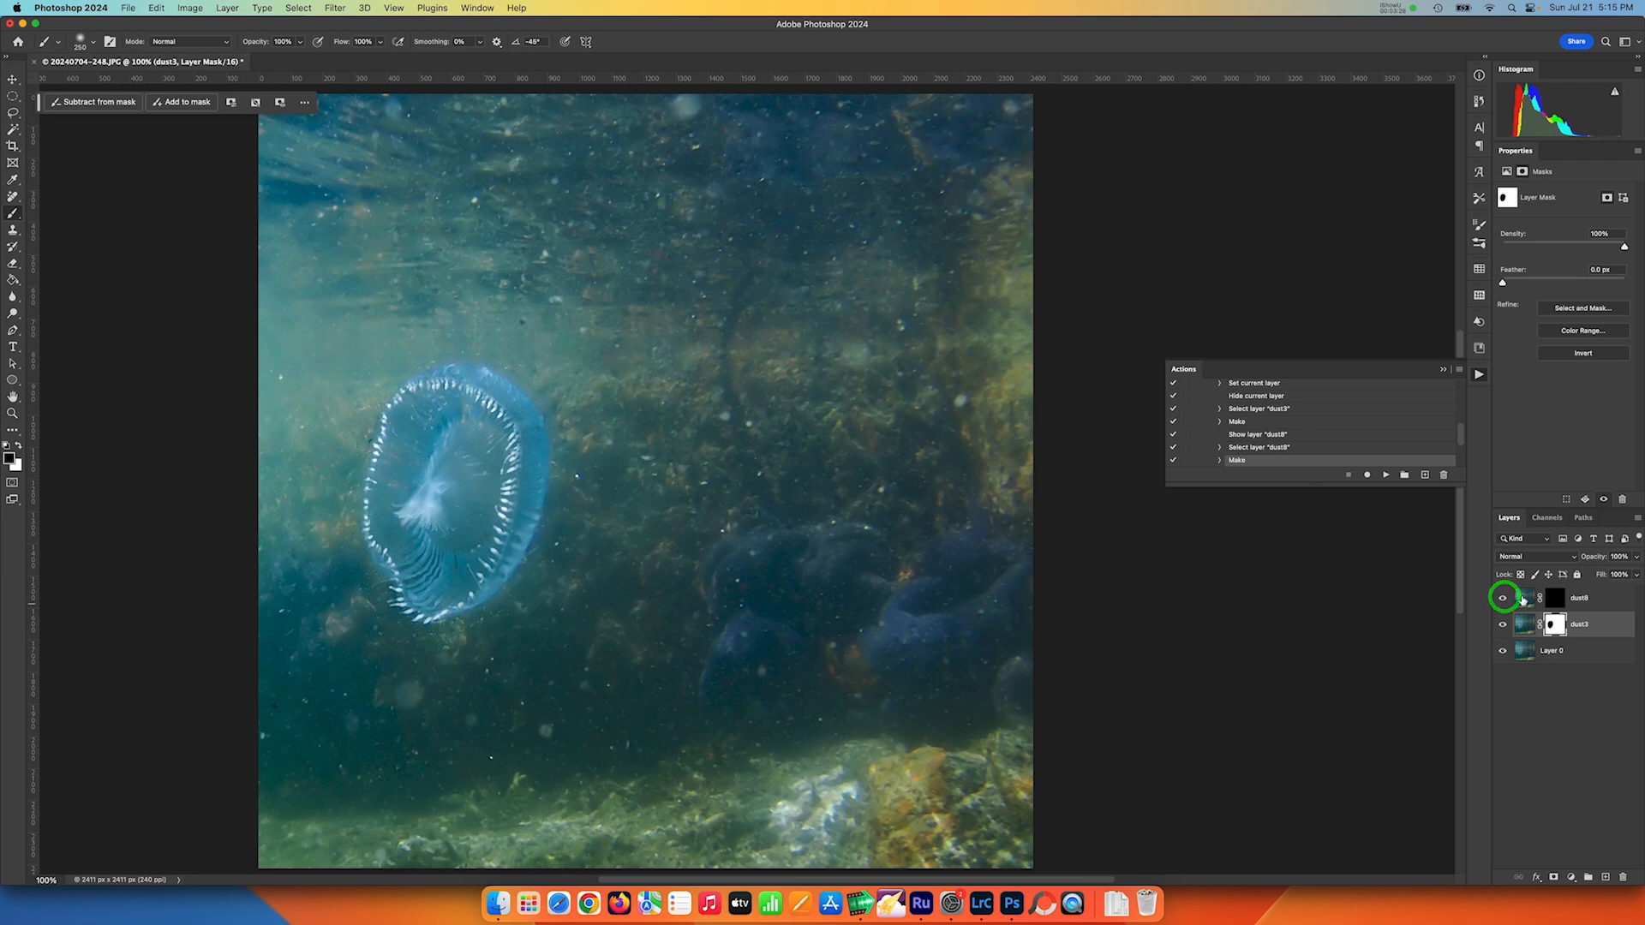
{"action": "left_click", "coordinate": [1555, 597]}
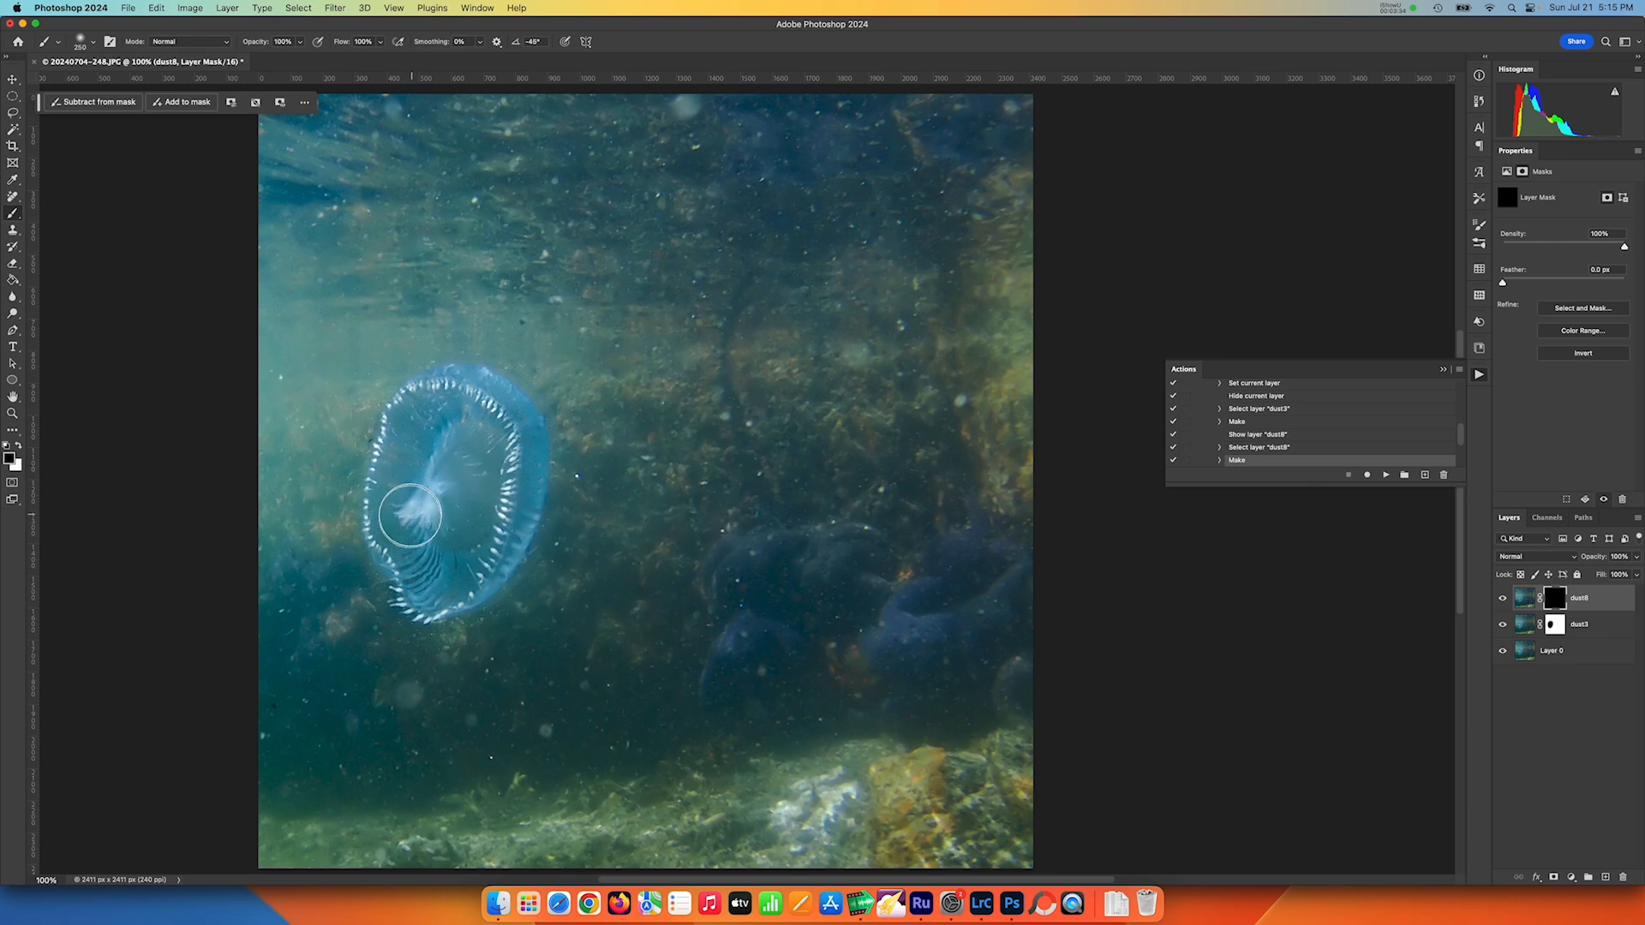
{"action": "key", "text": "x"}
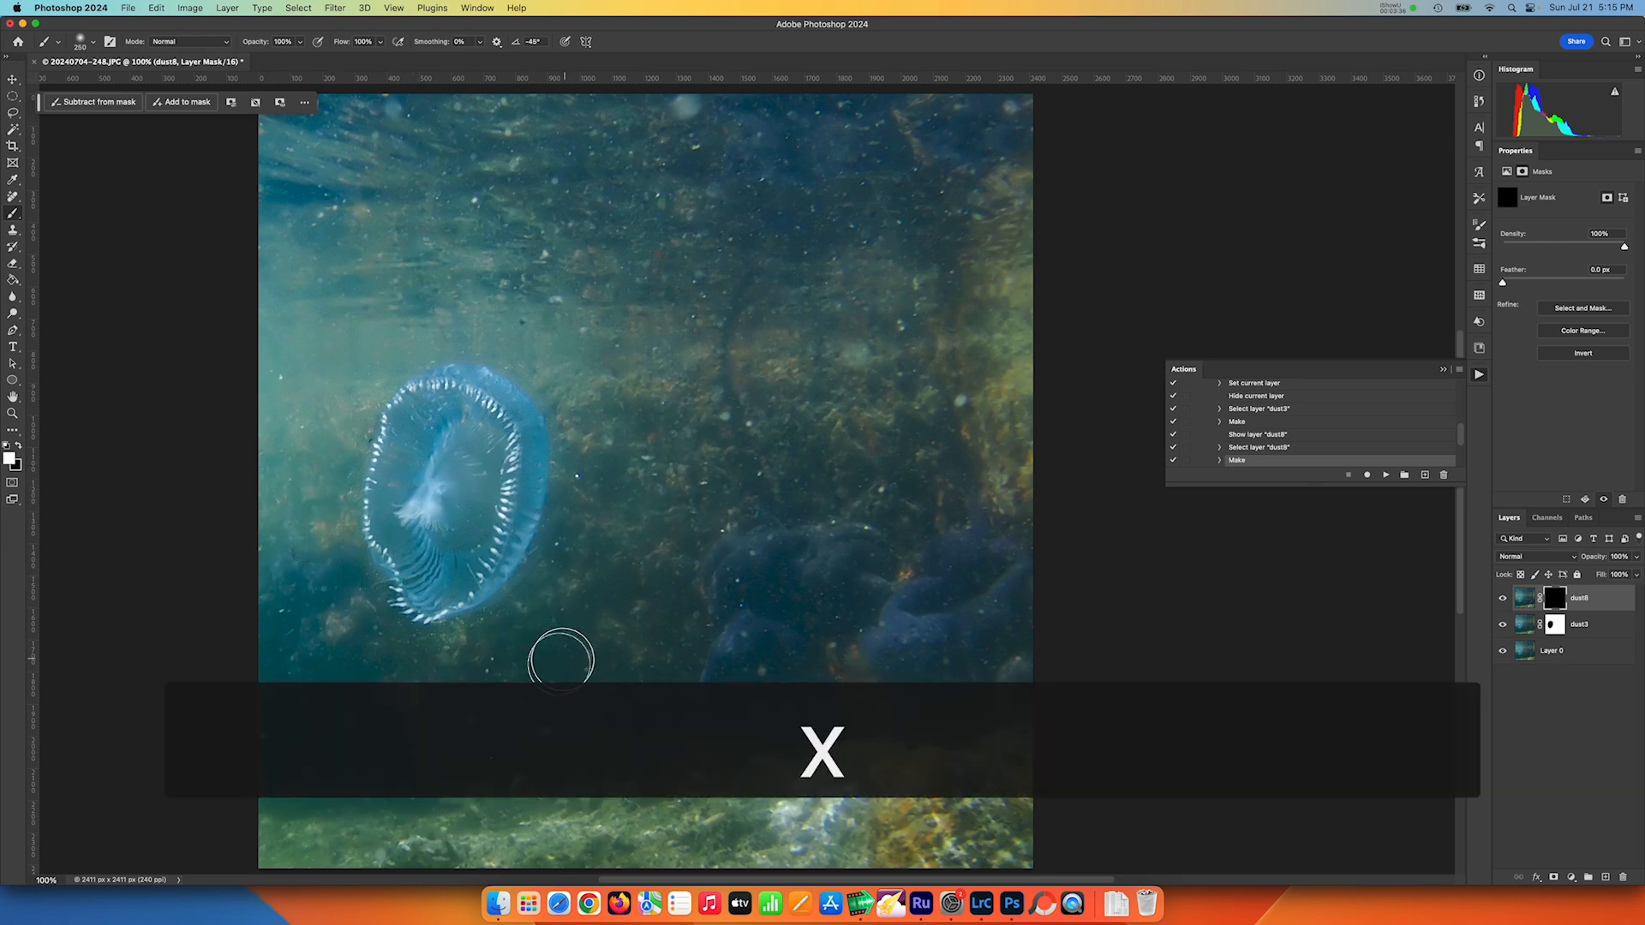
{"action": "key", "text": "bracketleft"}
{"action": "key", "text": "bracketleft"}
{"action": "key", "text": "bracketleft"}
{"action": "key", "text": "bracketleft"}
{"action": "key", "text": "bracketleft"}
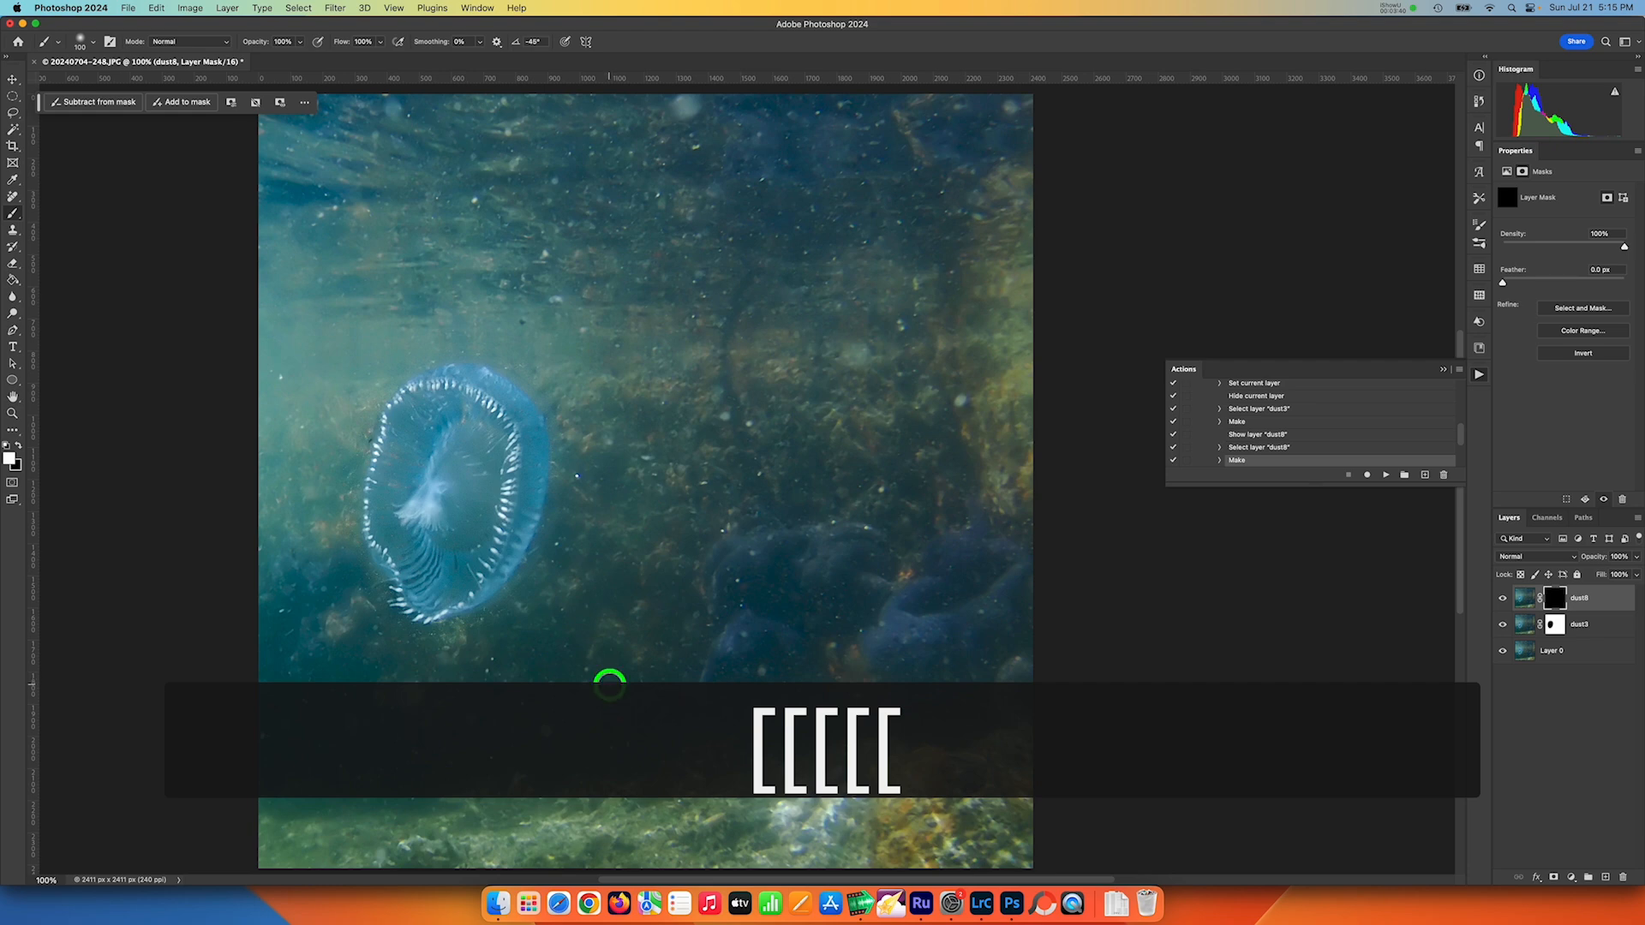
{"action": "key", "text": "bracketleft"}
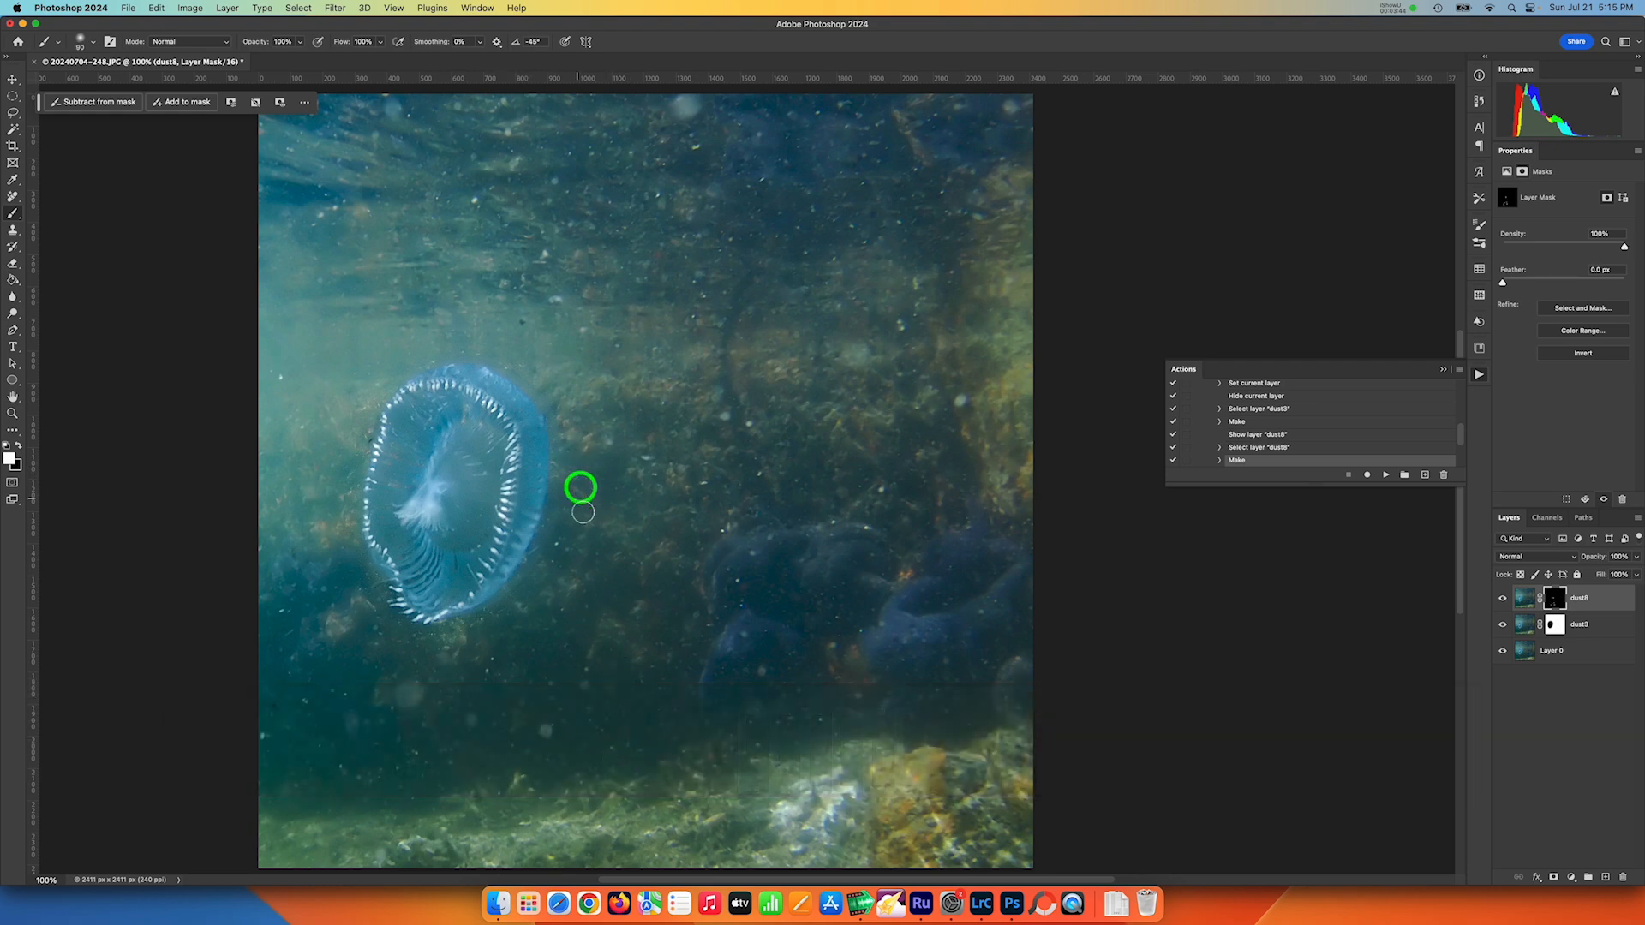
{"action": "left_click", "coordinate": [750, 481]}
{"action": "left_click", "coordinate": [714, 542]}
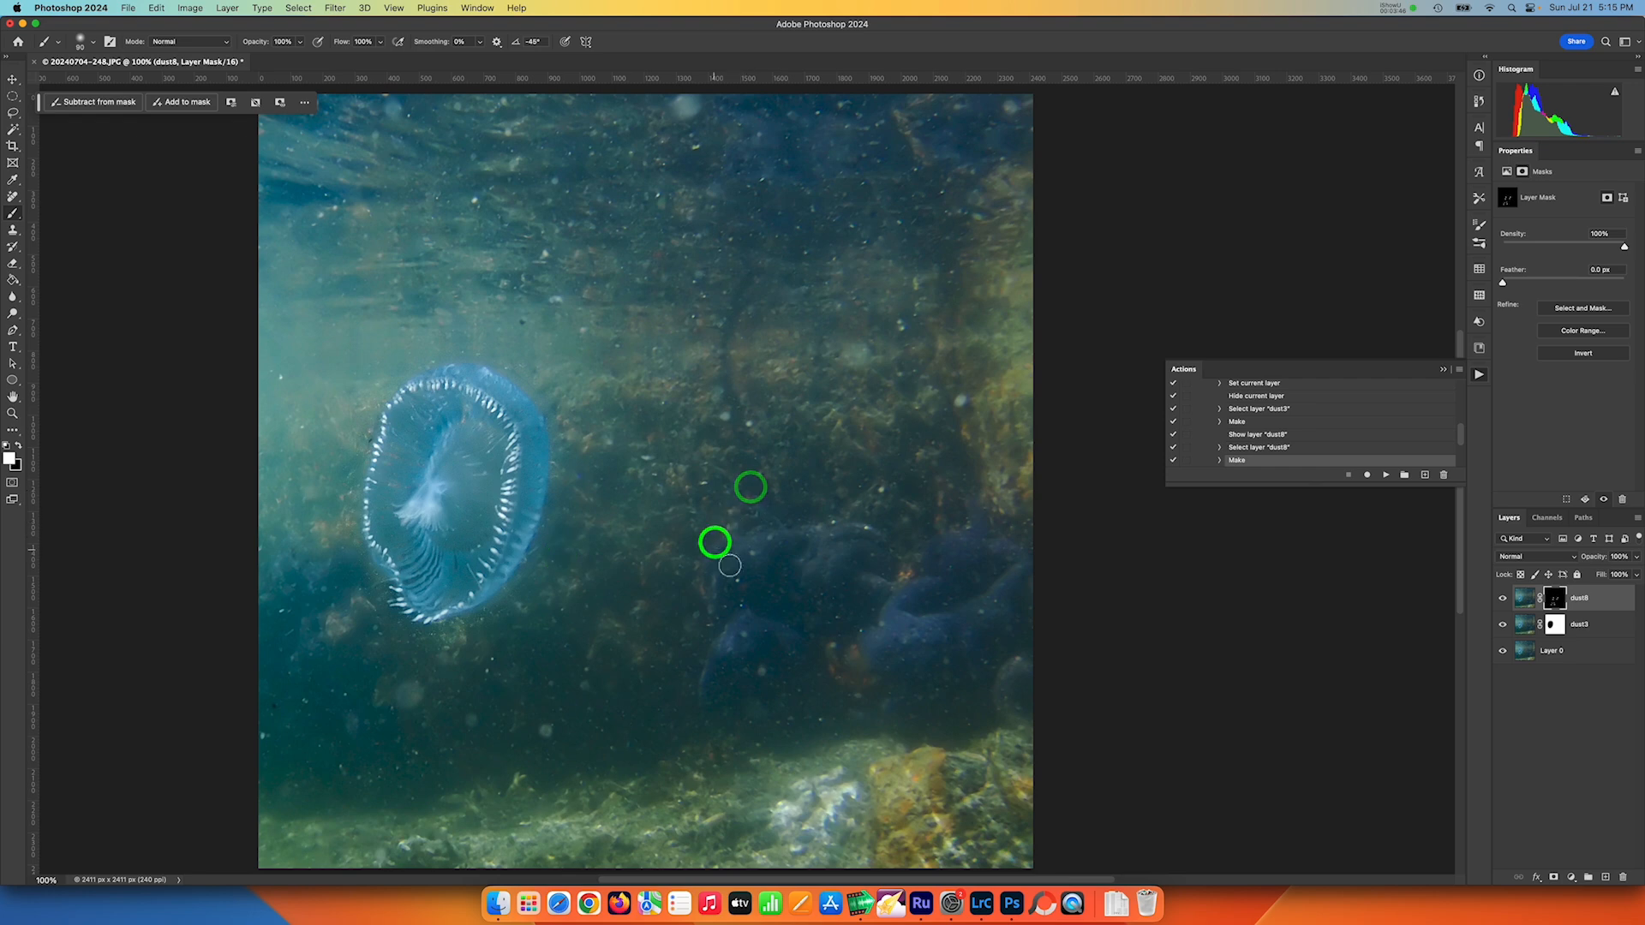
{"action": "left_click", "coordinate": [734, 592]}
{"action": "left_click", "coordinate": [742, 615]}
{"action": "left_click", "coordinate": [832, 530]}
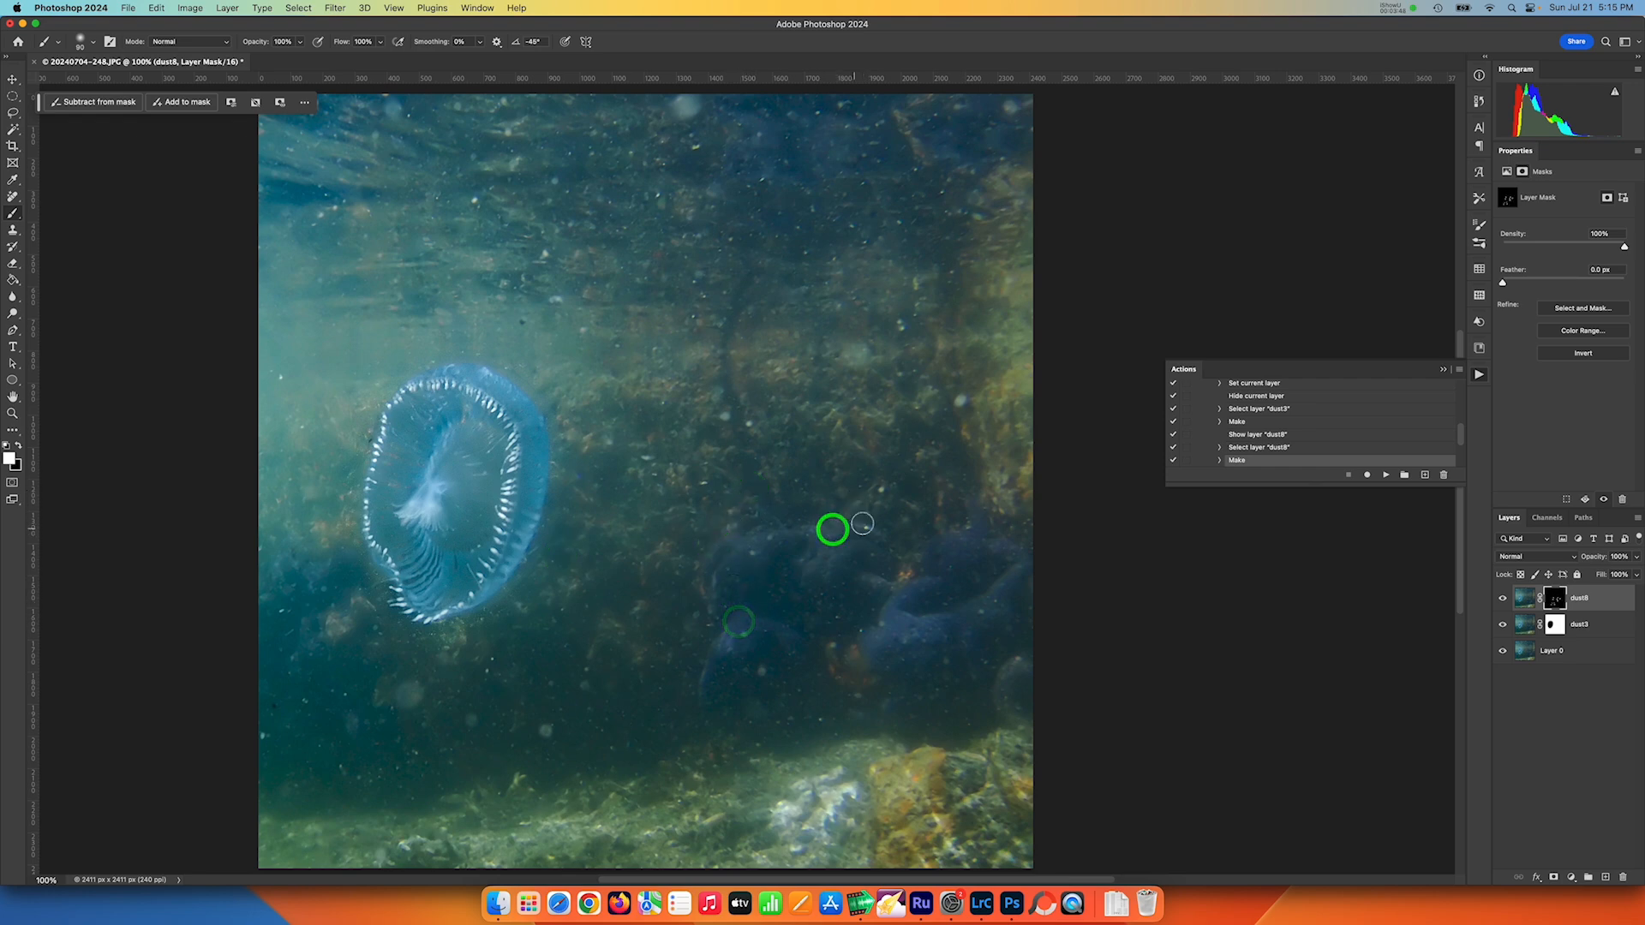
{"action": "left_click", "coordinate": [865, 535]}
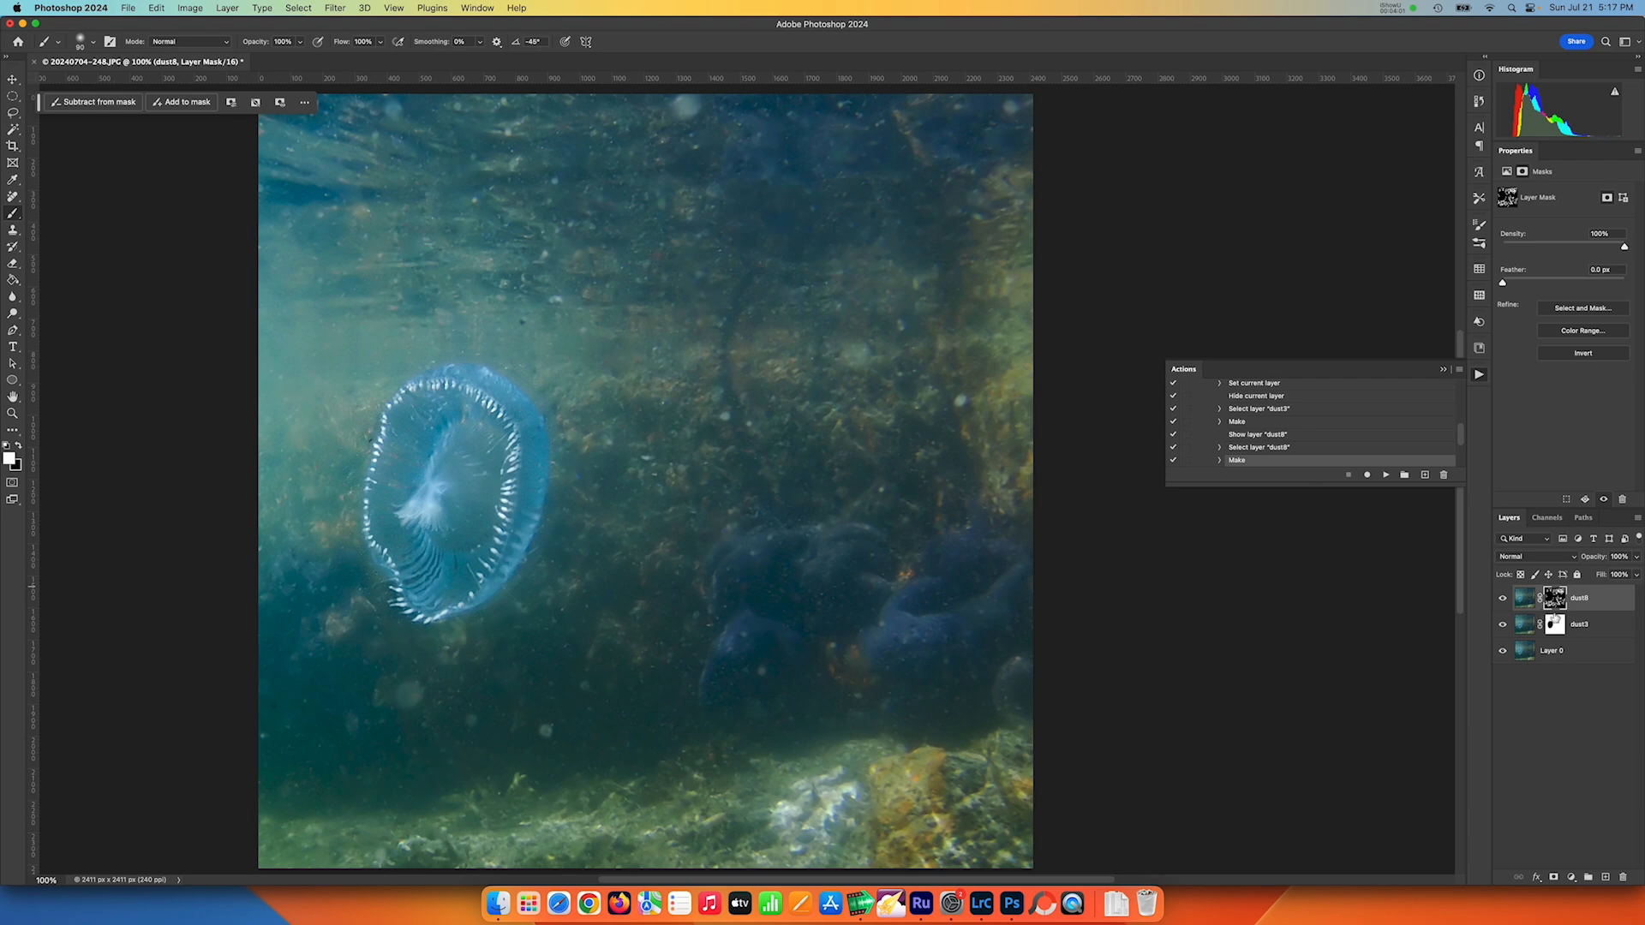
{"action": "key", "text": "super+s"}
Switch to Lightroom Classic and synchronize the settings of 20240704-252.JPG to all the other JPG photos in the collection.
{"action": "left_click", "coordinate": [989, 867]}
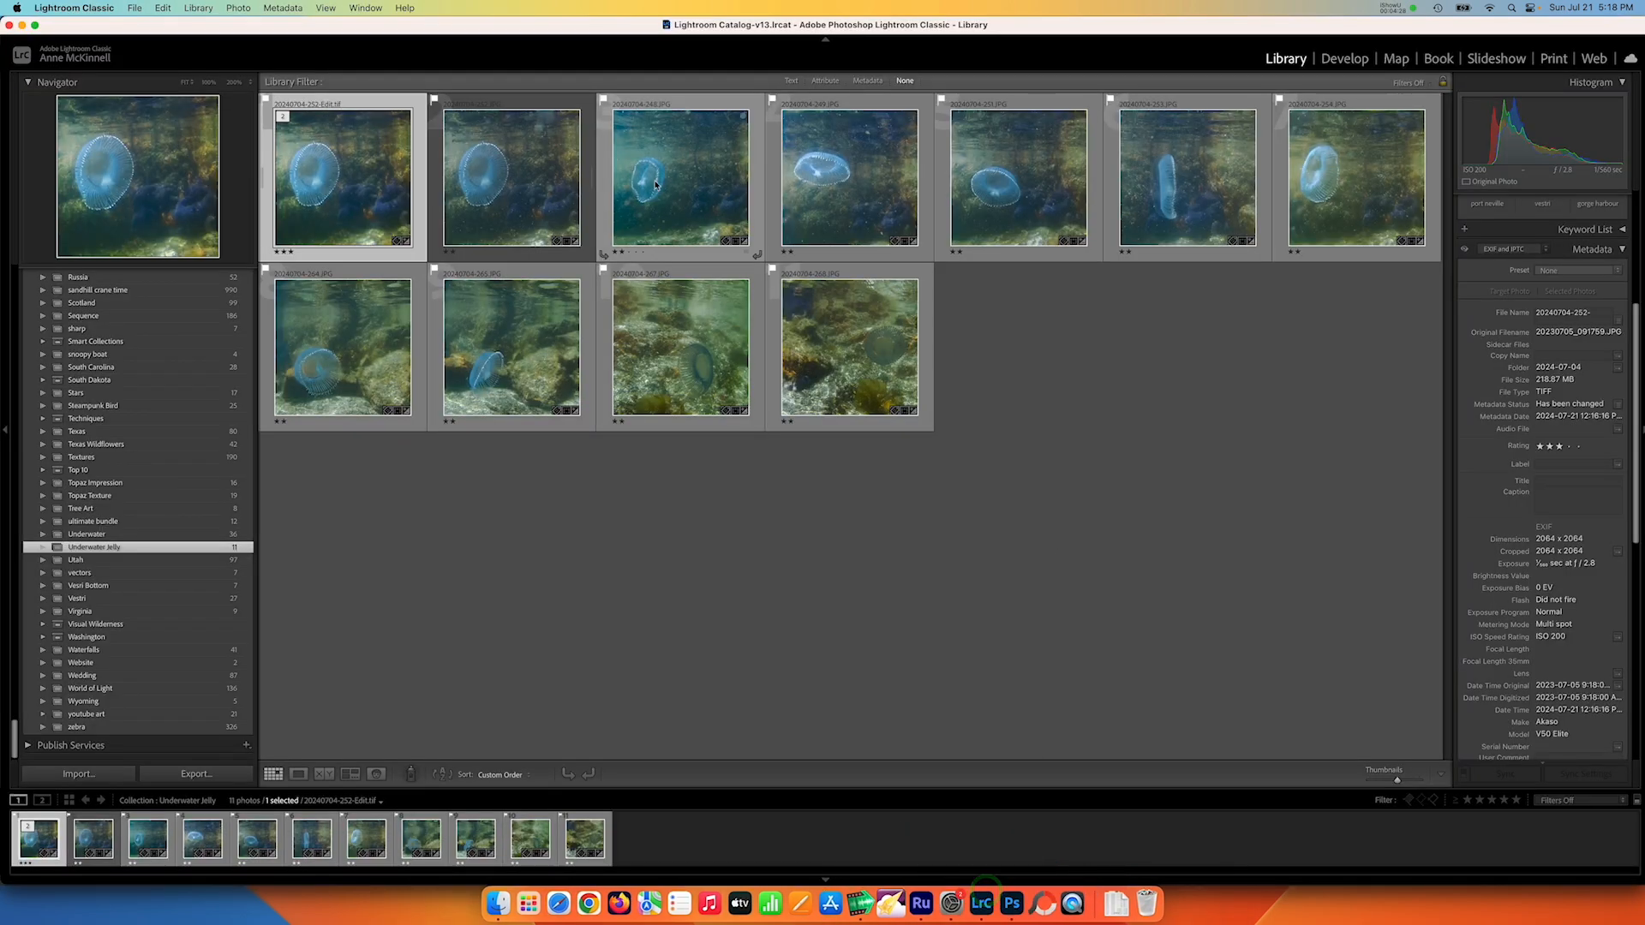
{"action": "left_click", "coordinate": [525, 191]}
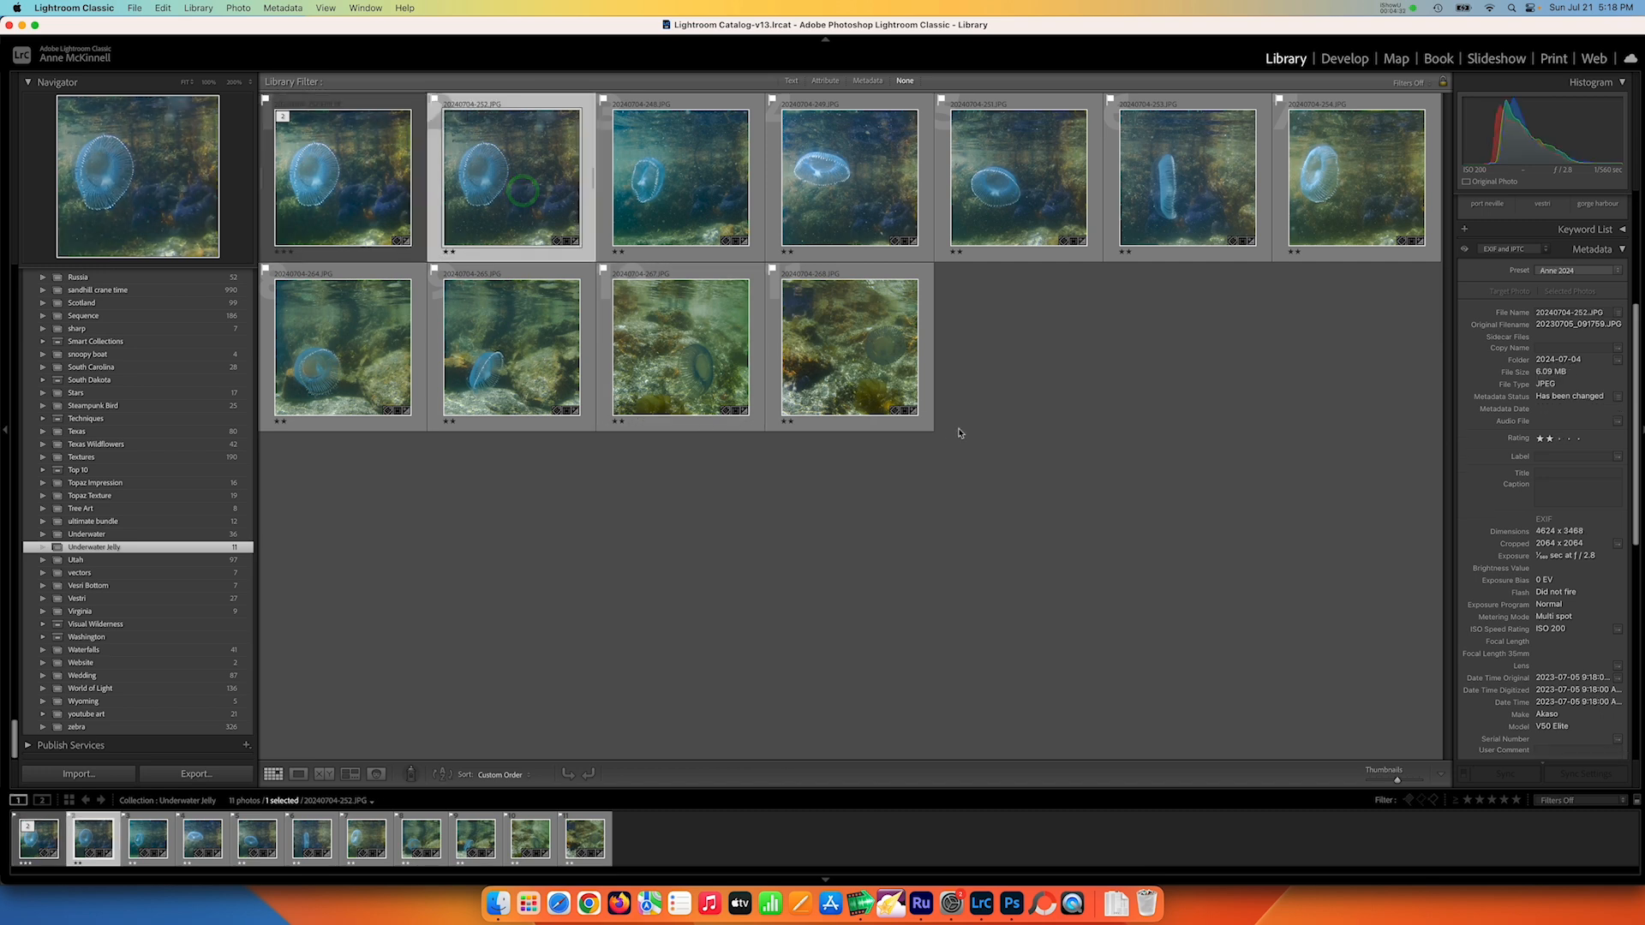
{"action": "left_click", "coordinate": [872, 363], "text": "shift"}
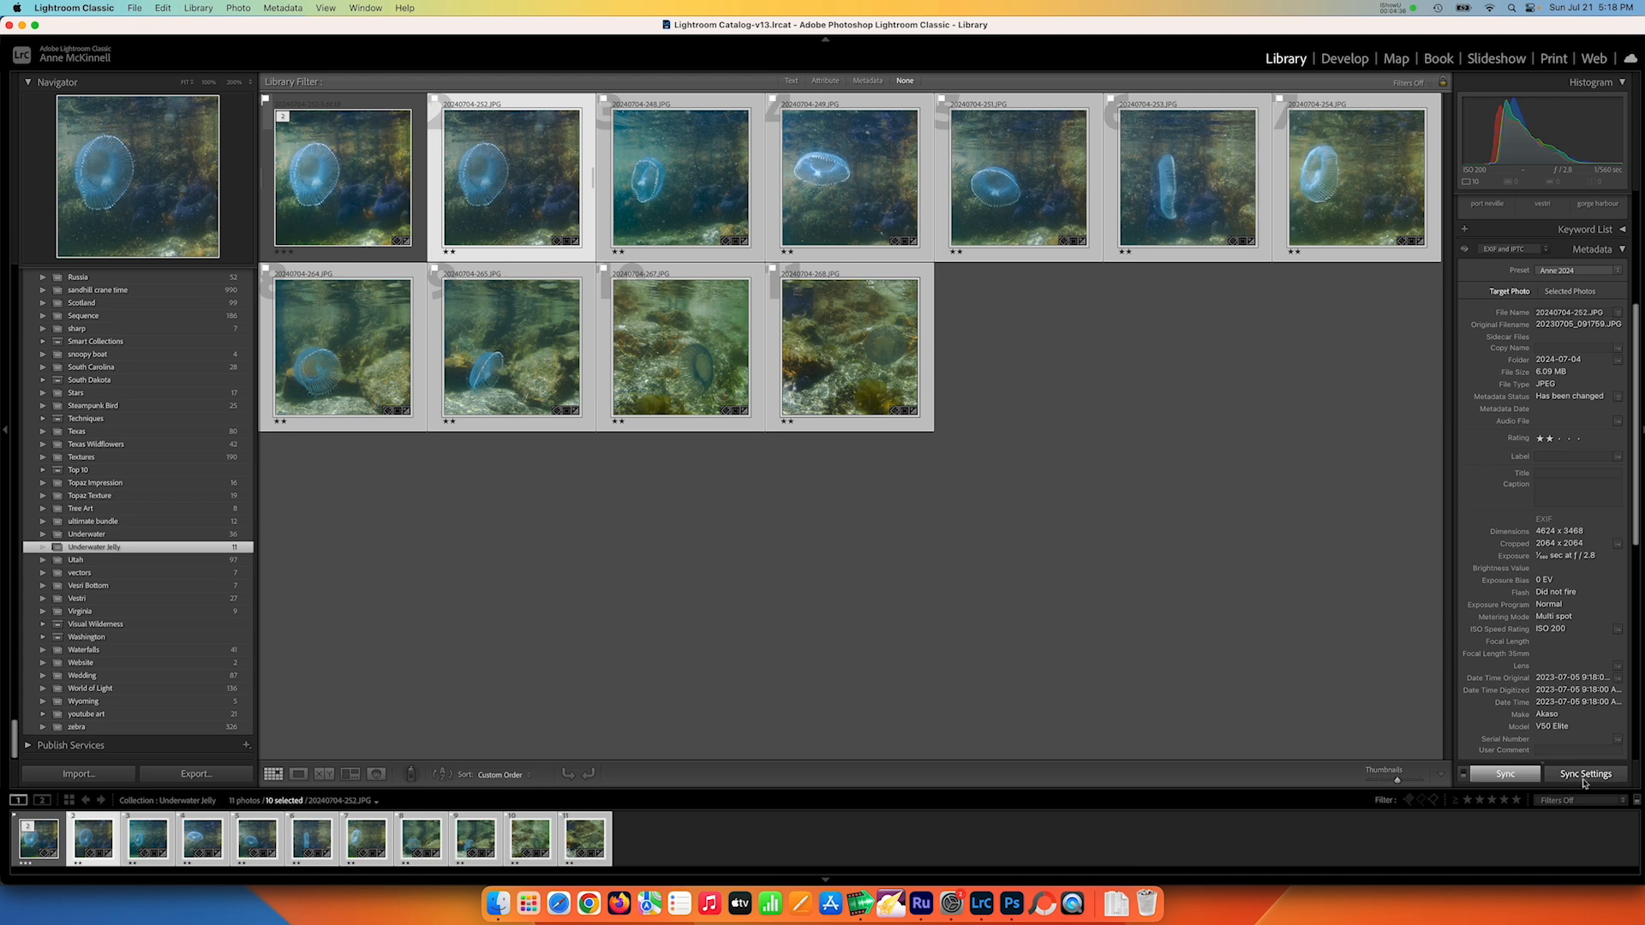
{"action": "left_click", "coordinate": [1211, 550]}
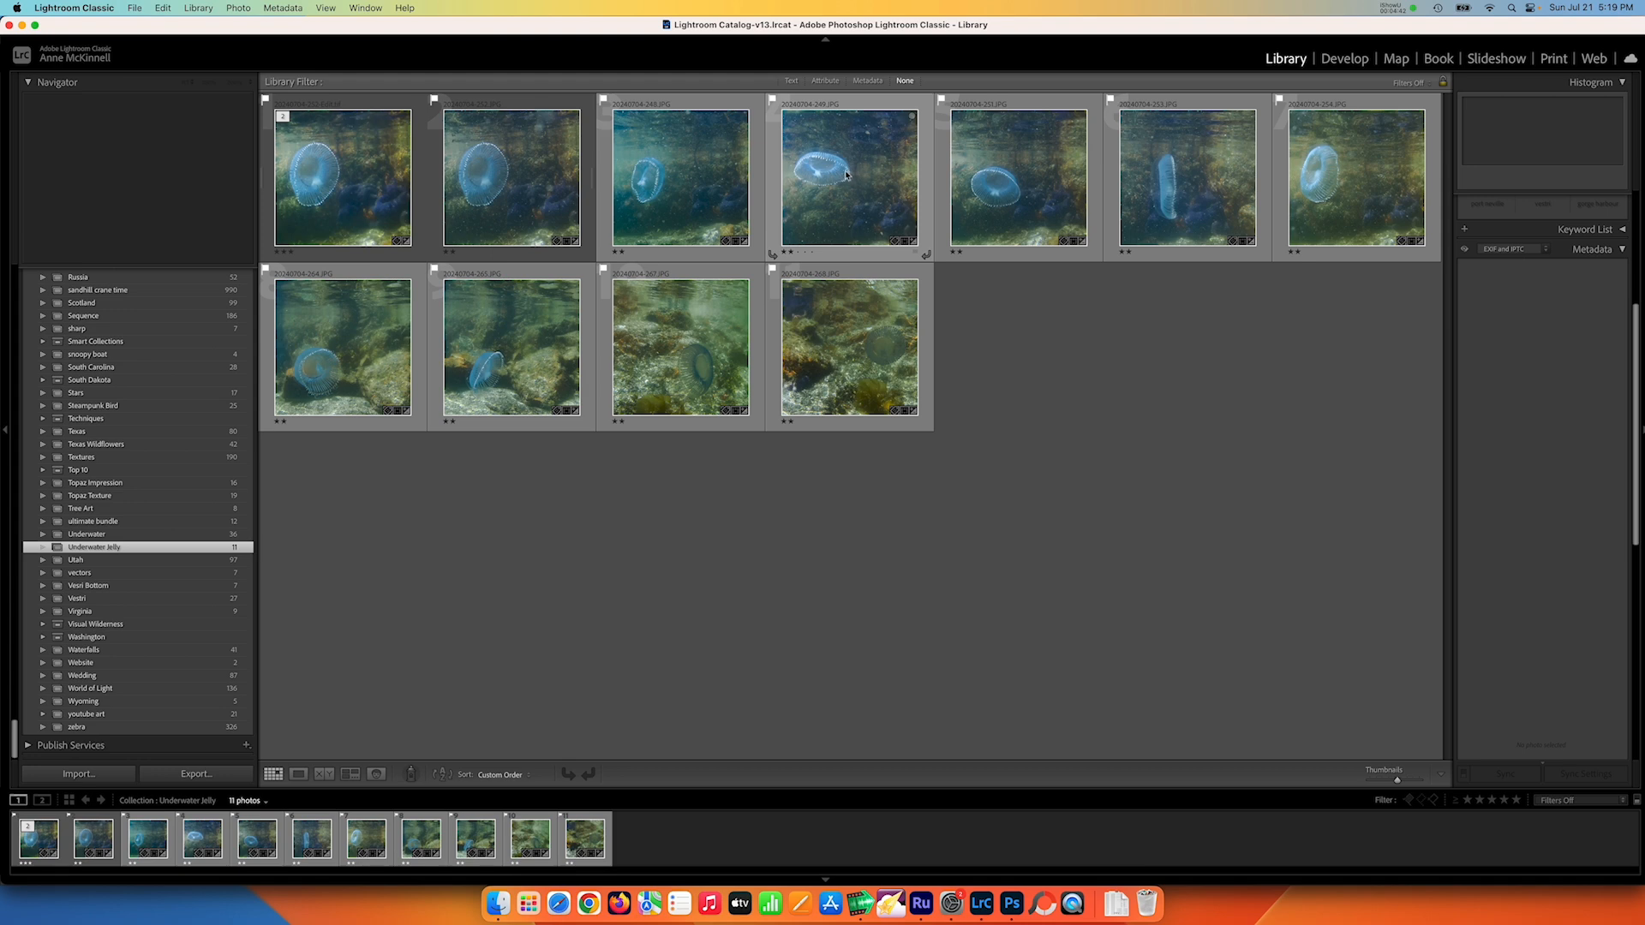
Open the photo 20240704-249.JPG from Lightroom for editing in Adobe Photoshop 2024.
{"action": "left_click", "coordinate": [846, 175]}
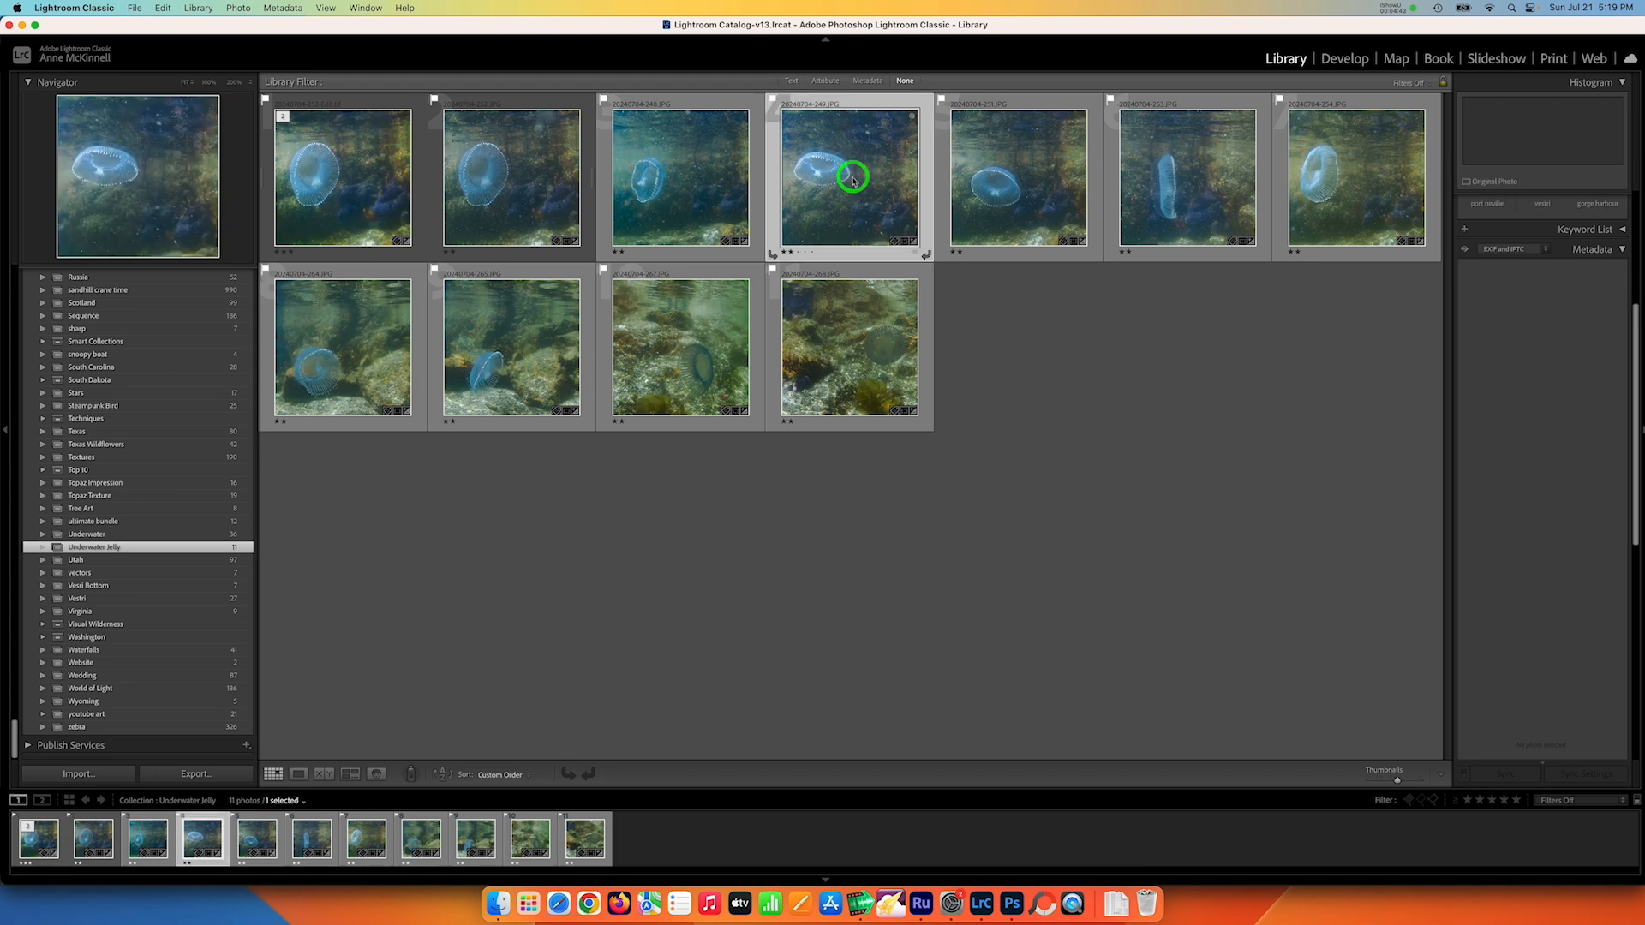
{"action": "left_click", "coordinate": [237, 8]}
{"action": "mouse_move", "coordinate": [343, 137]}
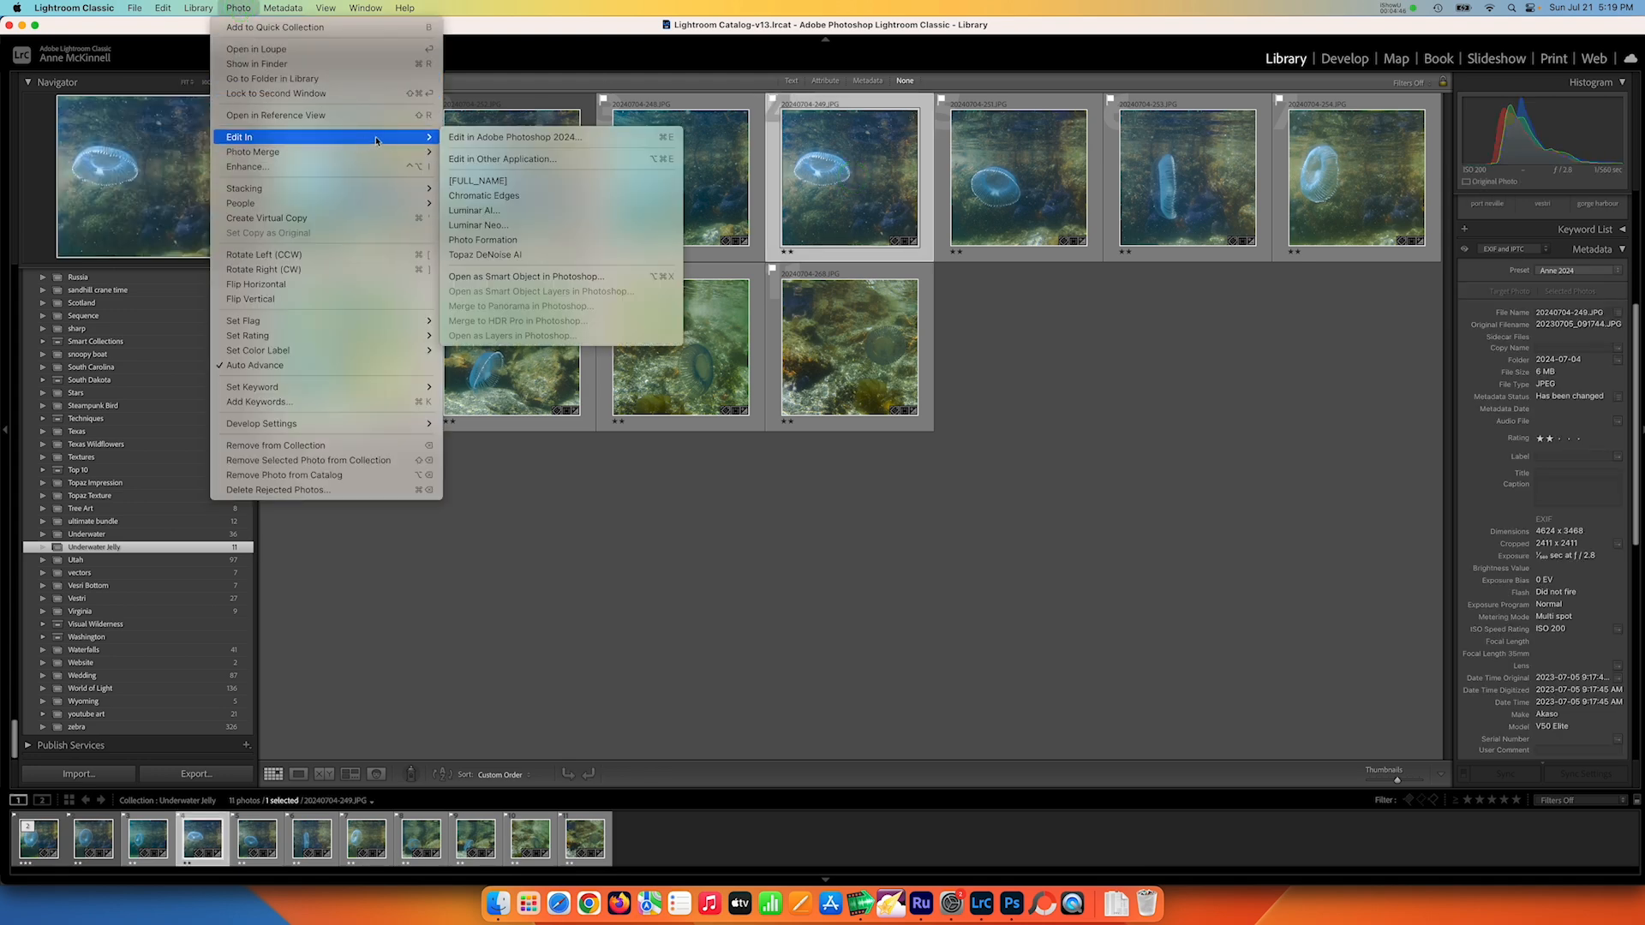
{"action": "left_click", "coordinate": [491, 139]}
{"action": "left_click", "coordinate": [910, 365]}
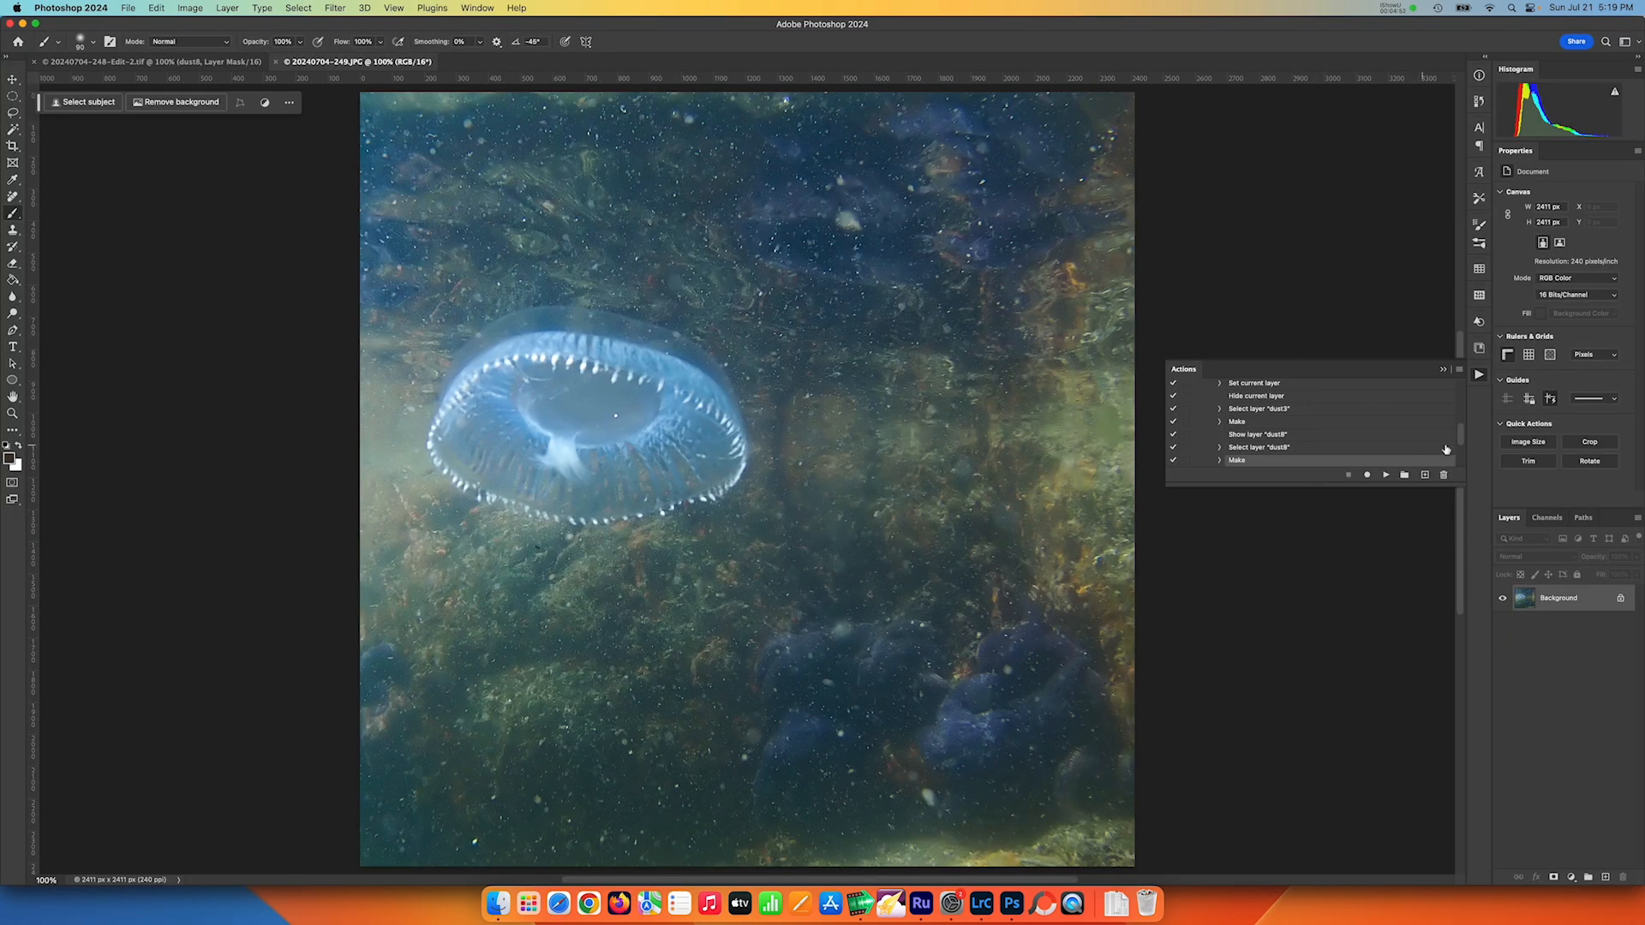
Play the newly recorded "dust" action on the 20240704-249.JPG photo.
{"action": "left_click_drag", "start_coordinate": [1461, 439], "coordinate": [1467, 398]}
{"action": "left_click", "coordinate": [1223, 438]}
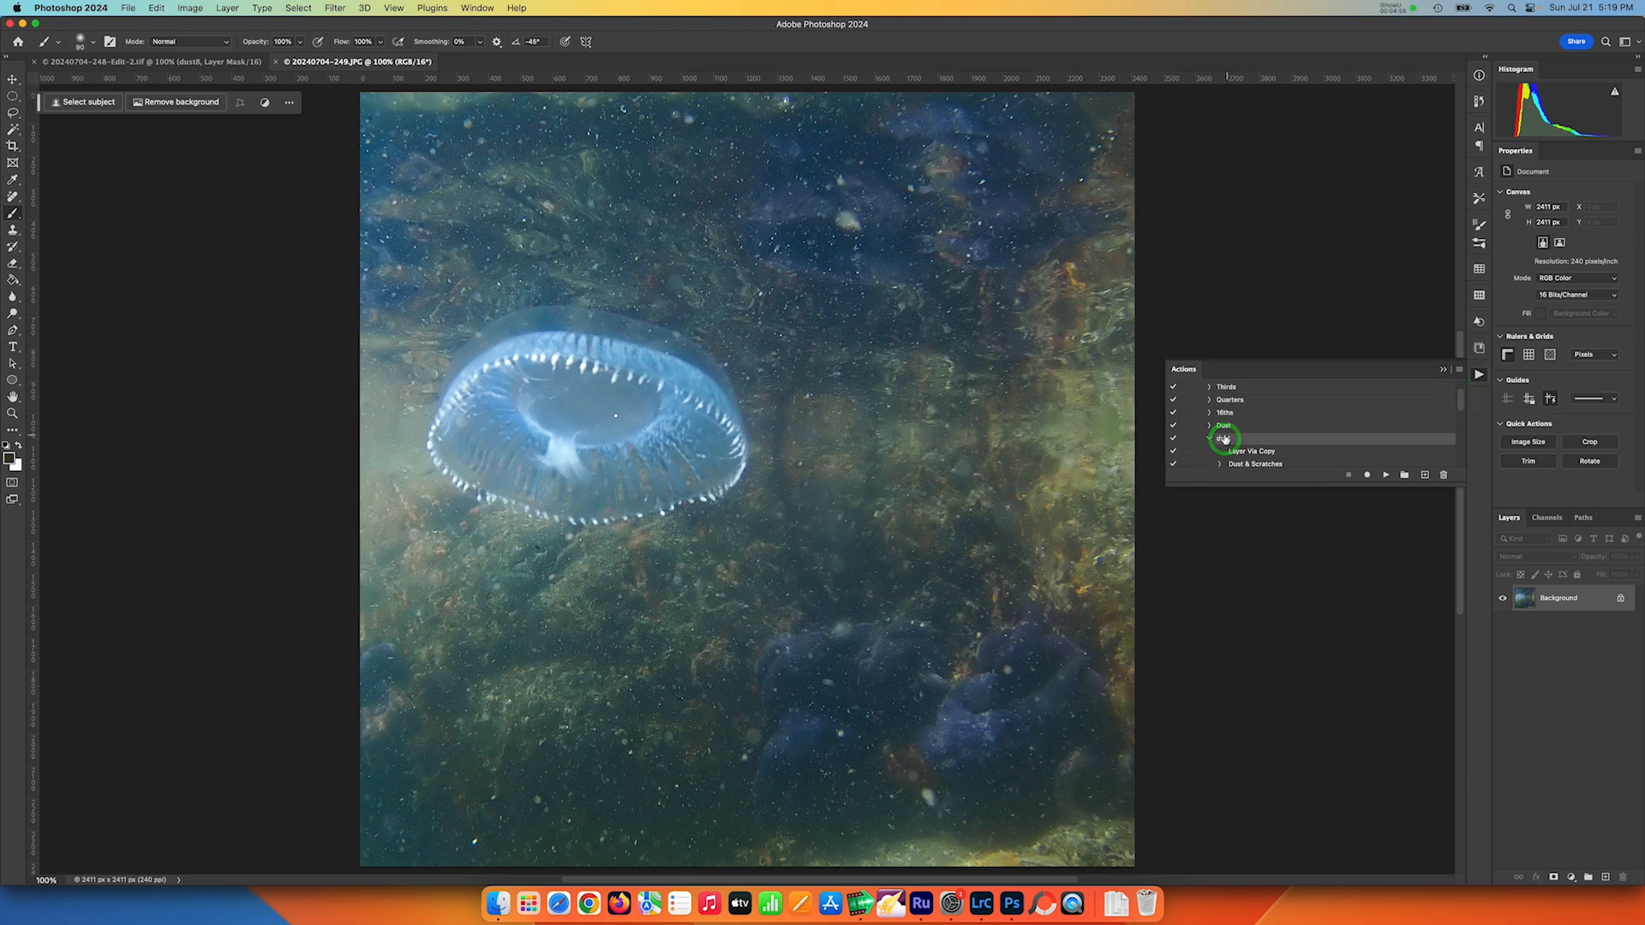
{"action": "left_click", "coordinate": [1387, 476]}
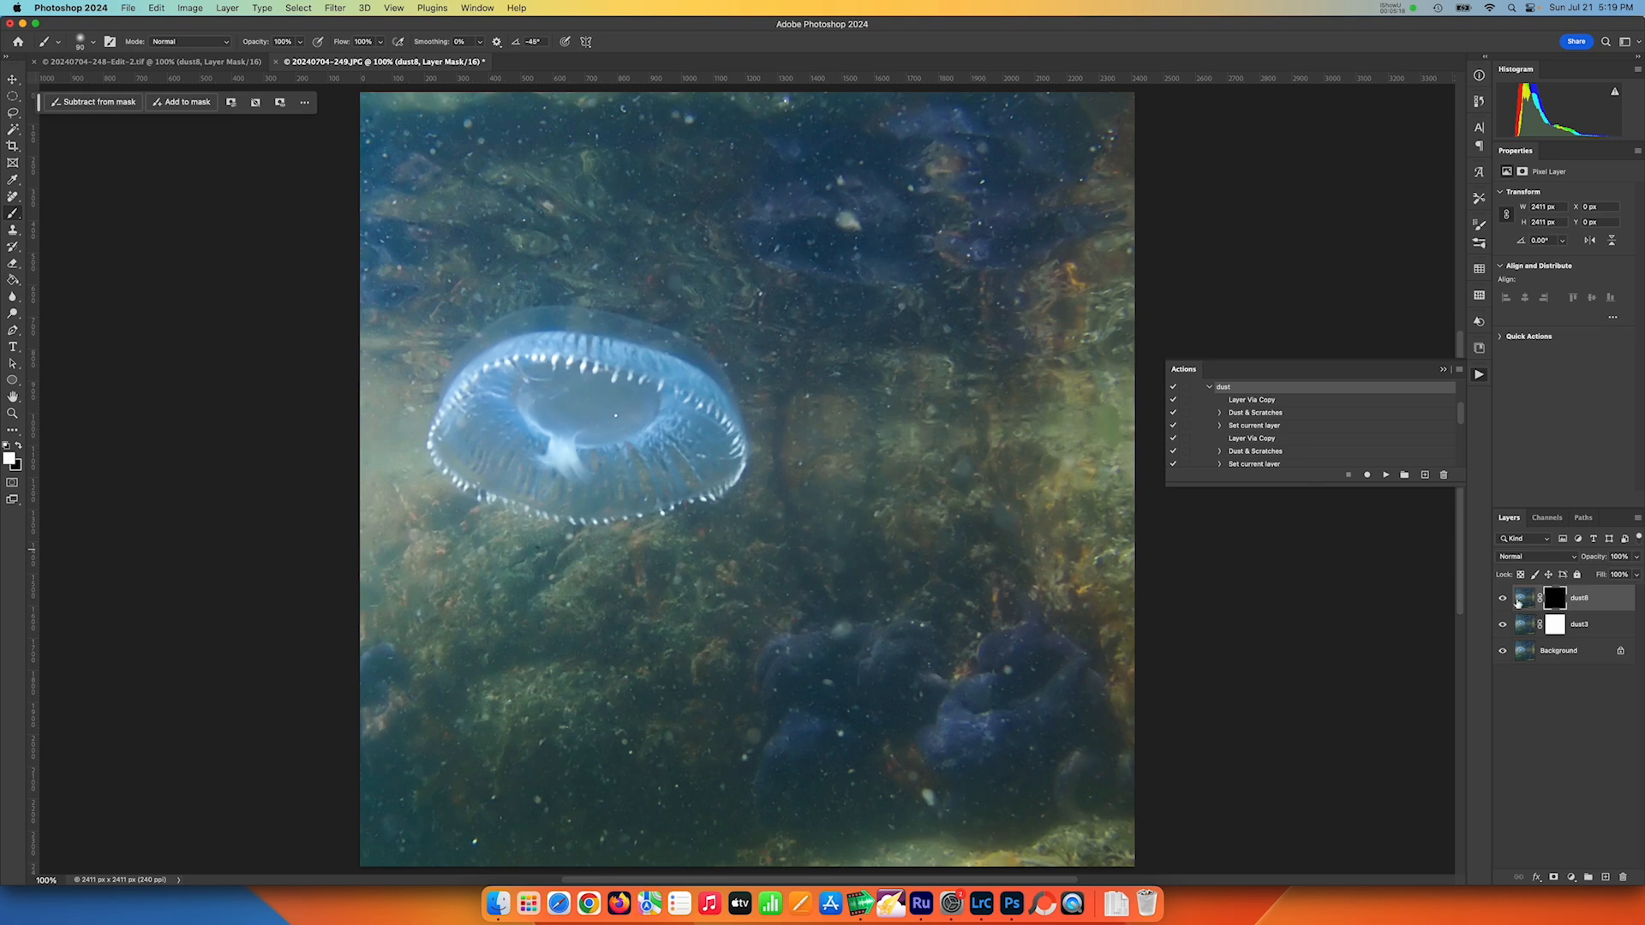
{"action": "left_click", "coordinate": [124, 65]}
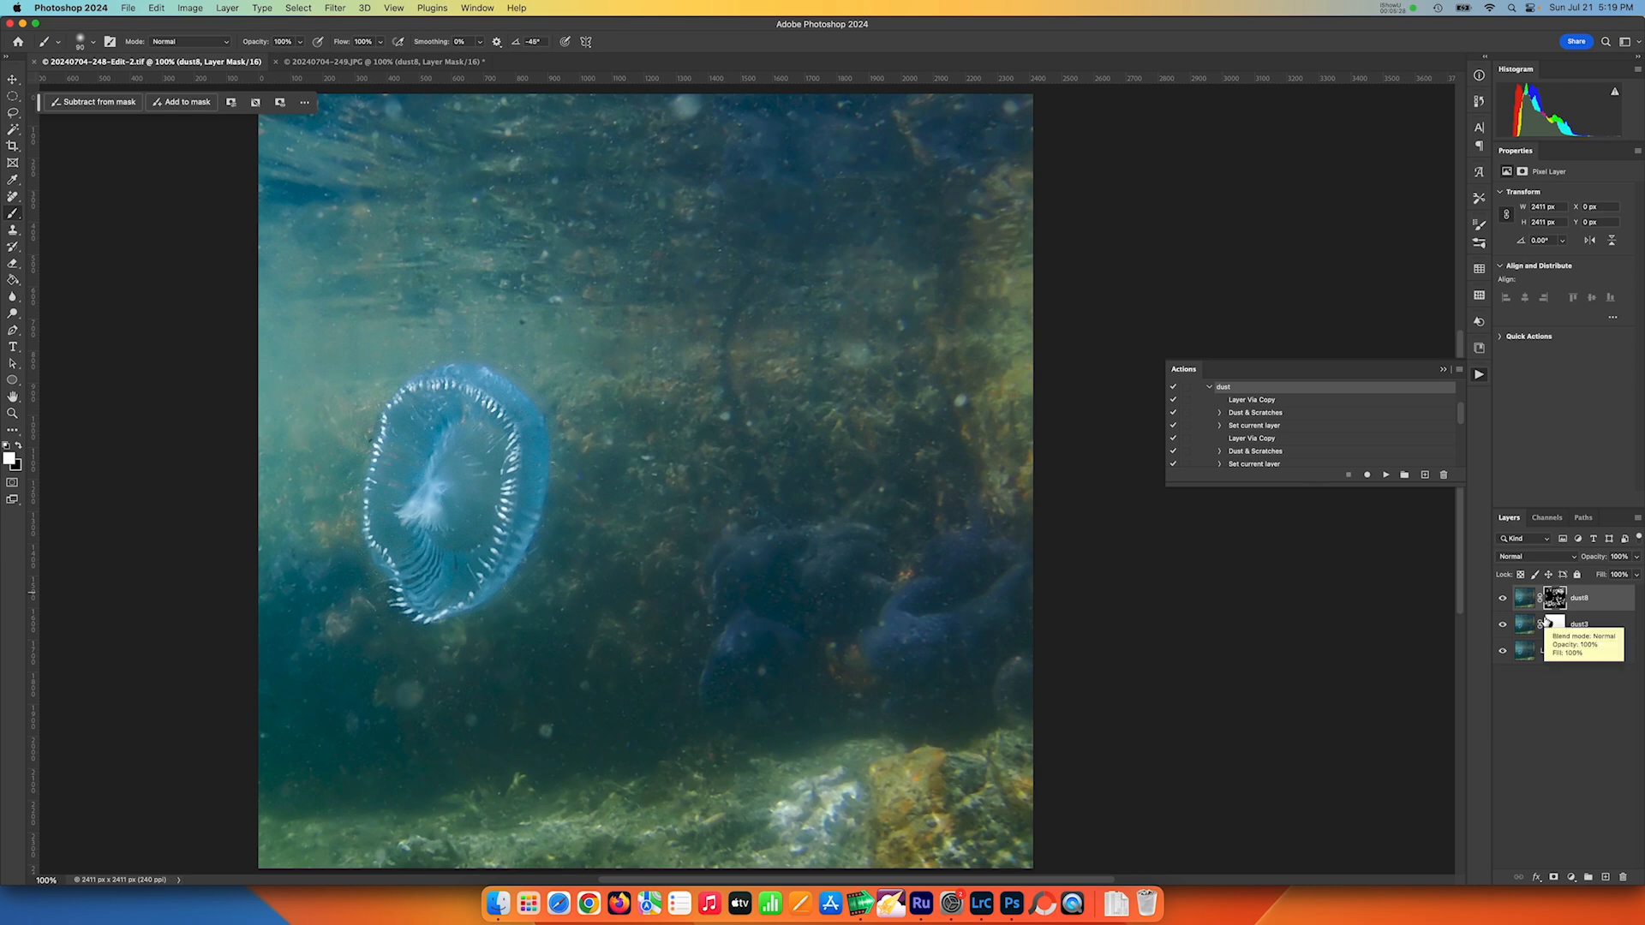
{"action": "key", "text": "alt+super+shift+e"}
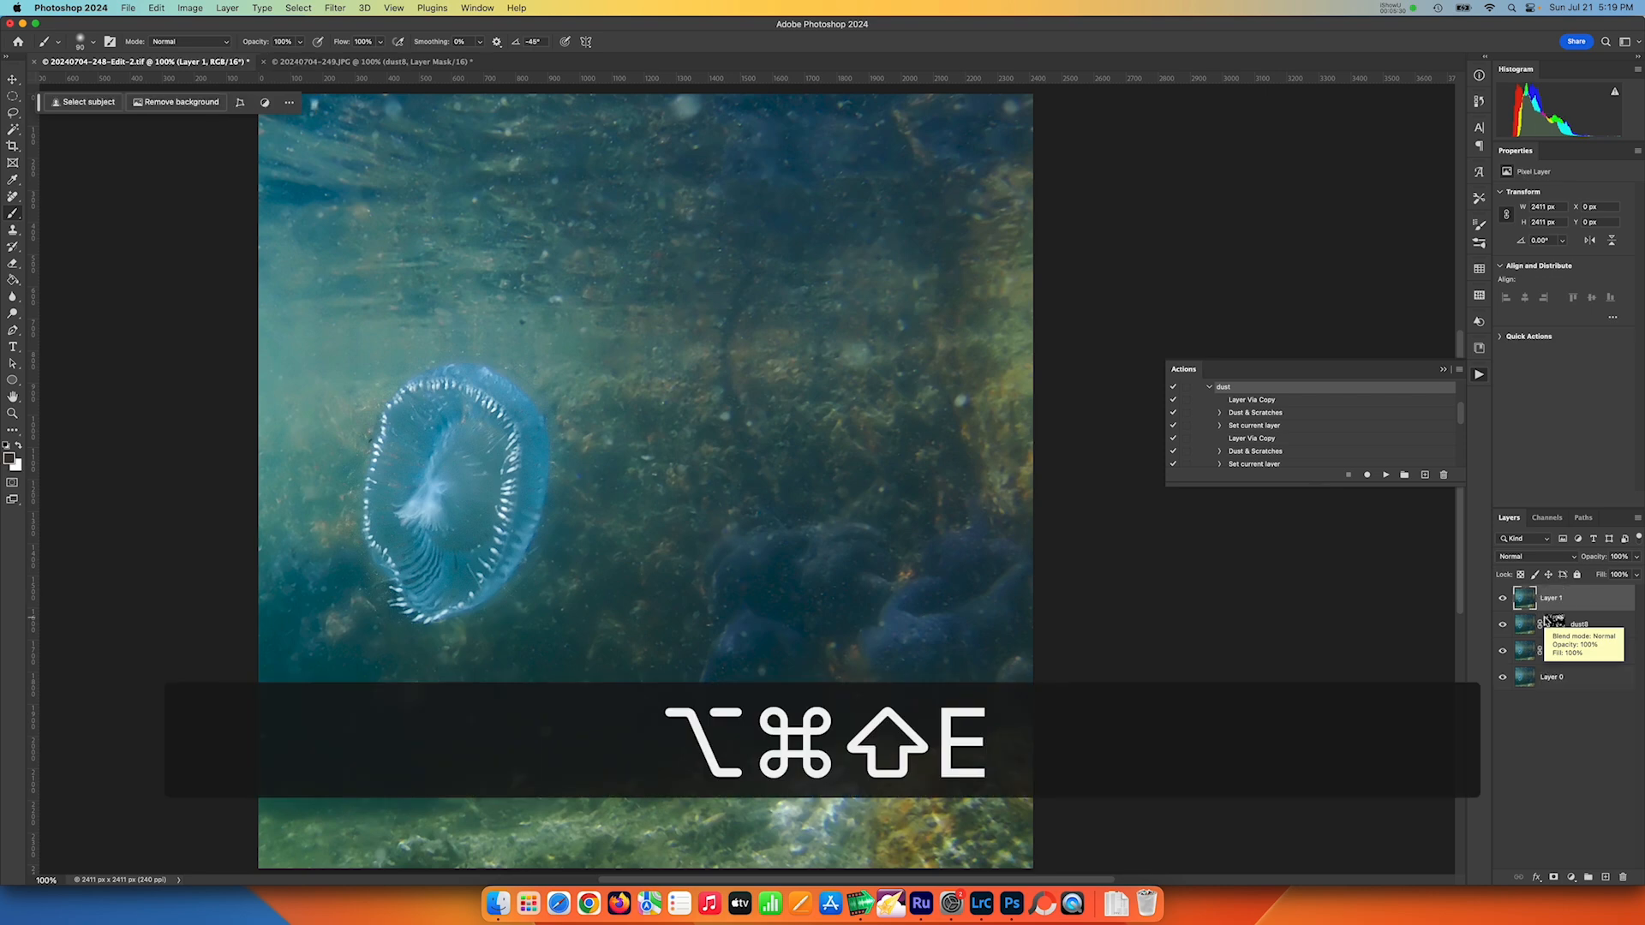
{"action": "left_click", "coordinate": [336, 7]}
{"action": "mouse_move", "coordinate": [409, 326]}
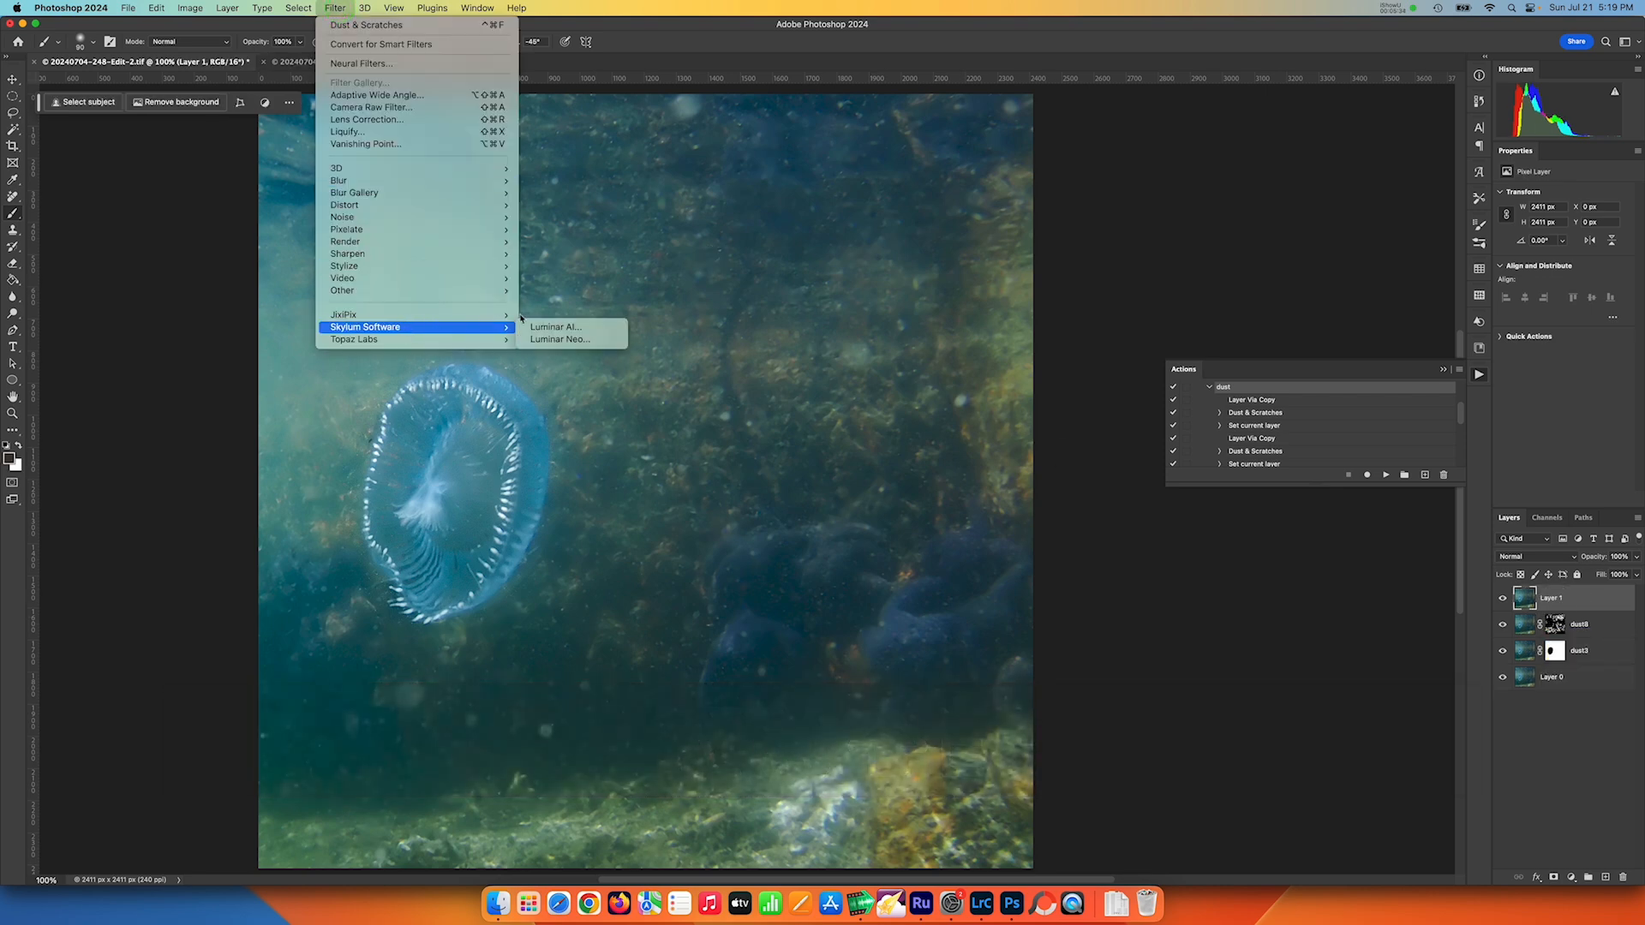
{"action": "left_click", "coordinate": [555, 339]}
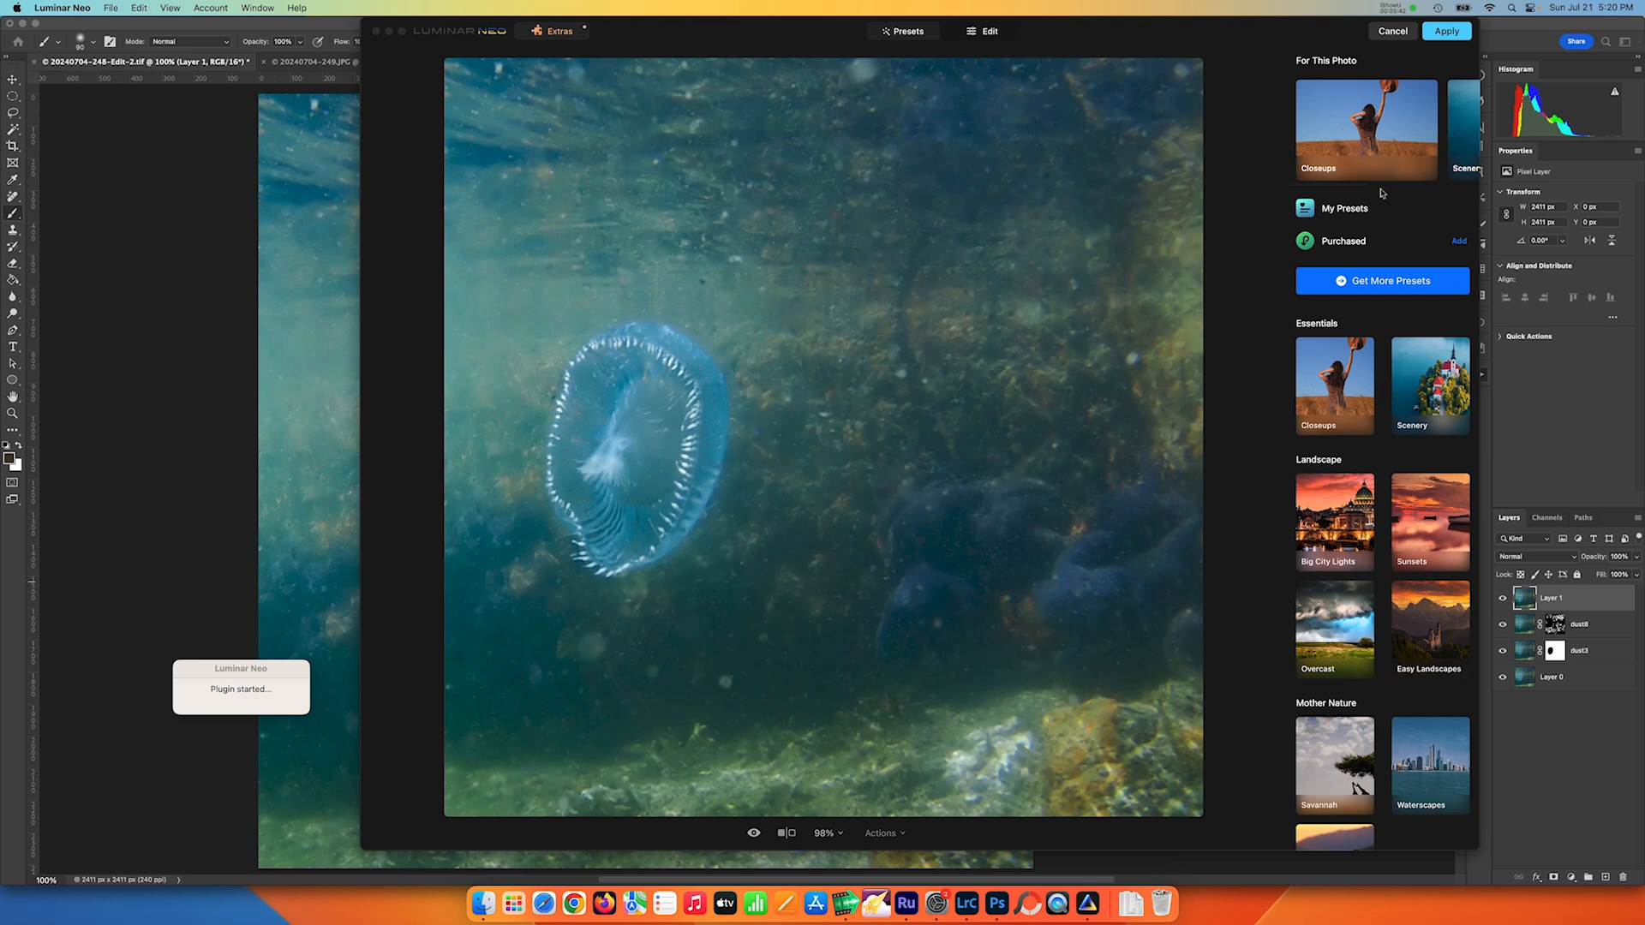
Apply the saved "jelly" preset from My Presets to the photo and return the result to Photoshop.
{"action": "left_click", "coordinate": [1324, 208]}
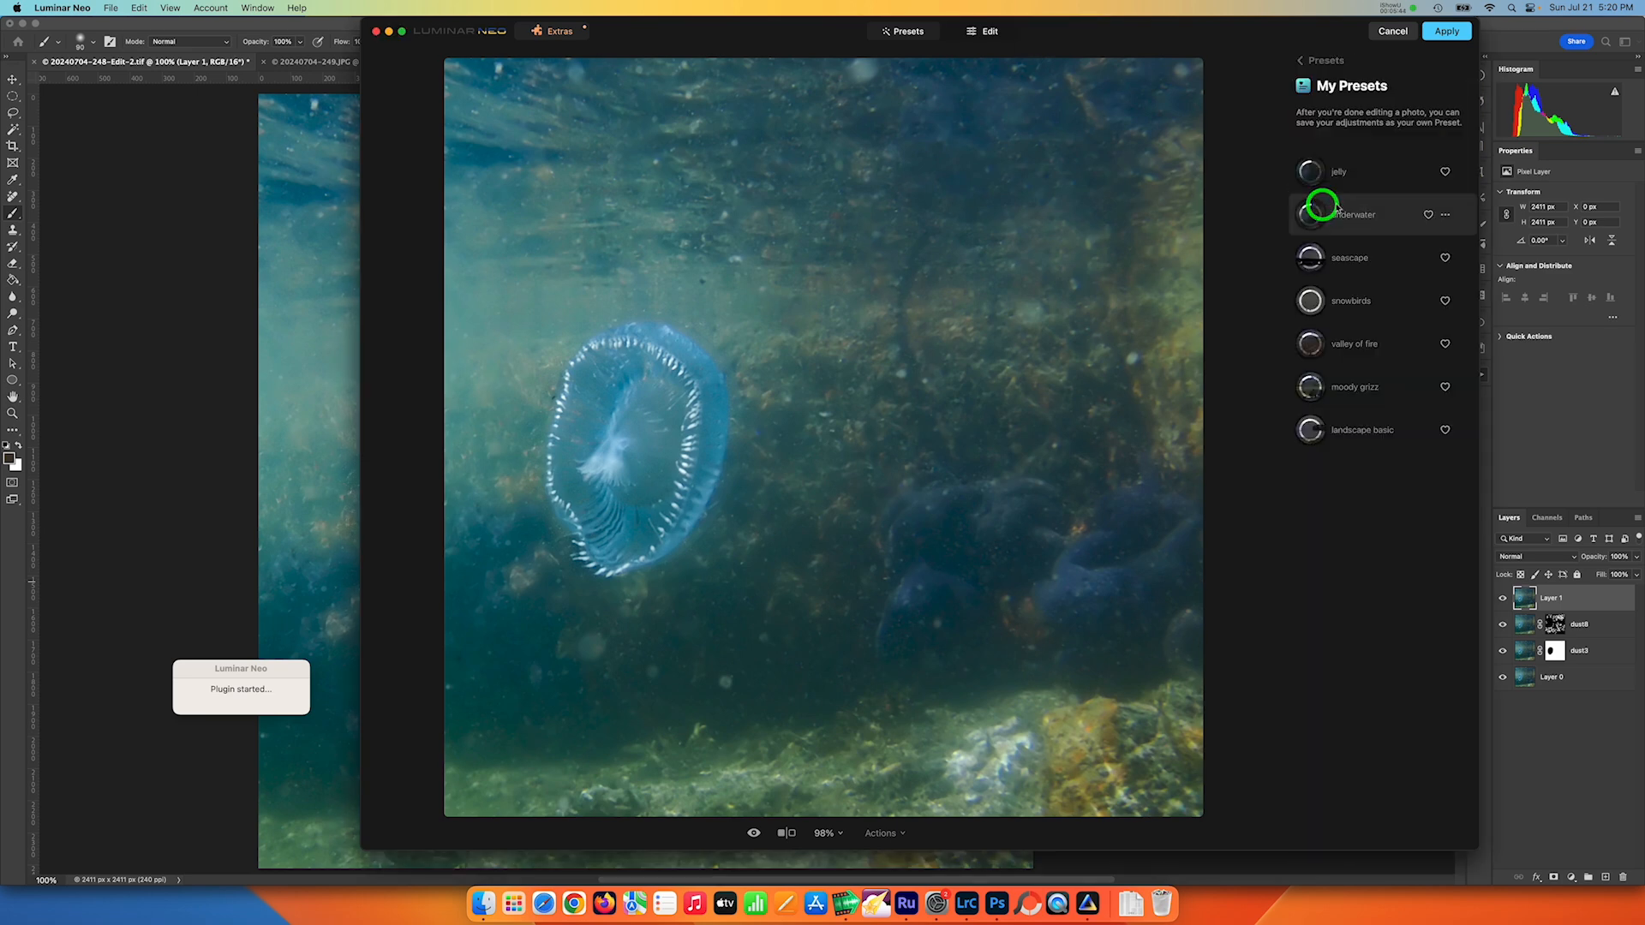
{"action": "left_click", "coordinate": [1344, 173]}
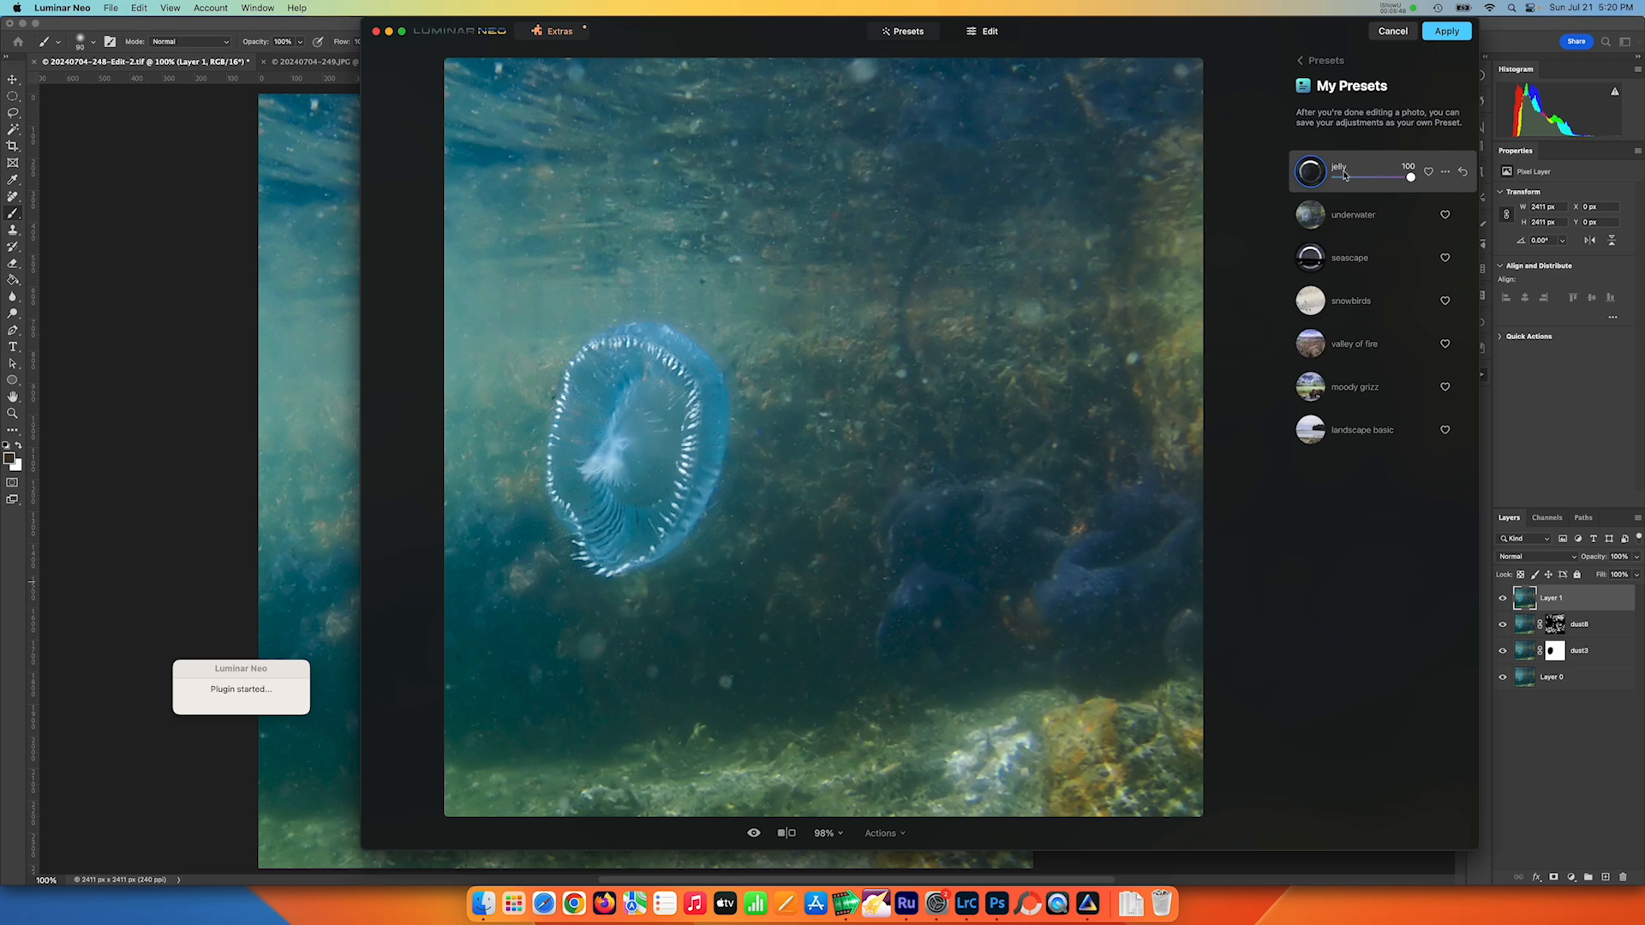
{"action": "left_click", "coordinate": [1447, 30]}
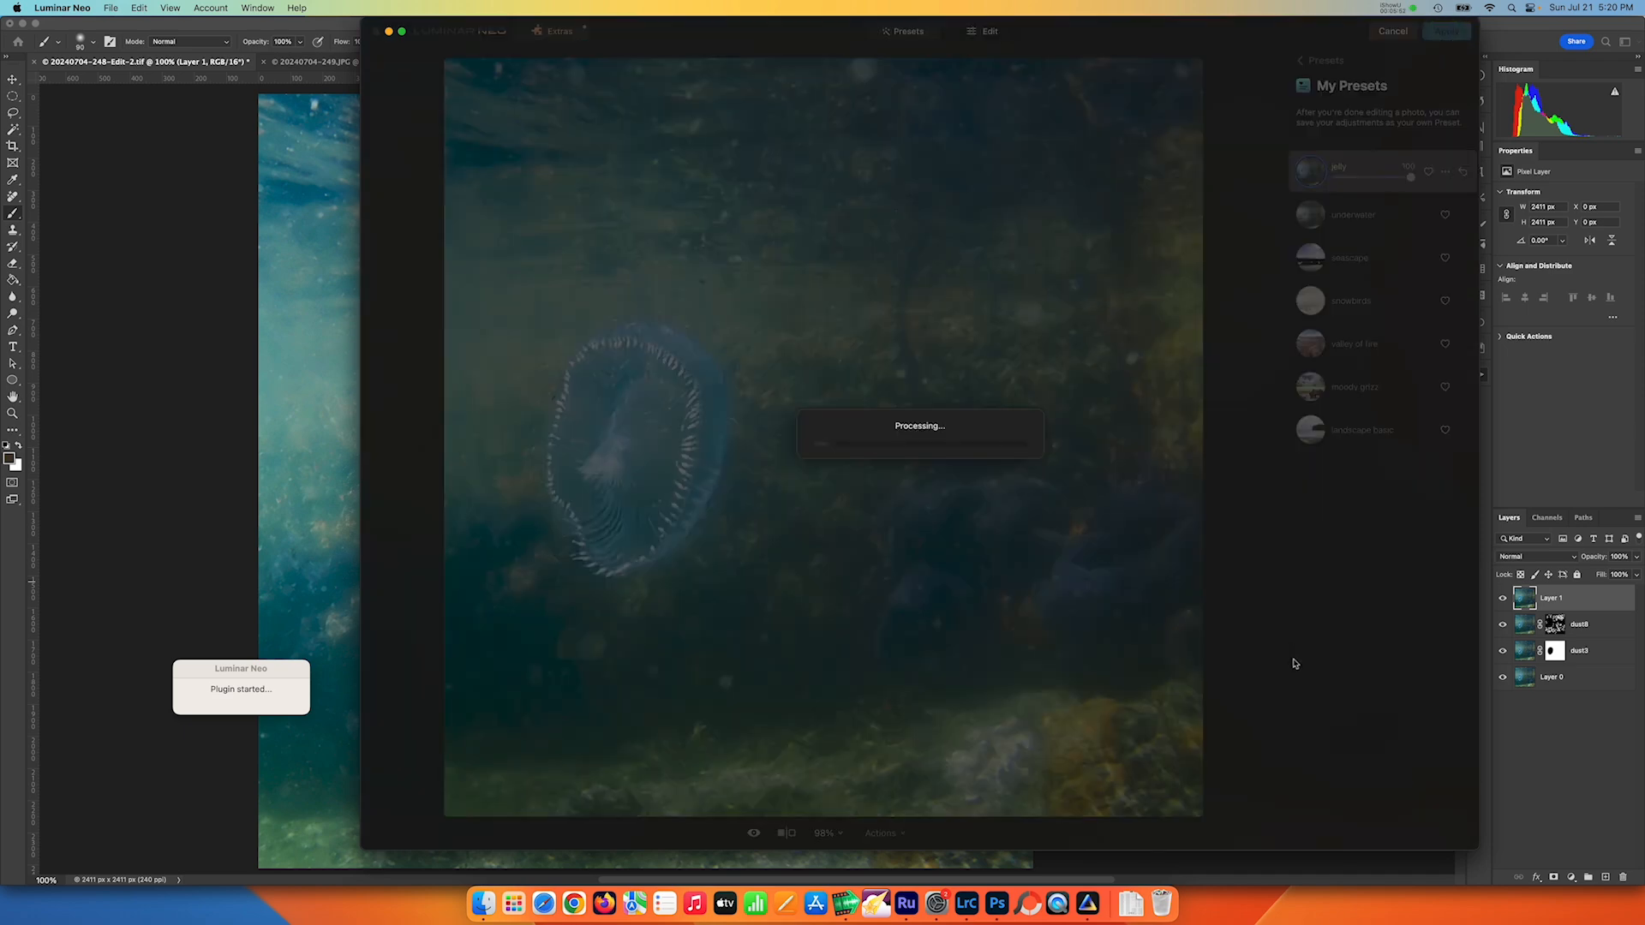